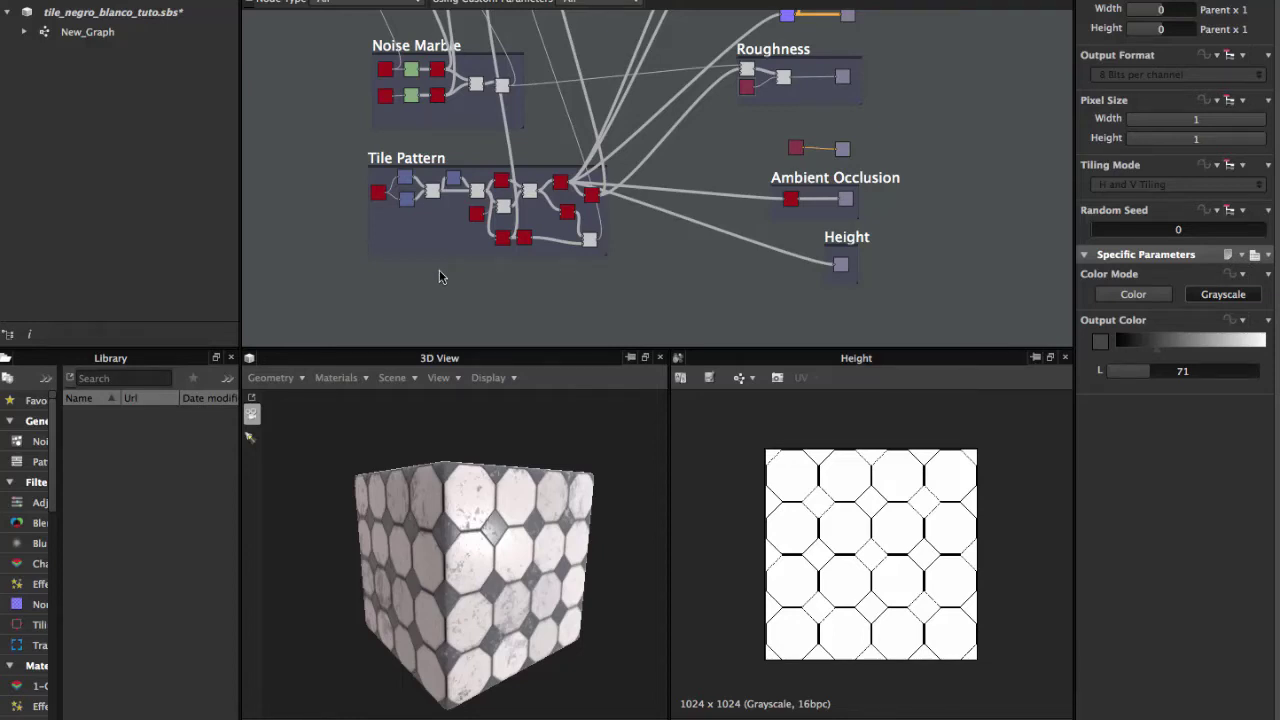
Save the graph and pan to the Tile Pattern frame.
key("ctrl+s")
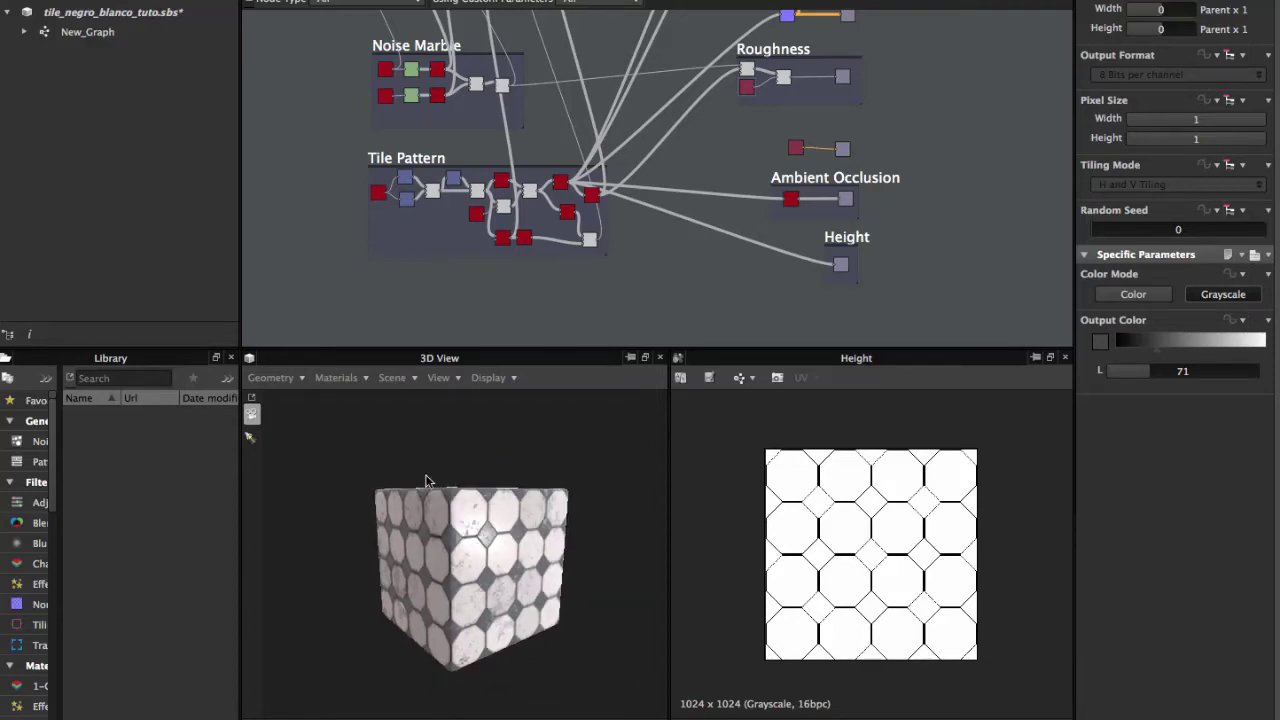
scroll(430, 485, "up", 3)
scroll(440, 495, "up", 3)
scroll(455, 505, "up", 3)
scroll(463, 506, "down", 3)
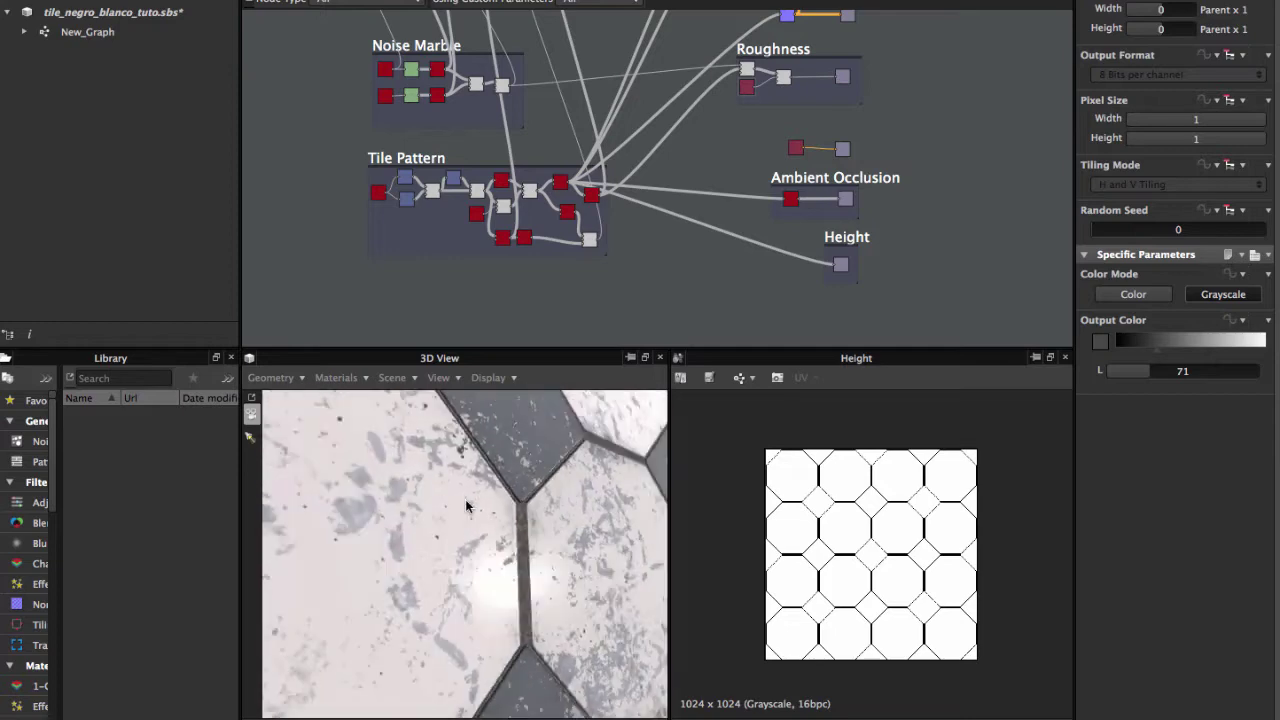
scroll(457, 506, "down", 3)
scroll(450, 515, "down", 3)
scroll(440, 530, "down", 2)
scroll(438, 535, "up", 3)
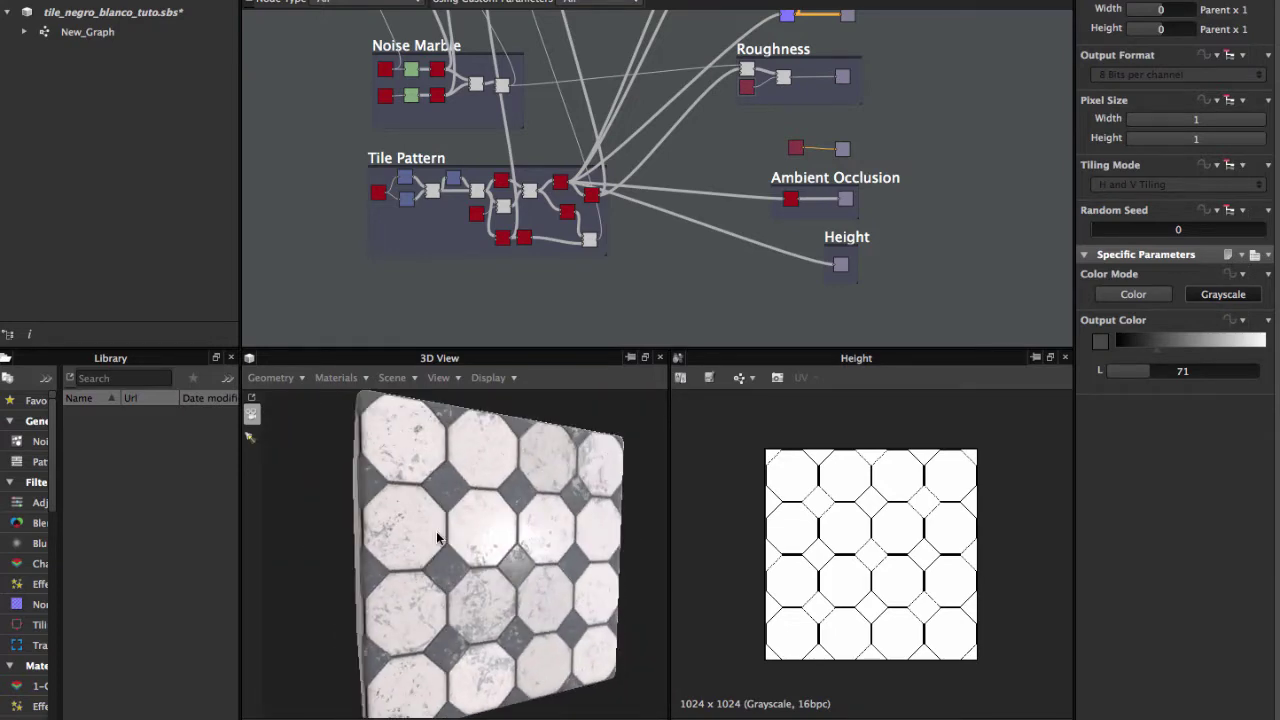
scroll(440, 538, "up", 3)
scroll(445, 550, "down", 1)
scroll(449, 558, "up", 4)
scroll(448, 550, "down", 3)
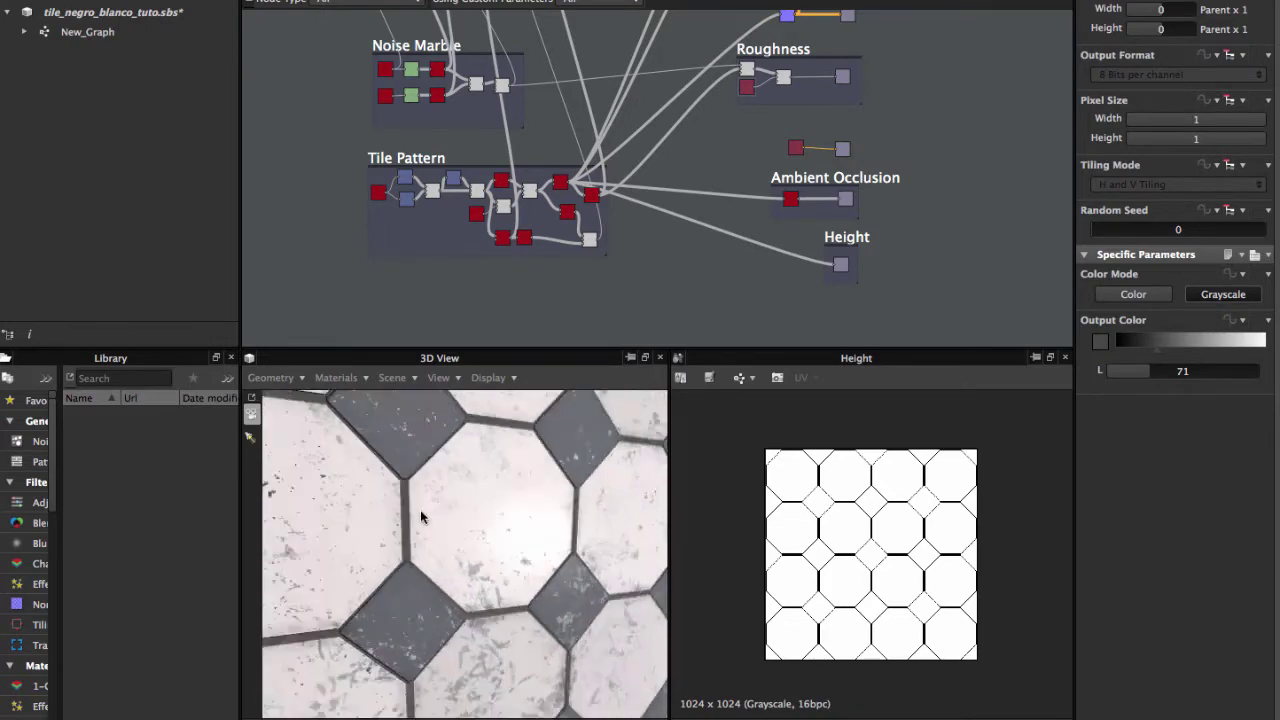
scroll(440, 500, "up", 1)
scroll(450, 530, "down", 1)
scroll(452, 535, "down", 2)
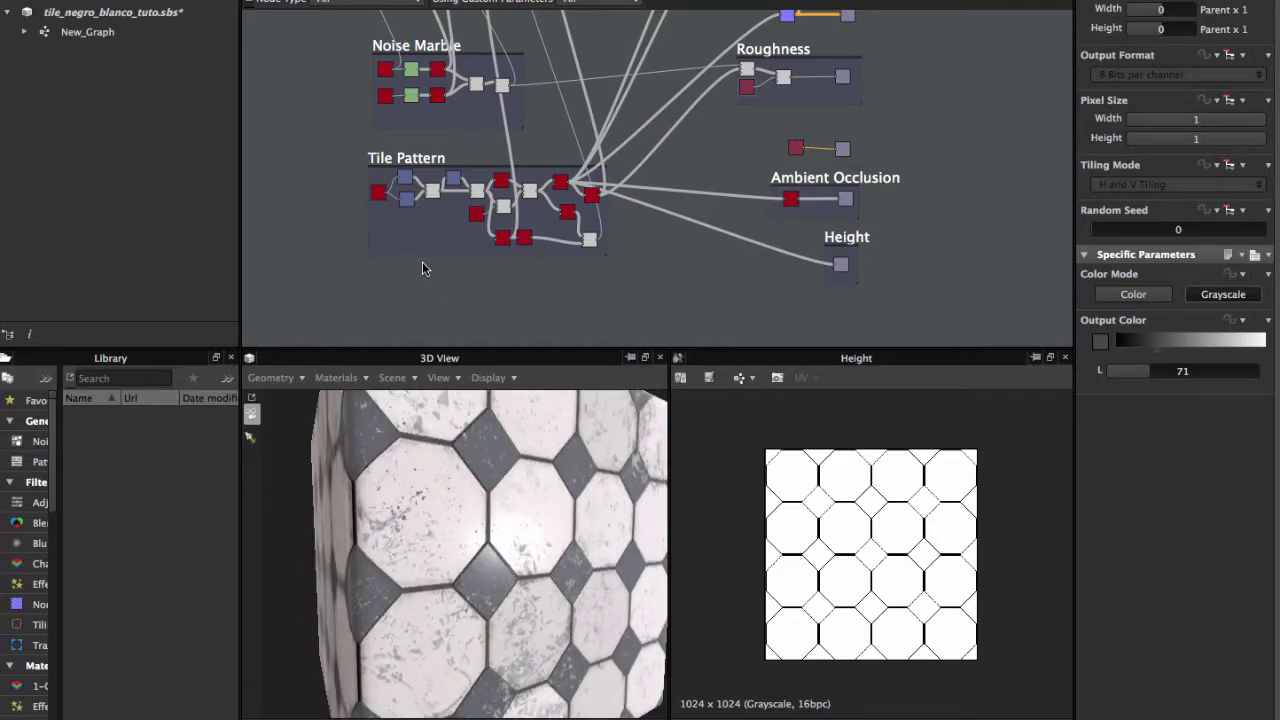
scroll(422, 268, "up", 2)
middle_click_drag(404, 164, 420, 255)
mouse_move(420, 180)
middle_mouse_down()
mouse_move(422, 340)
mouse_move(428, 174)
middle_mouse_up()
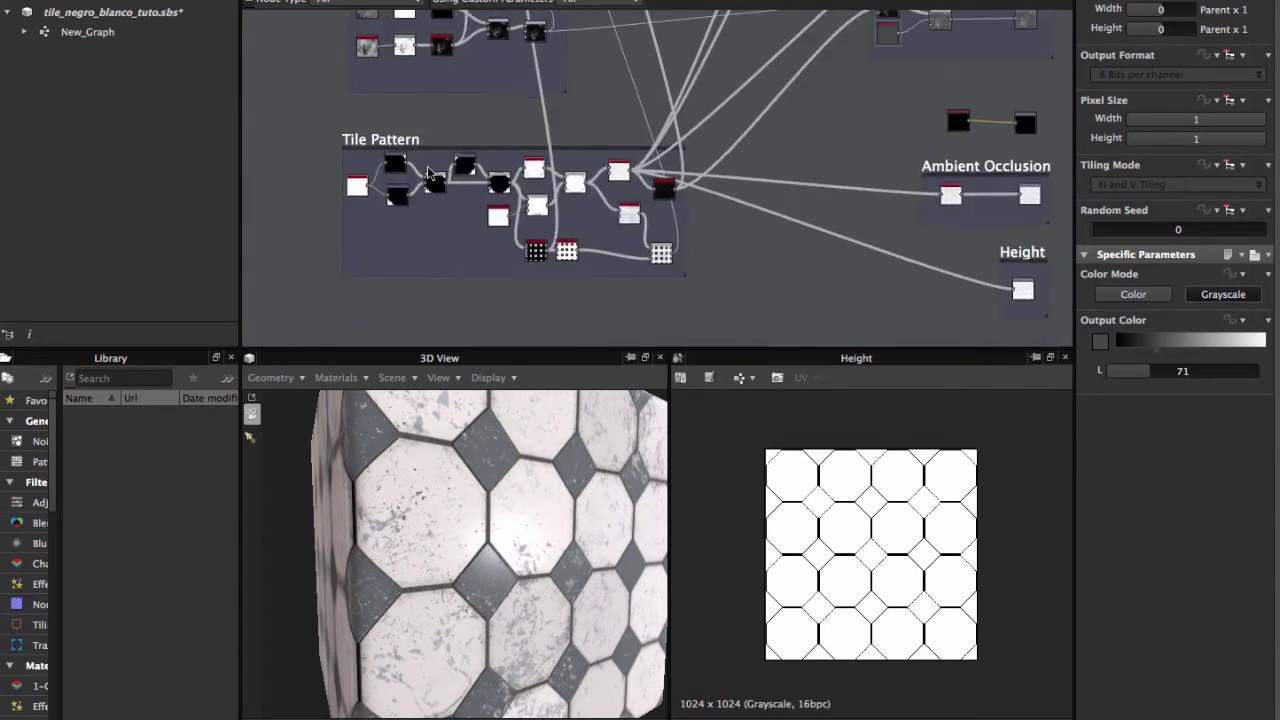
Zoom in and select the square Shape node to show its parameters and 2D output.
scroll(428, 174, "up", 2)
scroll(480, 155, "up", 2)
scroll(560, 130, "up", 2)
scroll(640, 107, "up", 2)
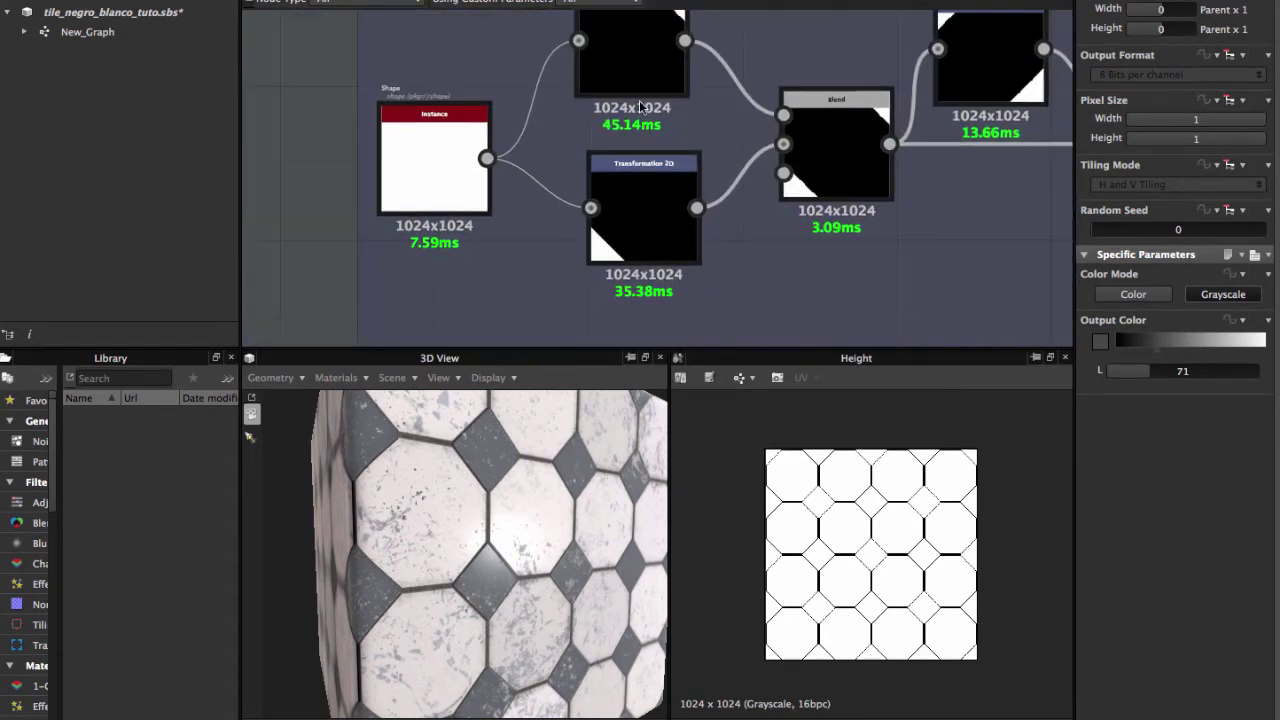
left_click(470, 140)
scroll(486, 129, "up", 3)
scroll(489, 172, "up", 1)
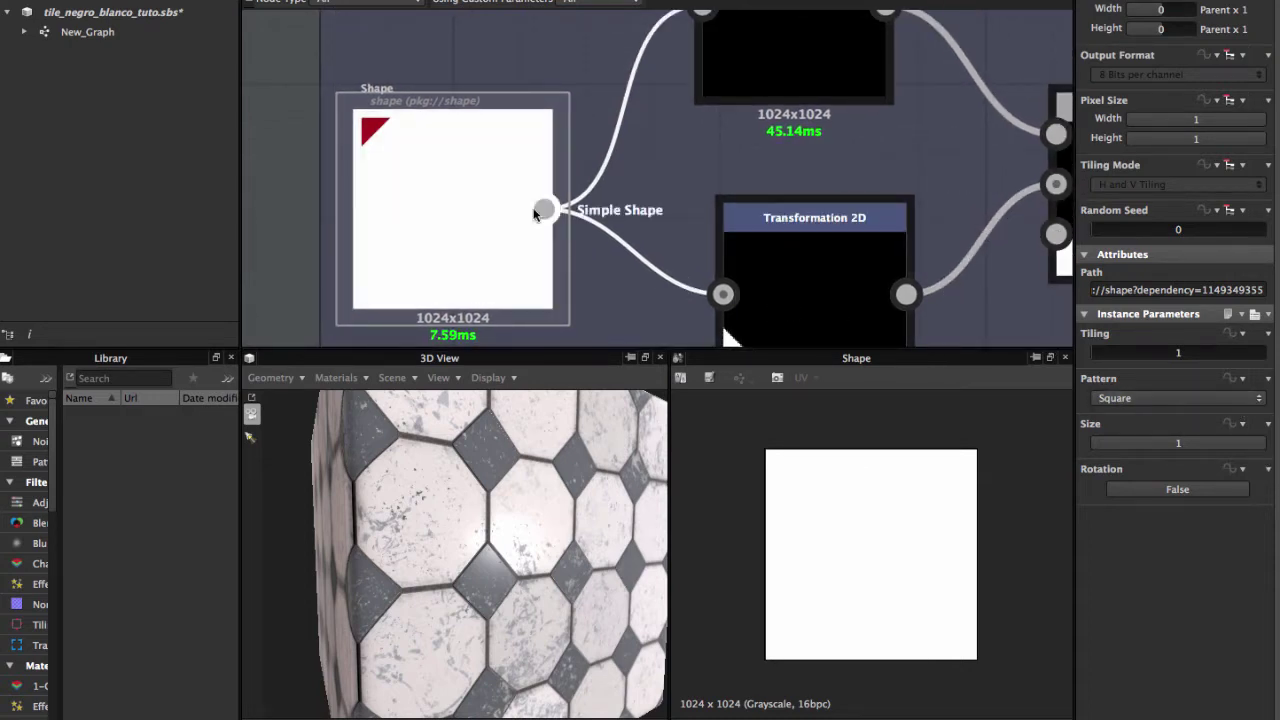
Pan to the Transformation 2D and Blend nodes fed by the Shape.
scroll(451, 195, "up", 1)
scroll(451, 195, "down", 1)
mouse_move(702, 147)
middle_mouse_down()
mouse_move(604, 162)
mouse_move(552, 150)
mouse_move(525, 185)
middle_mouse_up()
scroll(560, 156, "down", 2)
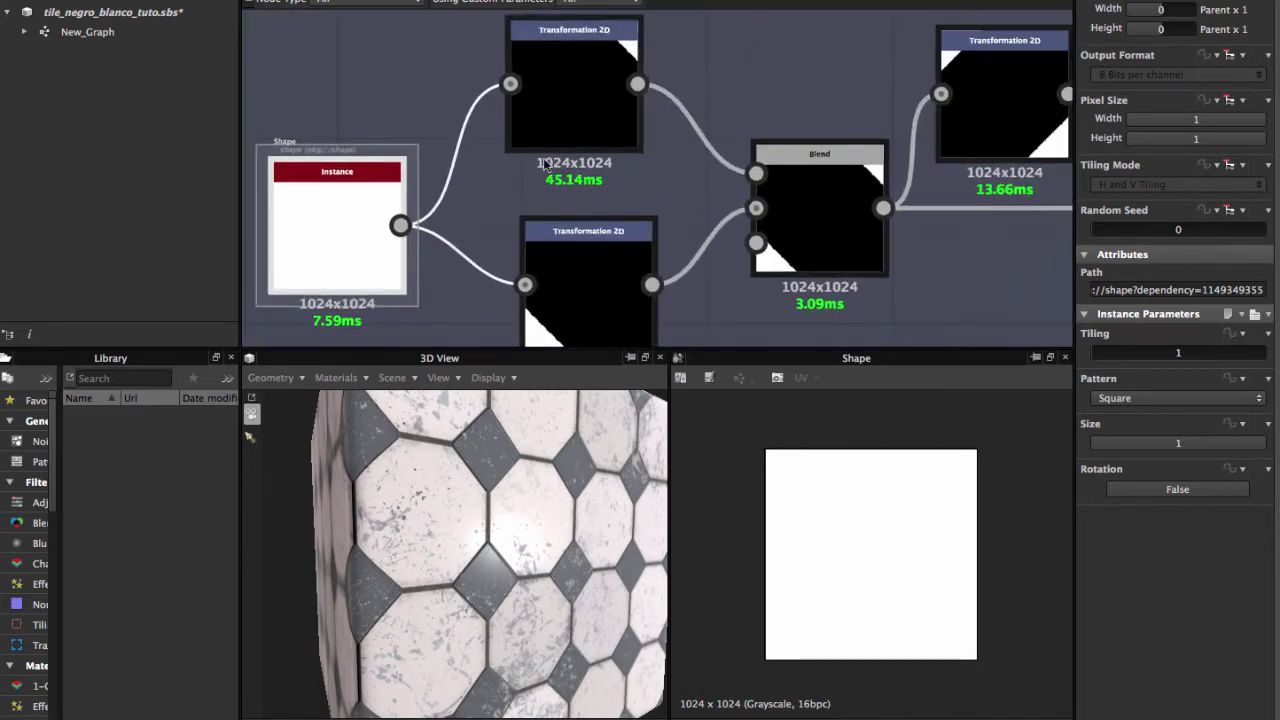
Check both corner Transformation 2D offsets, then preview the Blend joining the two white triangles.
left_click(558, 115)
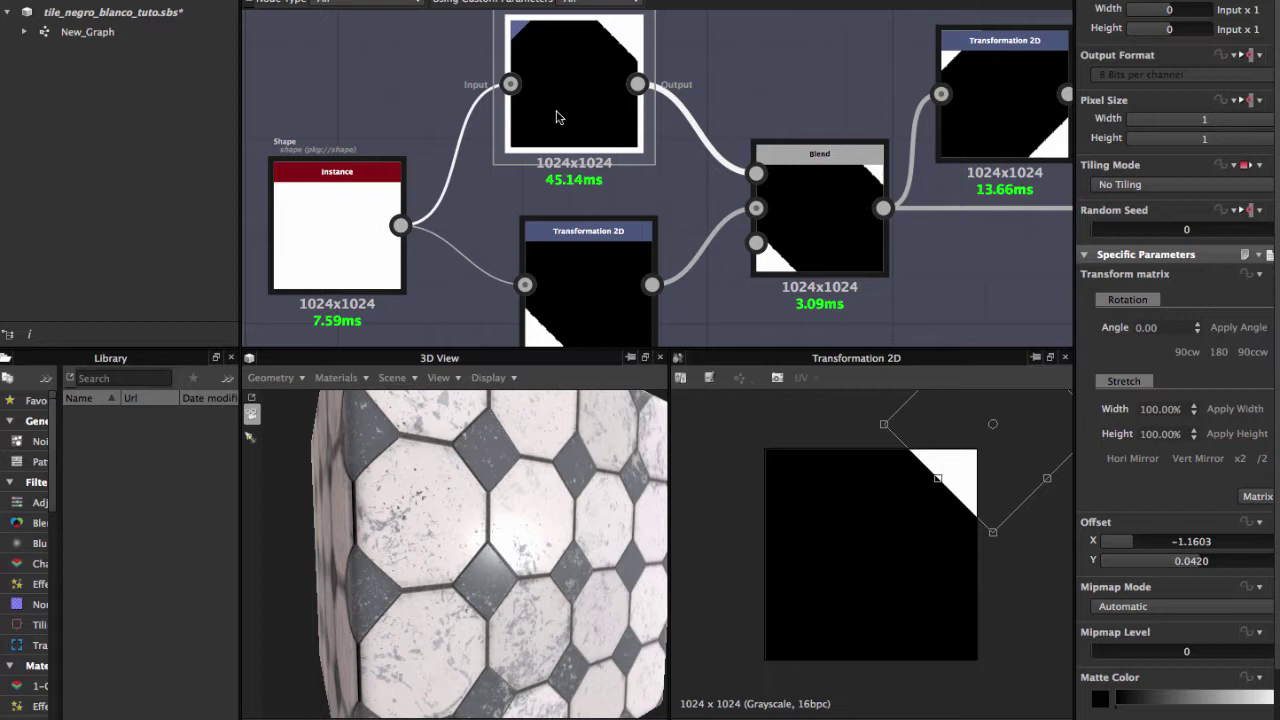
middle_click_drag(590, 145, 574, 97)
scroll(782, 557, "down", 1)
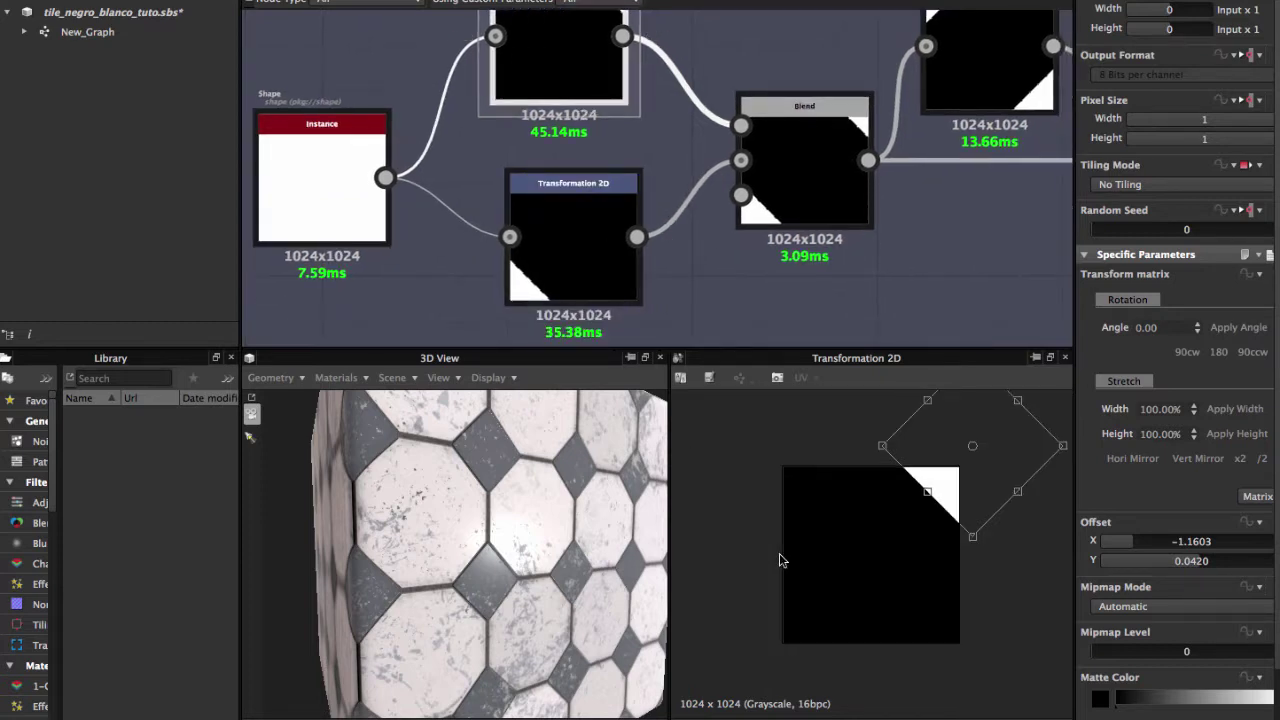
scroll(782, 557, "down", 1)
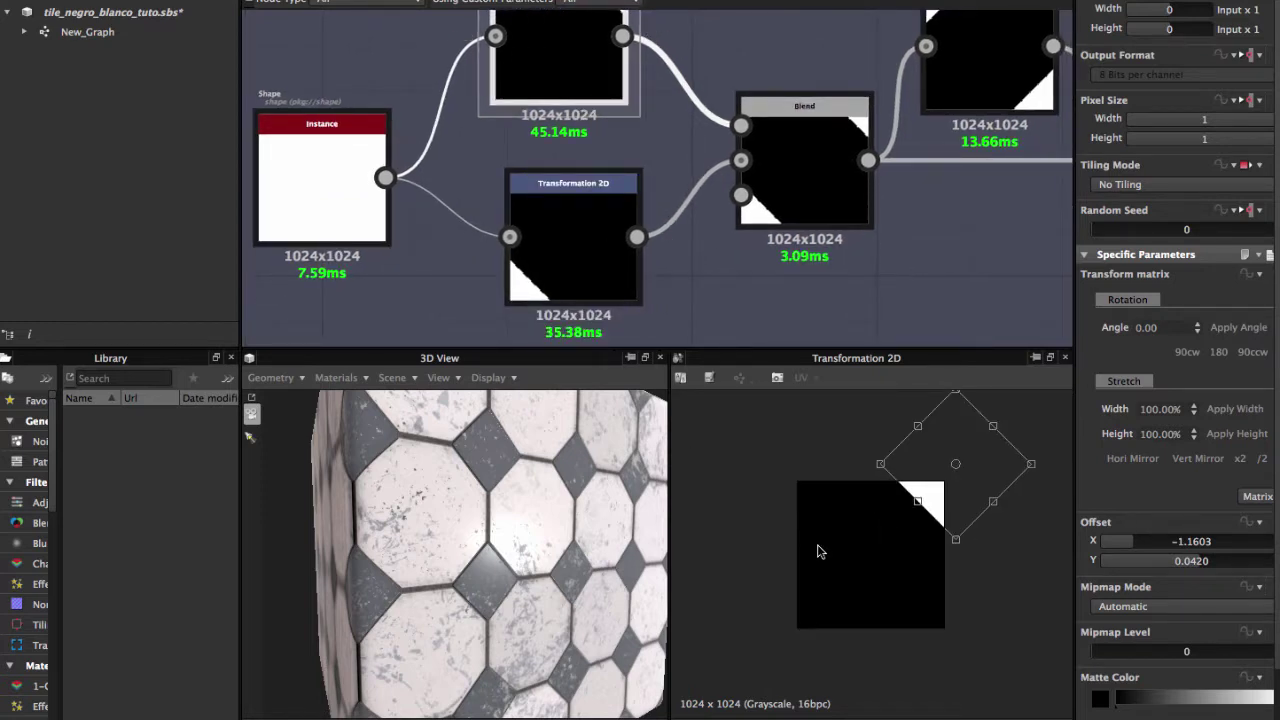
mouse_move(573, 236)
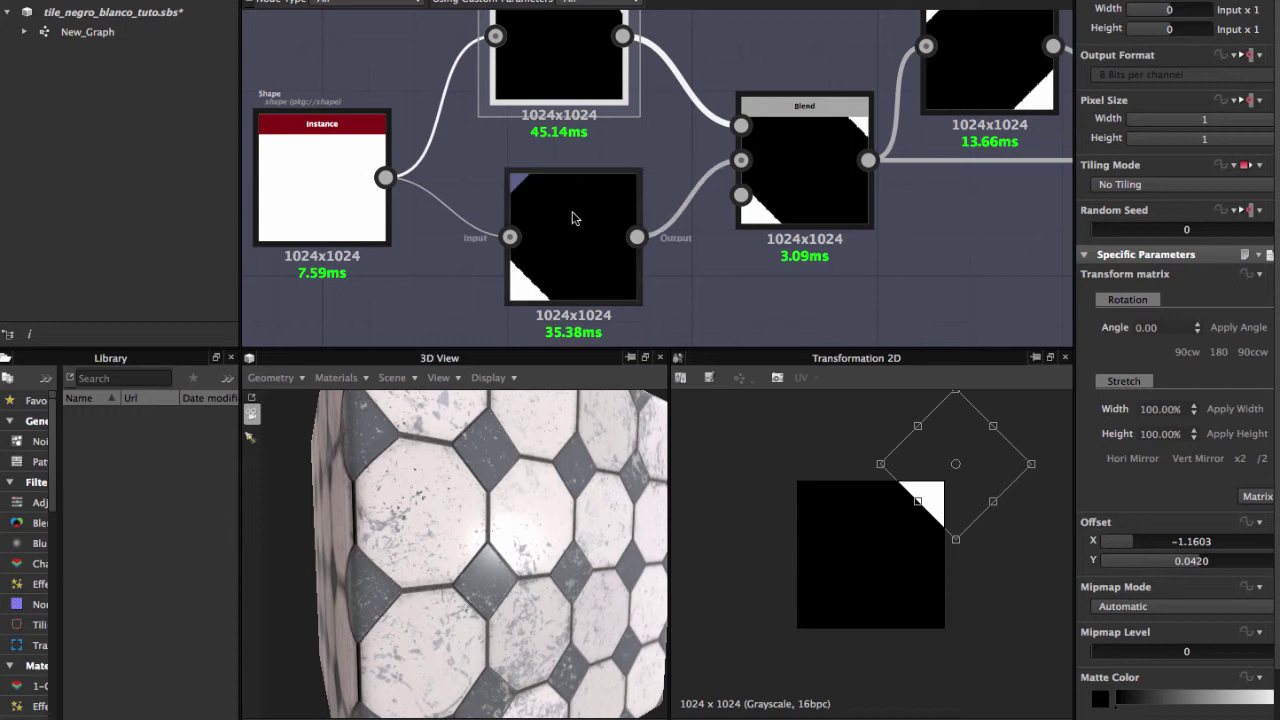
left_click(573, 218)
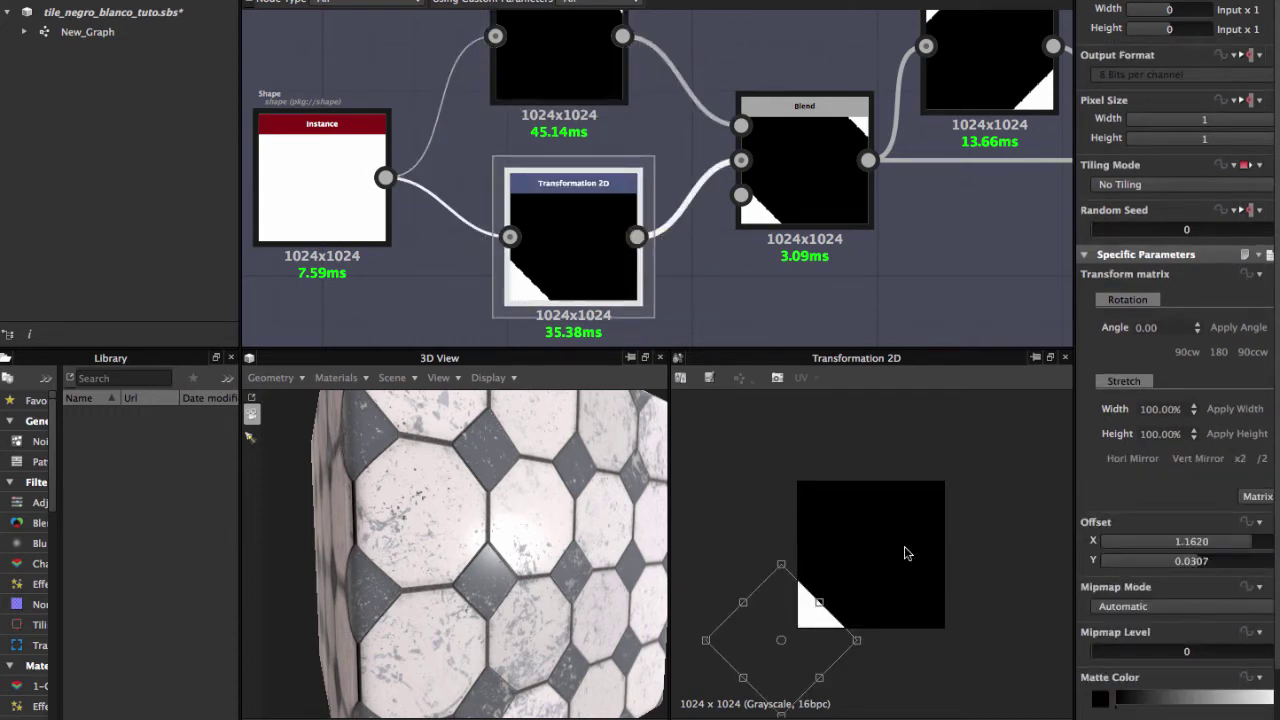
middle_click_drag(780, 188, 603, 203)
left_click(605, 202)
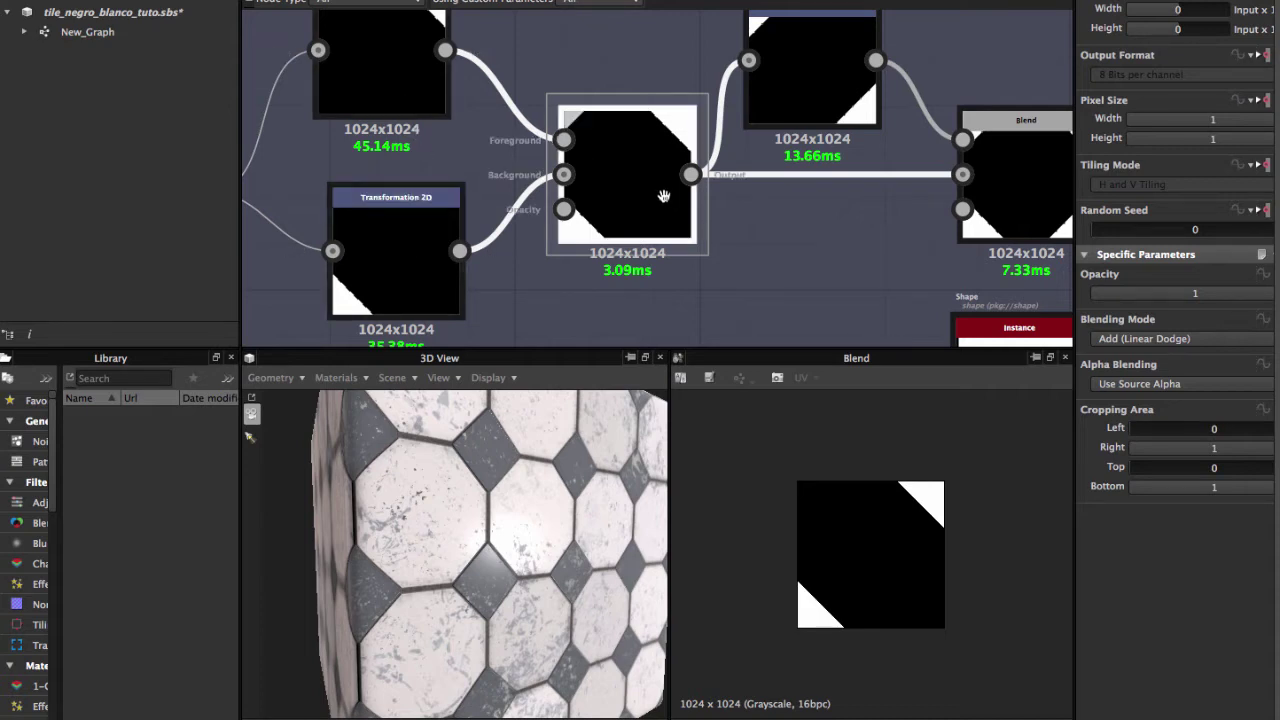
Inspect the flipping Transformation 2D, then preview the black octagon with four white corners.
middle_click_drag(666, 201, 571, 225)
scroll(875, 536, "up", 2)
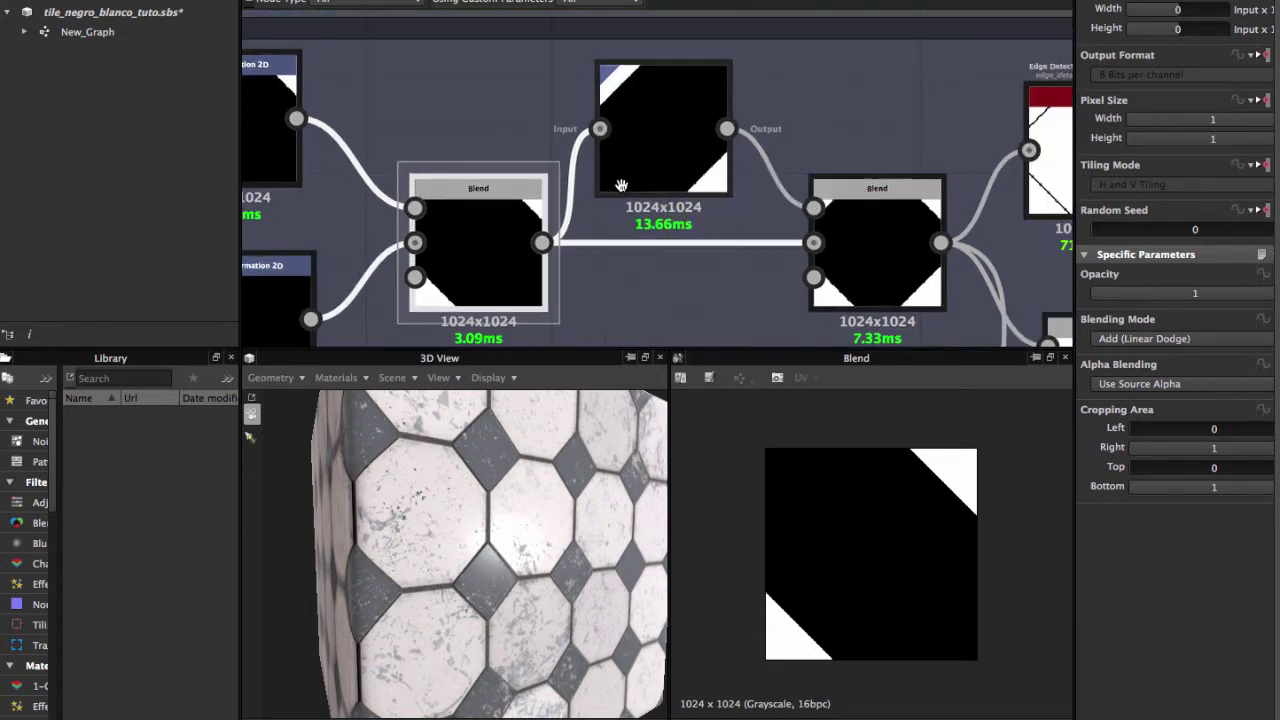
scroll(723, 111, "up", 3)
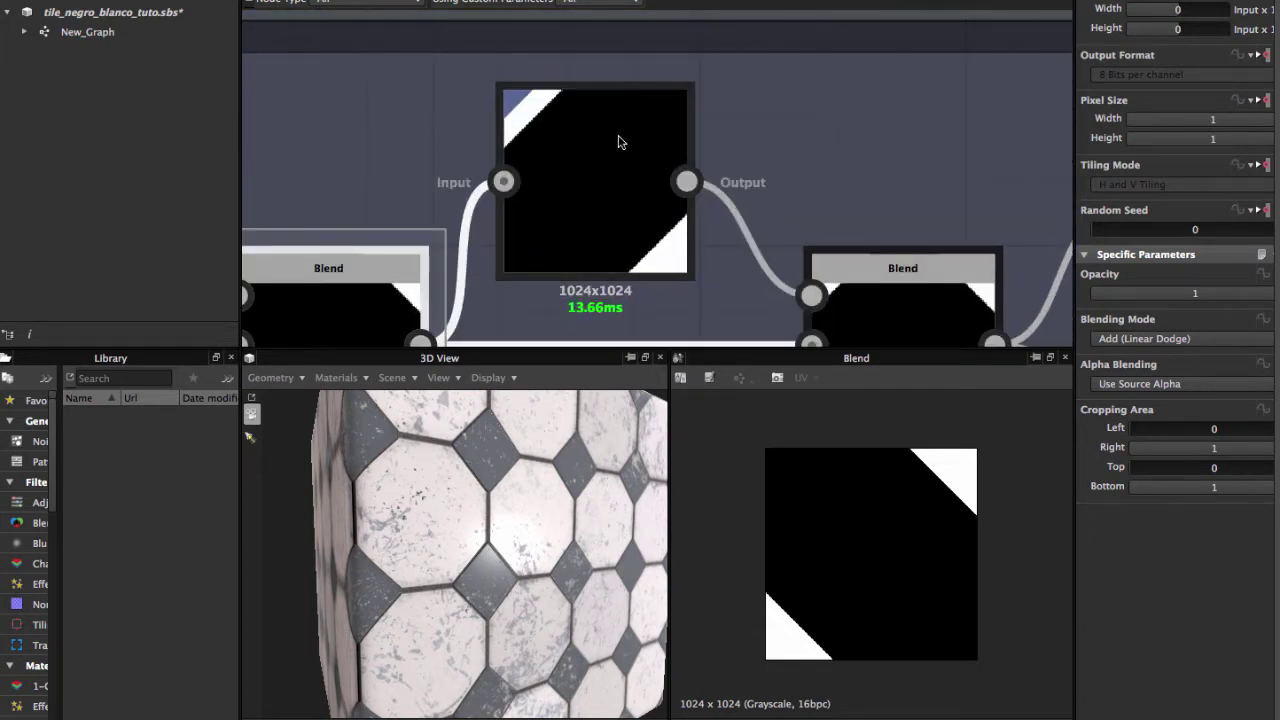
left_click(620, 140)
scroll(620, 143, "down", 2)
scroll(650, 129, "down", 1)
scroll(612, 200, "up", 1)
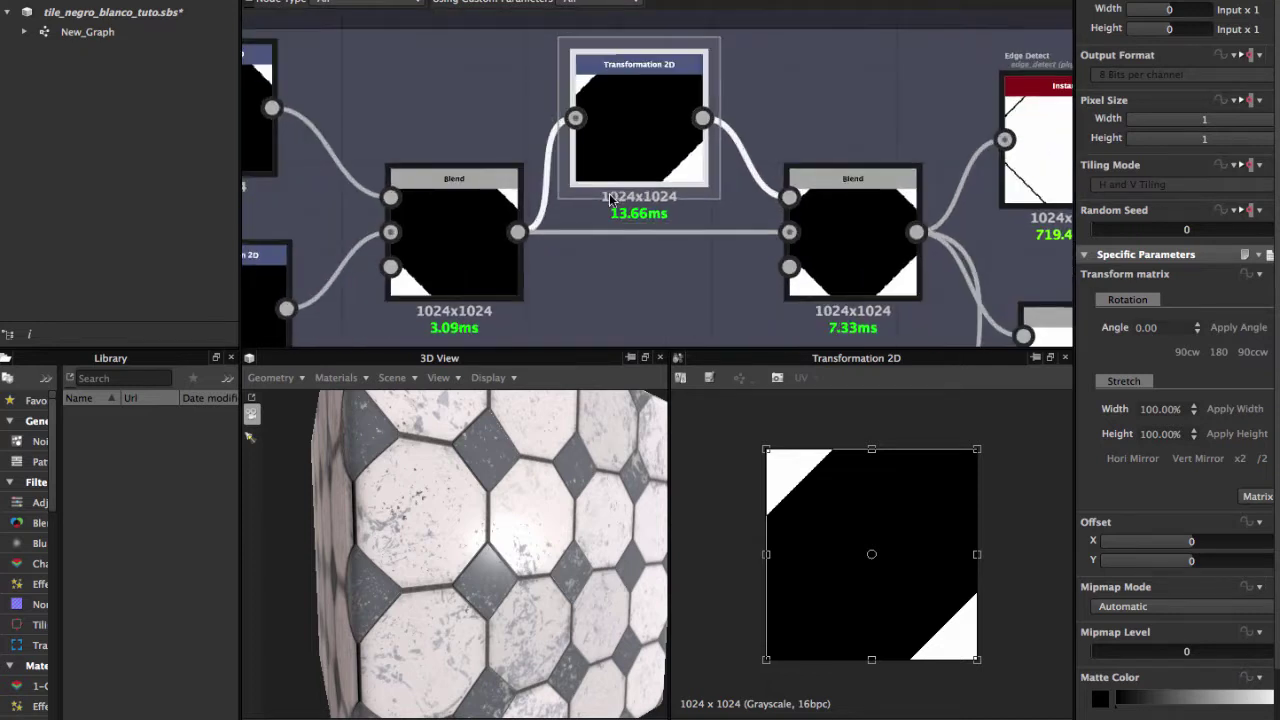
scroll(631, 316, "up", 1)
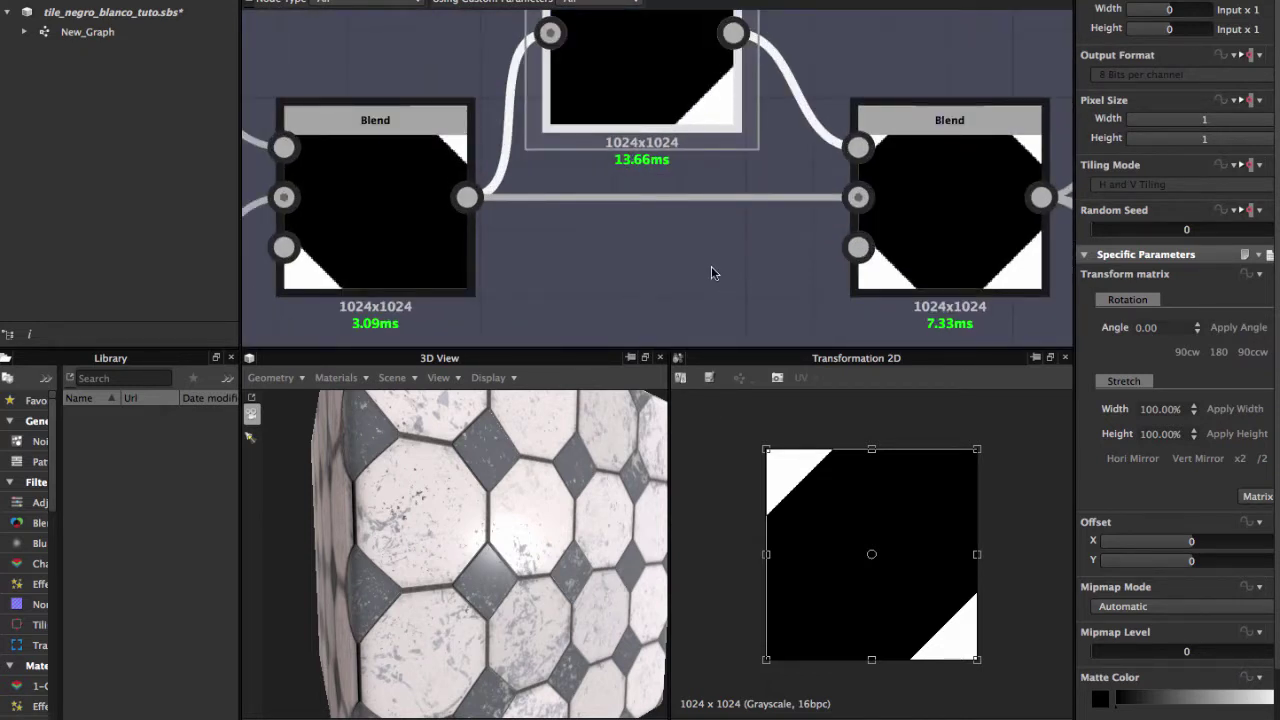
scroll(705, 220, "down", 1)
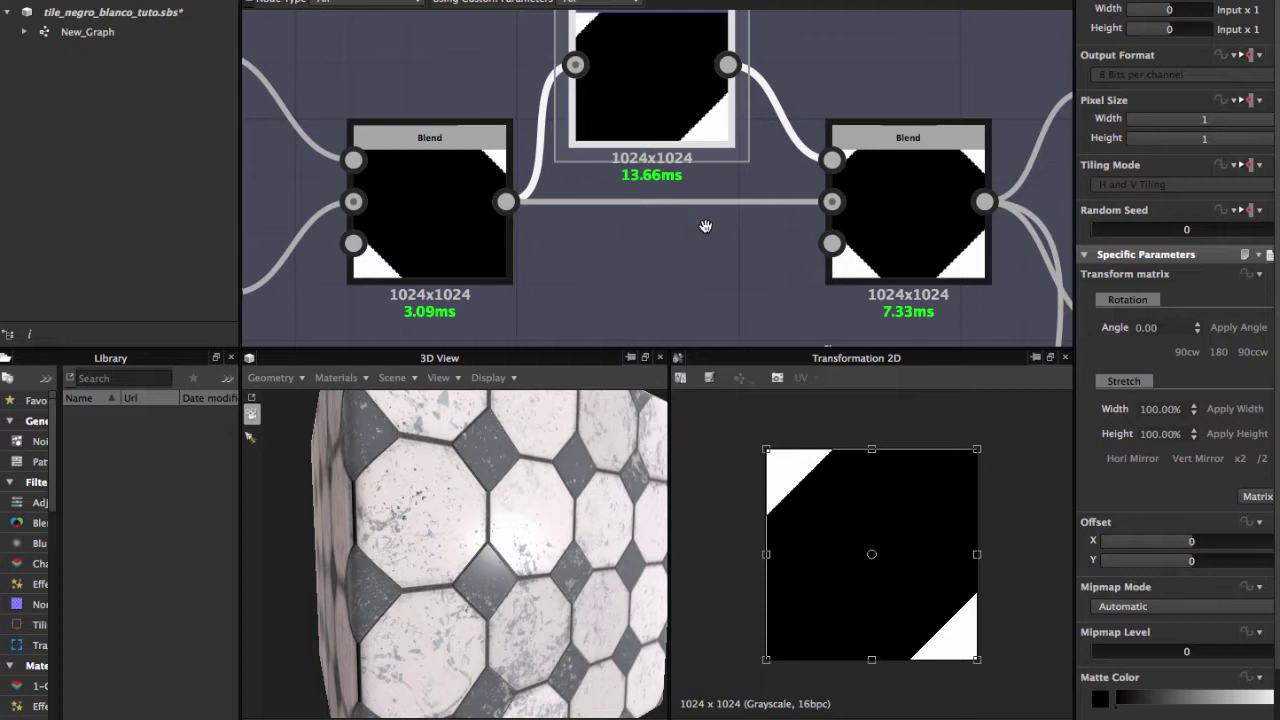
scroll(676, 210, "down", 1)
left_click(696, 205)
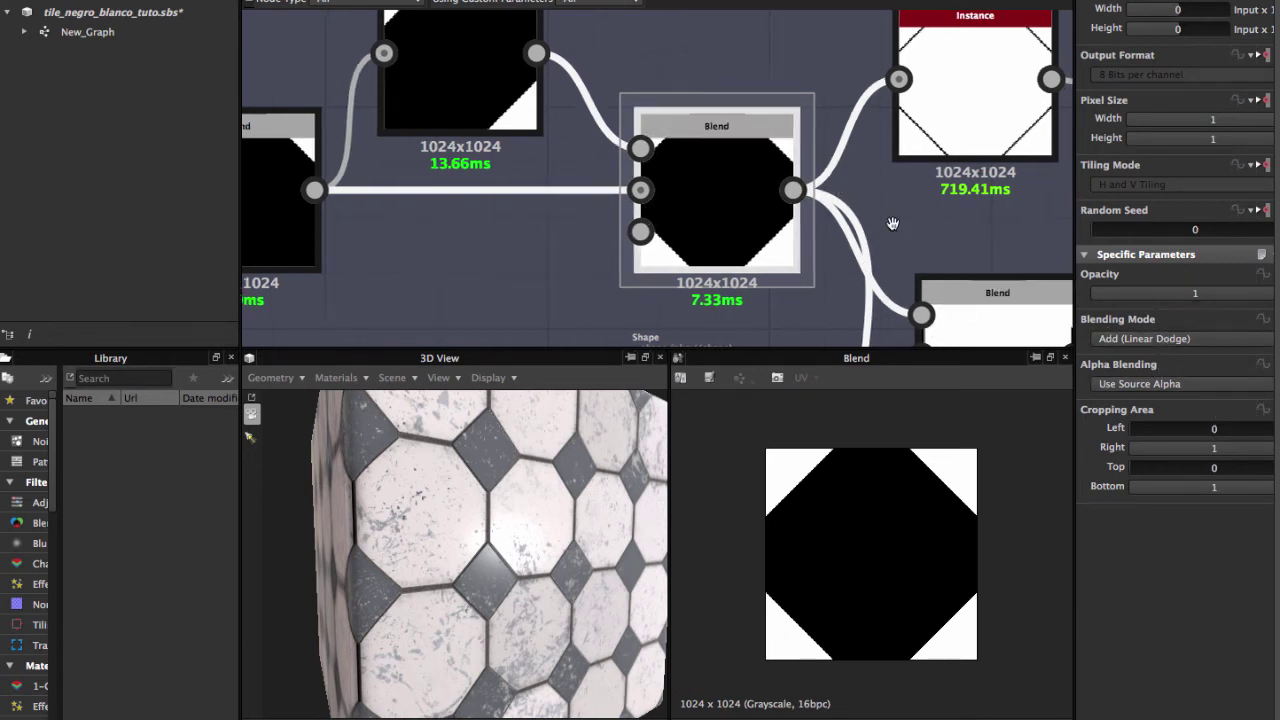
Preview the lower Blend's white tile with black edge-midpoint bars.
mouse_move(909, 212)
middle_mouse_down()
mouse_move(686, 223)
mouse_move(666, 143)
middle_mouse_up()
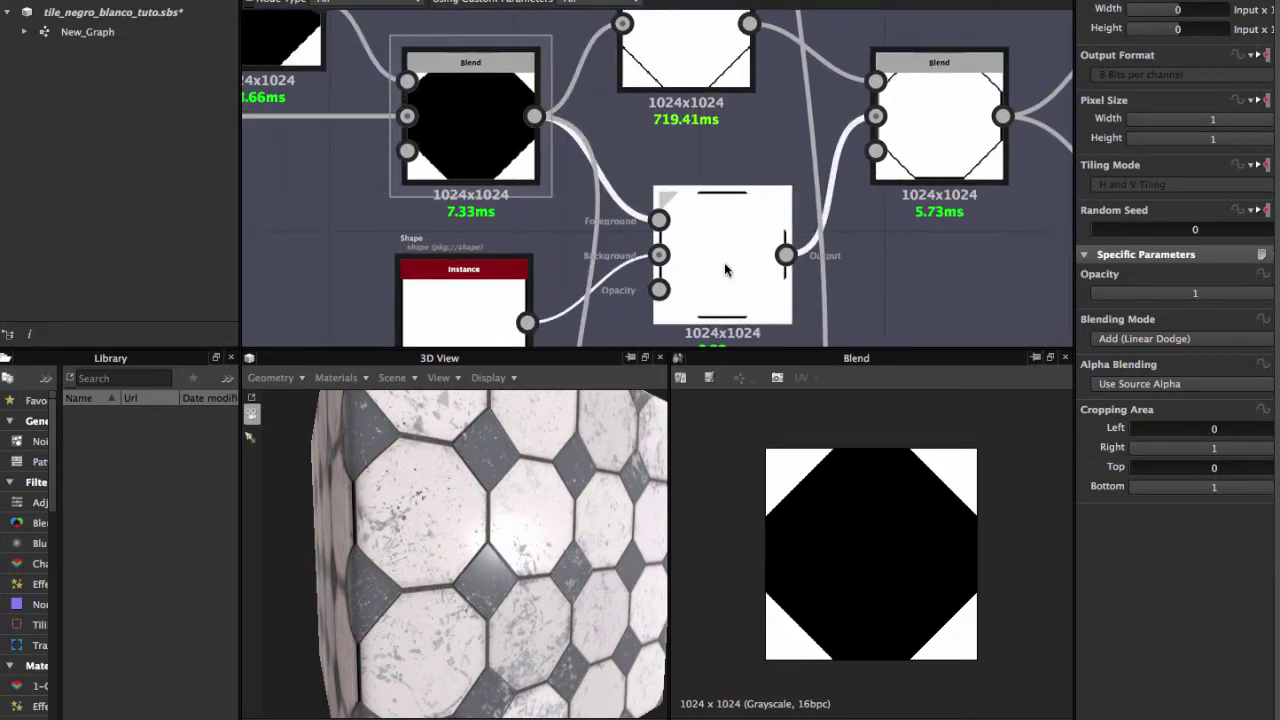
middle_click_drag(713, 250, 679, 298)
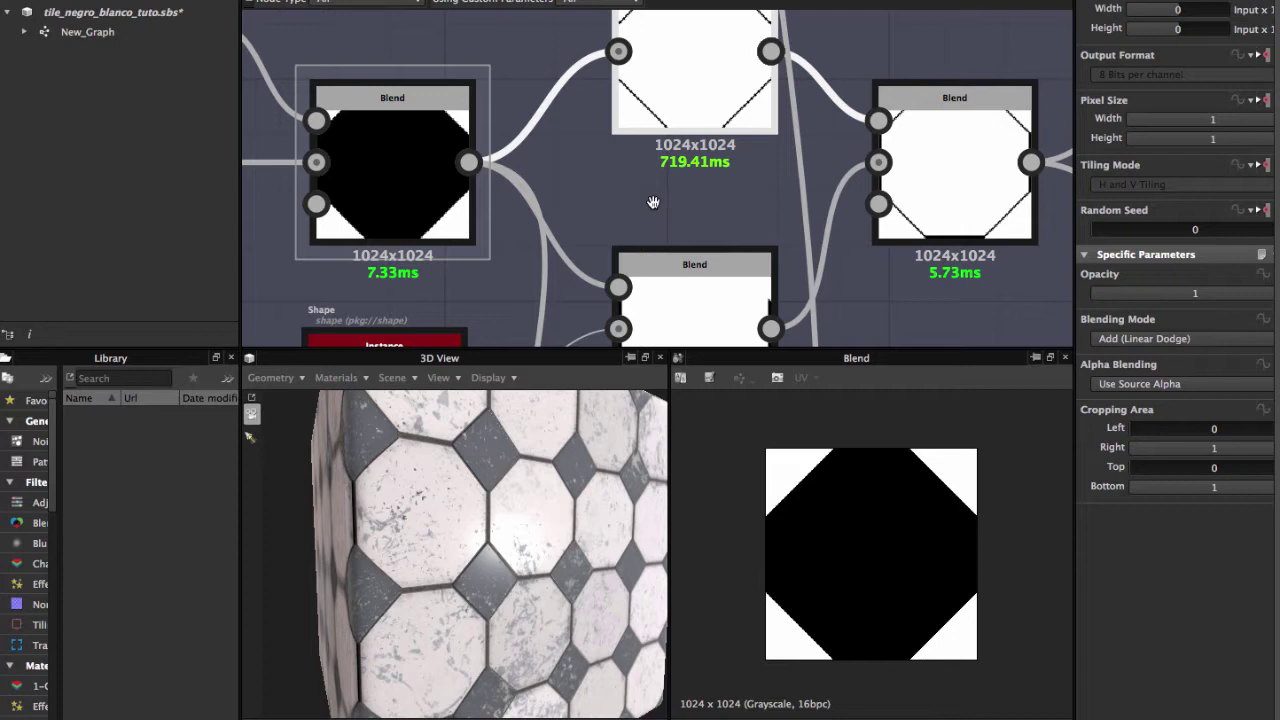
middle_click_drag(678, 115, 620, 32)
double_click(683, 228)
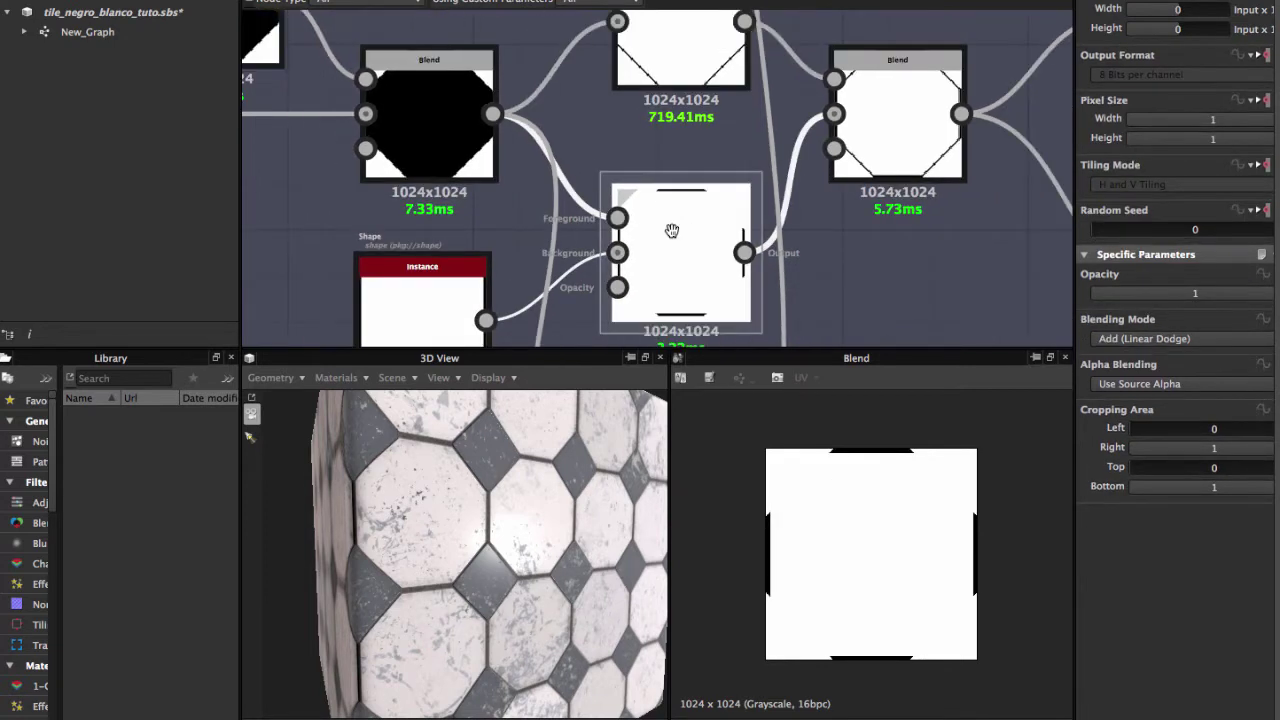
scroll(668, 230, "down", 1)
scroll(548, 275, "up", 2)
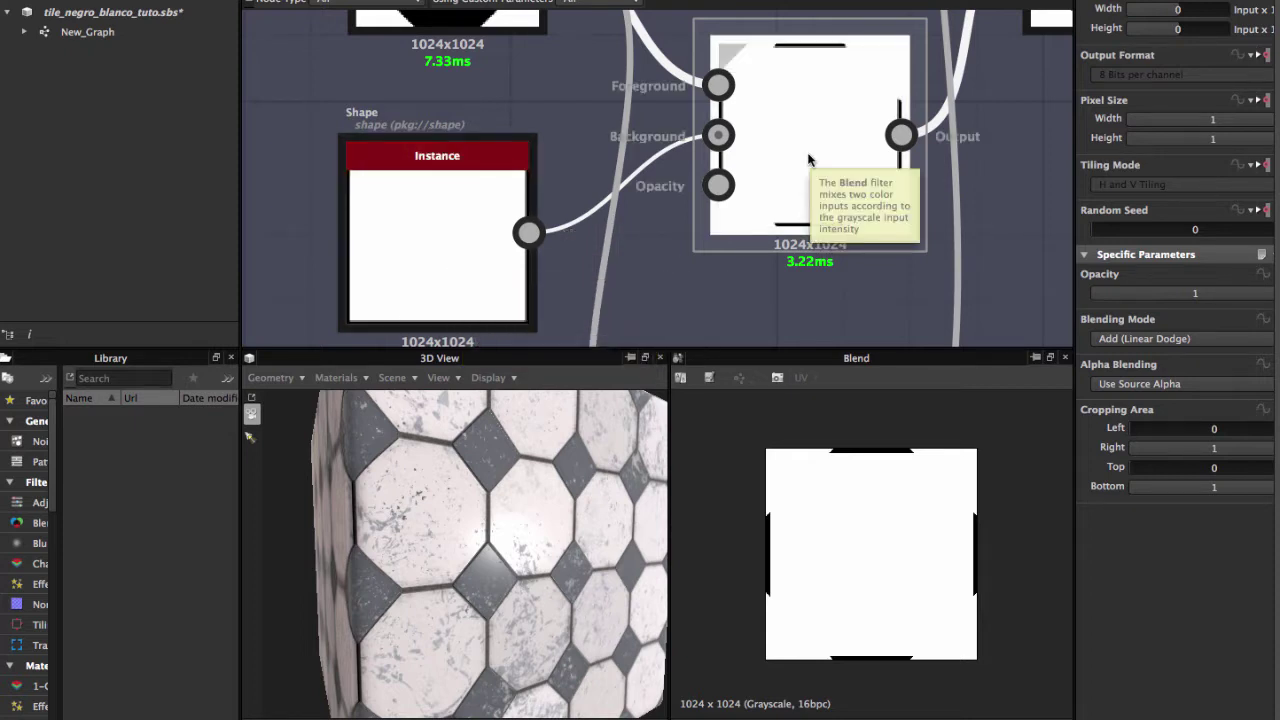
Inspect the square Shape feeding that Blend, then reselect the Blend and zoom its preview.
left_click(436, 248)
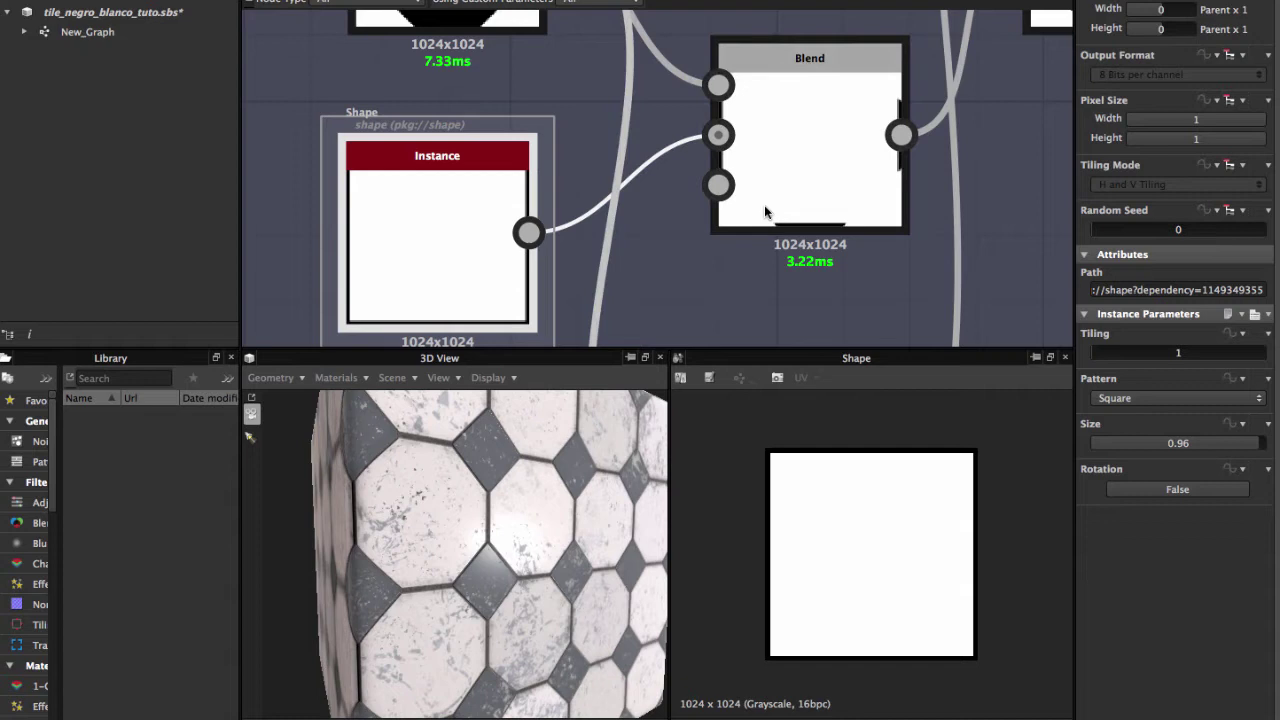
middle_click_drag(837, 158, 691, 243)
left_click(677, 214)
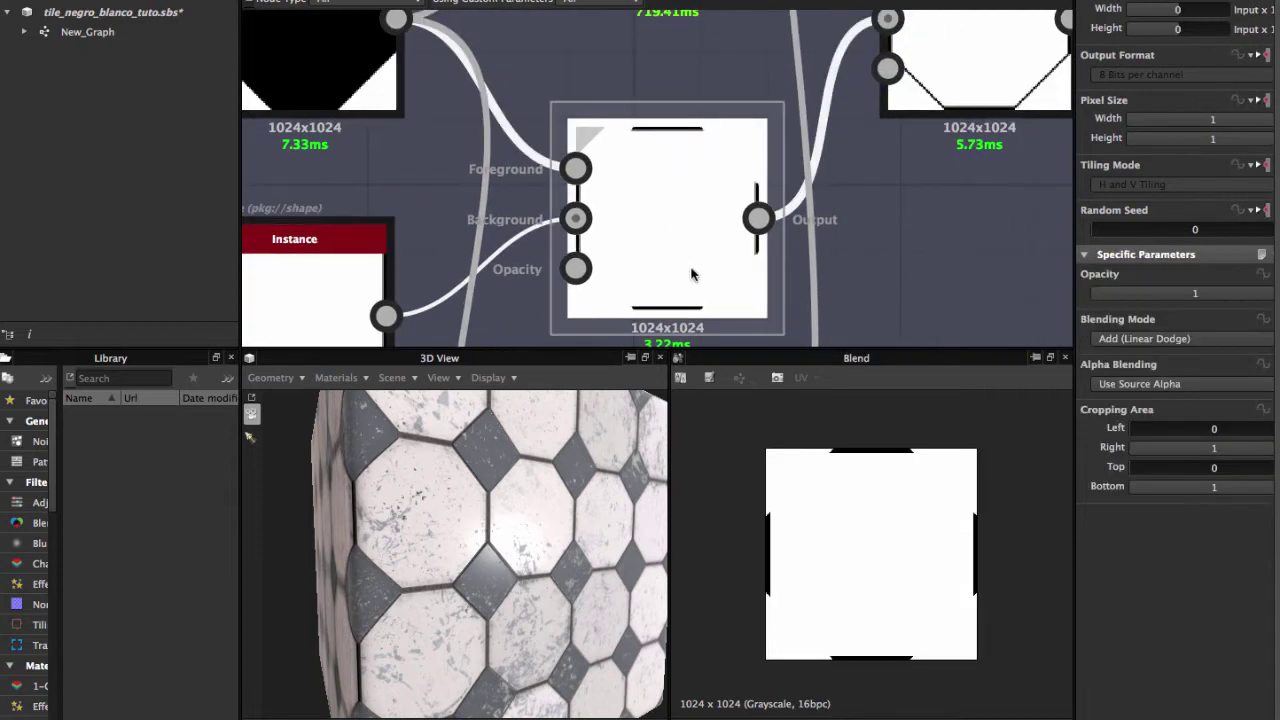
scroll(956, 537, "up", 3)
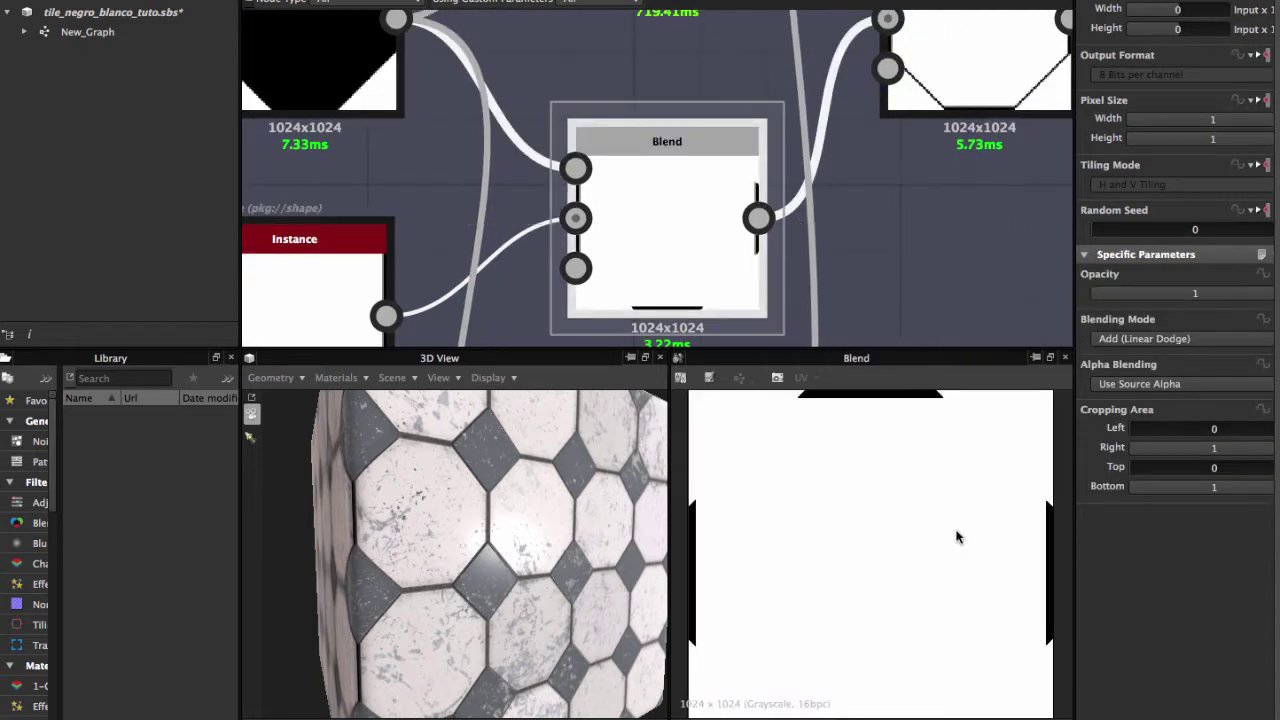
middle_click_drag(808, 580, 803, 557)
scroll(912, 328, "down", 2)
middle_click_drag(912, 328, 700, 250)
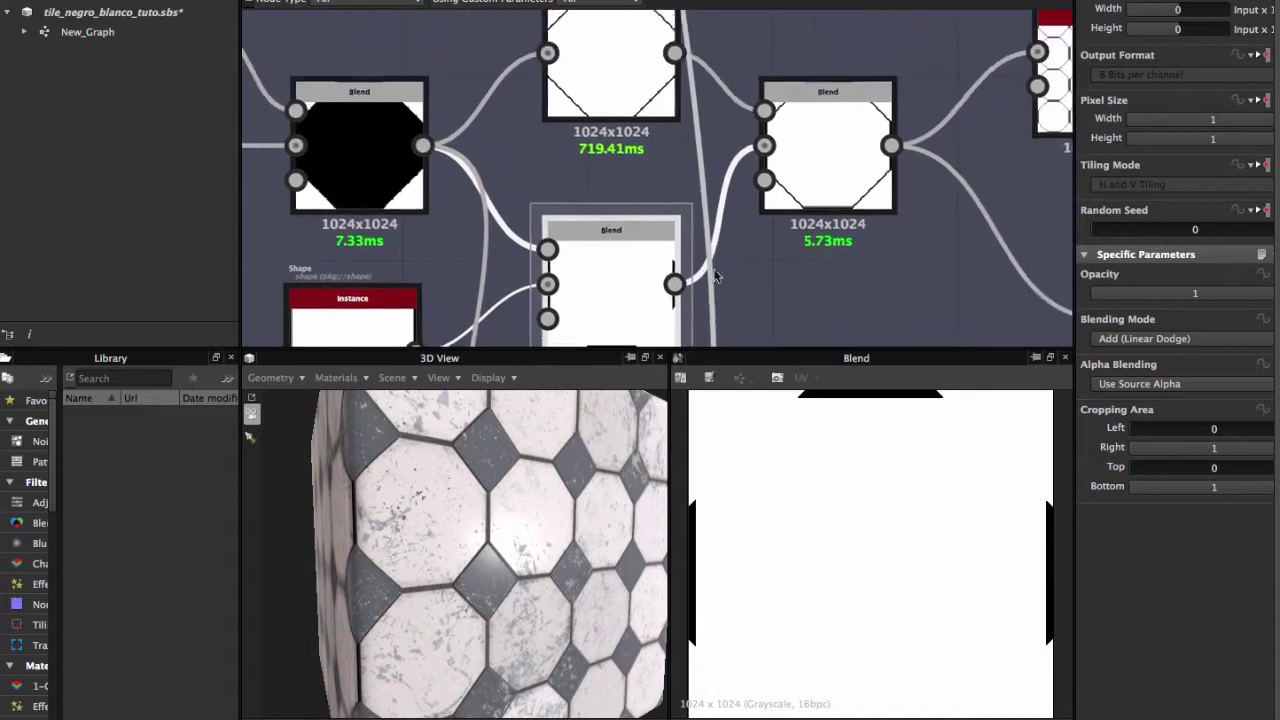
Compare the Edge Detect outline with the octagon Blend output.
double_click(618, 98)
mouse_move(618, 98)
middle_mouse_down()
mouse_move(668, 170)
mouse_move(694, 177)
middle_mouse_up()
scroll(737, 155, "up", 3)
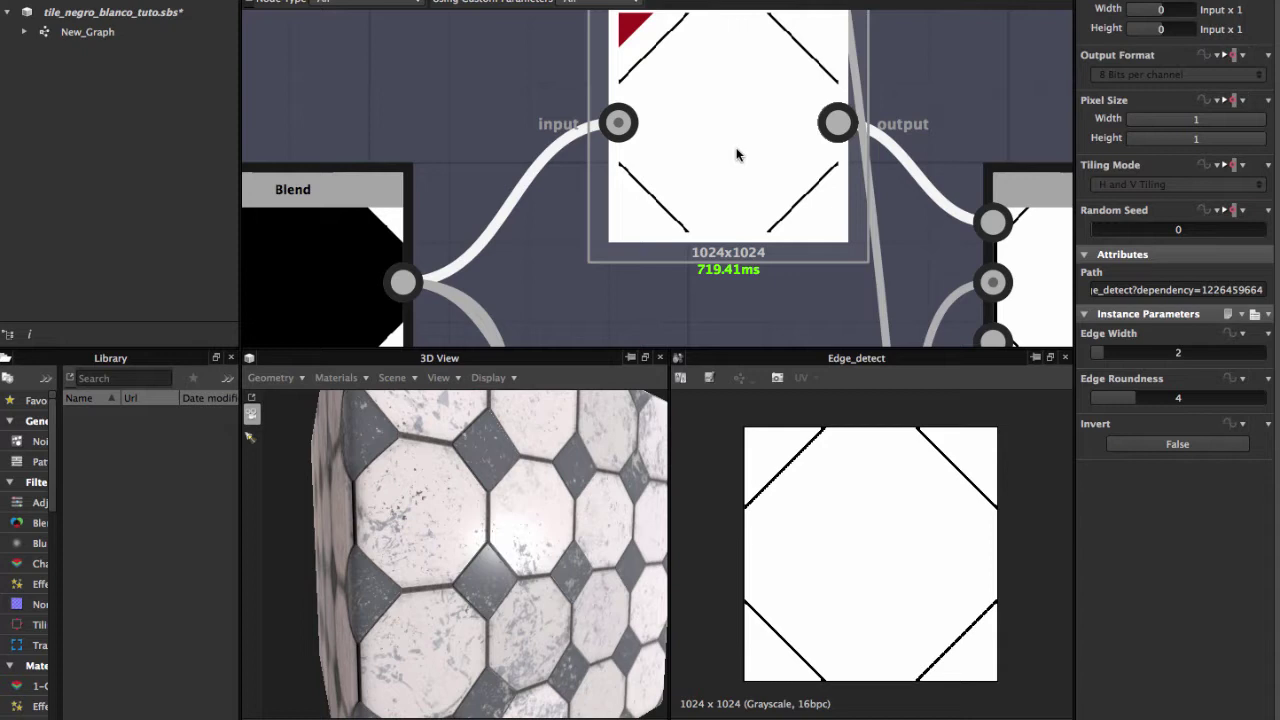
scroll(737, 155, "down", 2)
scroll(685, 181, "down", 1)
middle_click_drag(685, 205, 660, 172)
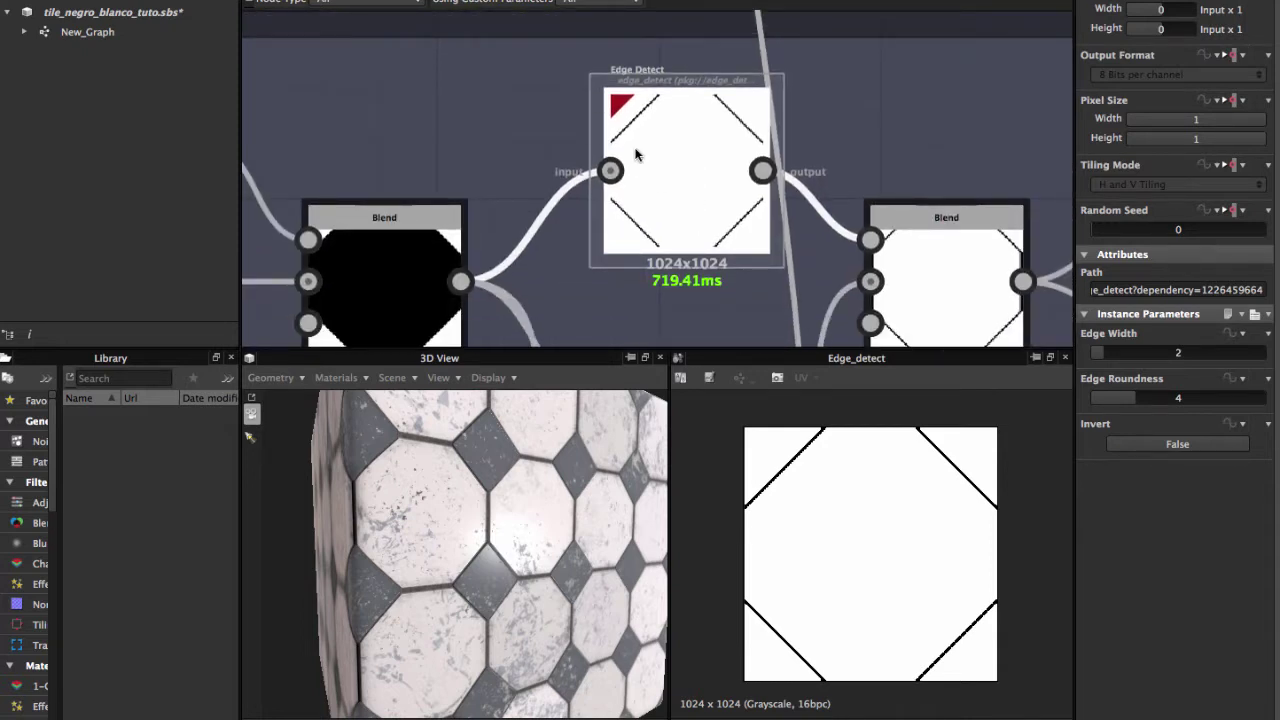
middle_click_drag(543, 236, 569, 179)
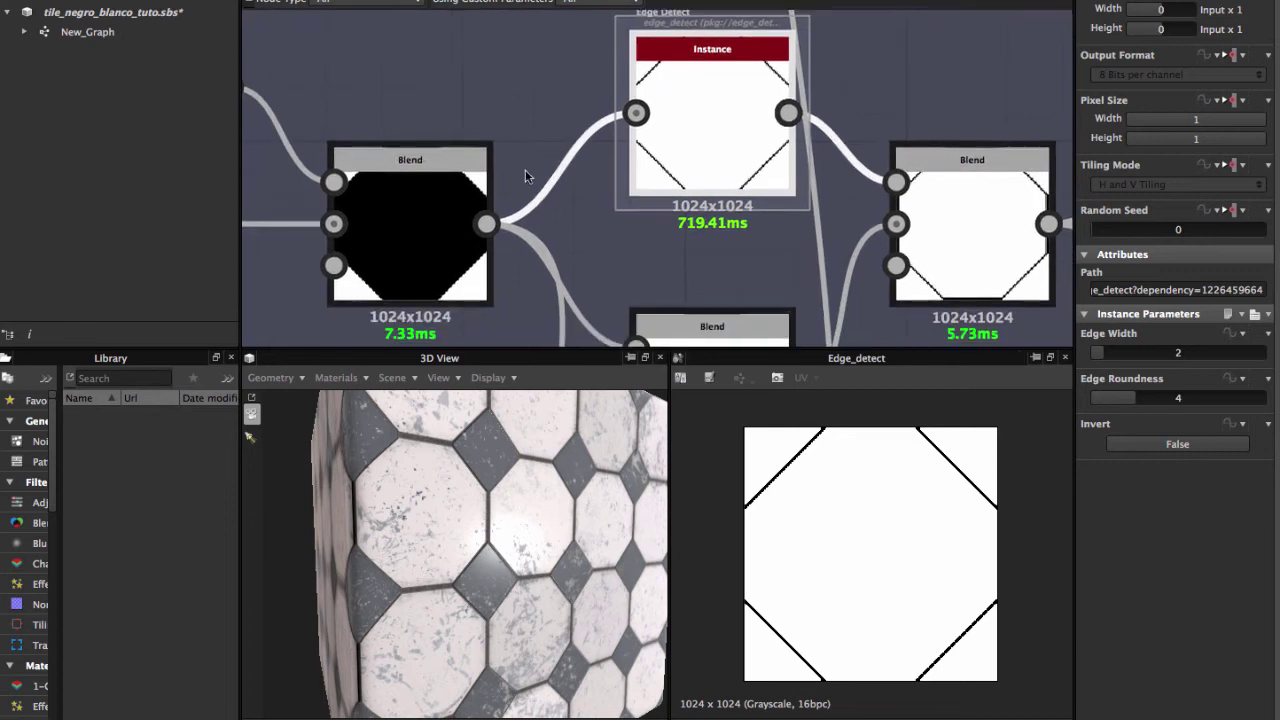
double_click(400, 206)
double_click(706, 145)
scroll(841, 208, "down", 2)
Wire the middle Blend into the right Blend set to Multiply, giving a bordered octagon.
middle_click_drag(847, 216, 740, 126)
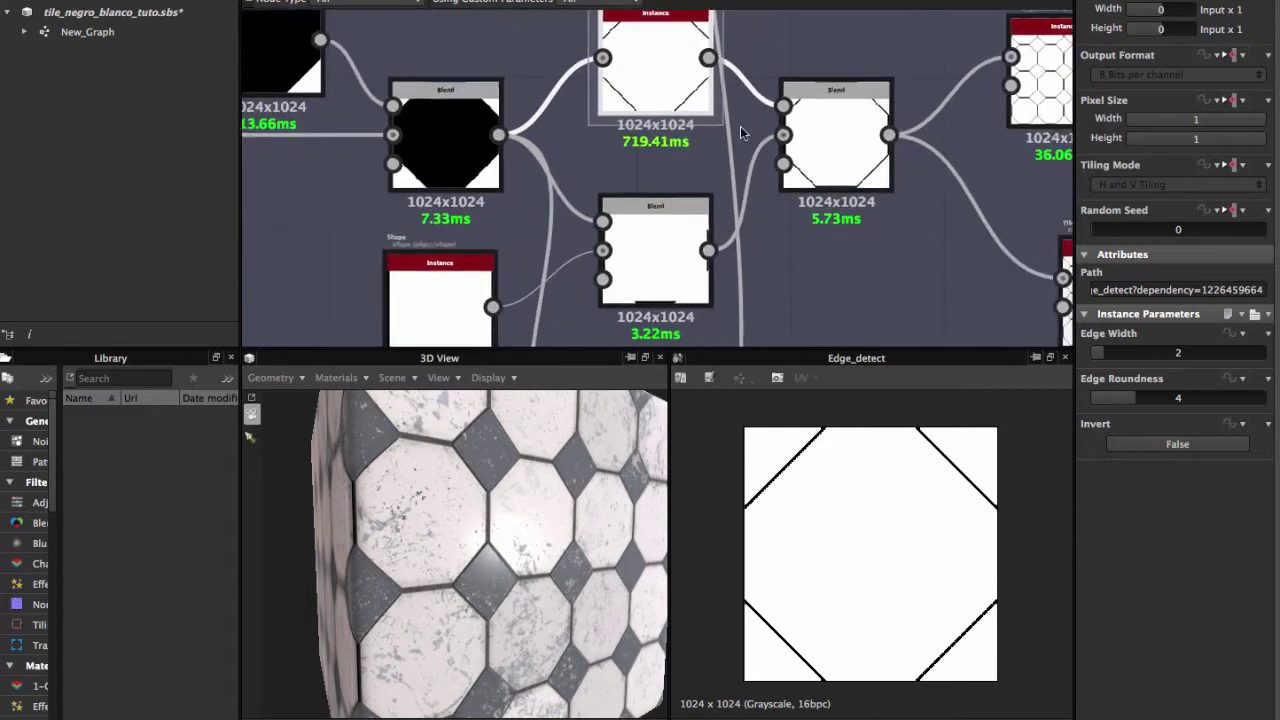
double_click(660, 230)
left_click_drag(708, 250, 783, 135)
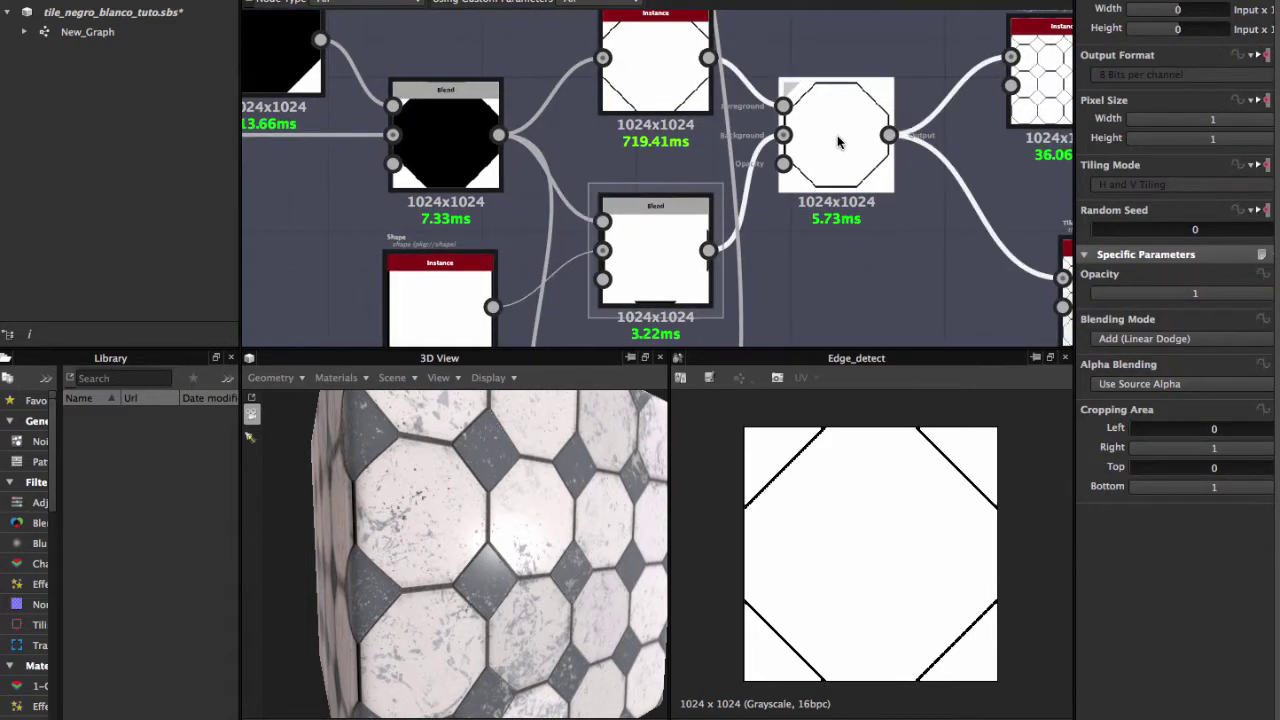
double_click(838, 142)
scroll(846, 466, "up", 1)
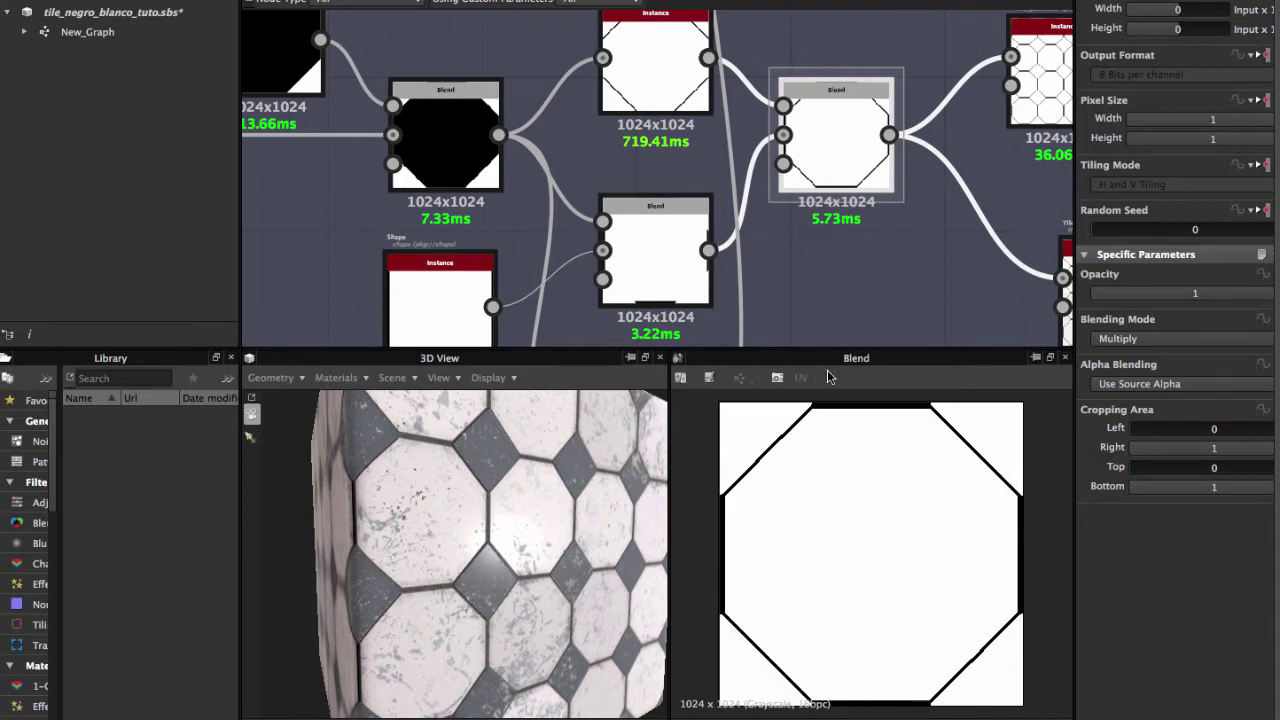
middle_click_drag(858, 248, 689, 343)
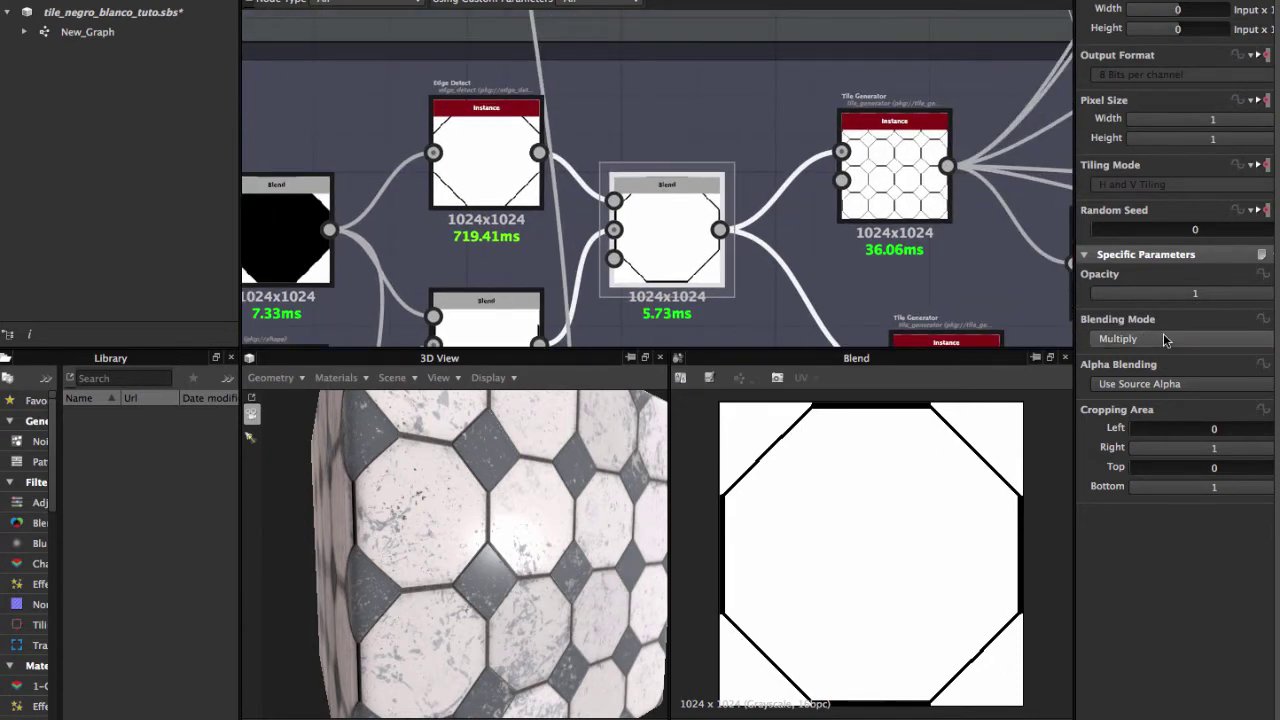
scroll(738, 207, "up", 1)
scroll(800, 220, "up", 1)
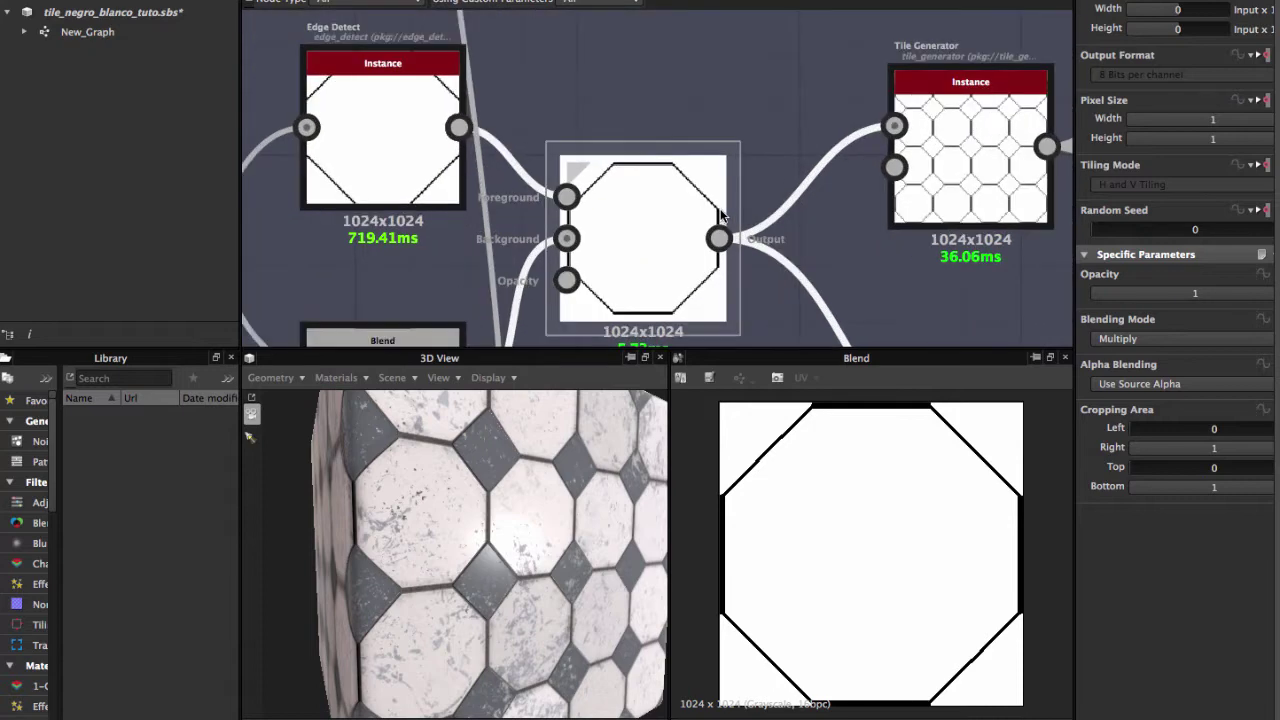
scroll(874, 236, "down", 1)
middle_click_drag(874, 236, 754, 177)
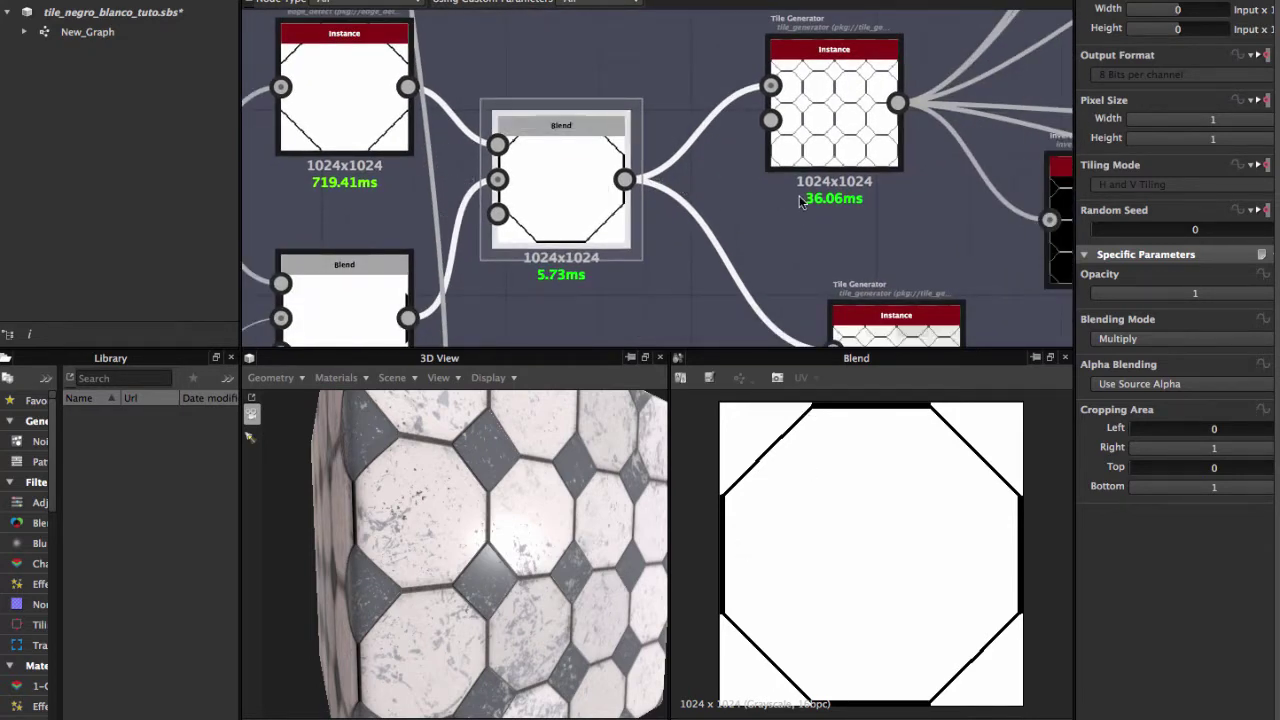
Select the Tile Generator to review its 4×4 grid of outlined octagons.
scroll(800, 202, "up", 2)
middle_click_drag(802, 165, 722, 315)
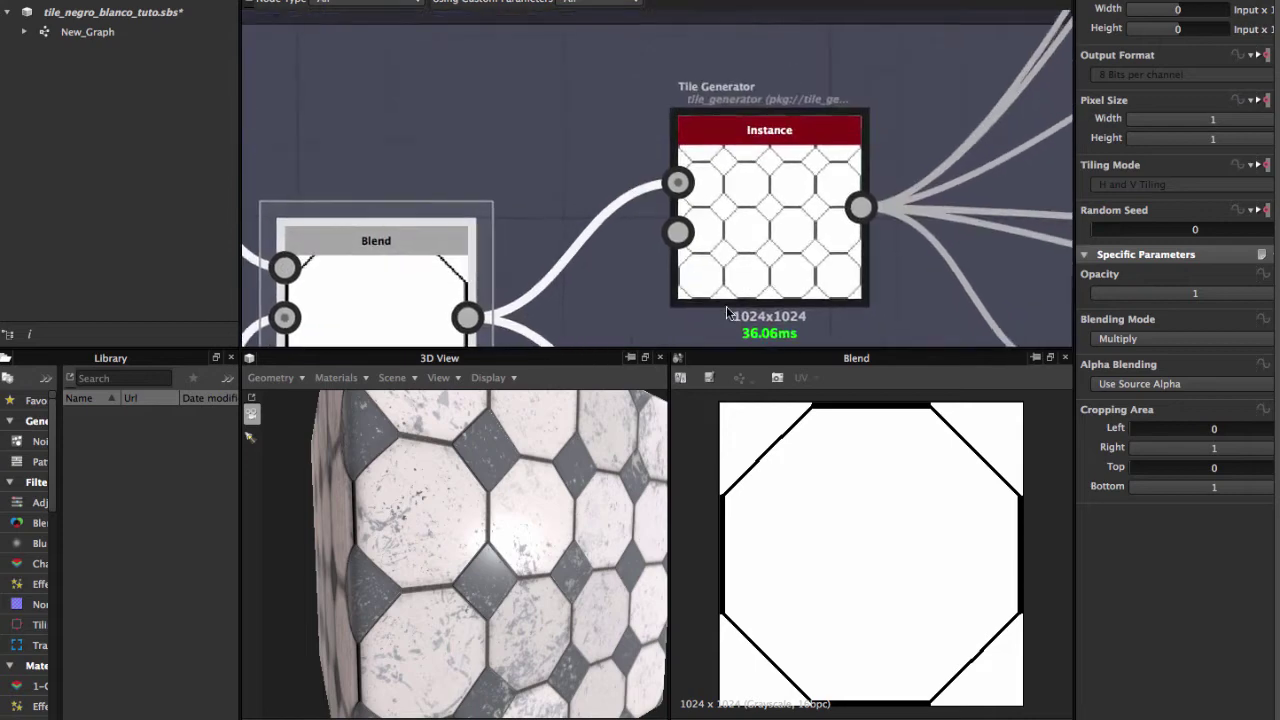
left_click(784, 192)
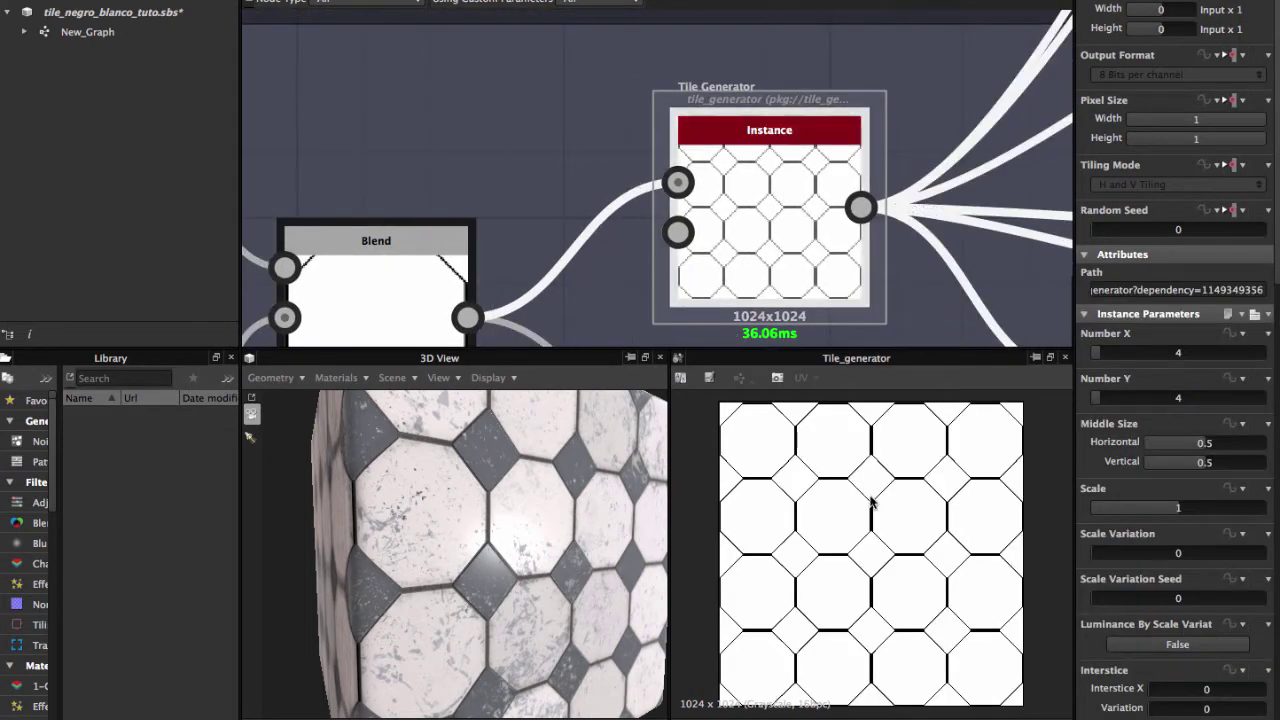
scroll(877, 505, "down", 1)
scroll(877, 508, "up", 2)
scroll(876, 508, "up", 1)
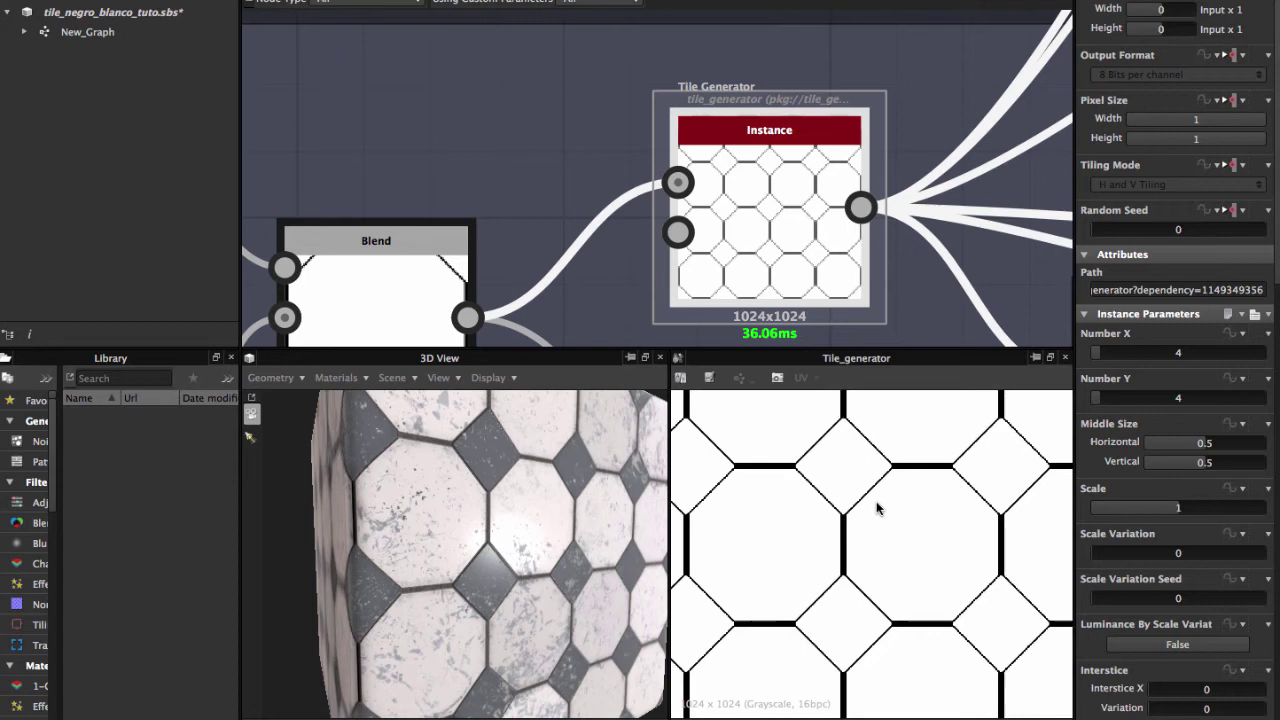
scroll(876, 508, "up", 1)
scroll(876, 508, "up", 1)
scroll(876, 508, "up", 1)
scroll(876, 508, "down", 3)
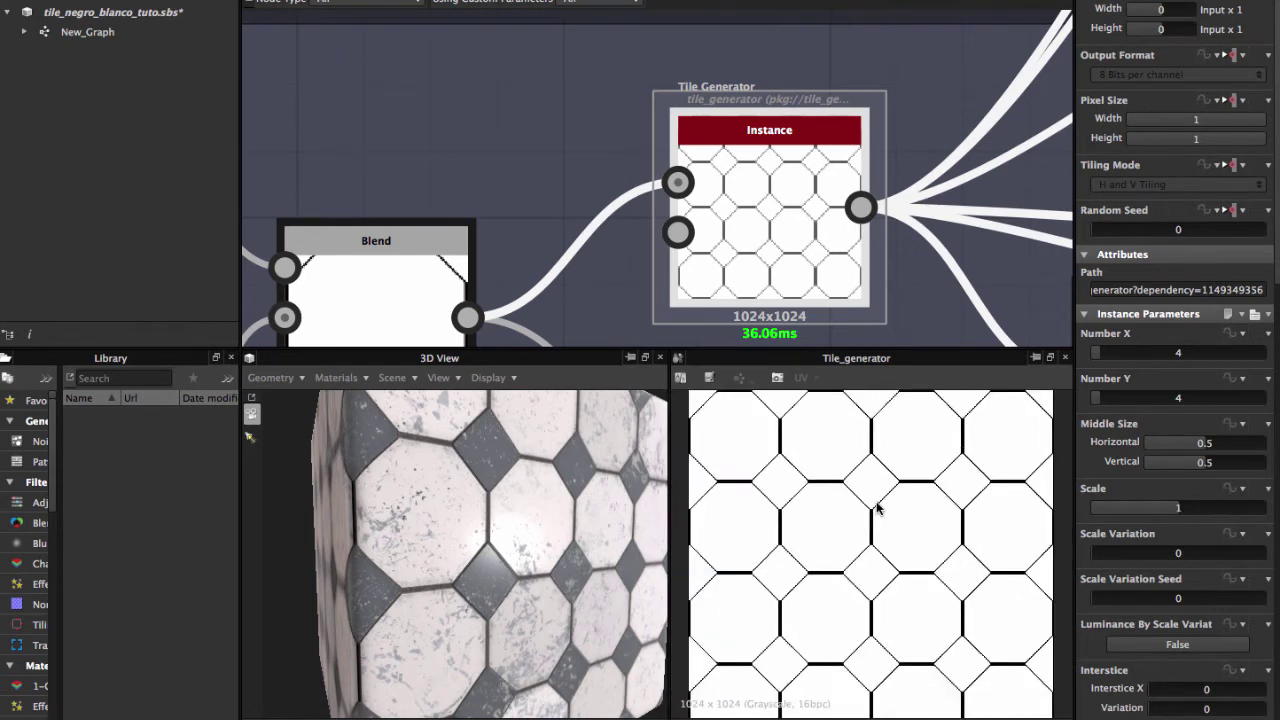
scroll(876, 508, "down", 2)
Duplicate the Tile Generator with Ctrl+D.
middle_click_drag(838, 283, 738, 218)
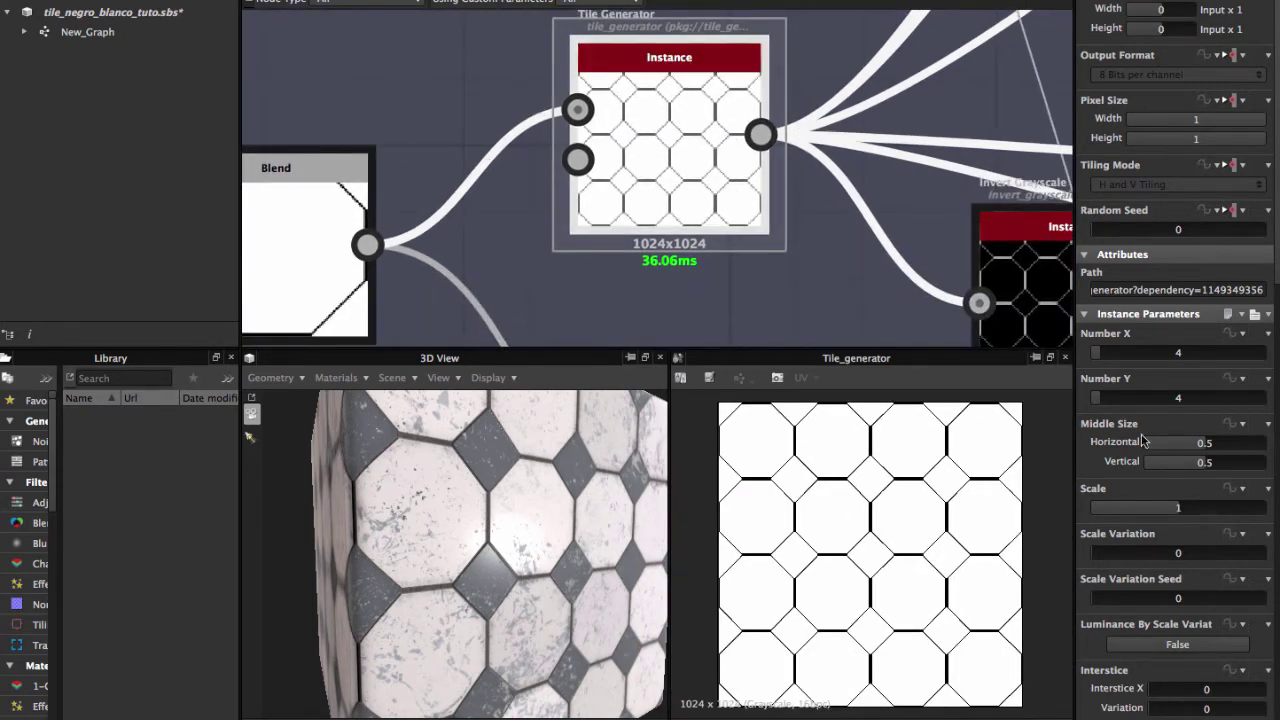
scroll(1122, 460, "down", 2)
scroll(1118, 420, "down", 1)
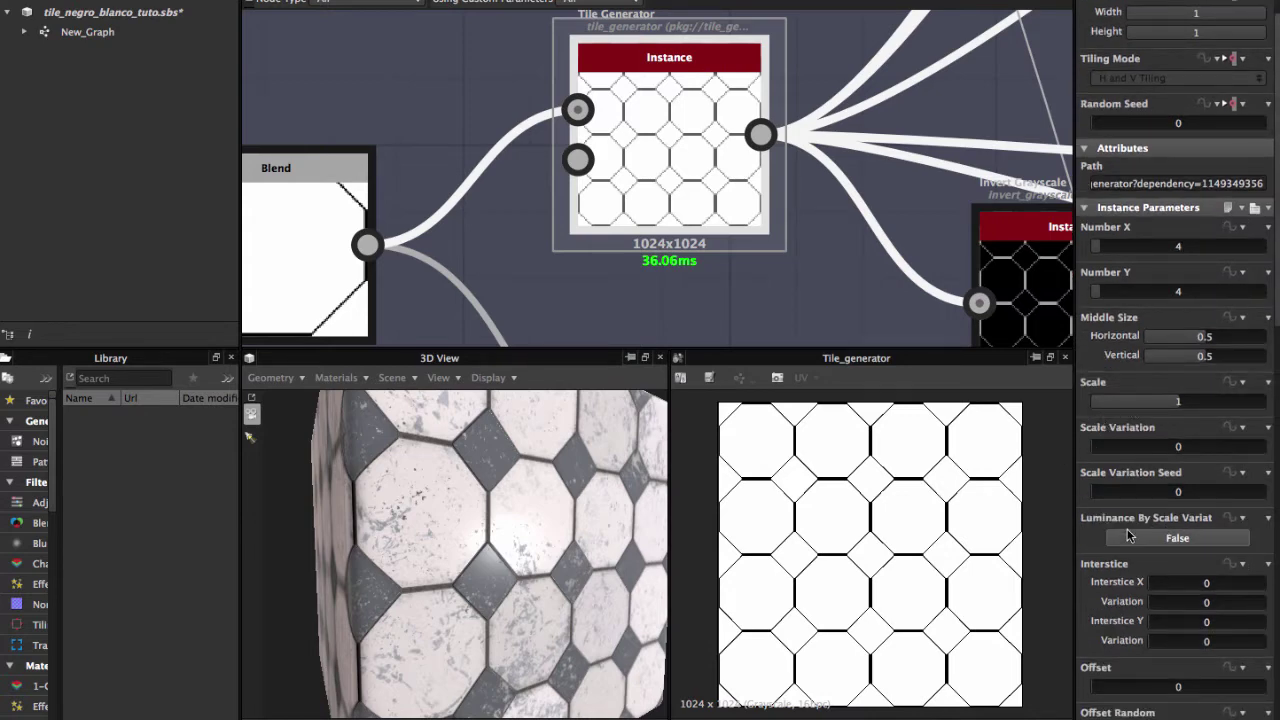
scroll(1165, 532, "down", 1)
scroll(1150, 533, "down", 6)
scroll(1128, 535, "down", 3)
scroll(1128, 535, "down", 5)
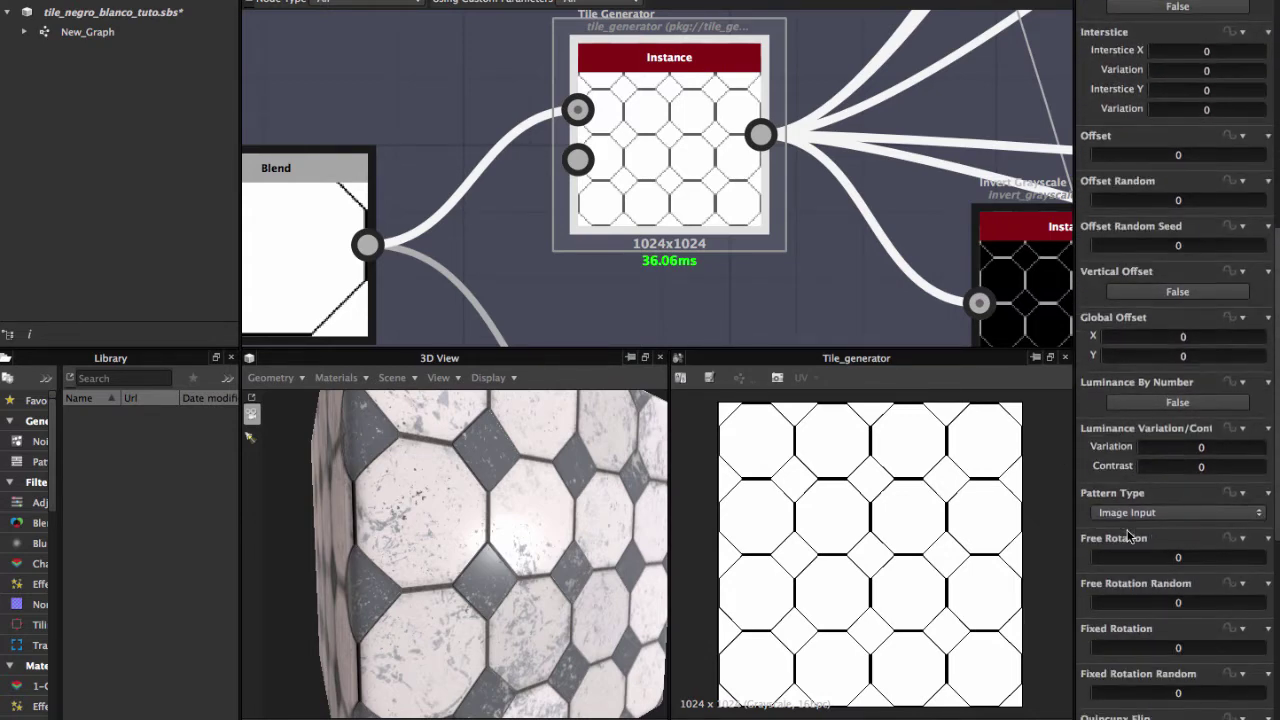
scroll(1128, 535, "down", 4)
scroll(1128, 535, "up", 3)
scroll(1128, 537, "up", 8)
scroll(1128, 537, "up", 8)
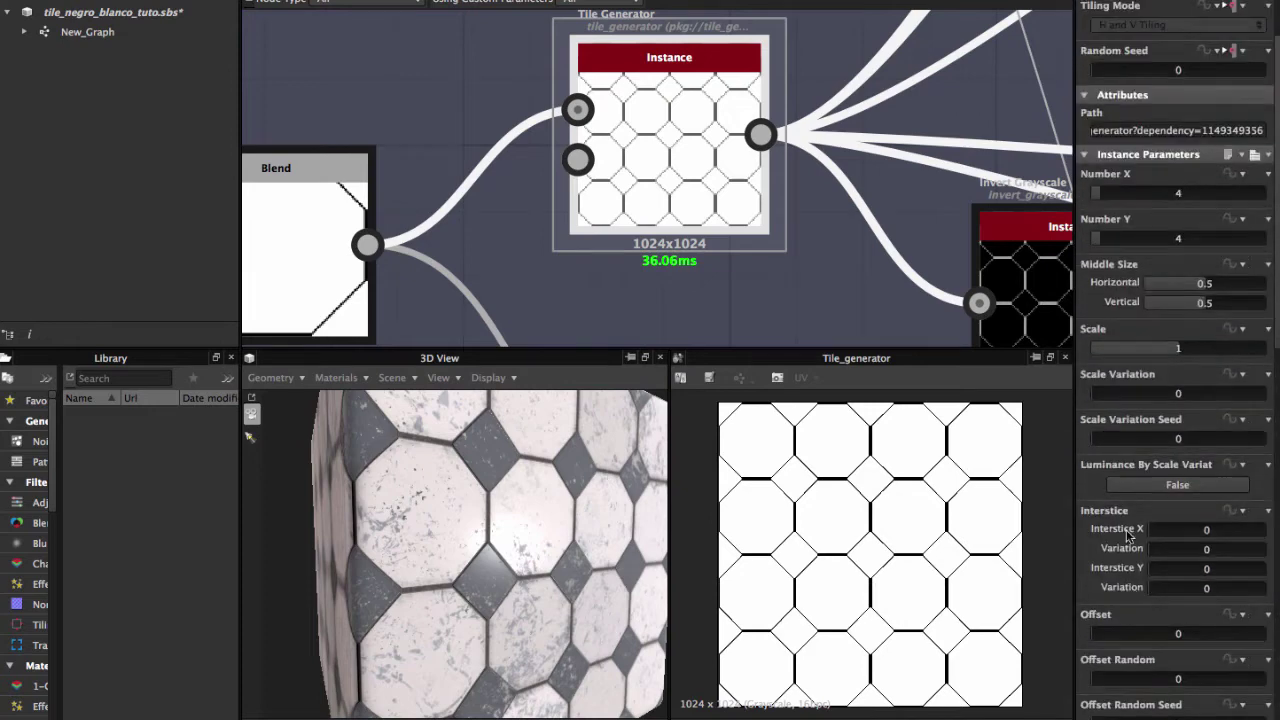
scroll(1128, 537, "up", 2)
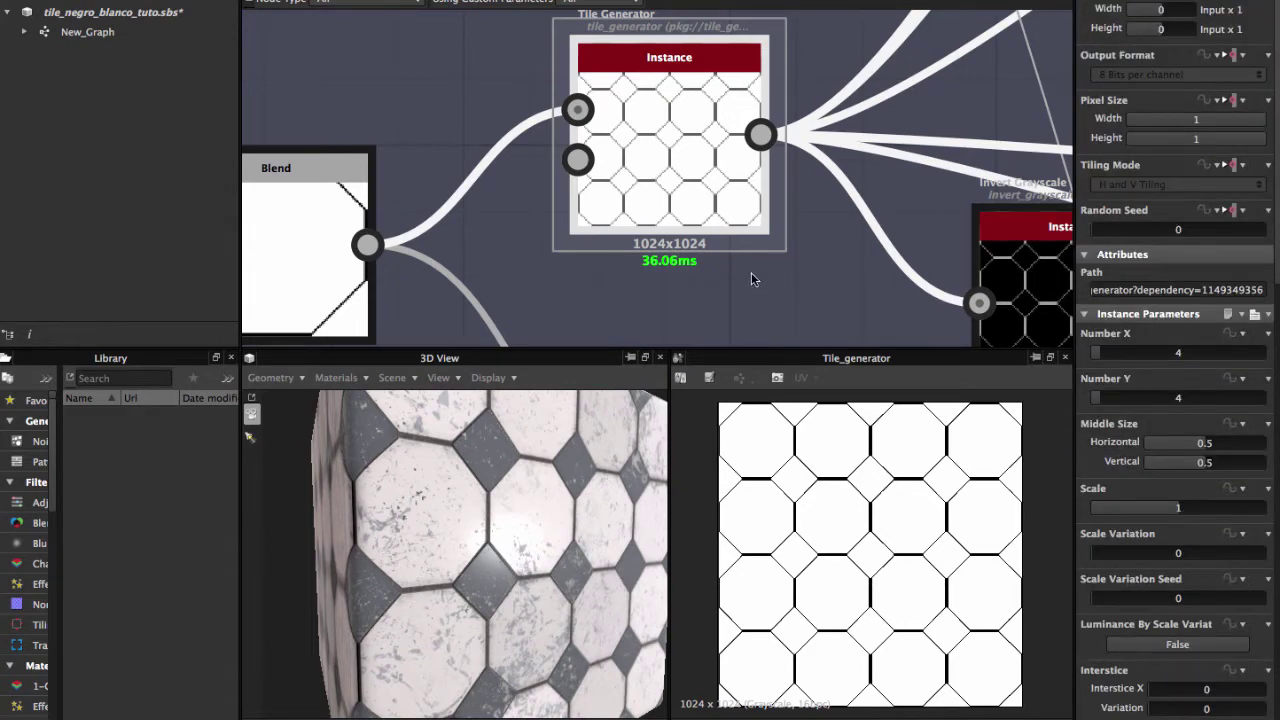
key("ctrl+d")
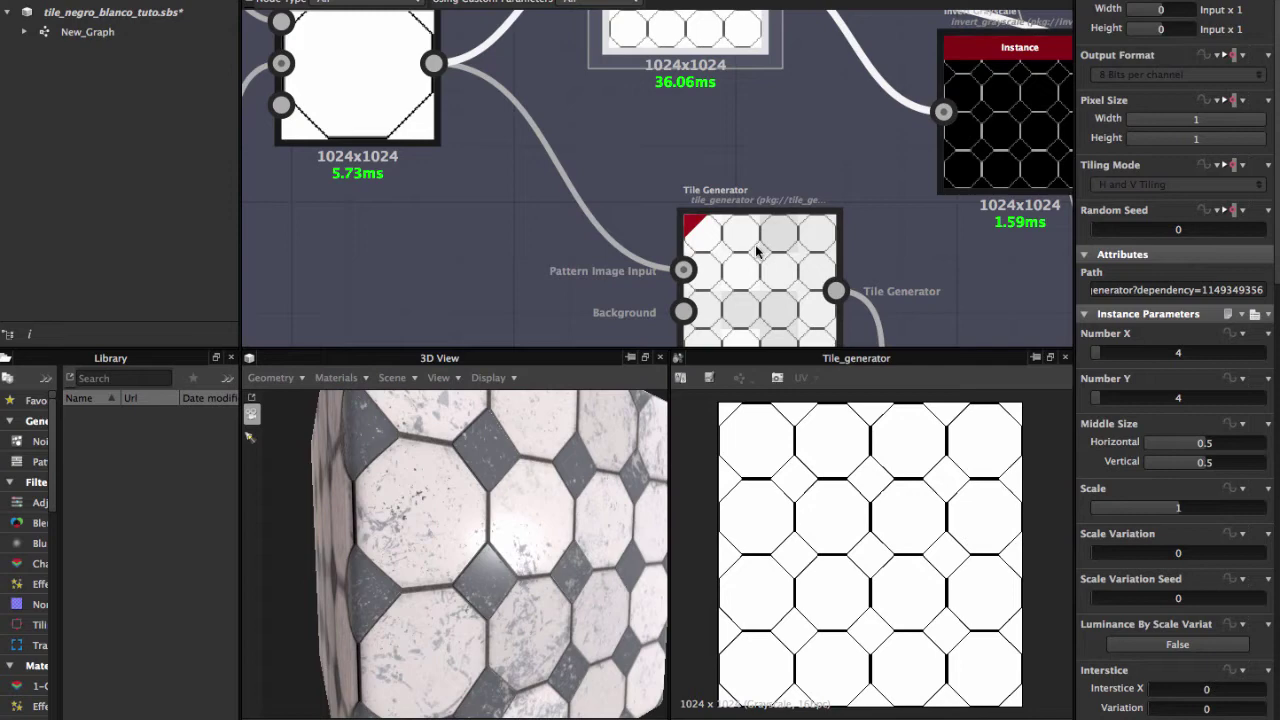
Place the copied Tile Generator below the original and set its Luminance Variation to 0.13.
left_click(669, 243)
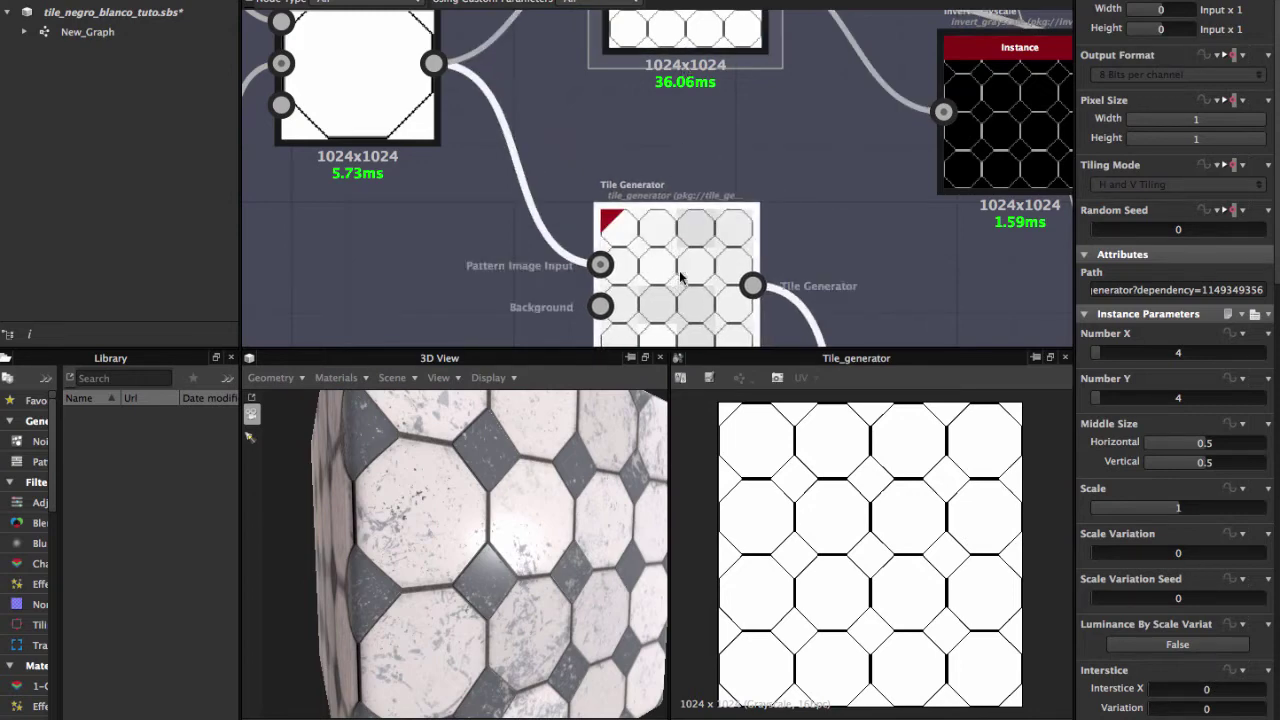
middle_click_drag(675, 277, 680, 181)
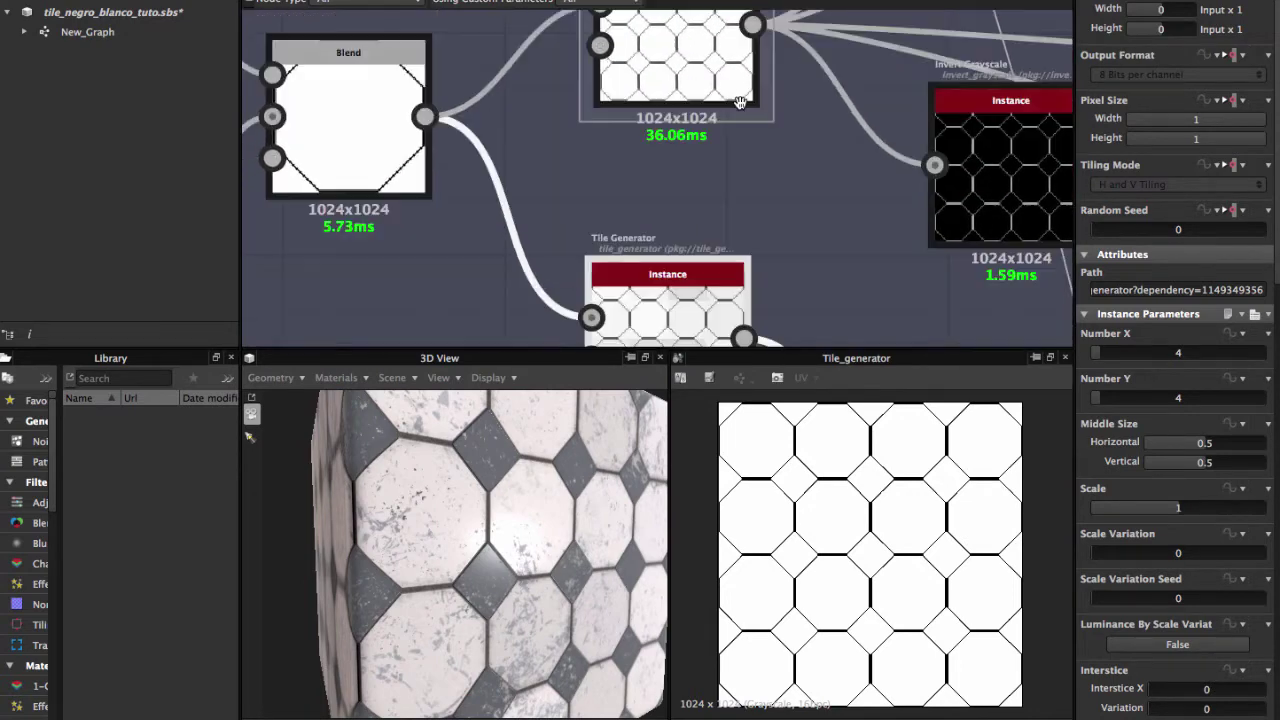
double_click(680, 181)
scroll(1183, 556, "down", 1)
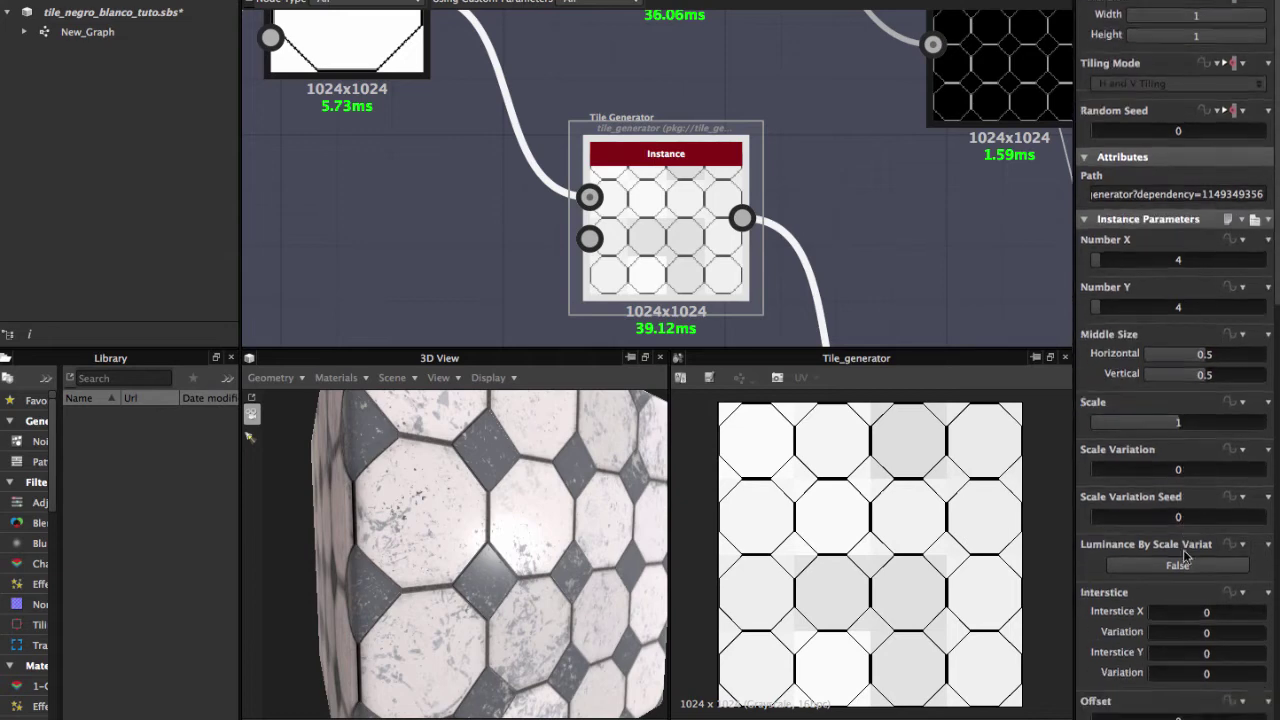
scroll(1183, 556, "down", 4)
scroll(1183, 556, "down", 2)
scroll(1183, 556, "down", 3)
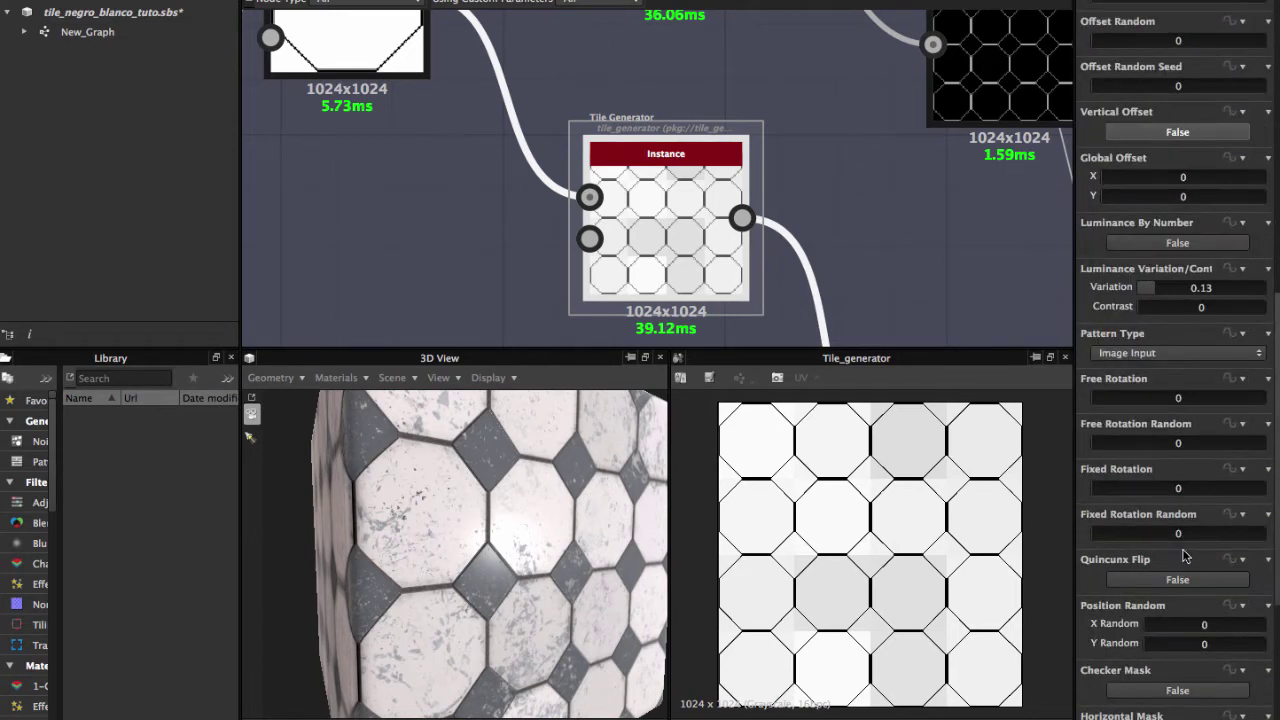
scroll(1183, 556, "down", 2)
scroll(1183, 557, "down", 1)
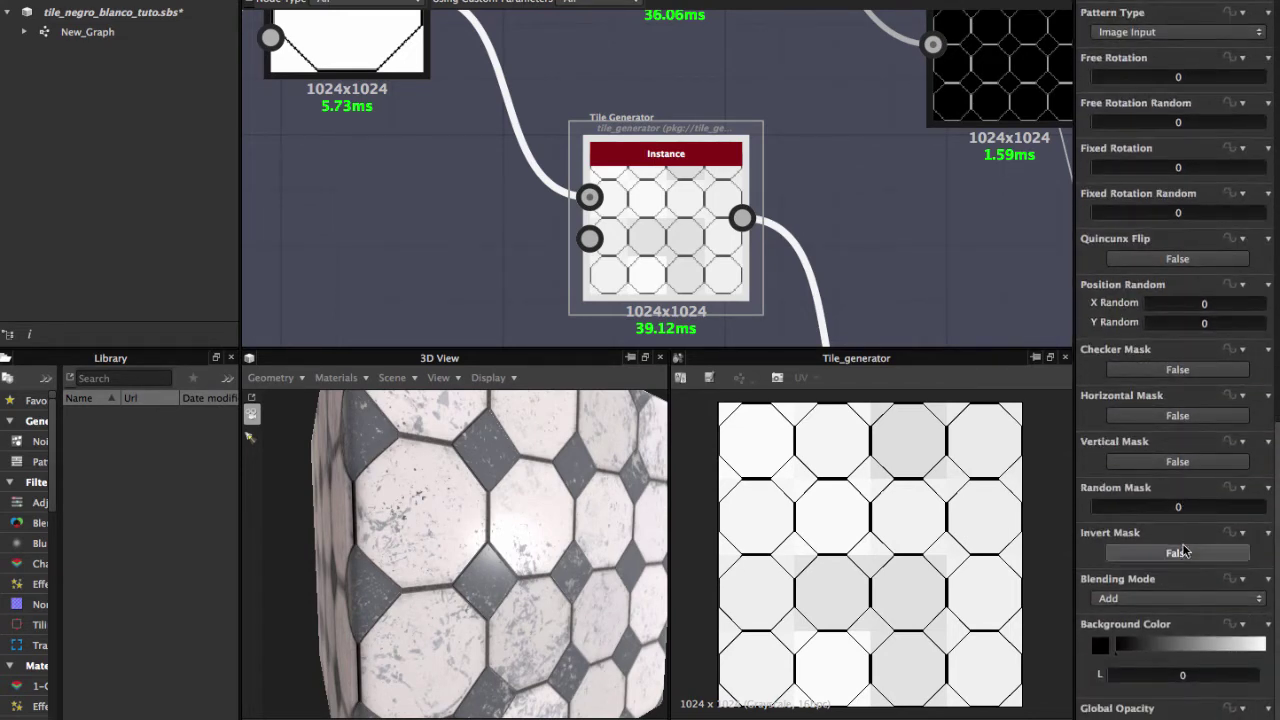
scroll(1185, 538, "up", 1)
scroll(1185, 538, "up", 1)
scroll(1190, 517, "up", 1)
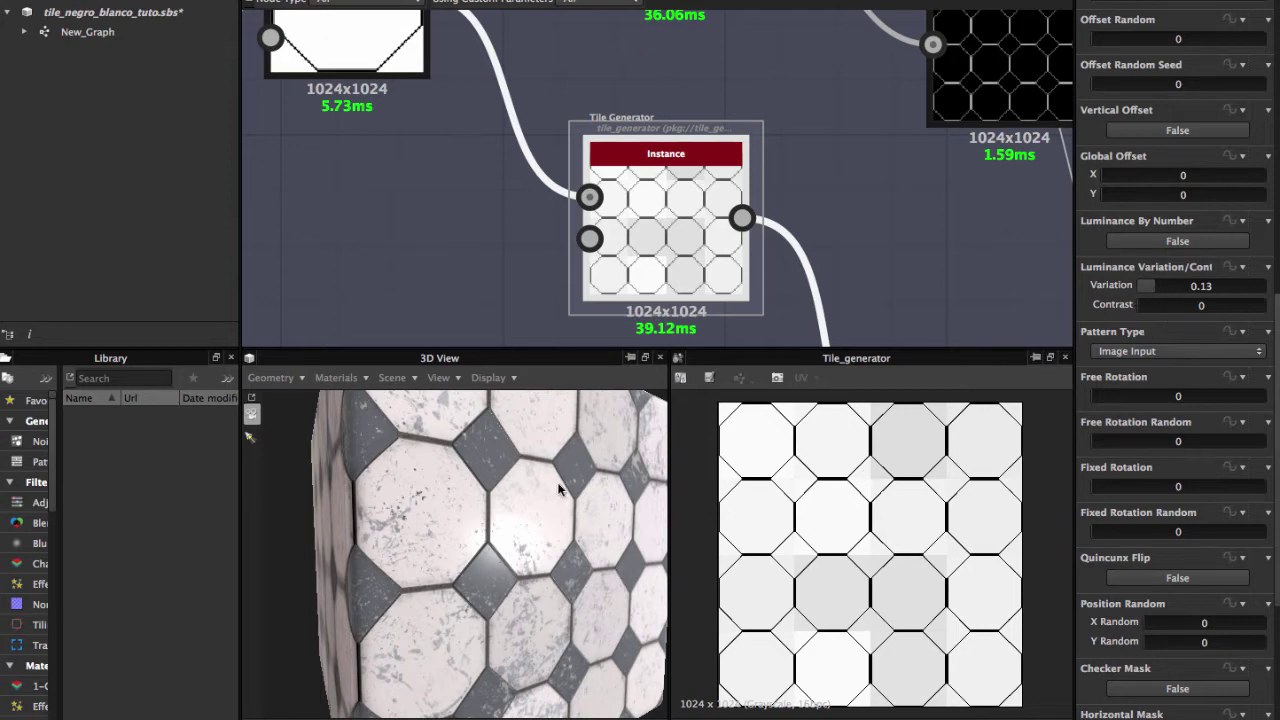
Orbit the 3D preview to view the tiles at an angle and then face-on.
scroll(544, 509, "up", 5)
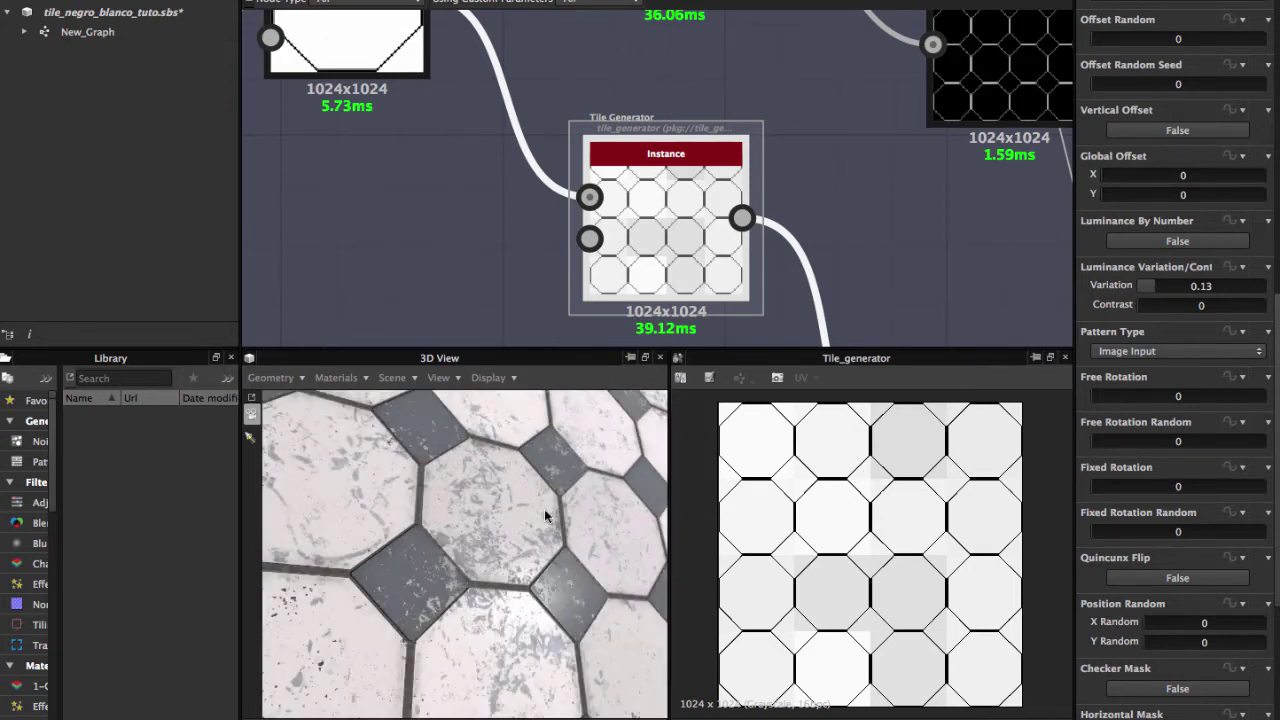
left_click_drag(441, 580, 464, 595)
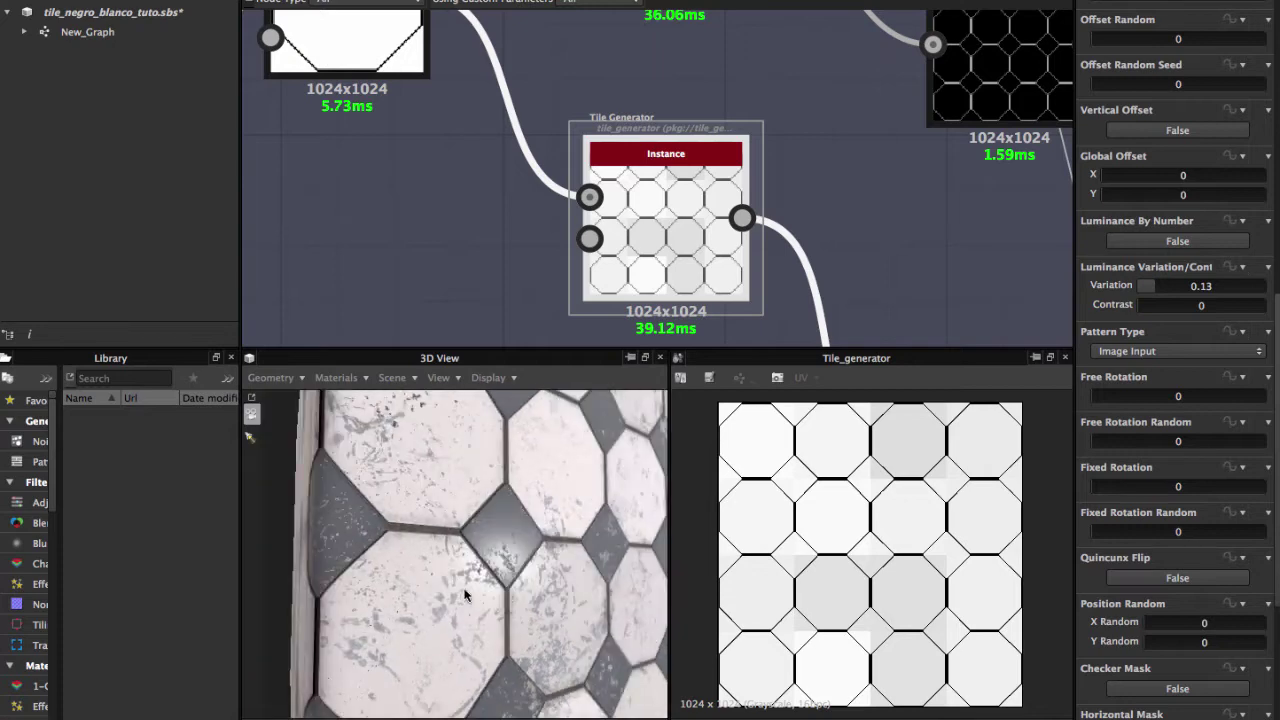
left_click_drag(590, 603, 534, 581)
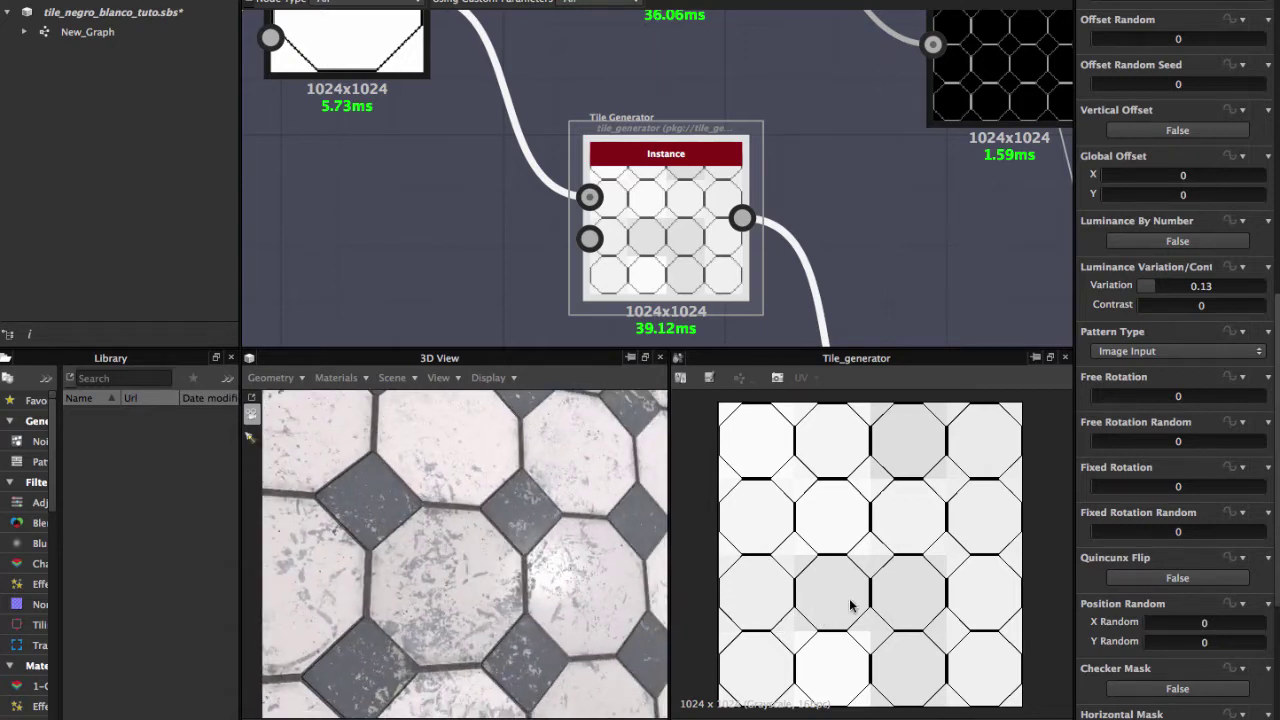
scroll(871, 209, "down", 2)
Preview the original Tile Generator's octagon tile output.
middle_click_drag(855, 134, 788, 227)
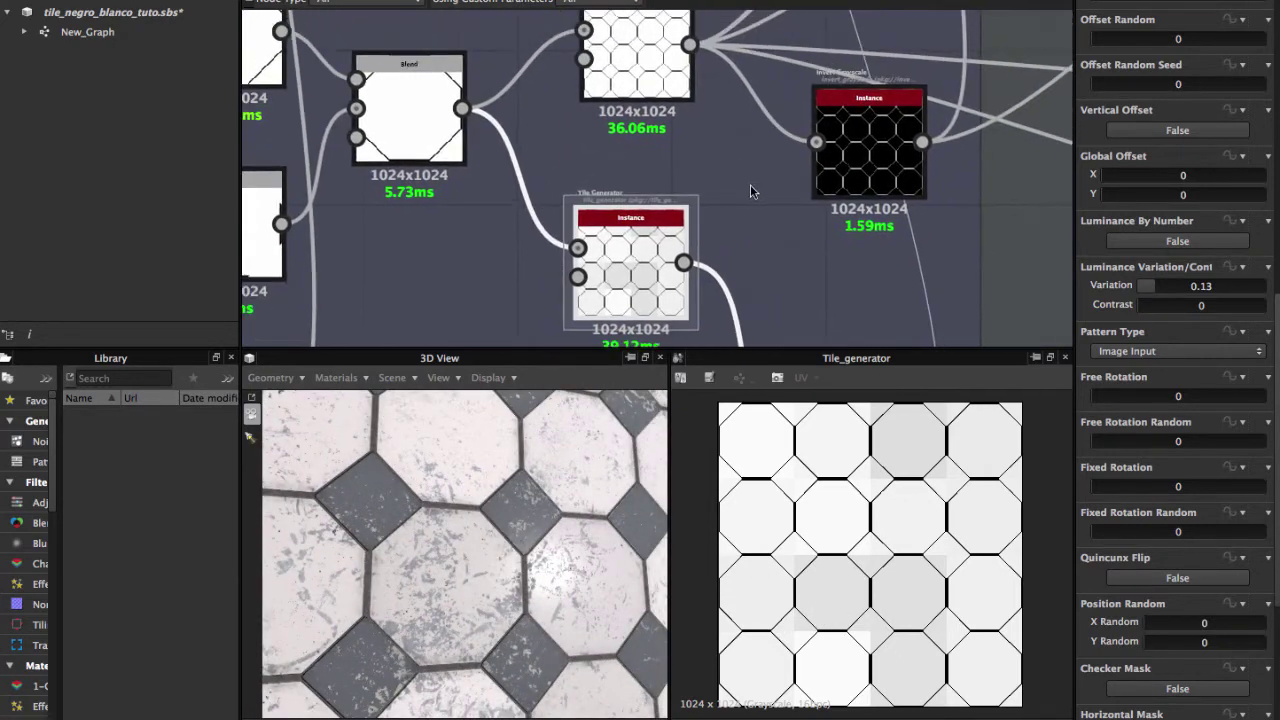
left_click(678, 143)
scroll(650, 160, "up", 3)
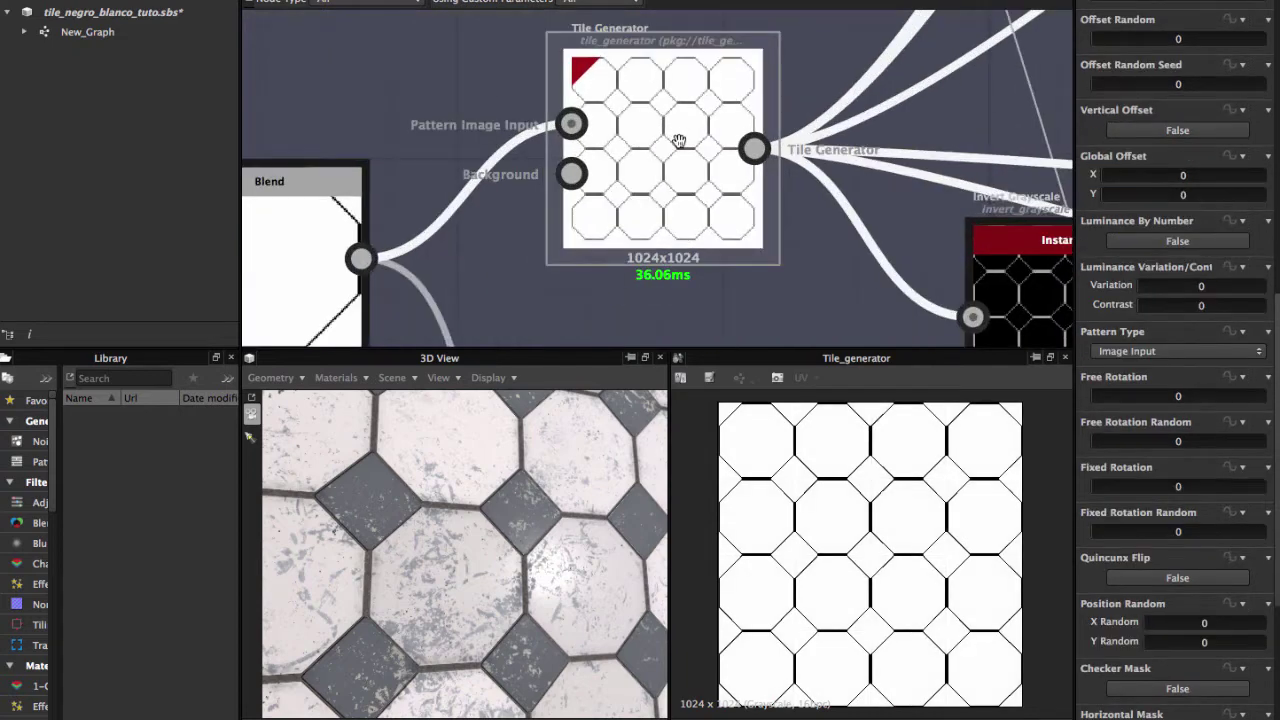
scroll(626, 200, "down", 2)
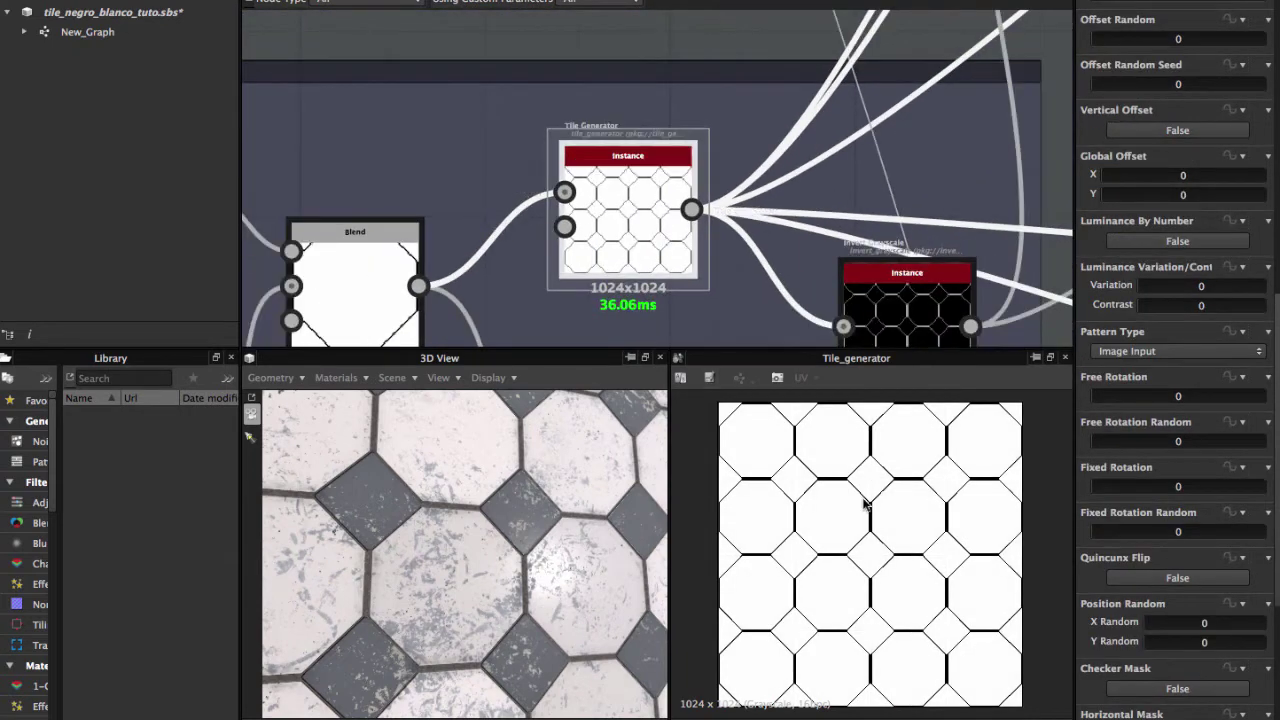
scroll(857, 509, "down", 1)
Find the Tile Pattern group and preview its Invert Grayscale node: white octagon outlines on black.
mouse_move(697, 148)
middle_mouse_down()
mouse_move(643, 209)
mouse_move(733, 216)
mouse_move(699, 235)
mouse_move(618, 236)
mouse_move(611, 262)
middle_mouse_up()
scroll(643, 209, "down", 2)
scroll(651, 217, "down", 1)
scroll(651, 217, "down", 2)
scroll(699, 235, "down", 2)
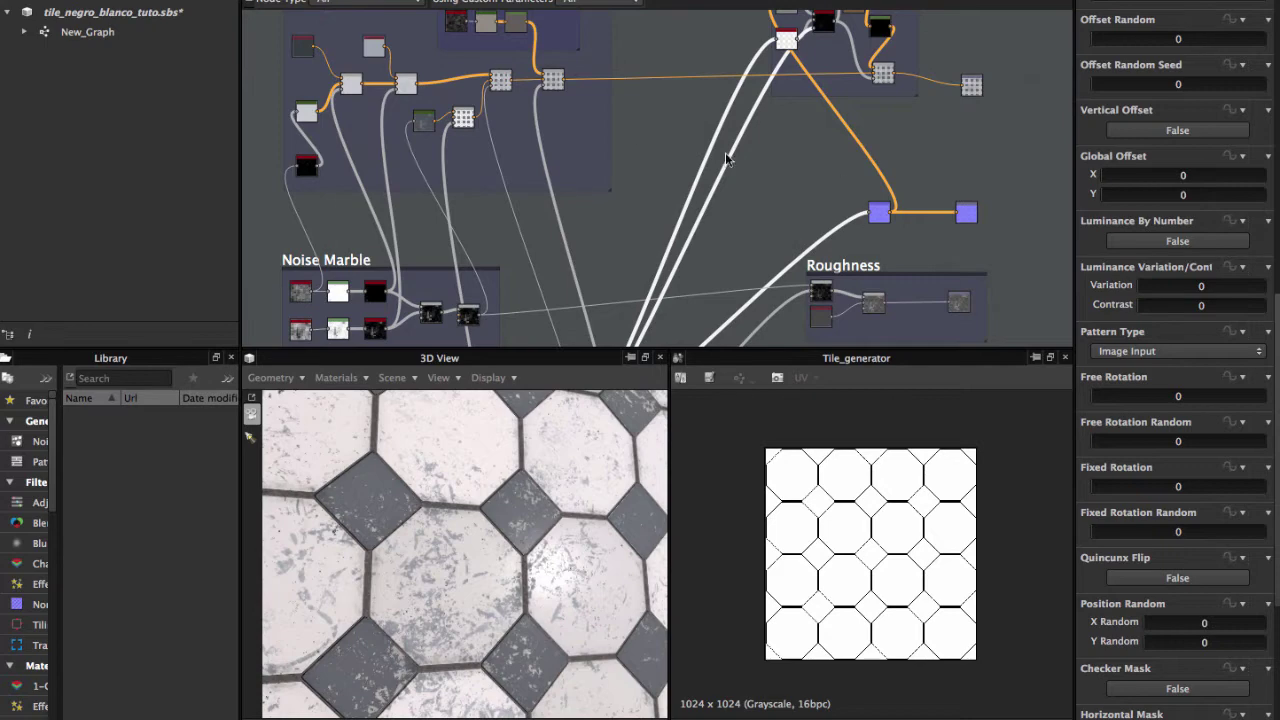
scroll(727, 160, "down", 2)
middle_click_drag(659, 340, 702, 175)
scroll(702, 175, "up", 4)
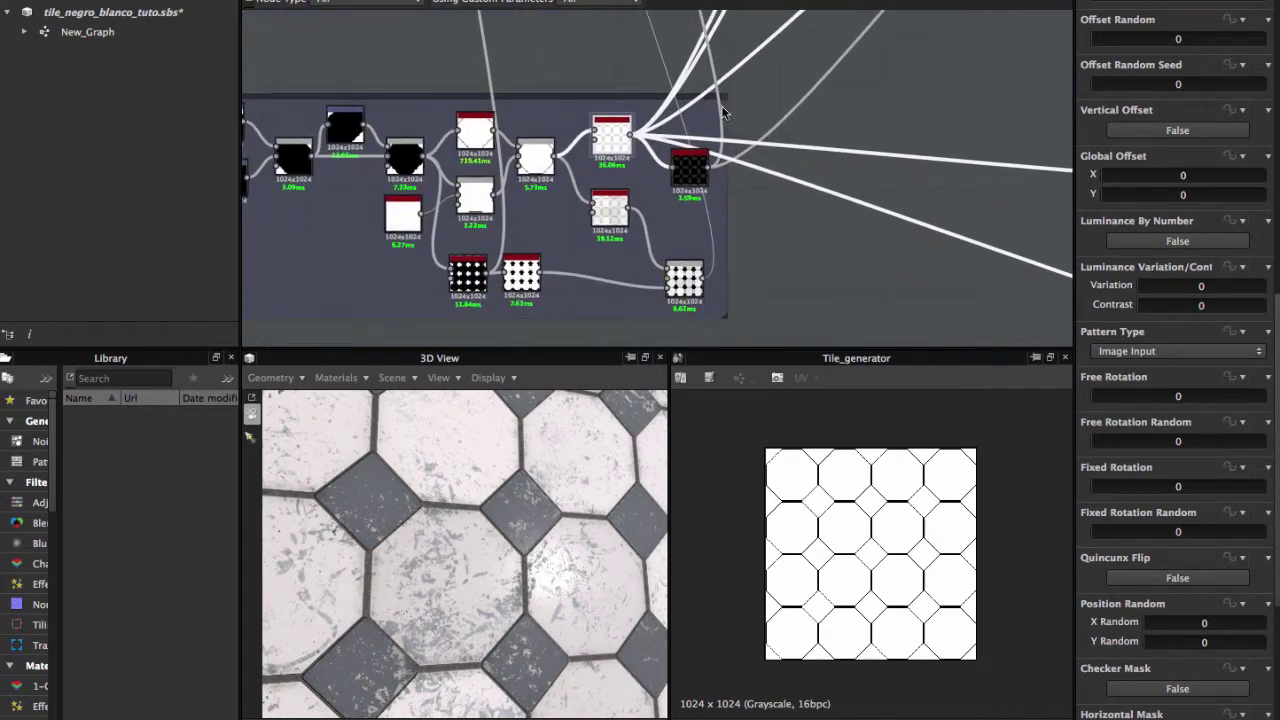
scroll(688, 172, "up", 2)
scroll(686, 175, "up", 3)
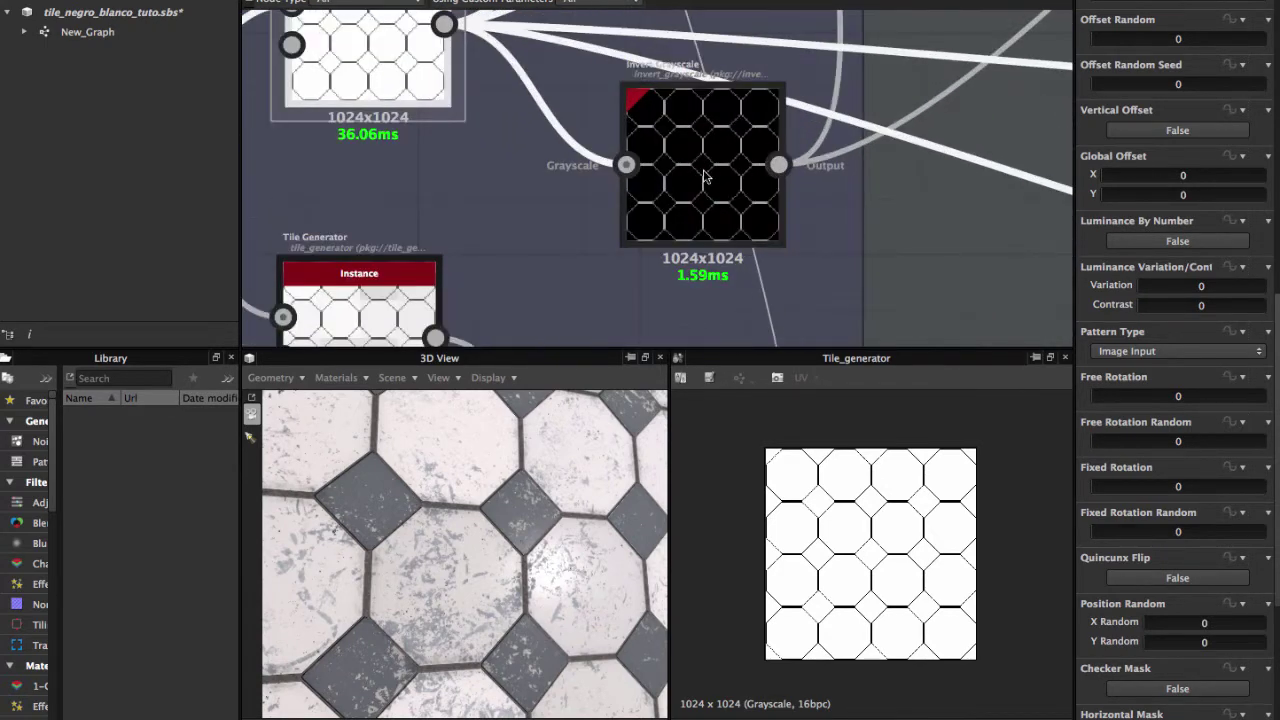
left_click(704, 177)
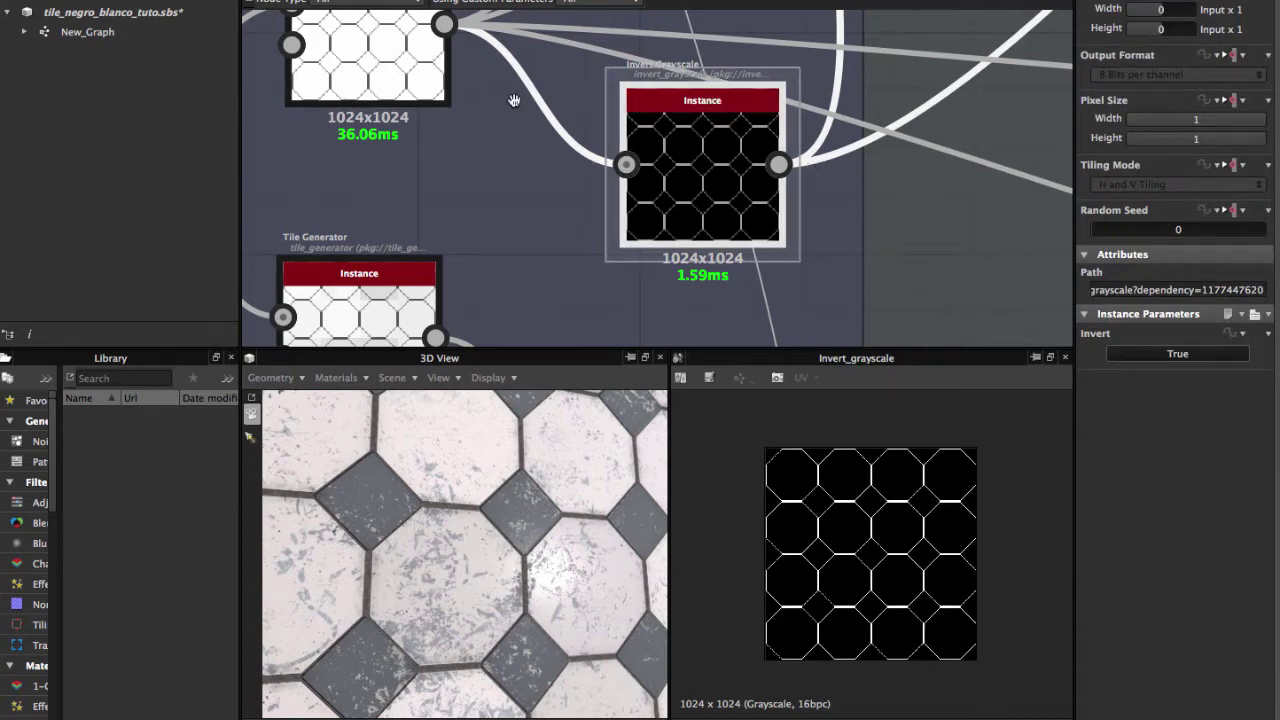
Zoom in and out over the graph around the inverted tile pattern.
scroll(599, 202, "up", 2)
scroll(581, 180, "up", 2)
scroll(587, 203, "up", 2)
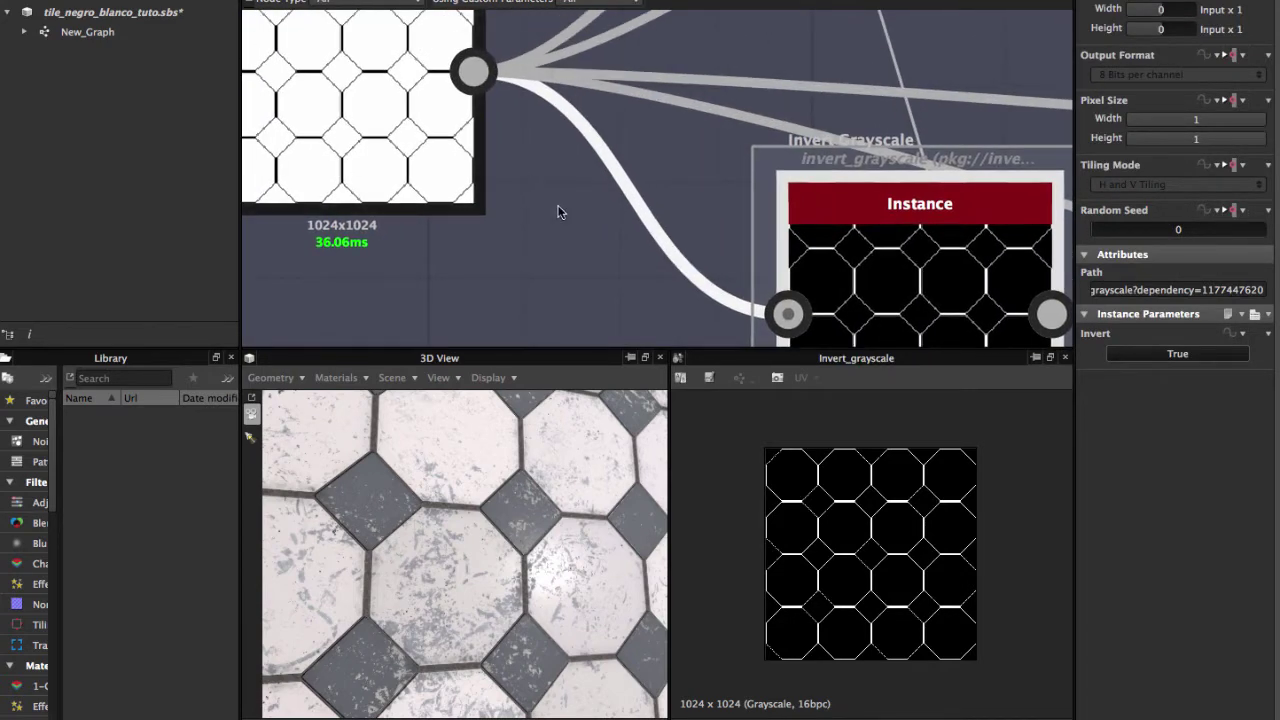
scroll(887, 282, "down", 2)
scroll(823, 289, "down", 2)
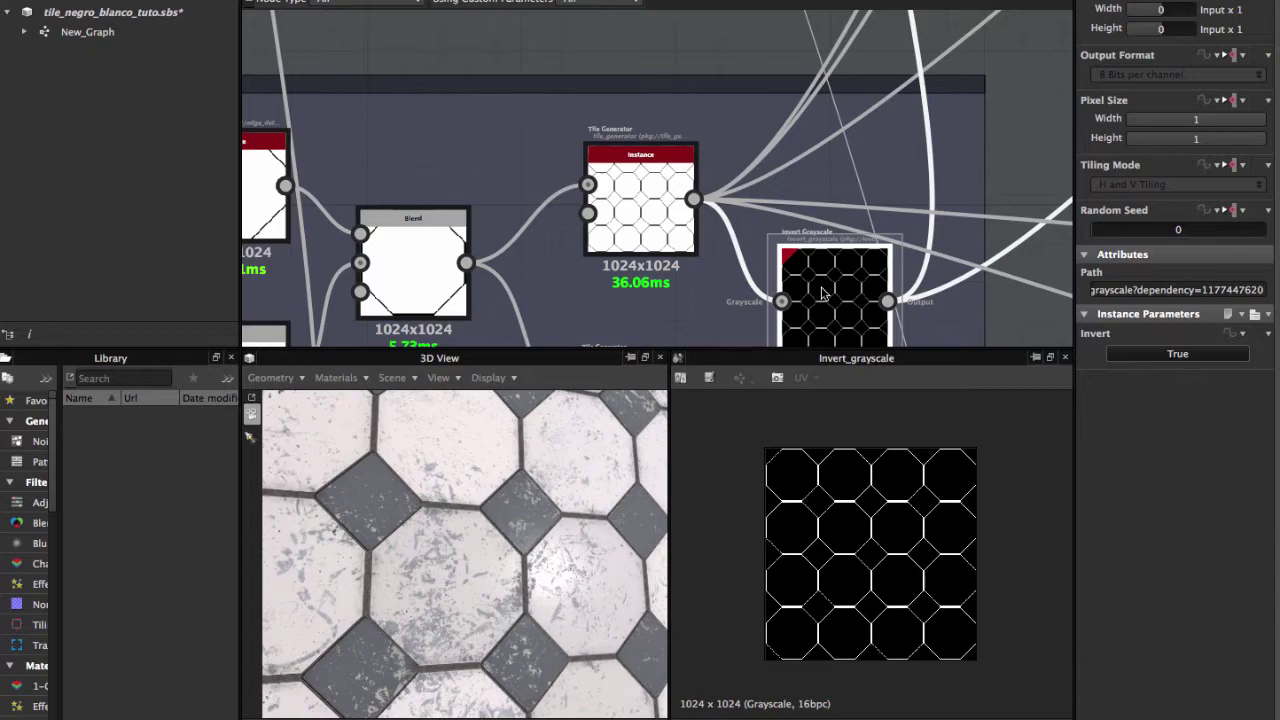
scroll(823, 289, "up", 1)
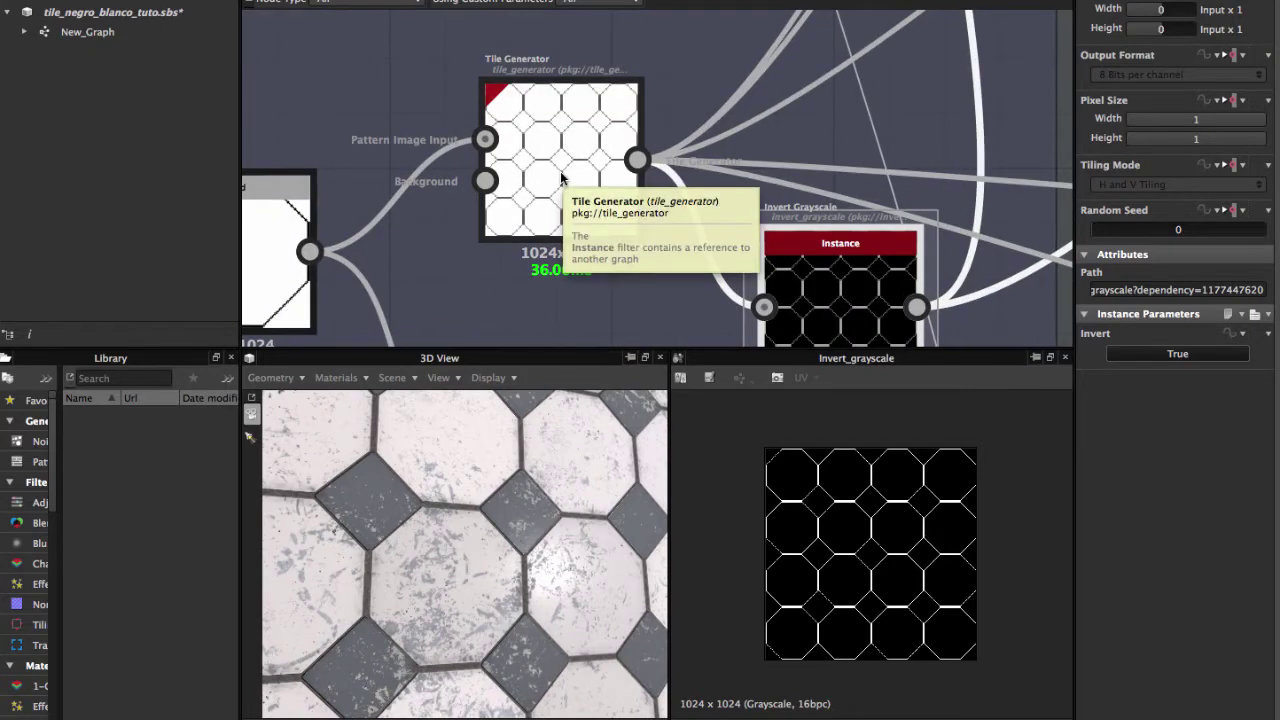
scroll(561, 174, "down", 3)
Move to the Noise Marble frame and preview the BnW Spots 2 noise.
scroll(561, 171, "down", 2)
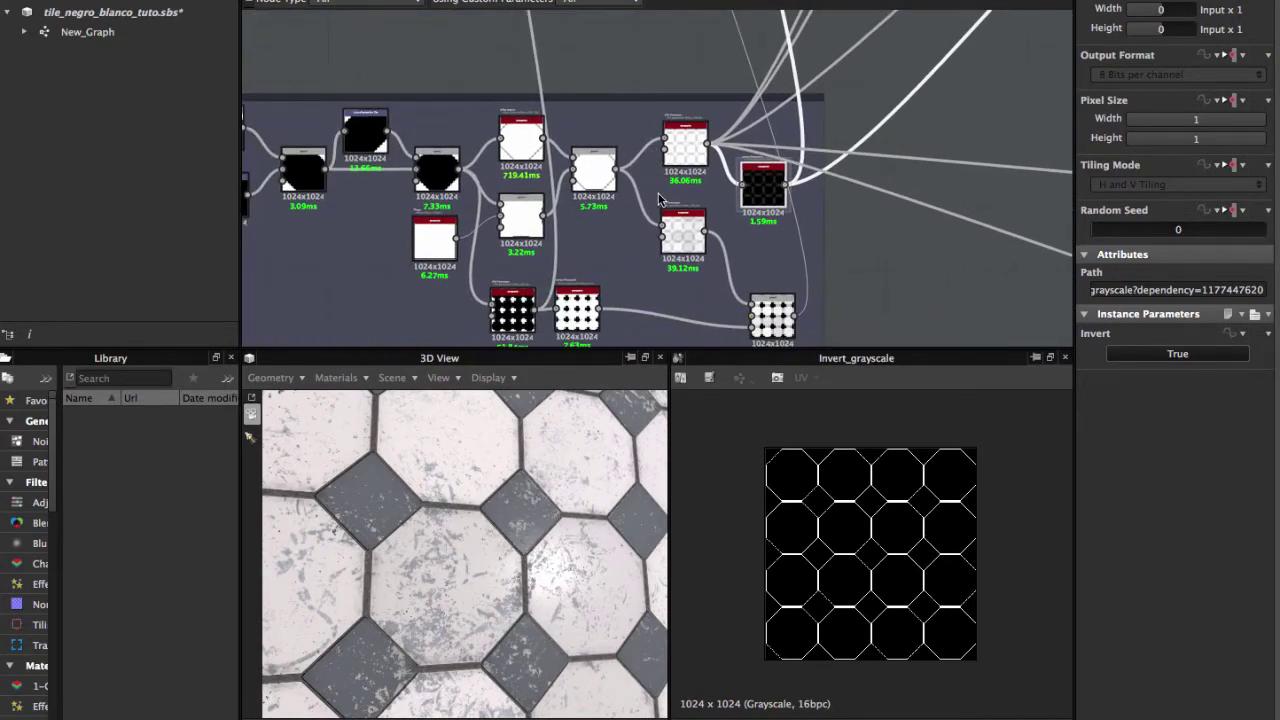
scroll(743, 113, "down", 2)
mouse_move(437, 59)
middle_mouse_down()
mouse_move(520, 130)
mouse_move(553, 210)
mouse_move(586, 206)
mouse_move(614, 263)
middle_mouse_up()
scroll(552, 210, "up", 2)
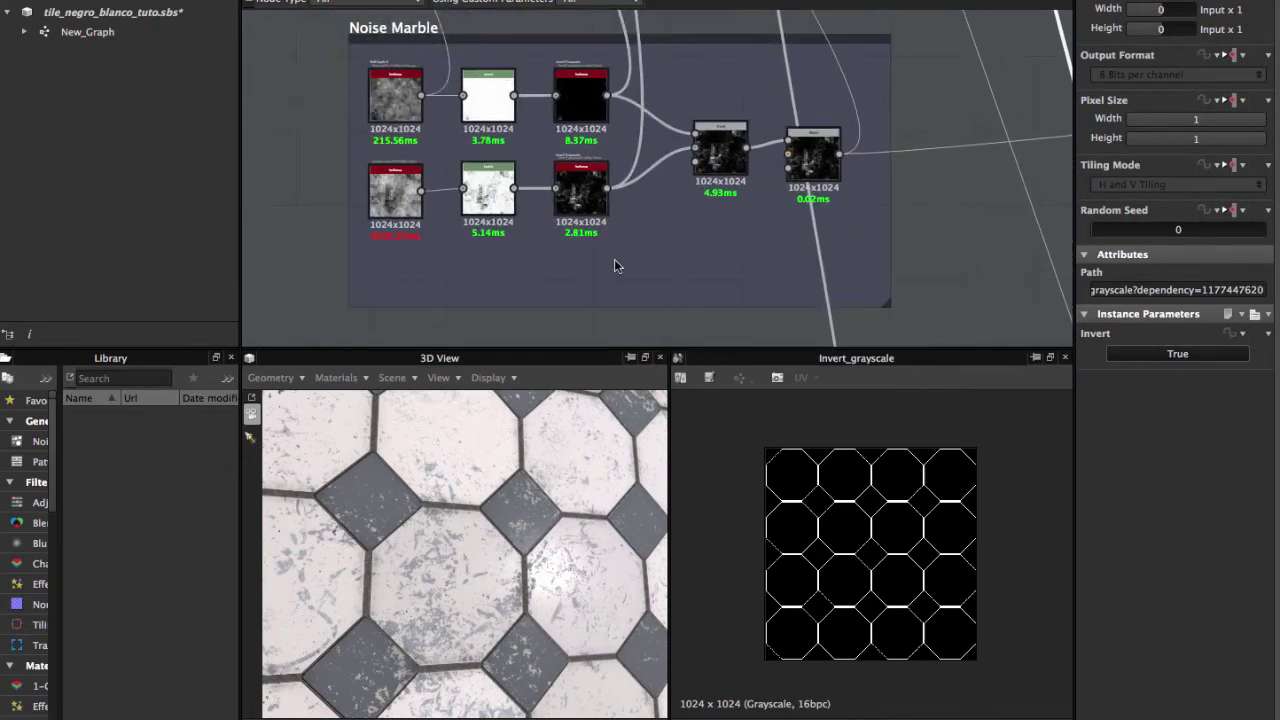
middle_click_drag(566, 131, 592, 193)
scroll(468, 166, "up", 2)
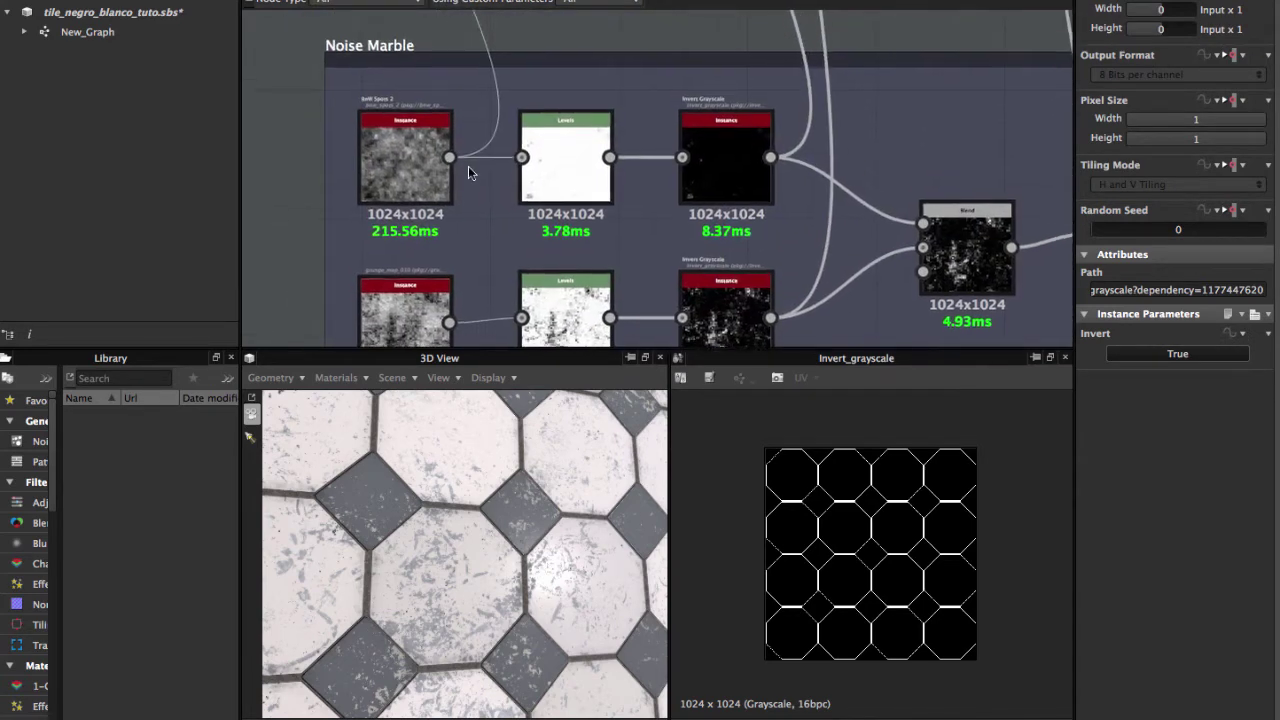
scroll(468, 168, "up", 2)
left_click(388, 168)
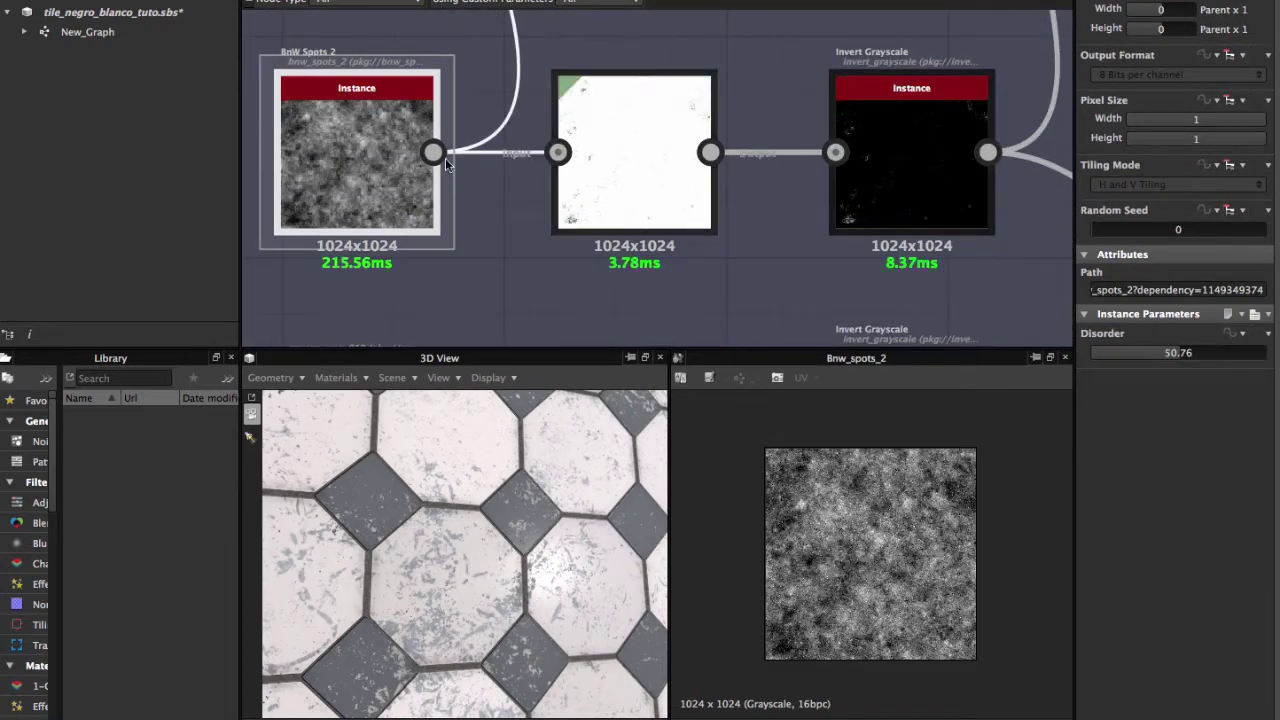
Preview the Levels node applied to the BnW Spots 2 noise.
scroll(367, 135, "up", 2)
middle_click_drag(367, 135, 489, 241)
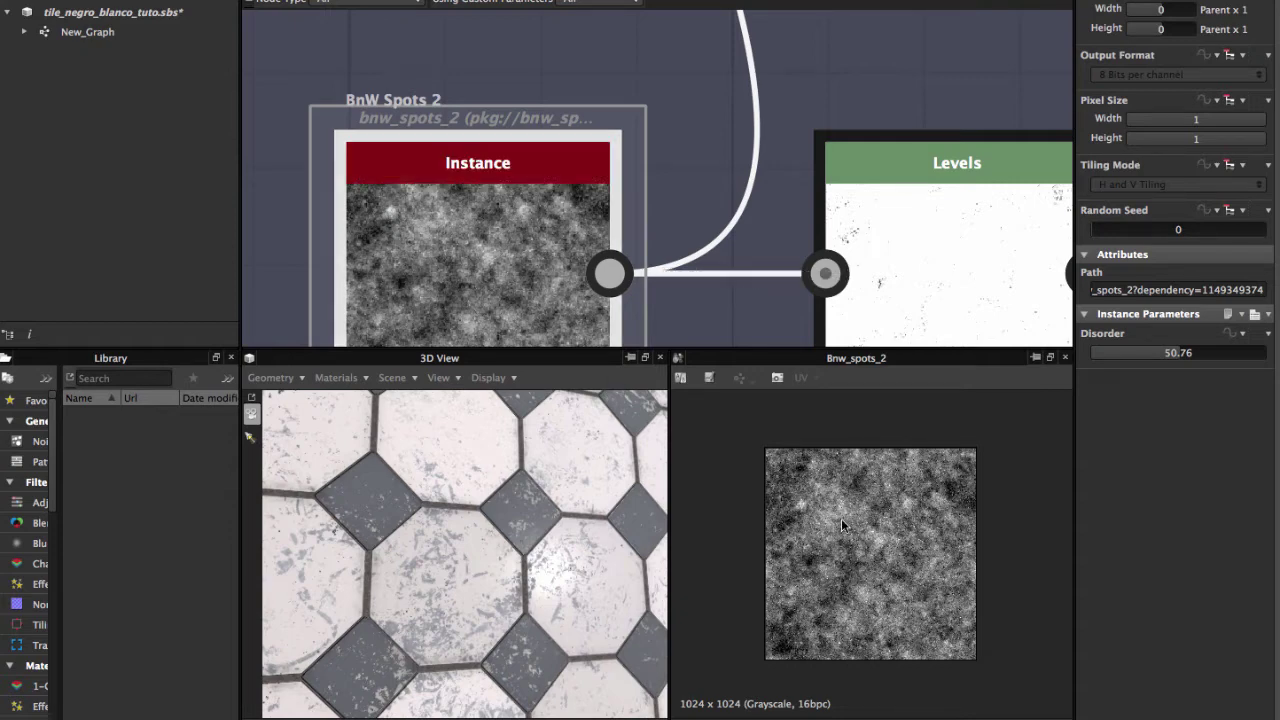
middle_click_drag(703, 176, 600, 68)
scroll(775, 194, "down", 2)
mouse_move(775, 194)
middle_mouse_down()
mouse_move(723, 128)
mouse_move(678, 163)
middle_mouse_up()
double_click(723, 127)
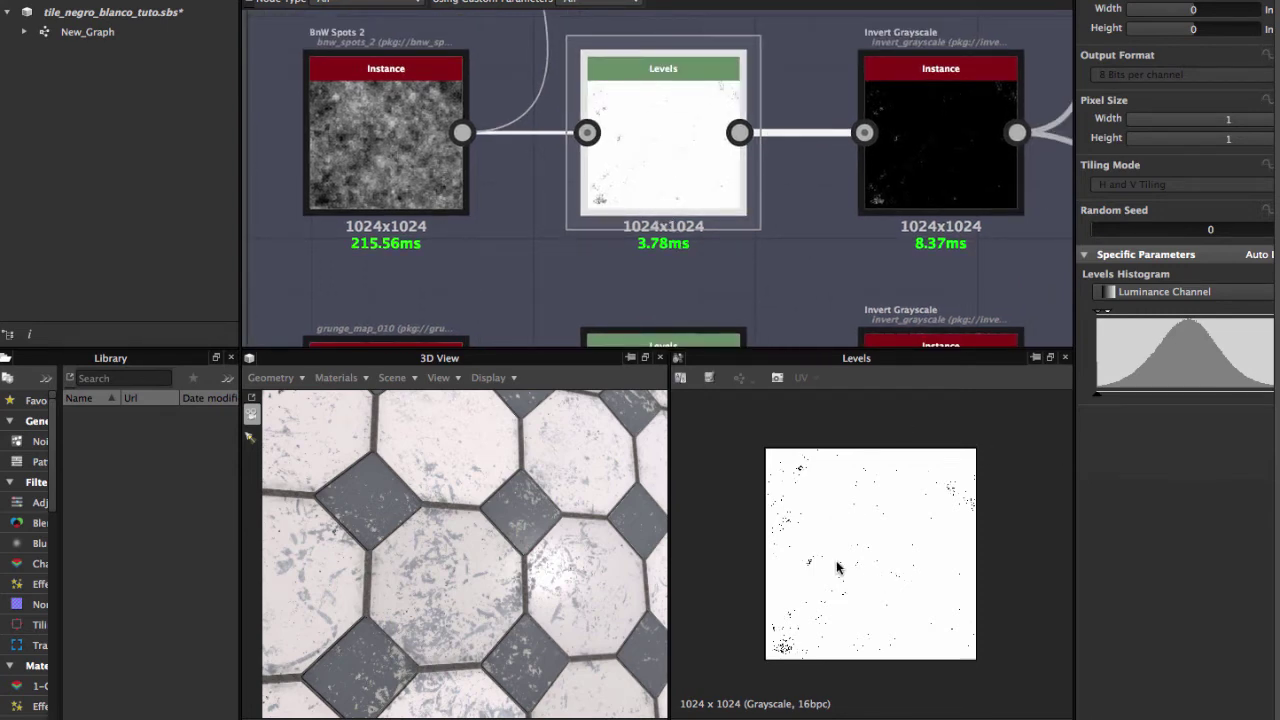
Preview the inverted spots mask, sparse white specks on black.
scroll(838, 568, "up", 3)
scroll(814, 557, "up", 1)
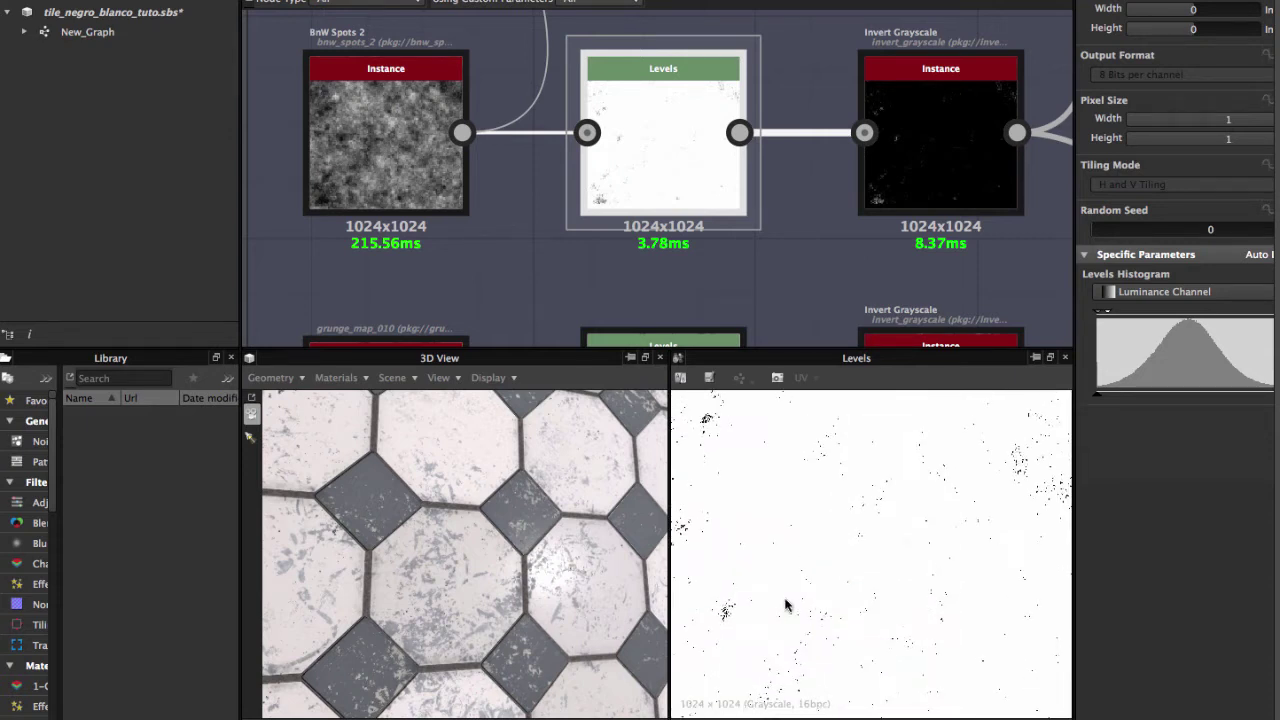
scroll(800, 565, "down", 3)
scroll(788, 197, "down", 2)
scroll(760, 195, "down", 2)
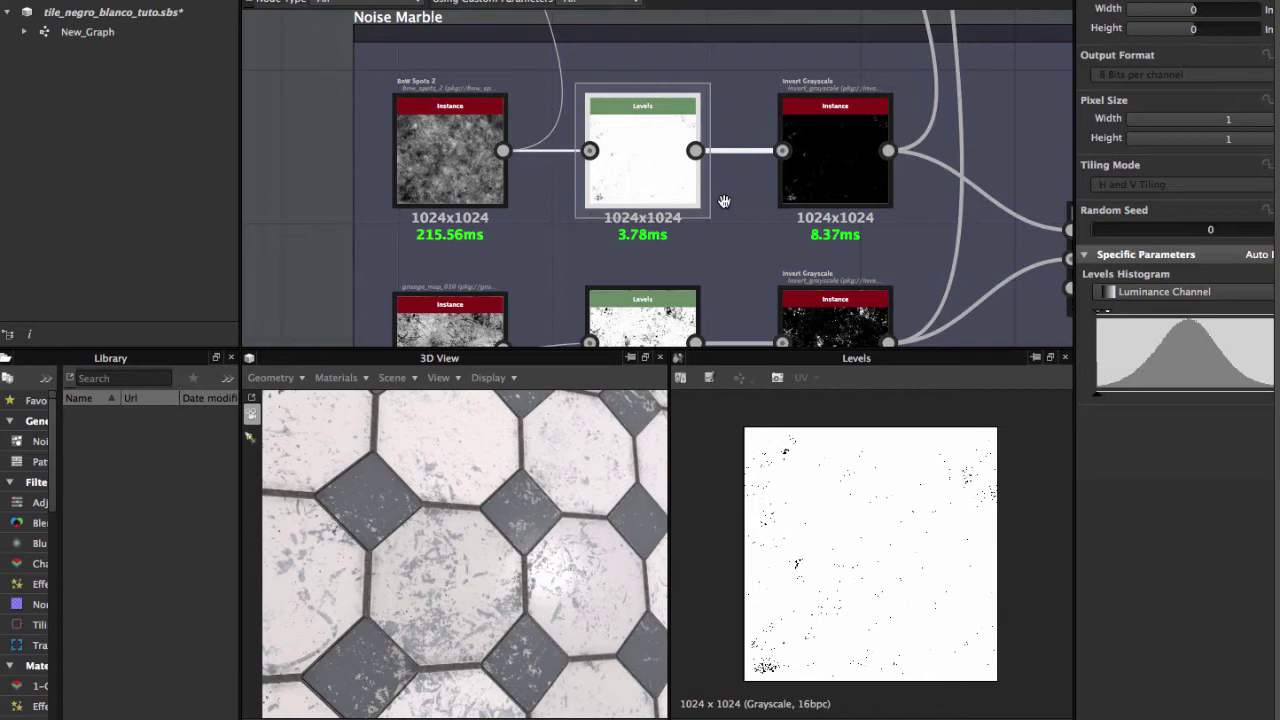
double_click(758, 180)
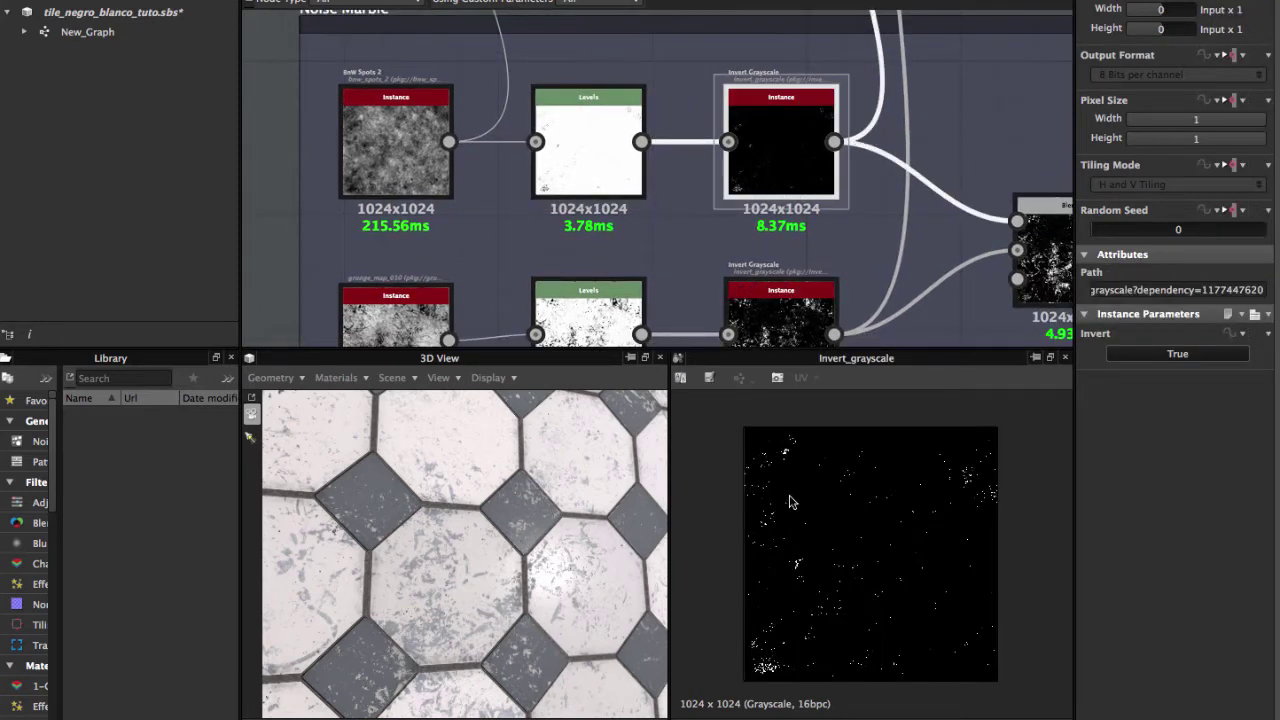
middle_click_drag(680, 220, 491, 177)
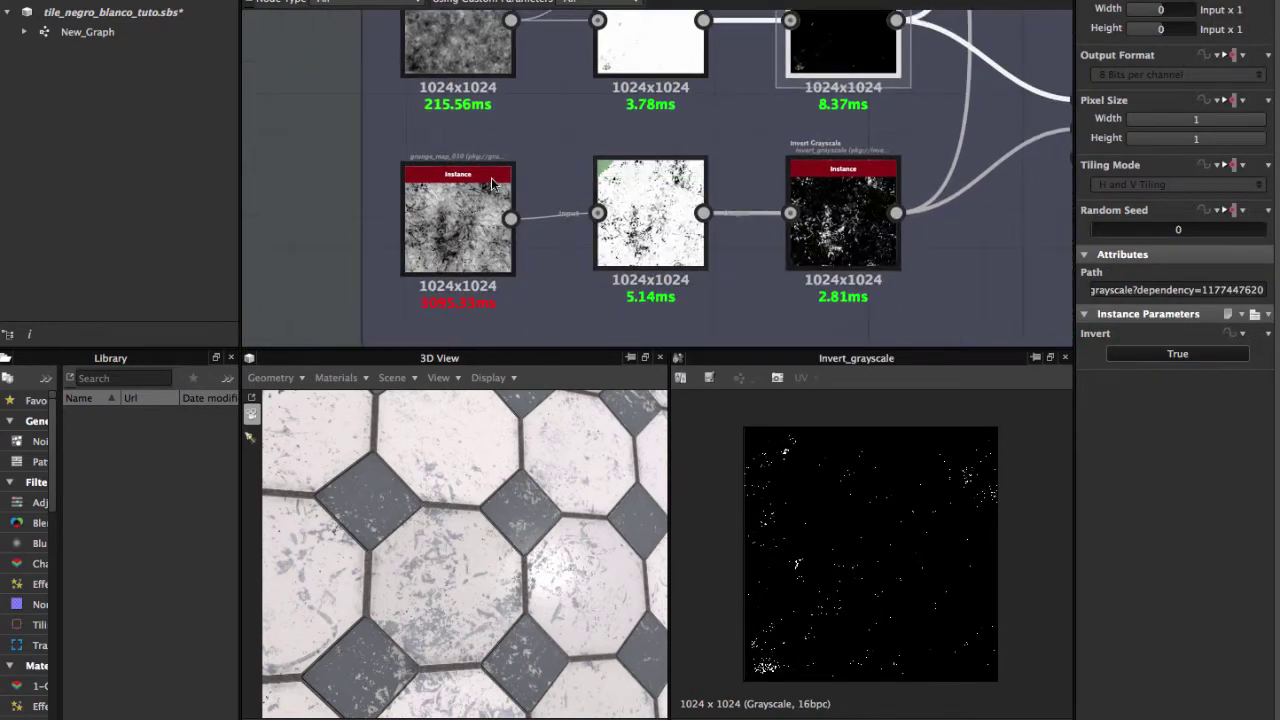
scroll(447, 175, "up", 5)
Preview grunge_map_010 and compare it with grunge map 011 in the library.
double_click(447, 175)
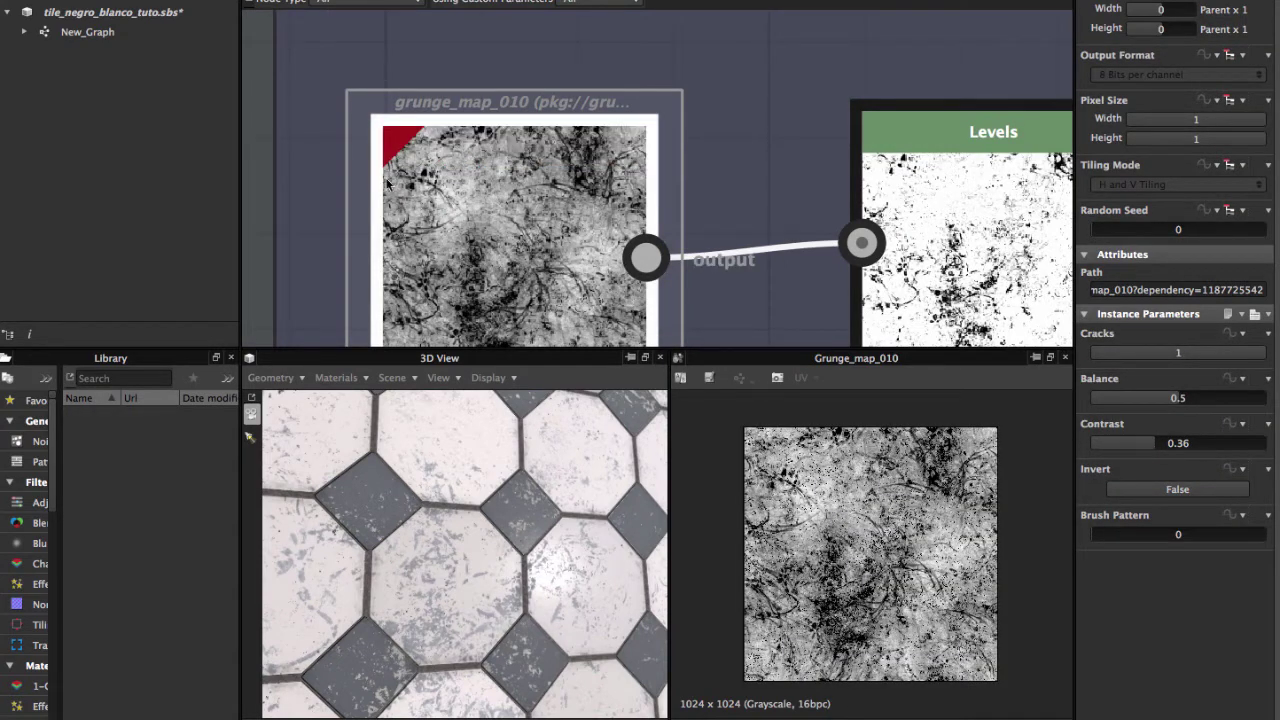
left_click(135, 380)
type("g")
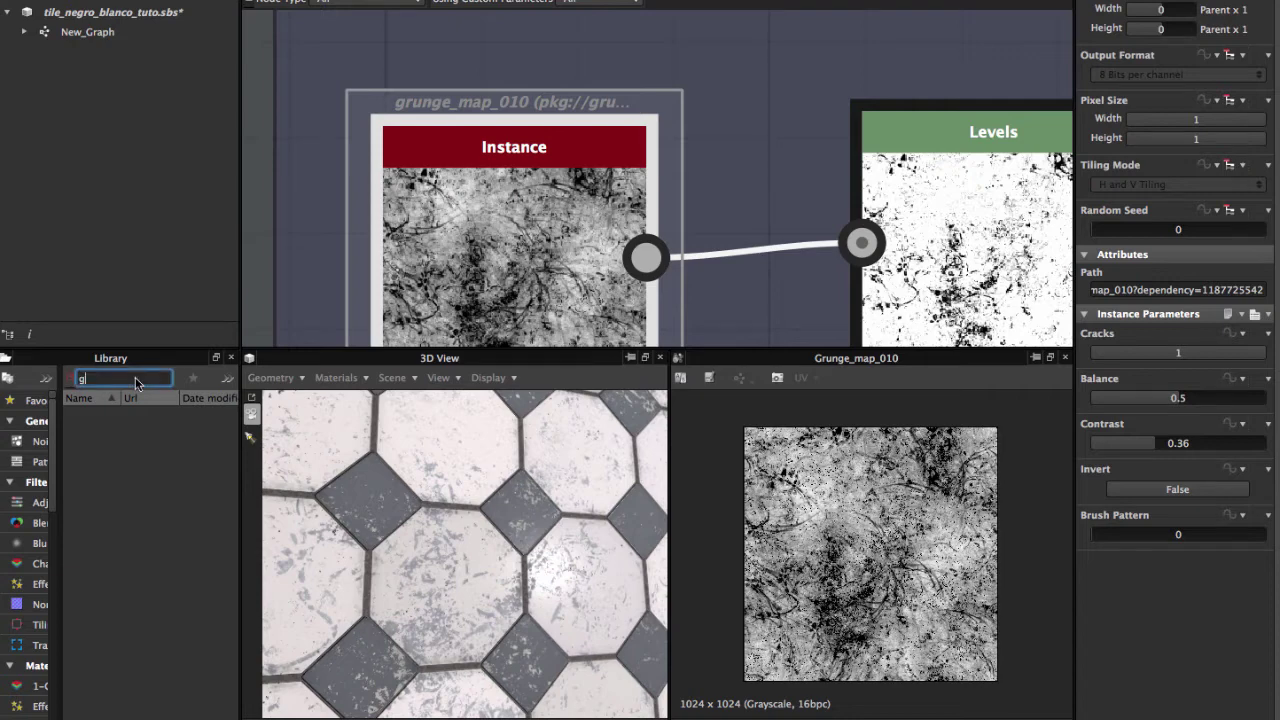
type("run")
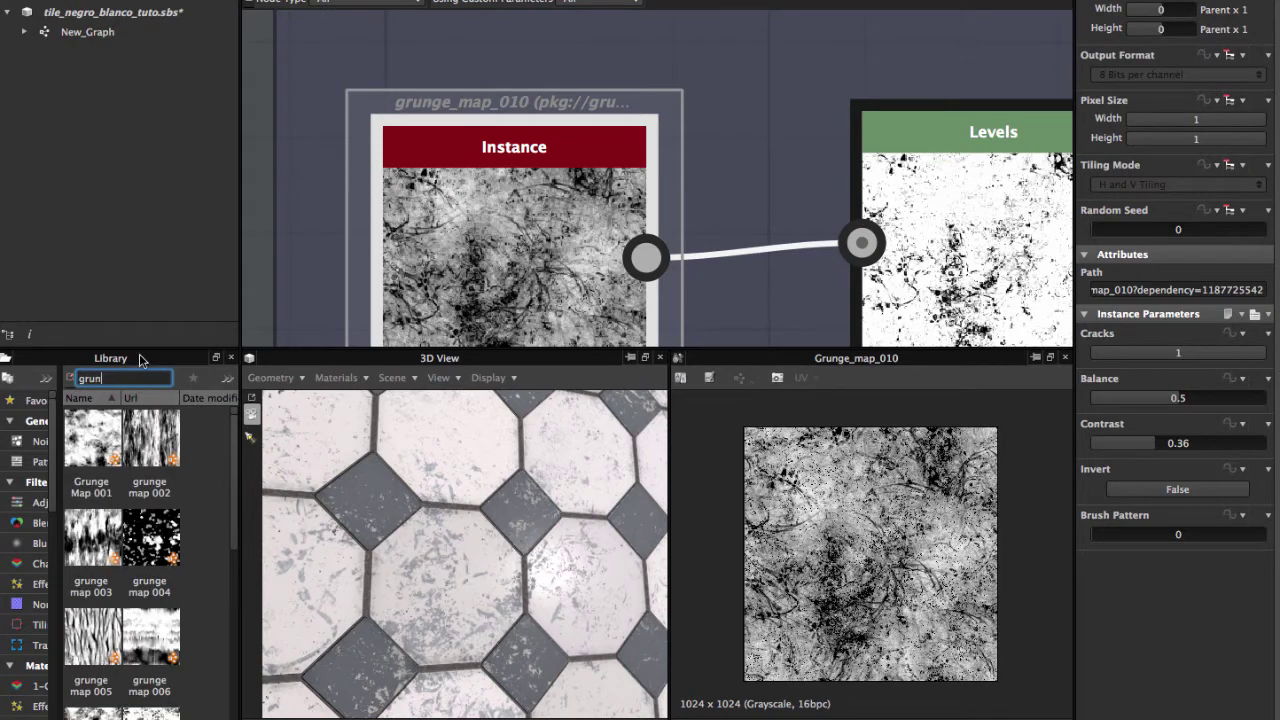
left_click_drag(232, 466, 236, 620)
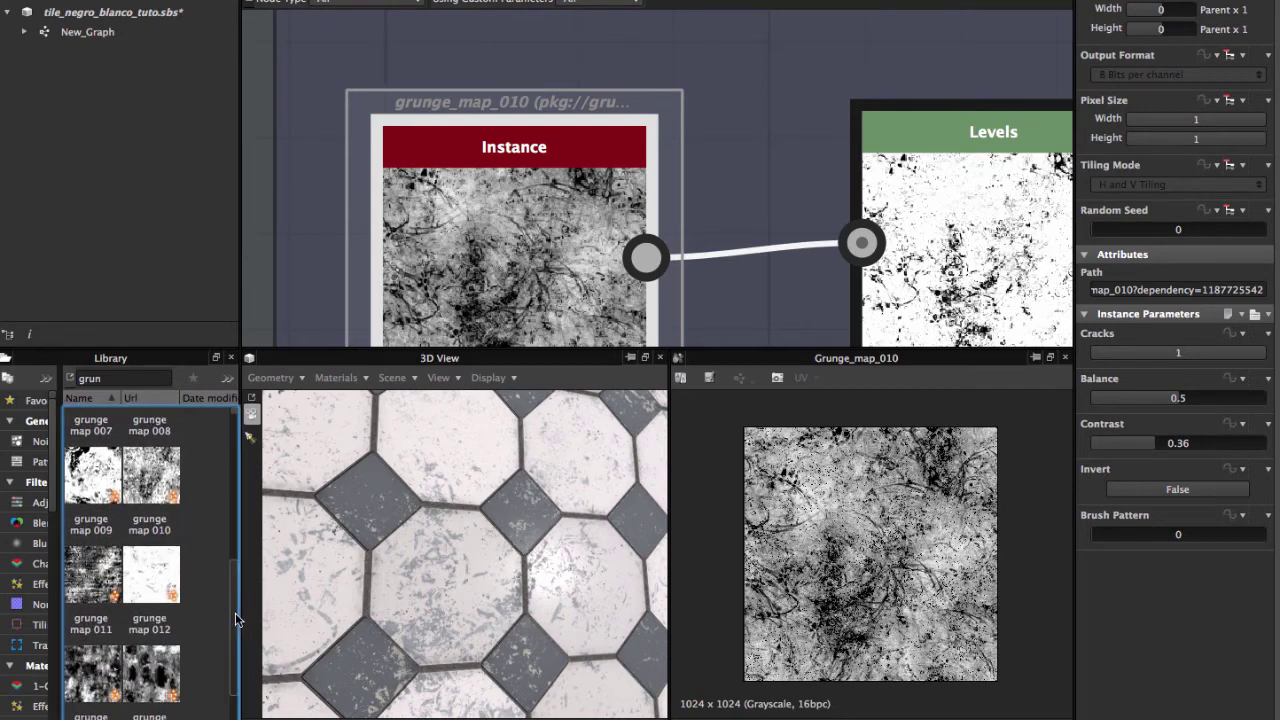
left_click(93, 572)
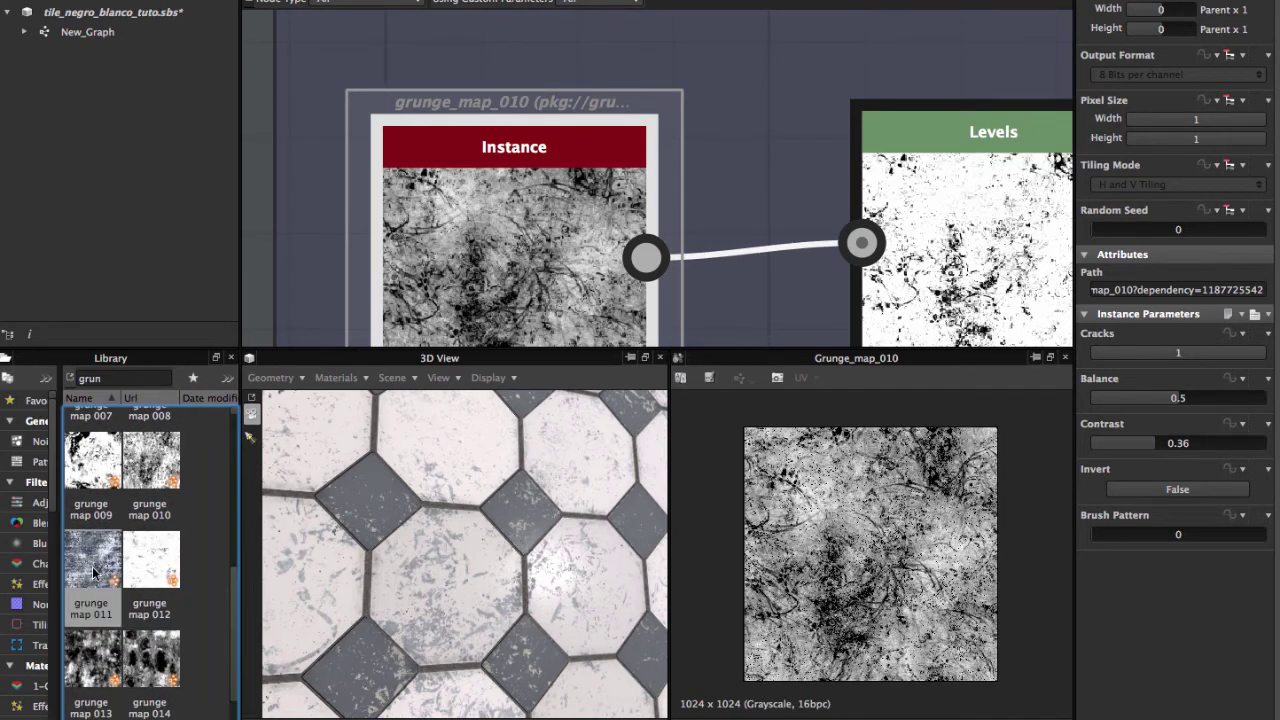
left_click(150, 480)
Preview the Levels result applied to the grunge map.
scroll(229, 553, "up", 1)
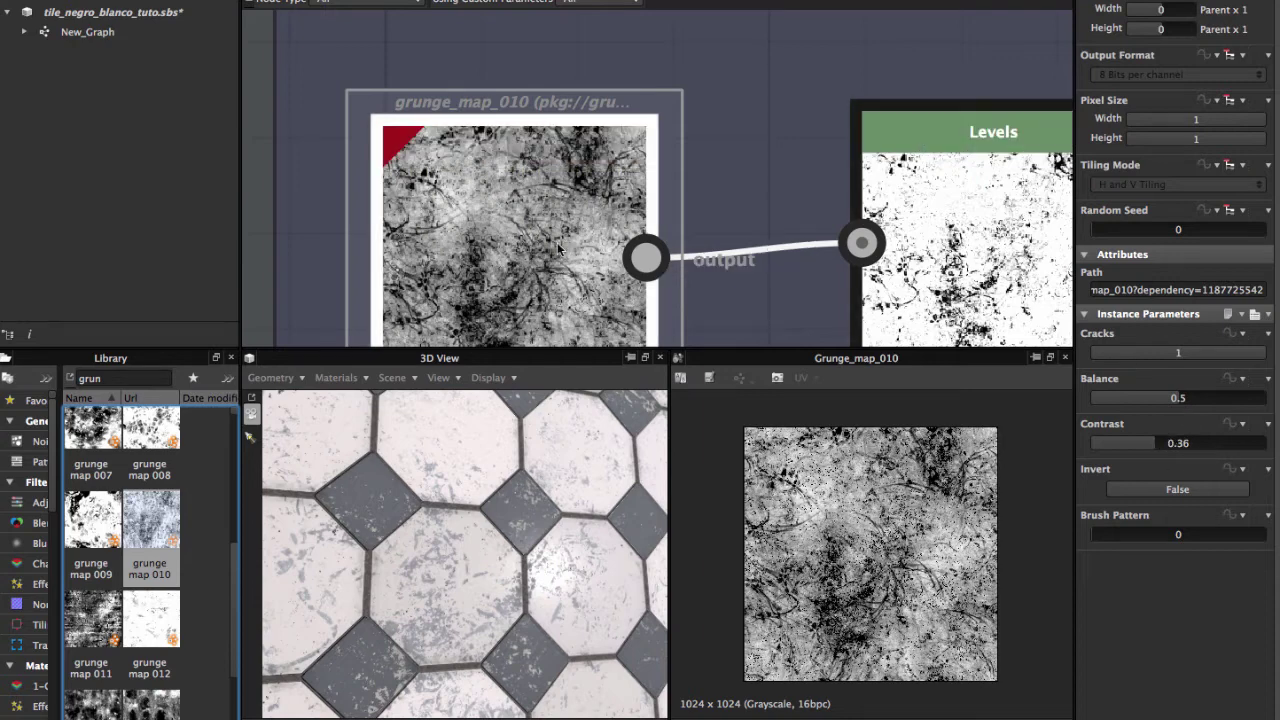
scroll(497, 264, "down", 2)
middle_click_drag(497, 264, 560, 250)
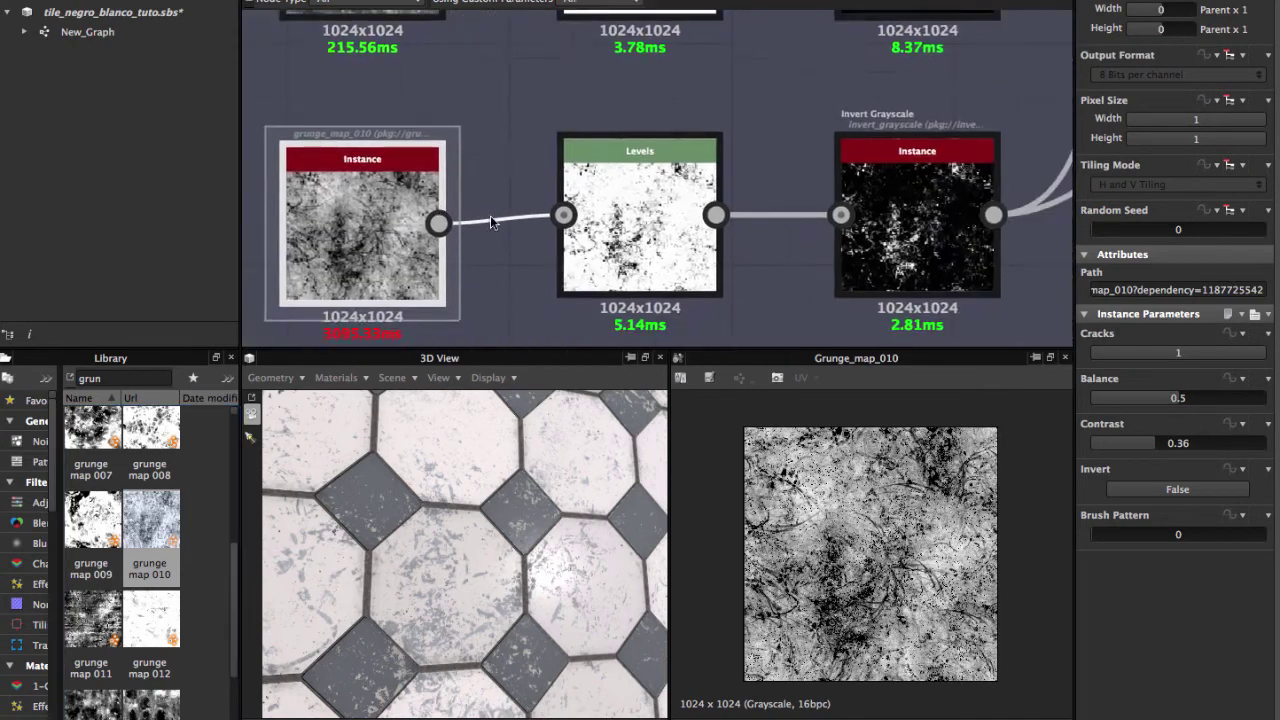
scroll(586, 240, "up", 1)
scroll(586, 240, "up", 1)
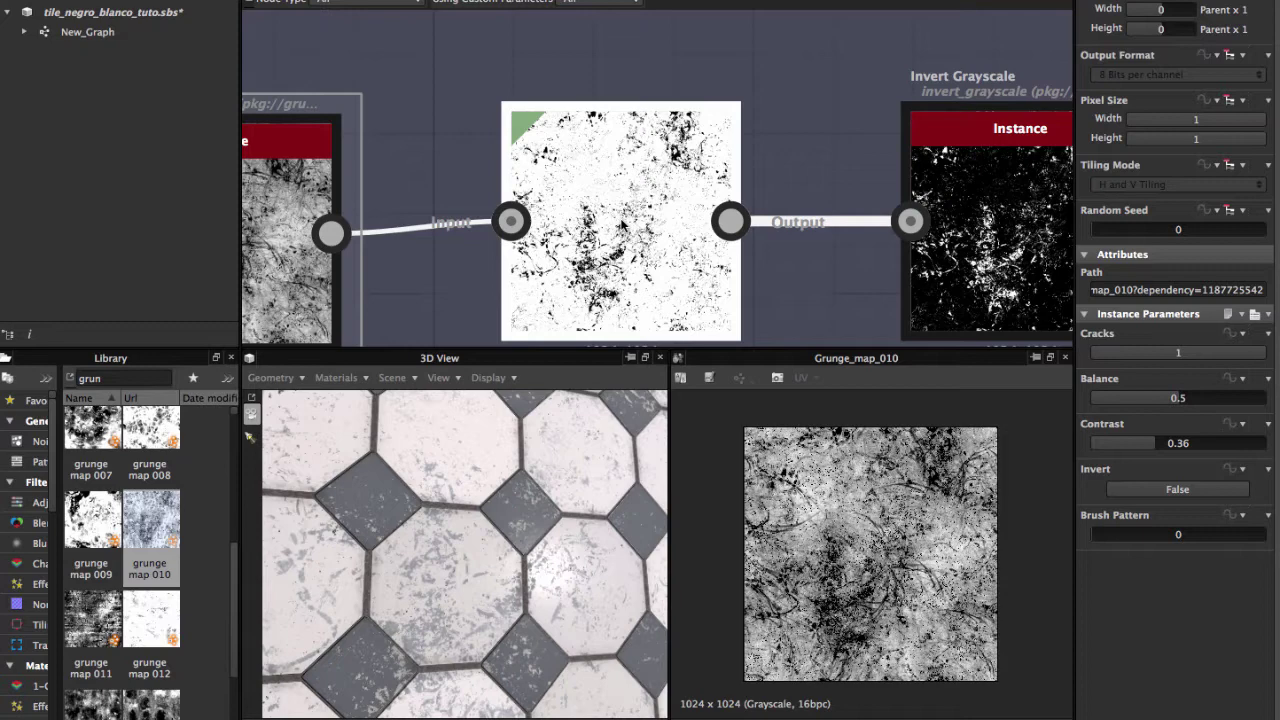
double_click(621, 222)
Preview the inverted grunge mask from its Invert Grayscale node.
scroll(621, 222, "down", 1)
scroll(621, 222, "down", 1)
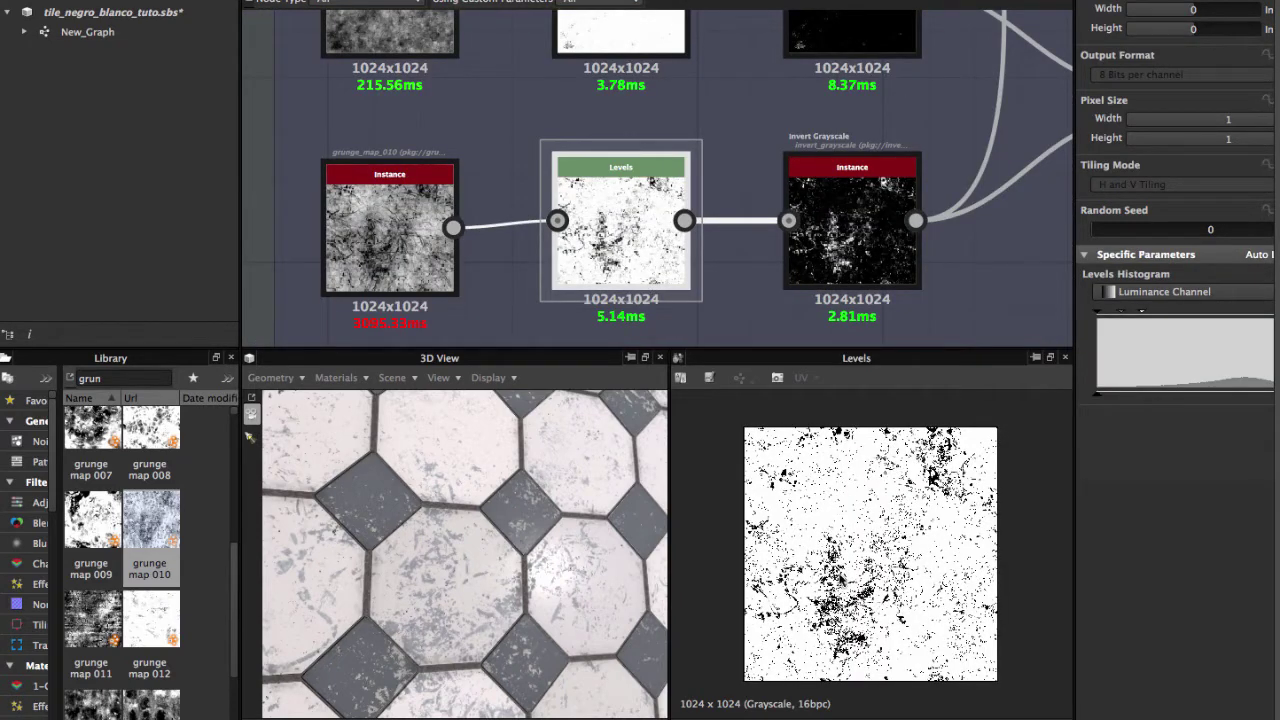
middle_click_drag(720, 196, 675, 200)
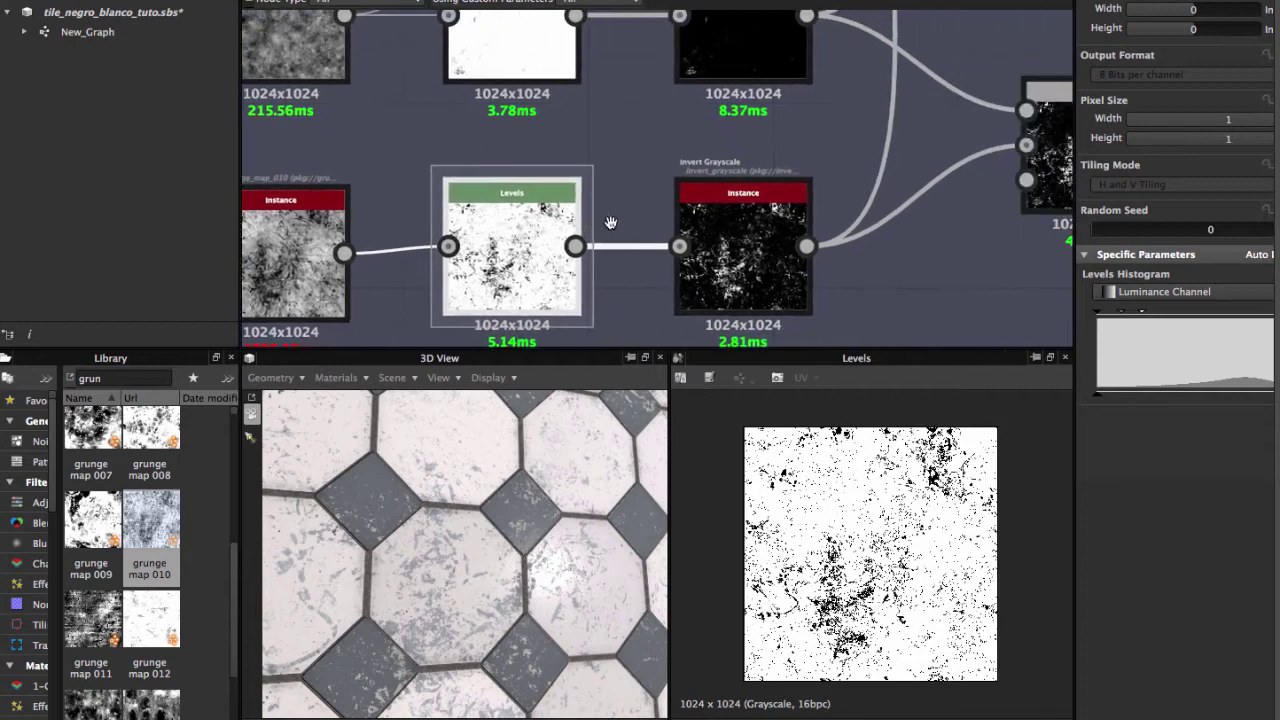
scroll(675, 220, "up", 1)
double_click(673, 230)
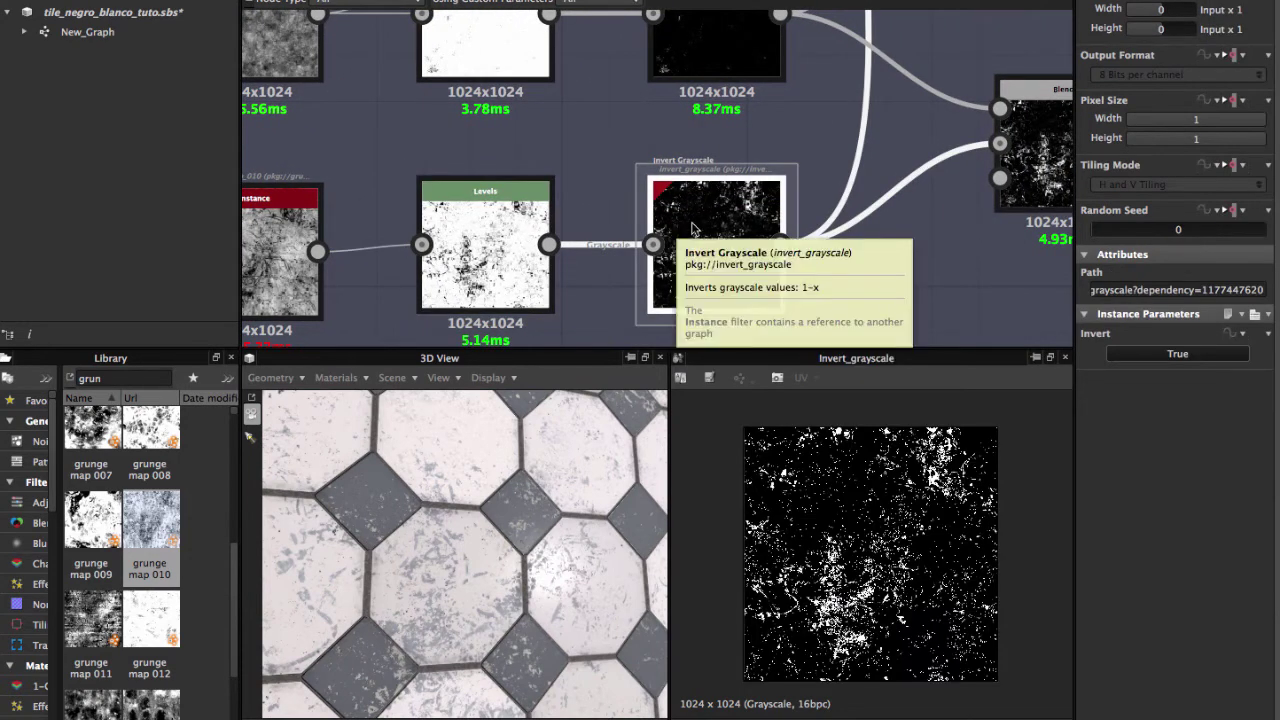
Select the inverted spots node and check the first Blend's Copy-mode settings.
middle_click_drag(955, 201, 660, 243)
scroll(774, 237, "down", 1)
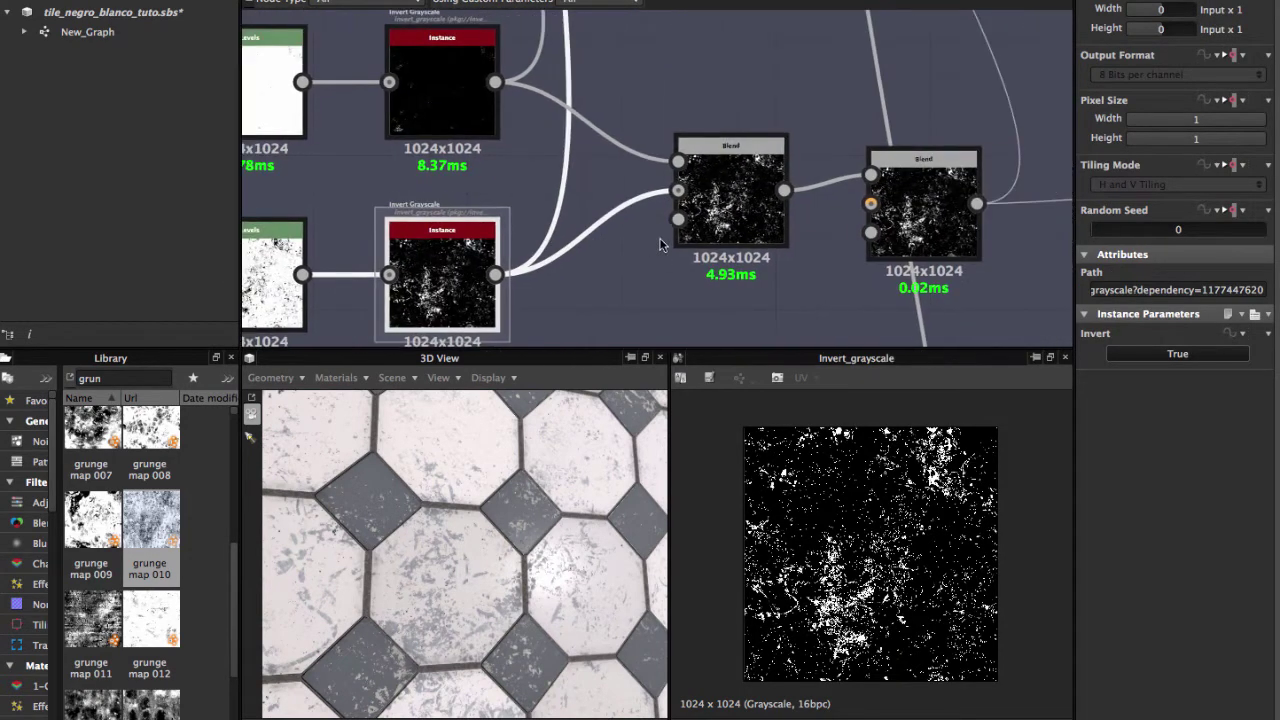
left_click(442, 90)
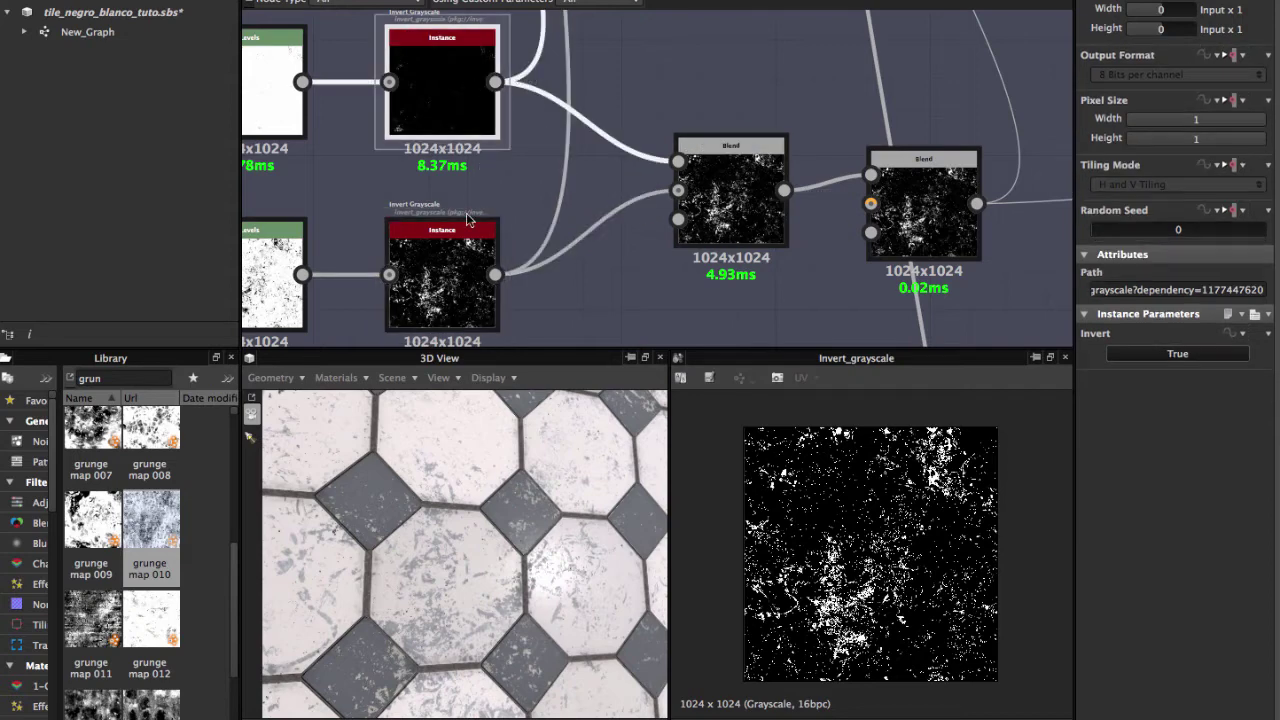
left_click(768, 200)
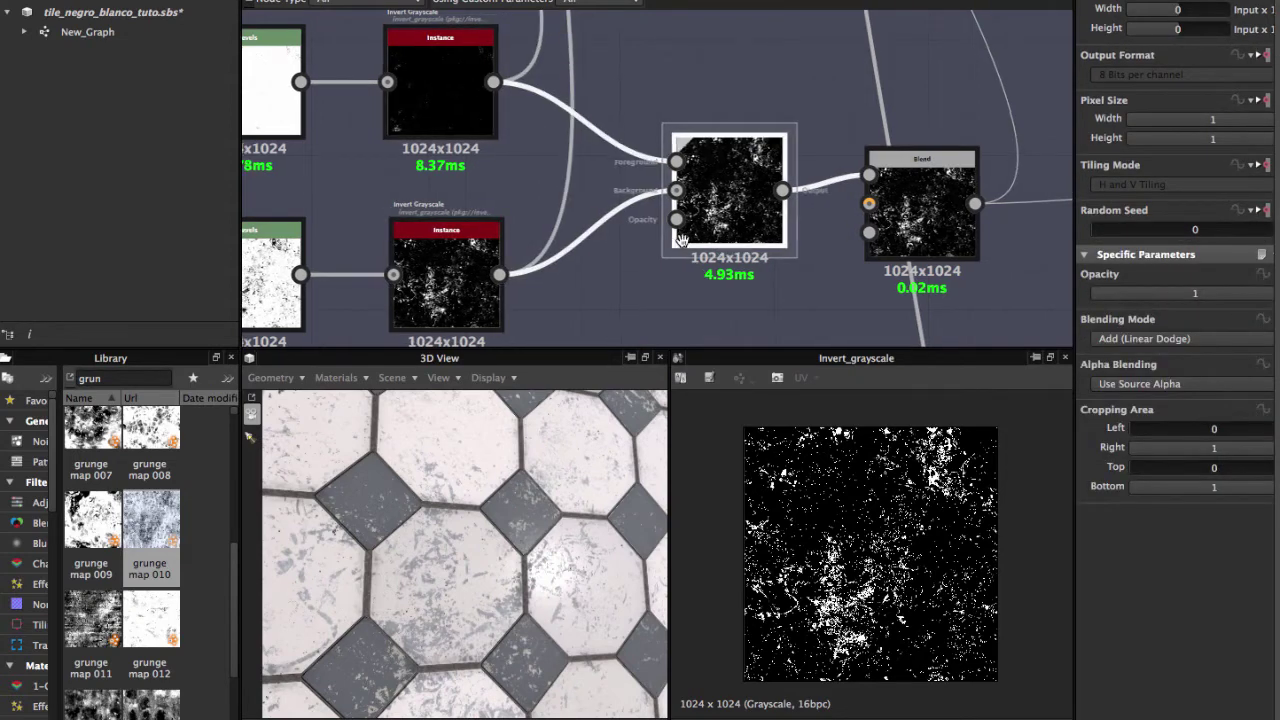
Preview the second Blend, showing the combined white-speckled dirt mask.
middle_click_drag(736, 245, 638, 247)
scroll(637, 247, "up", 3)
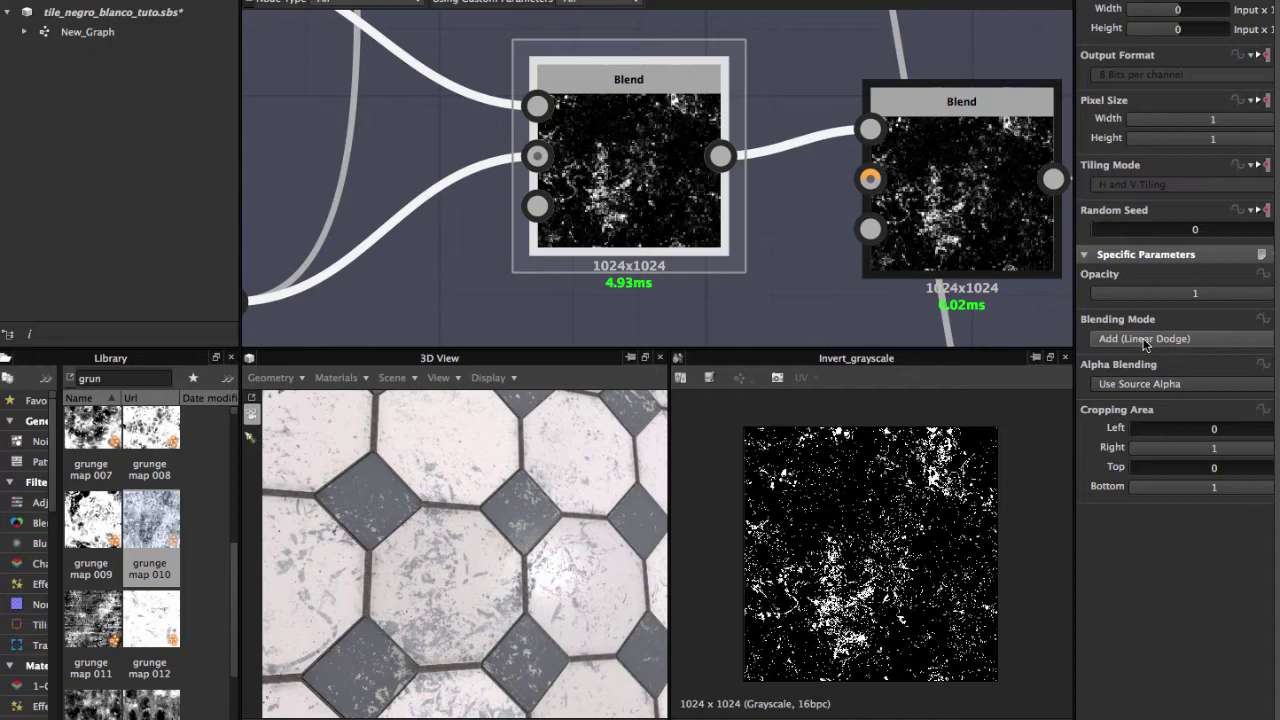
scroll(630, 197, "down", 1)
middle_click_drag(733, 190, 567, 212)
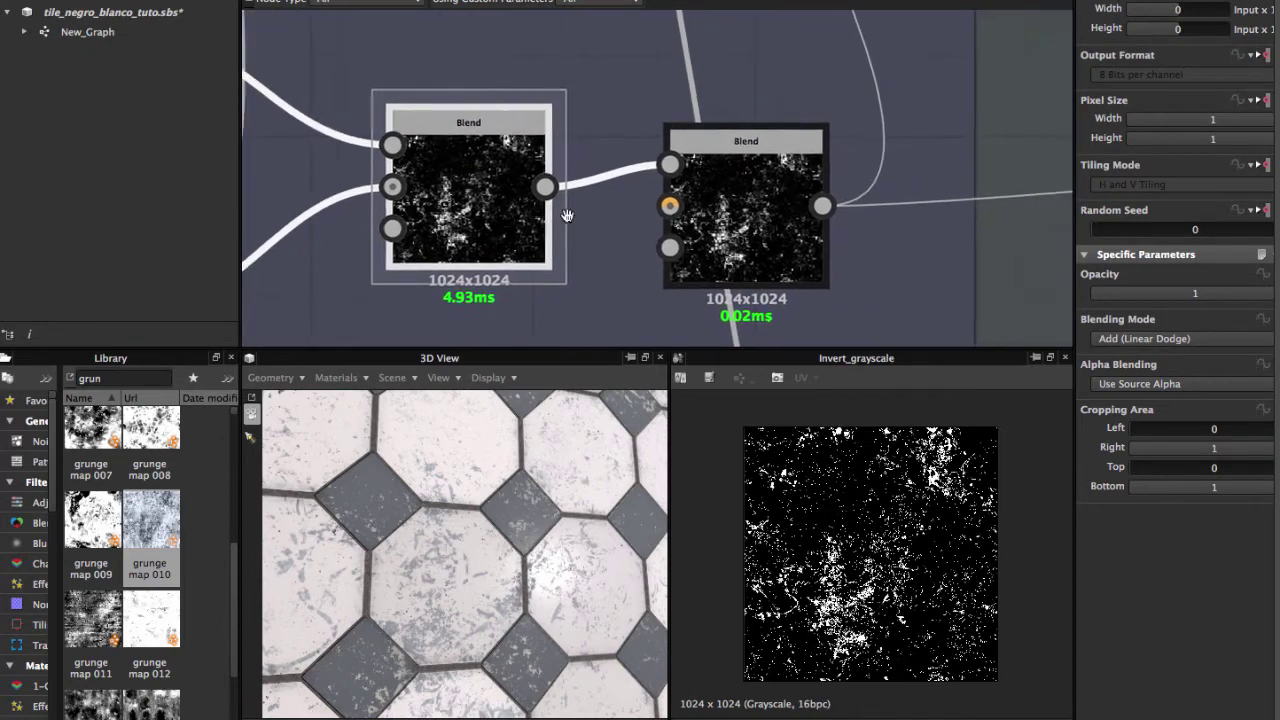
scroll(569, 213, "down", 4)
scroll(567, 213, "up", 3)
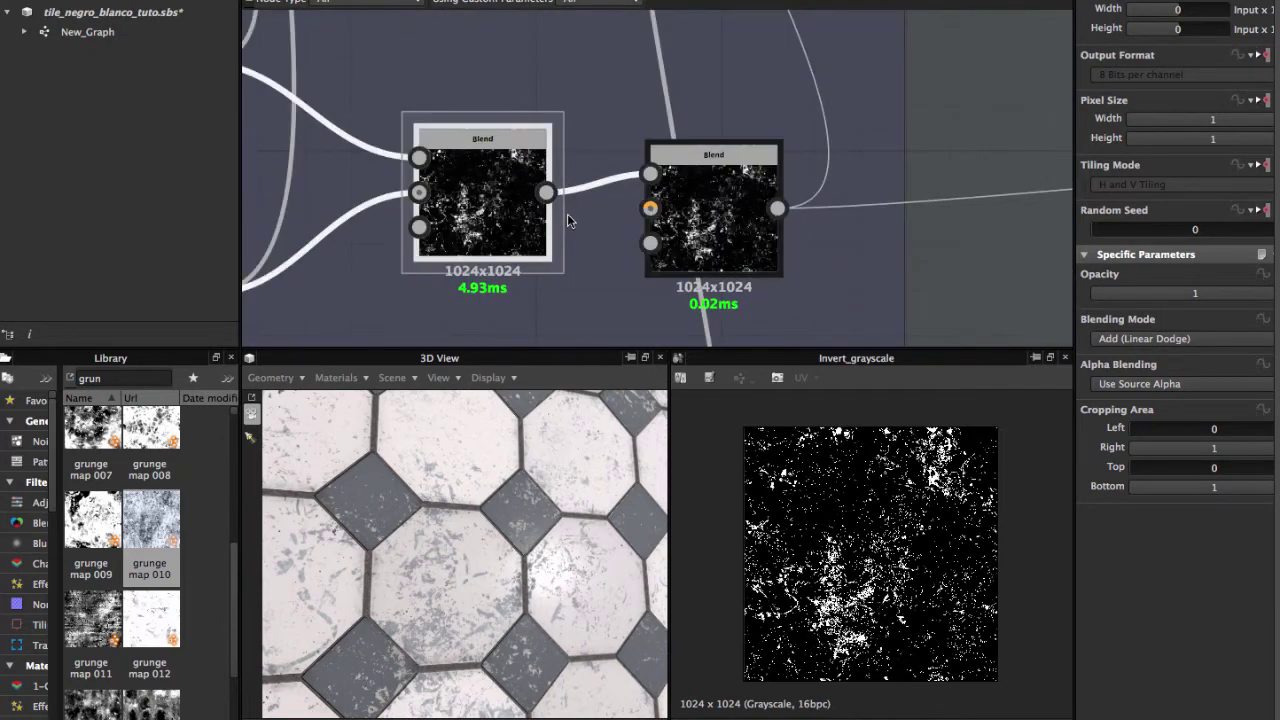
left_click(712, 230)
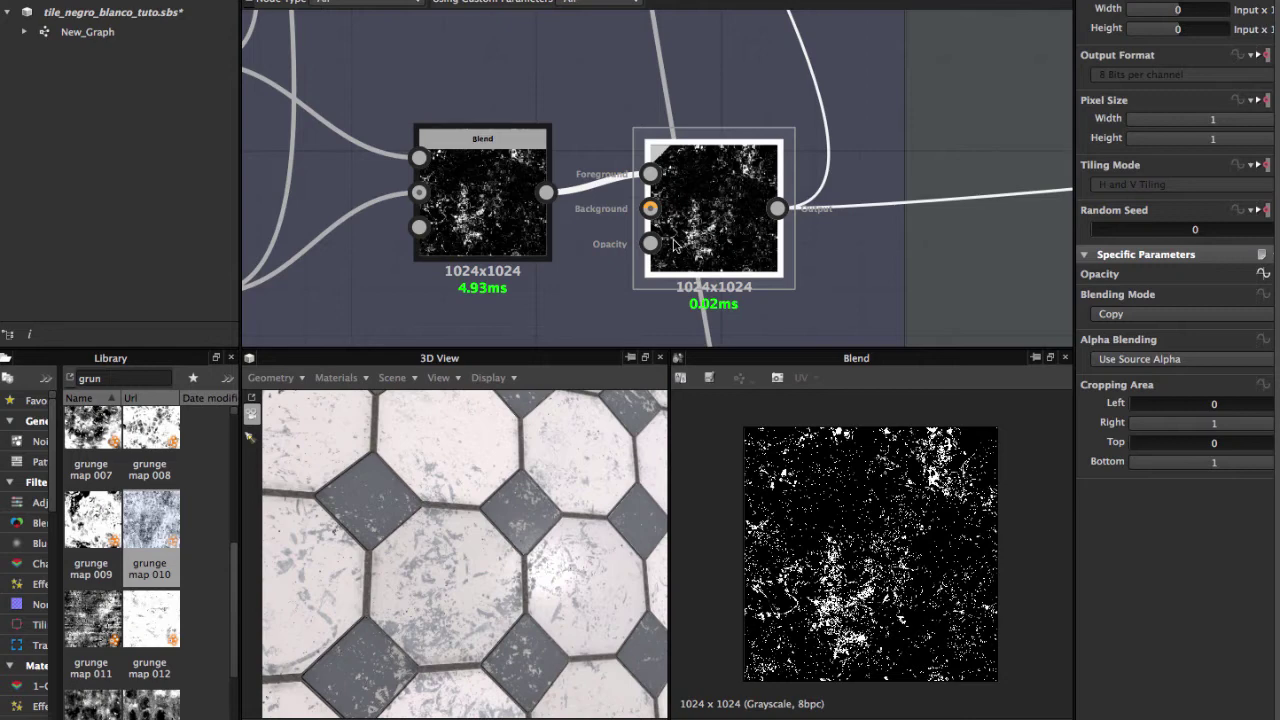
Zoom out to show the whole Noise Marble frame.
scroll(668, 222, "up", 2)
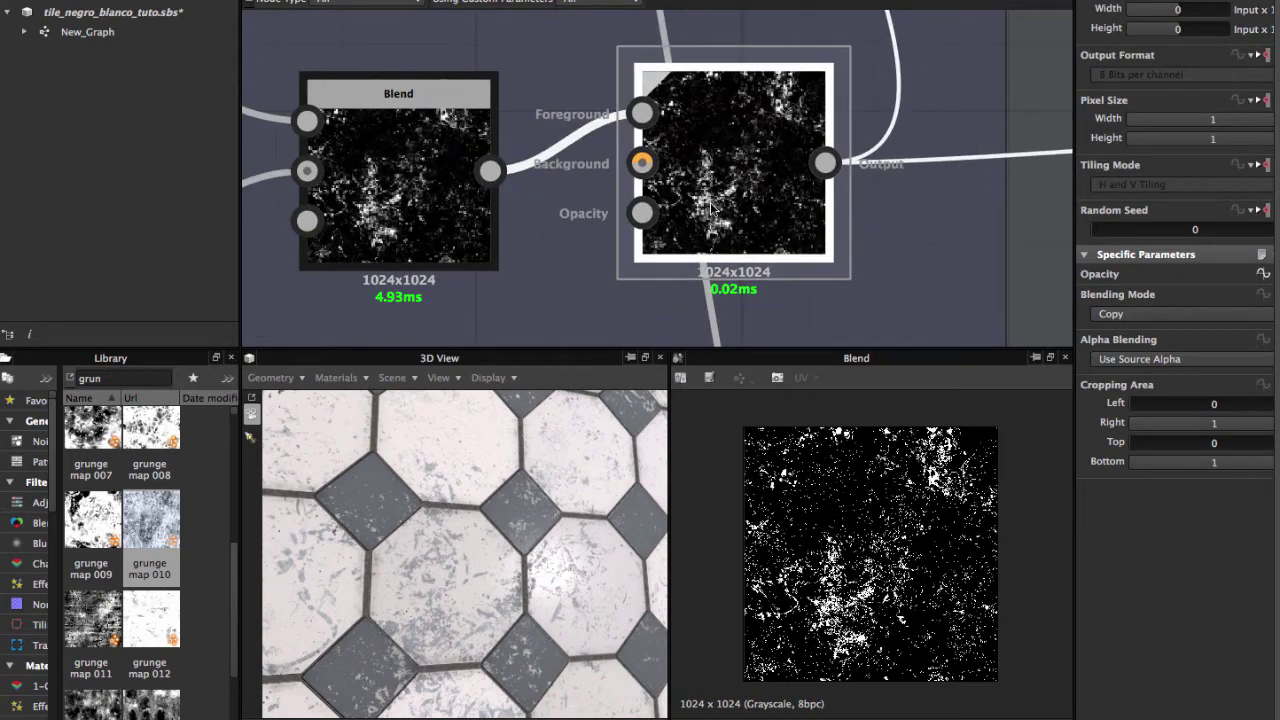
scroll(708, 222, "down", 3)
scroll(707, 216, "down", 1)
scroll(707, 216, "up", 2)
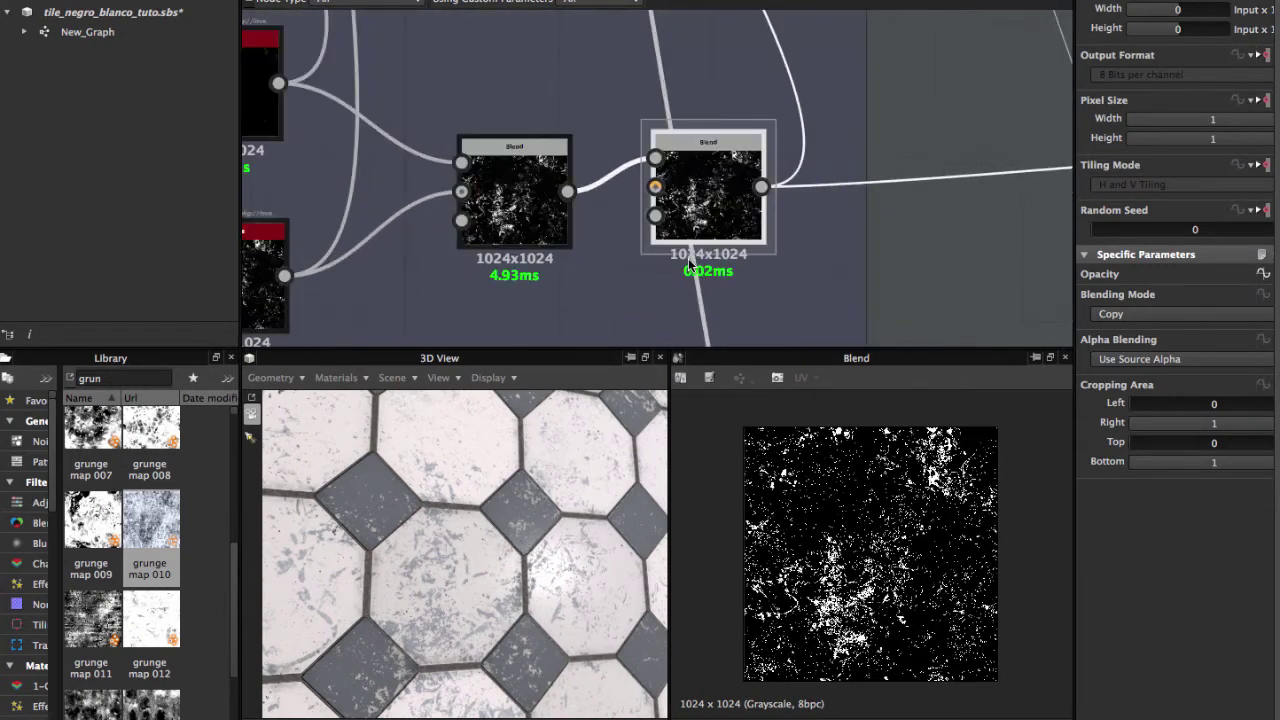
scroll(706, 214, "up", 2)
scroll(704, 212, "up", 1)
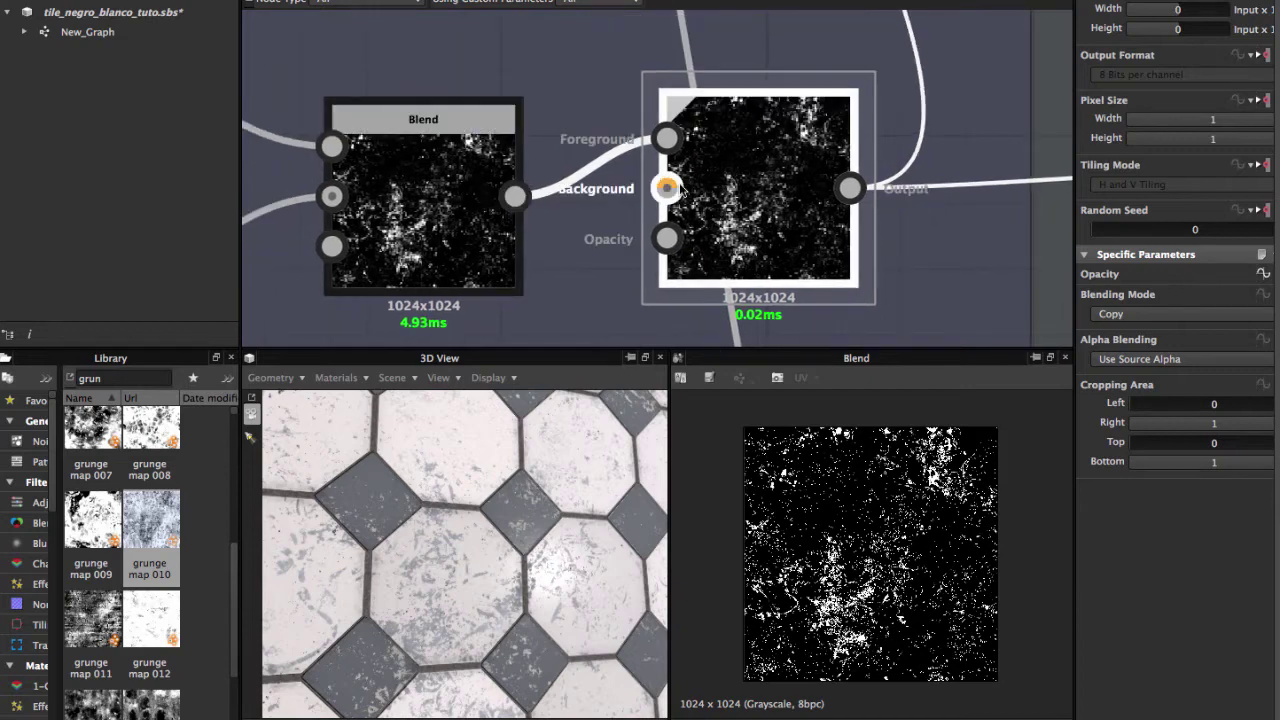
scroll(690, 188, "down", 2)
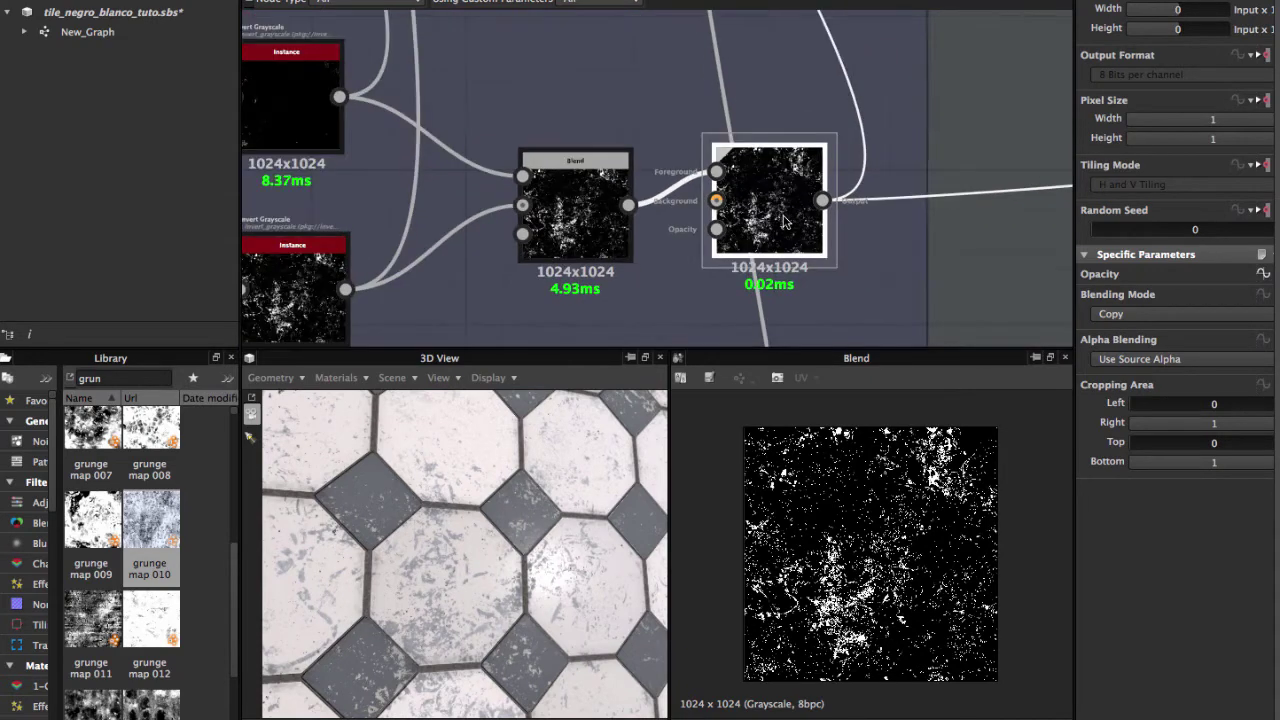
scroll(725, 185, "down", 1)
scroll(737, 182, "down", 1)
Survey the Tile Pattern section and the Gradient Map and Blend colour chain.
scroll(737, 182, "down", 2)
middle_click_drag(610, 5, 655, 108)
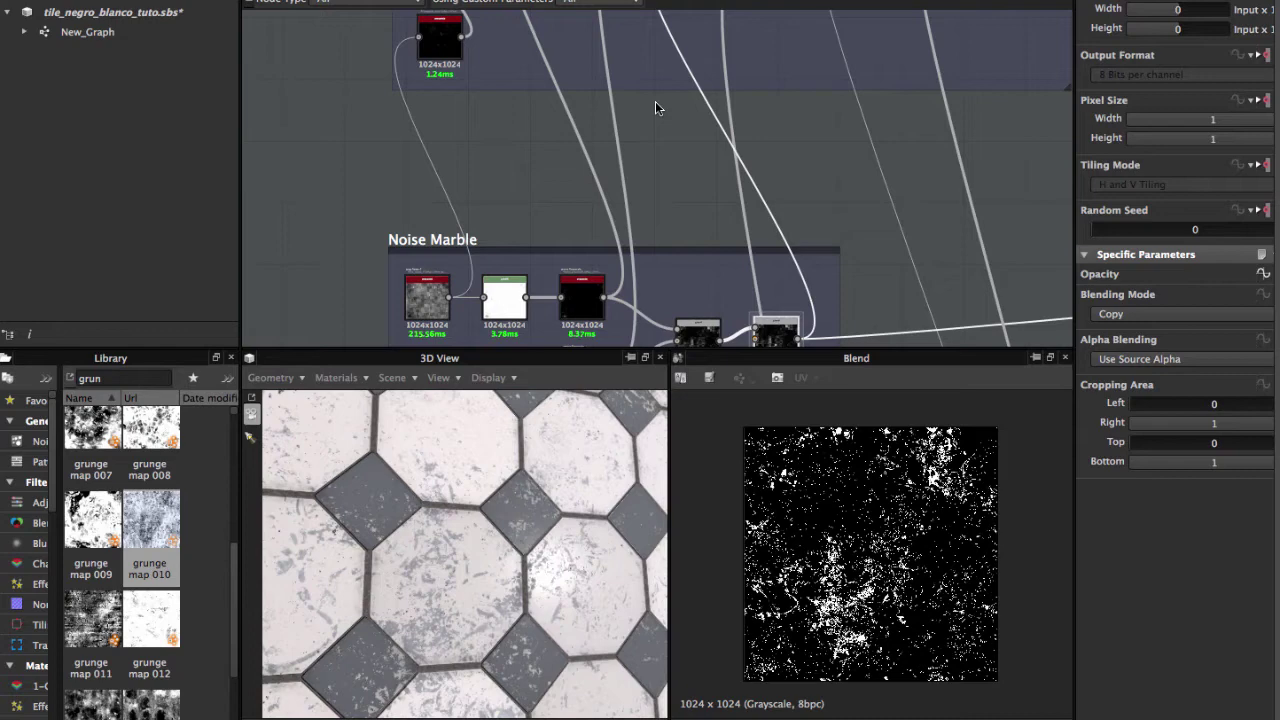
mouse_move(722, 205)
middle_mouse_down()
mouse_move(720, 131)
mouse_move(745, 290)
middle_mouse_up()
scroll(680, 155, "up", 2)
scroll(625, 175, "up", 1)
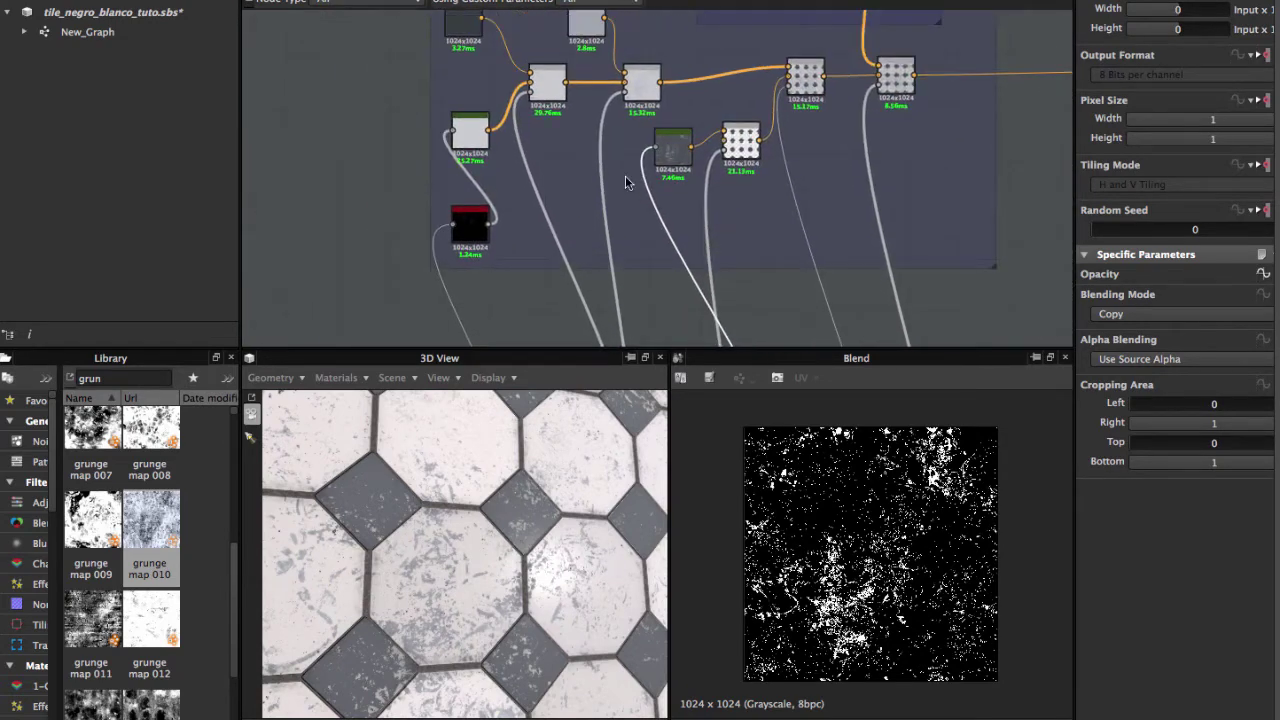
scroll(560, 125, "up", 1)
middle_click_drag(560, 125, 580, 195)
scroll(580, 195, "up", 2)
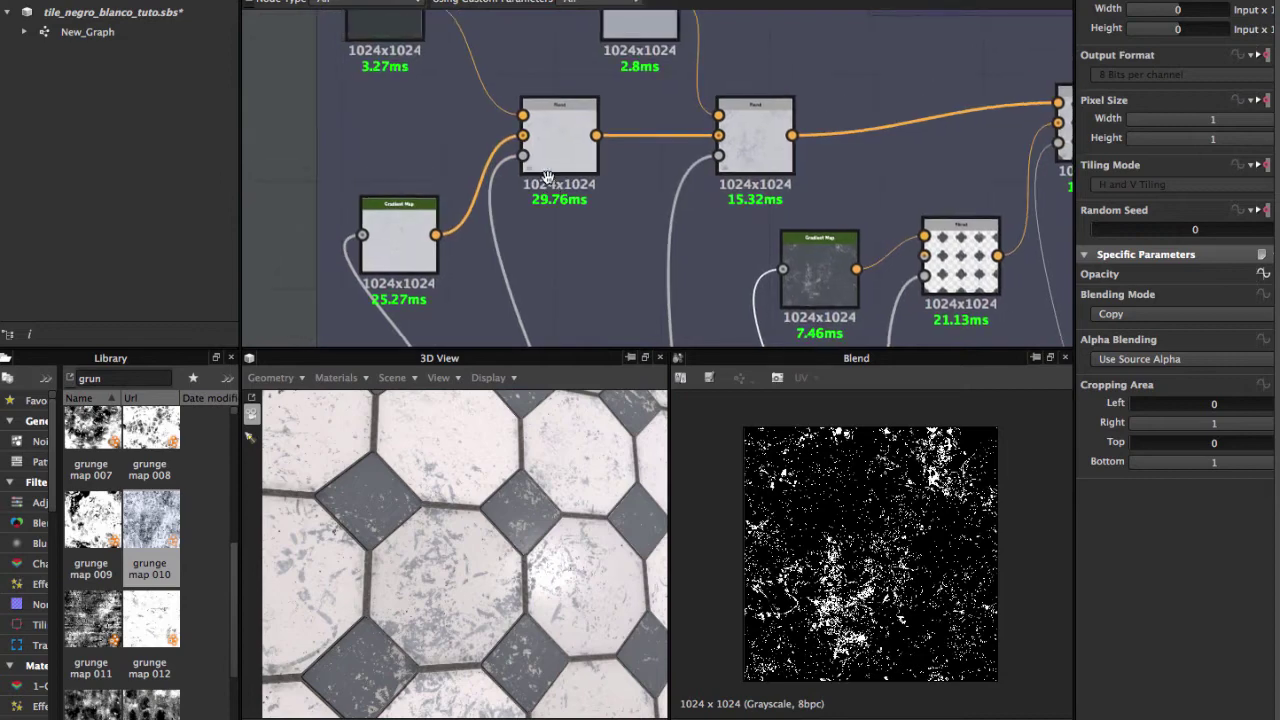
mouse_move(585, 255)
middle_mouse_down()
mouse_move(585, 155)
mouse_move(590, 192)
middle_mouse_up()
scroll(584, 150, "down", 1)
scroll(551, 120, "down", 1)
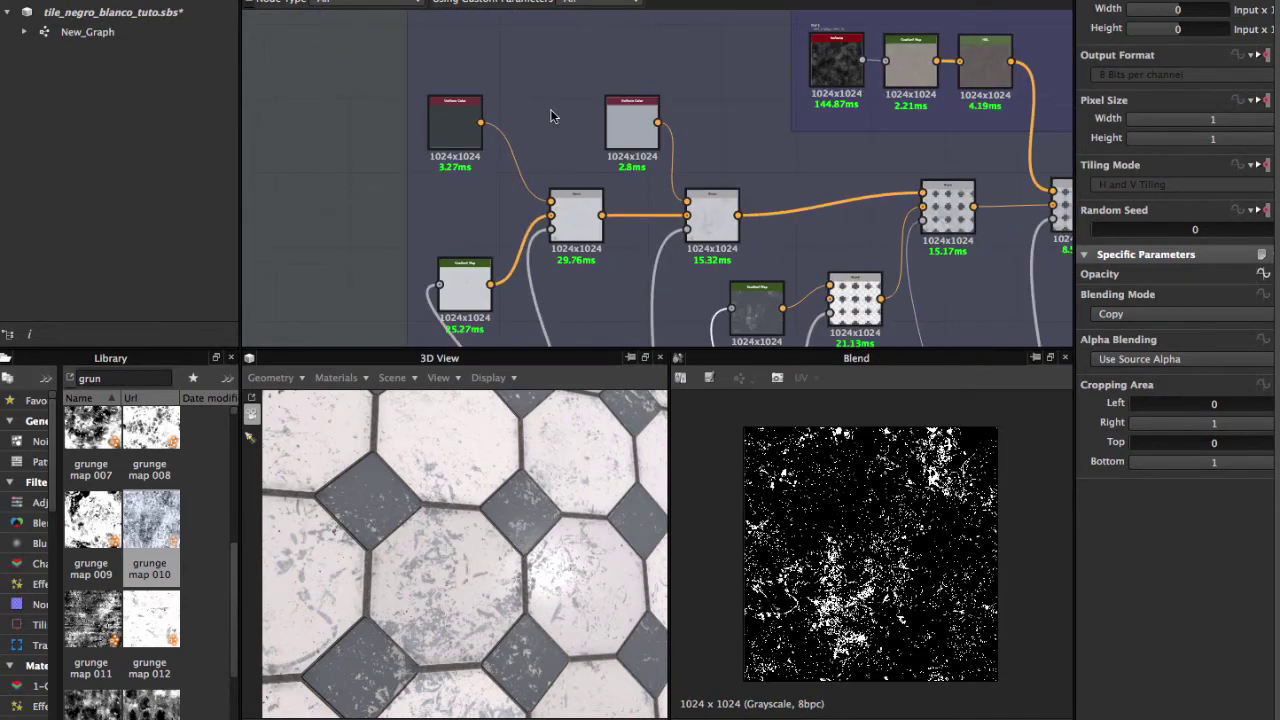
Look over the Color and Background Ground frames and their connections.
mouse_move(551, 117)
middle_mouse_down()
mouse_move(530, 154)
mouse_move(523, 140)
middle_mouse_up()
scroll(510, 145, "up", 1)
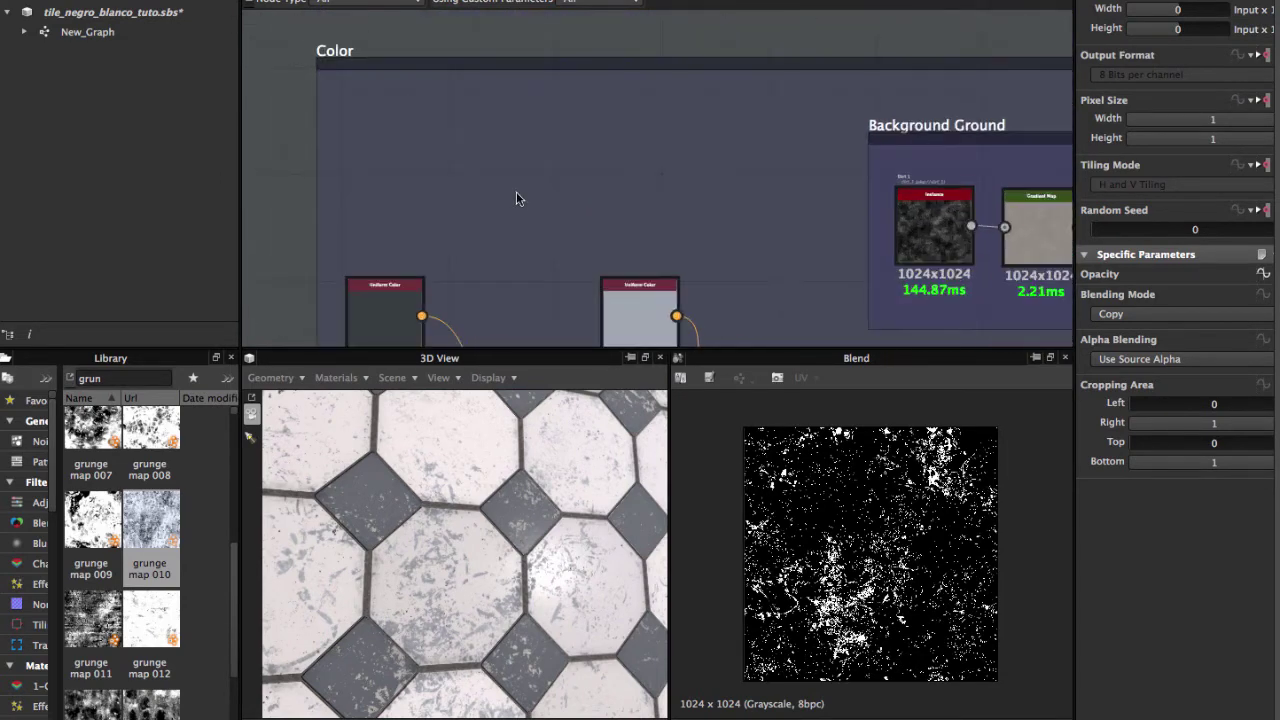
scroll(516, 198, "down", 2)
middle_click_drag(516, 197, 514, 69)
middle_click_drag(517, 143, 517, 106)
mouse_move(516, 296)
middle_mouse_down()
mouse_move(527, 104)
mouse_move(527, 214)
middle_mouse_up()
middle_click_drag(490, 340, 482, 264)
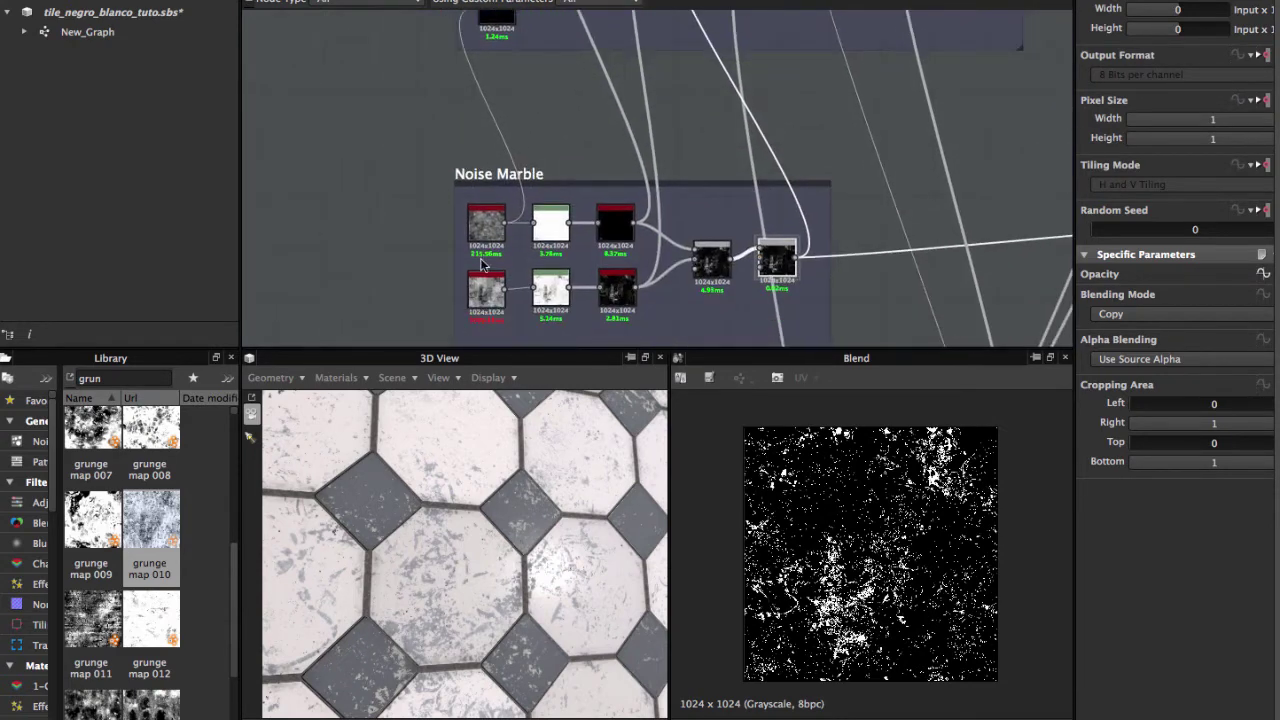
Preview the Bnw_spots_2 noise and locate the Histogram Scan node.
double_click(486, 228)
scroll(486, 228, "up", 1)
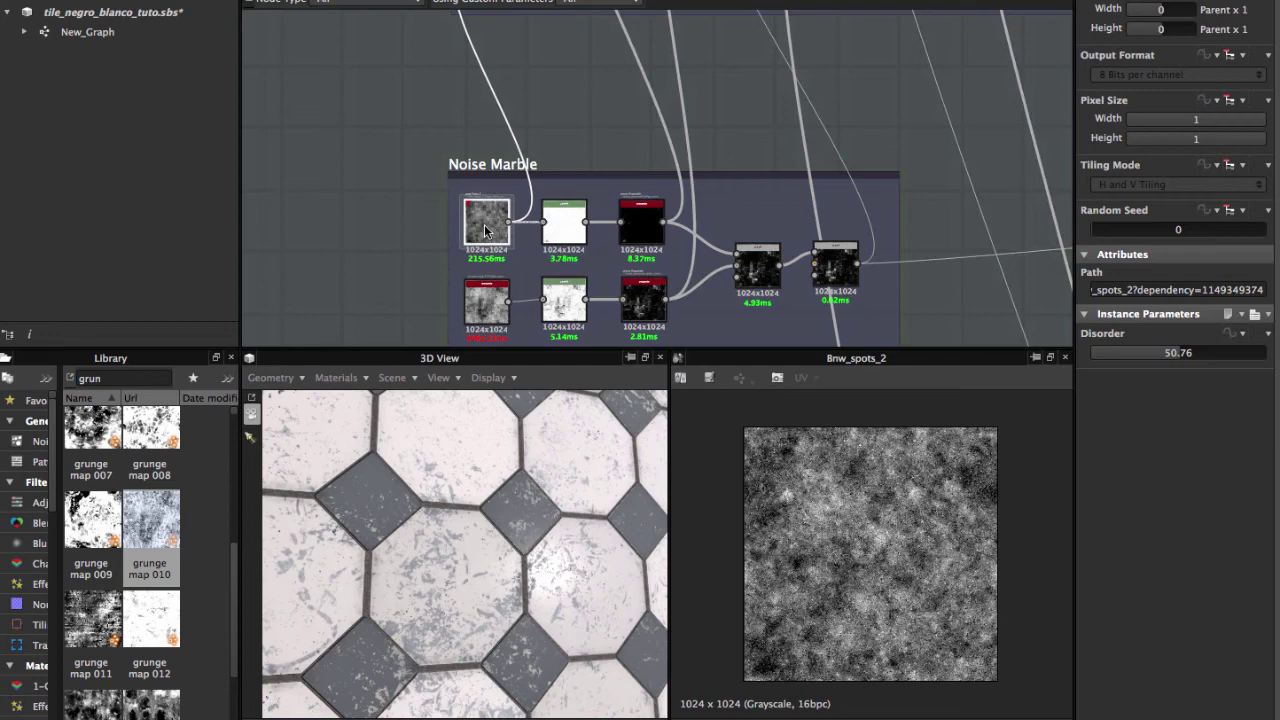
scroll(486, 228, "up", 2)
middle_click_drag(526, 157, 526, 241)
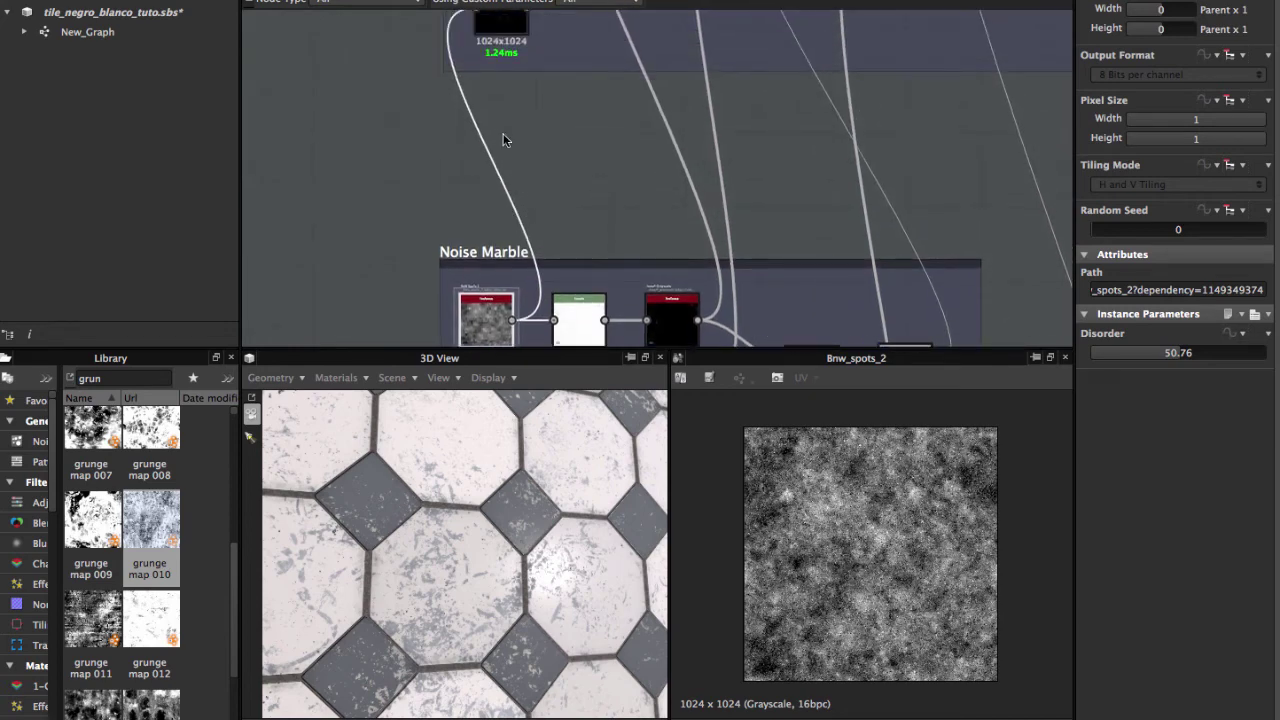
scroll(515, 260, "up", 2)
scroll(531, 119, "up", 2)
Preview the Histogram Scan output at position 0.17, a nearly black mask.
double_click(531, 119)
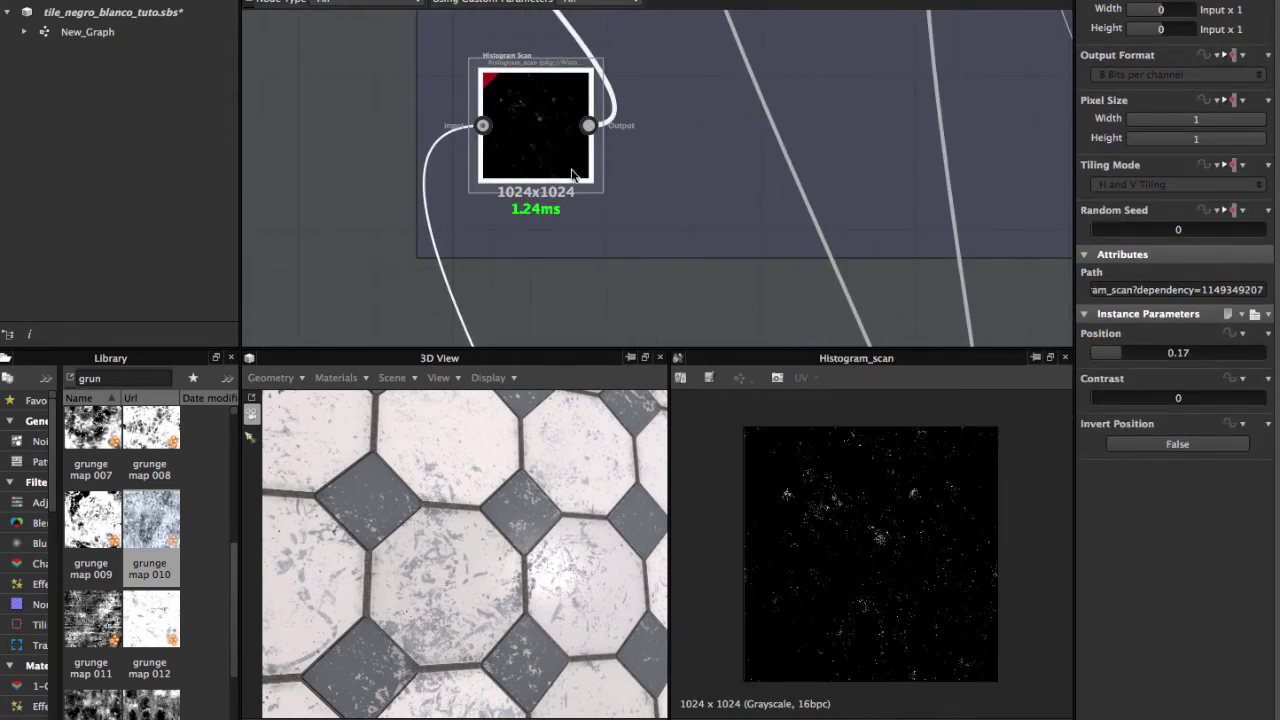
middle_click_drag(559, 151, 473, 266)
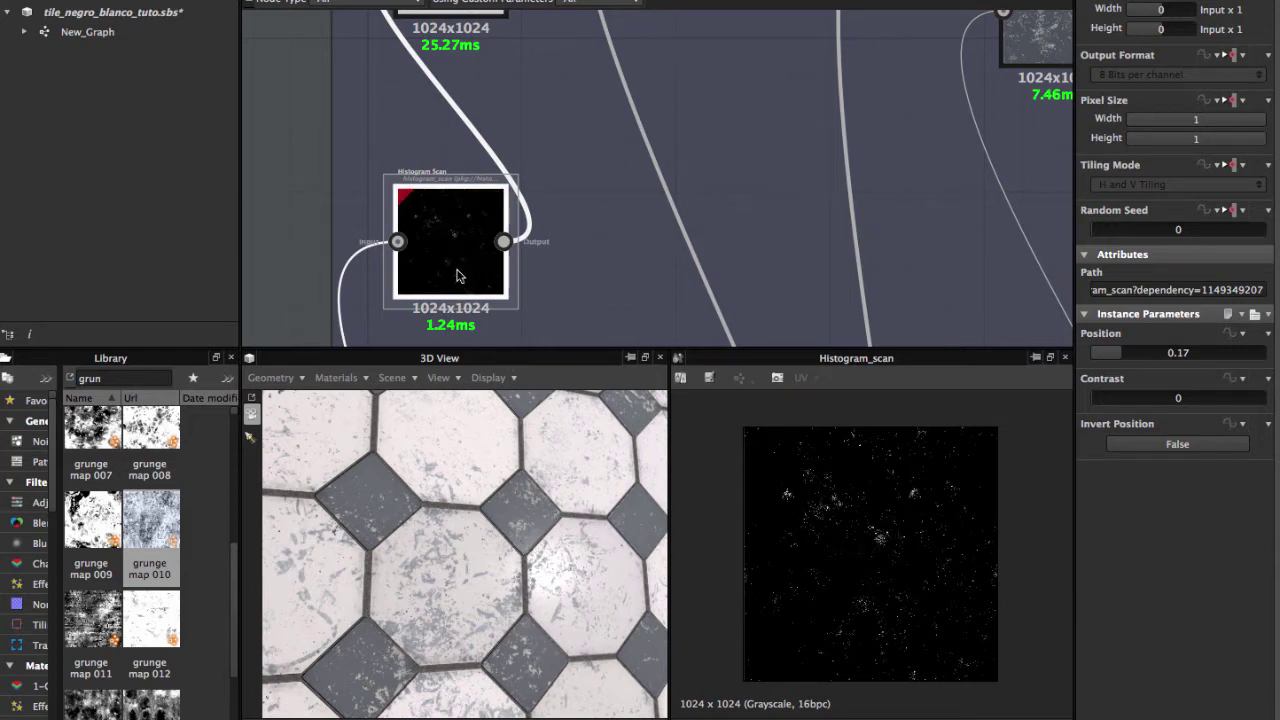
mouse_move(450, 245)
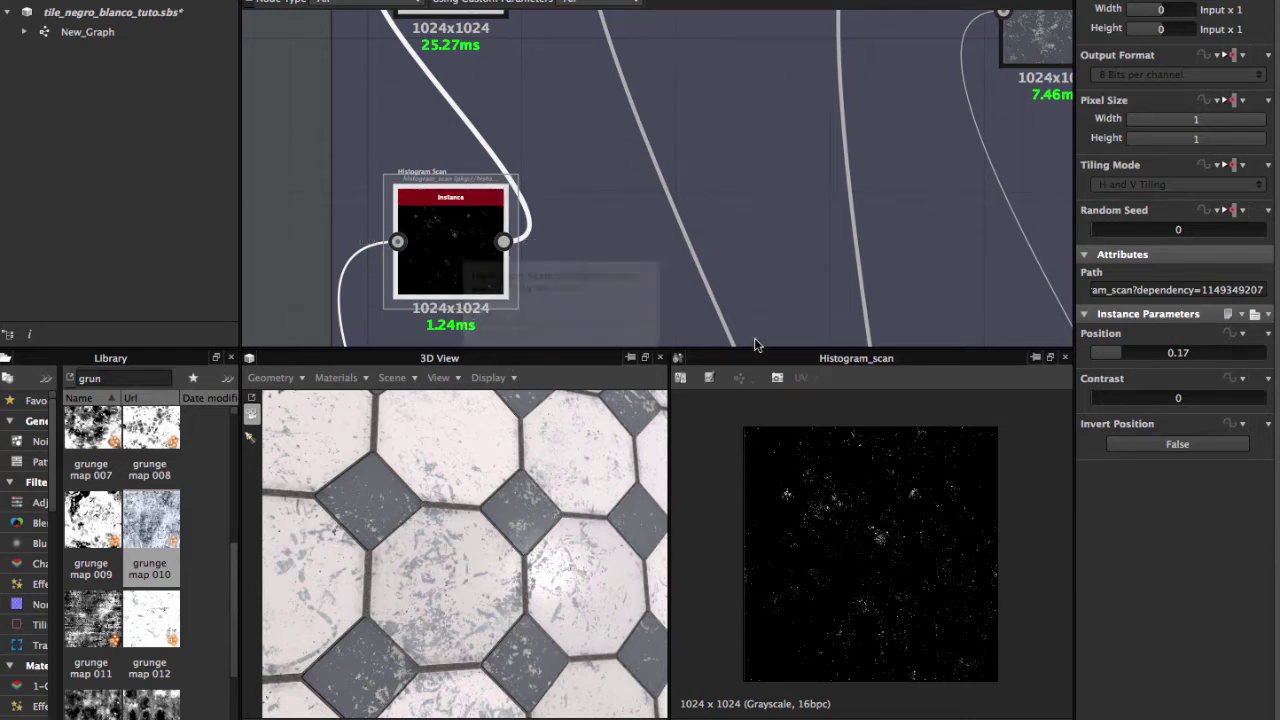
middle_click_drag(446, 216, 450, 266)
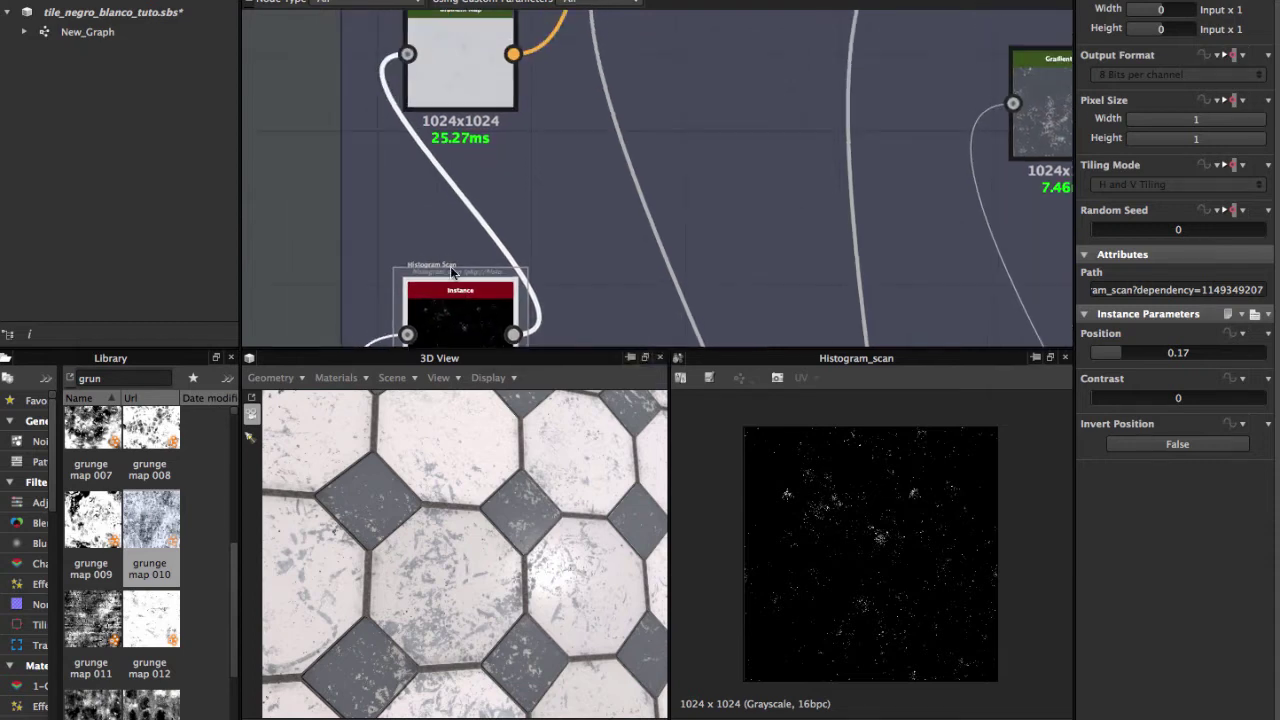
Inspect the Gradient Map's pale grey grime, zoomed to fill the 2D view.
left_click(463, 71)
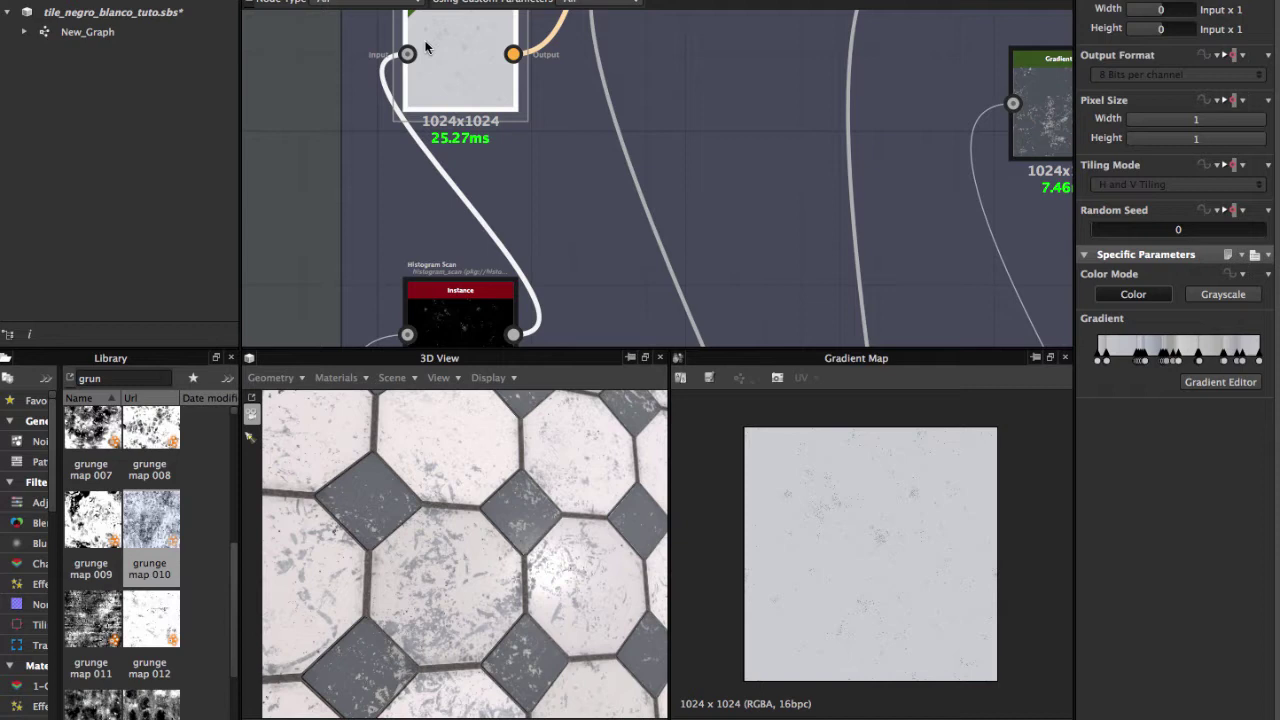
middle_click_drag(449, 62, 459, 182)
scroll(459, 180, "up", 3)
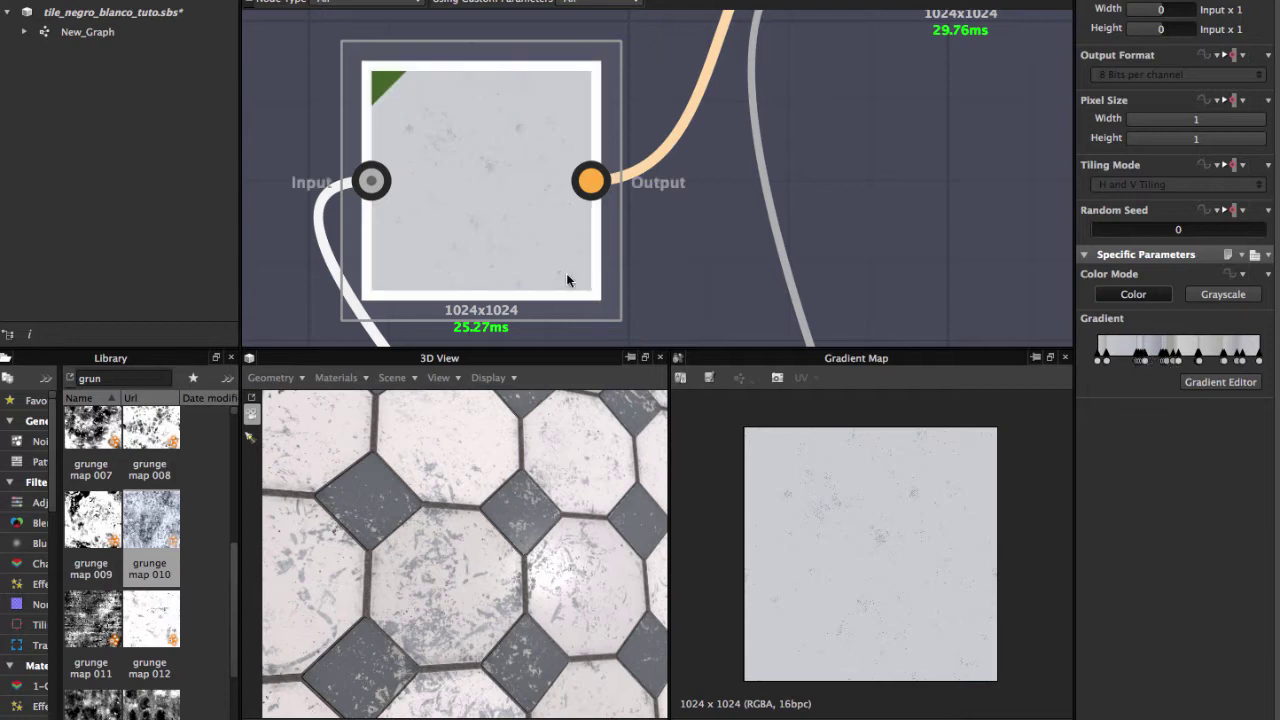
scroll(561, 272, "down", 1)
scroll(852, 515, "up", 2)
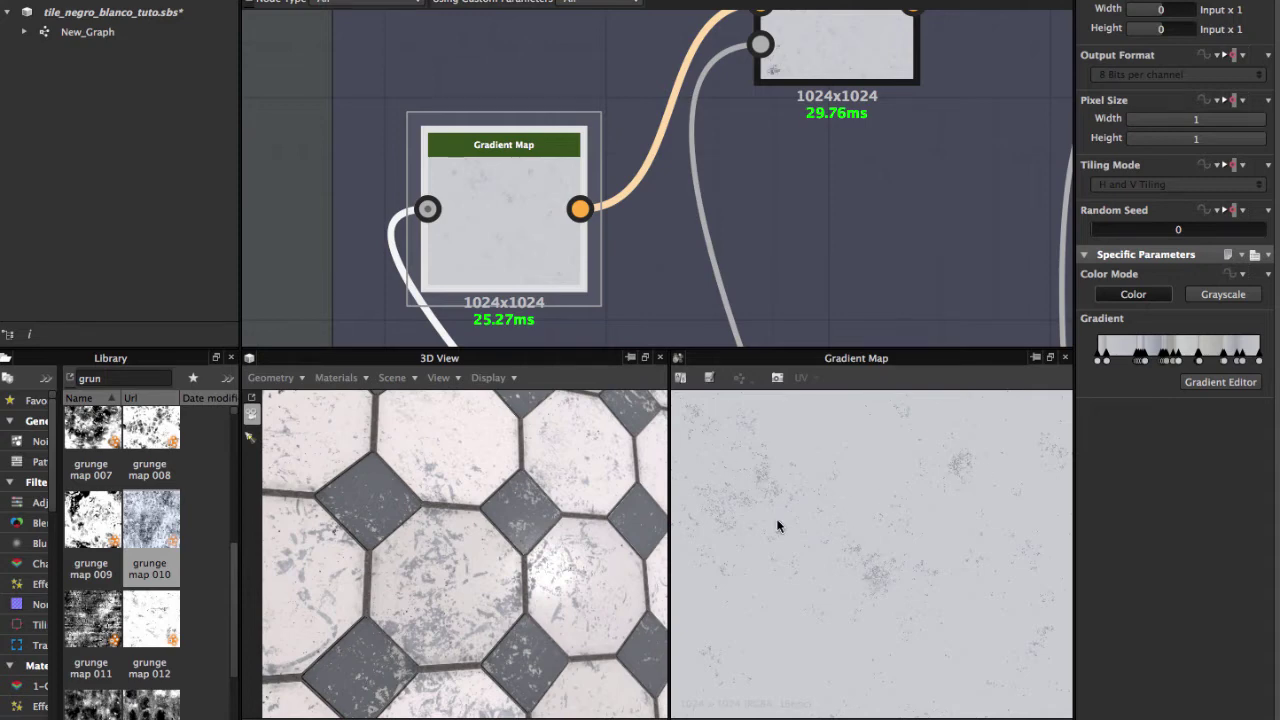
Show the settings of the Blend node fed by the Gradient Map.
middle_click_drag(750, 127, 690, 165)
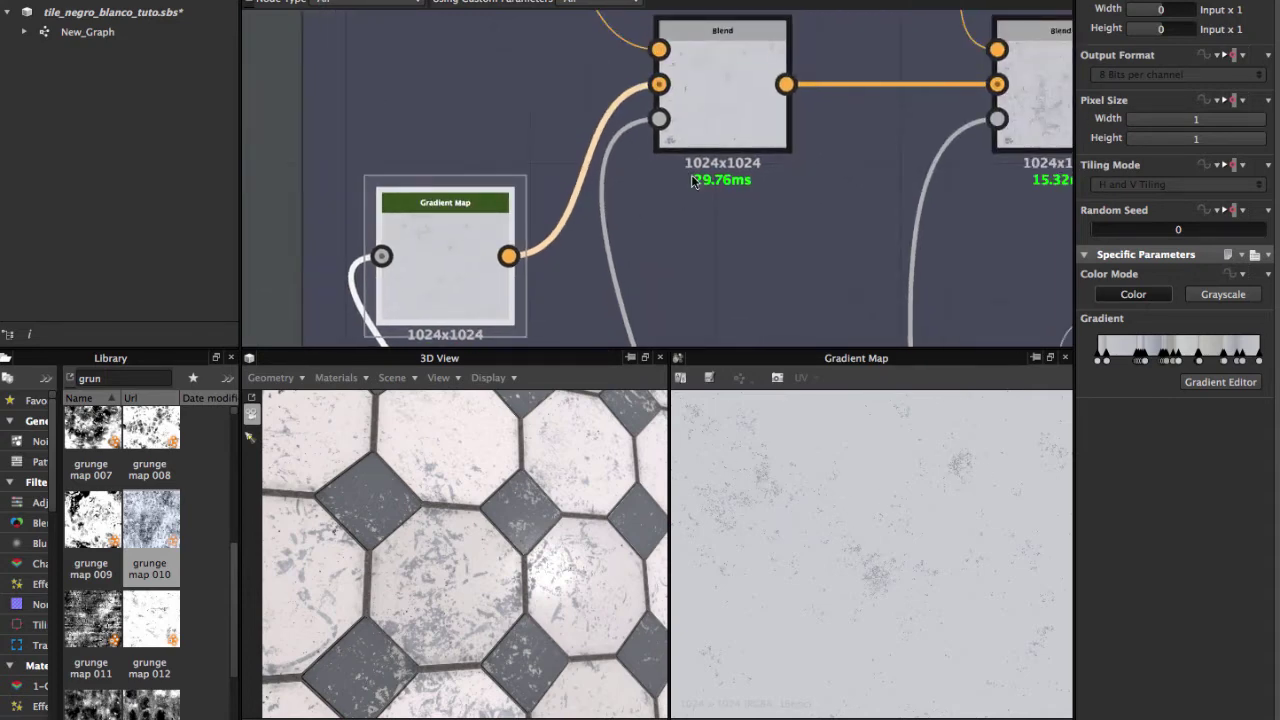
left_click(708, 110)
scroll(708, 110, "down", 3)
middle_click_drag(700, 115, 663, 211)
scroll(663, 215, "up", 2)
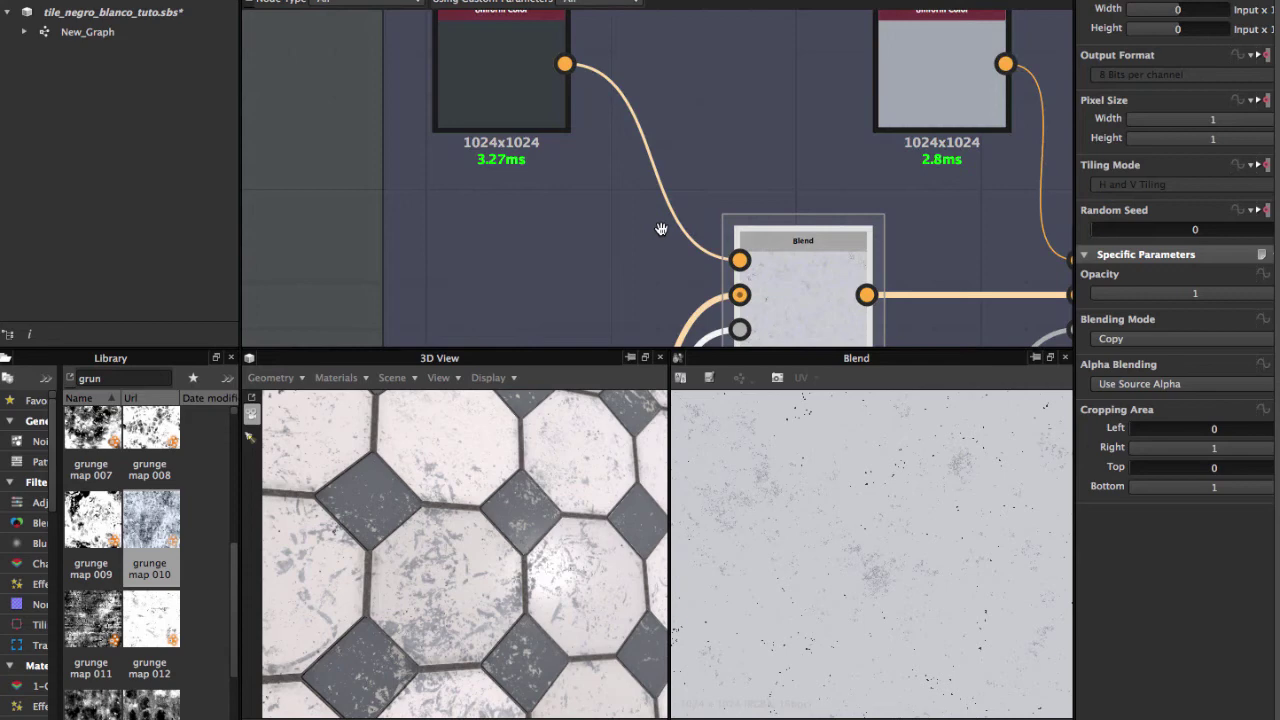
scroll(535, 145, "up", 1)
Check the RGB values of the dark grey Uniform Color node.
left_click(535, 143)
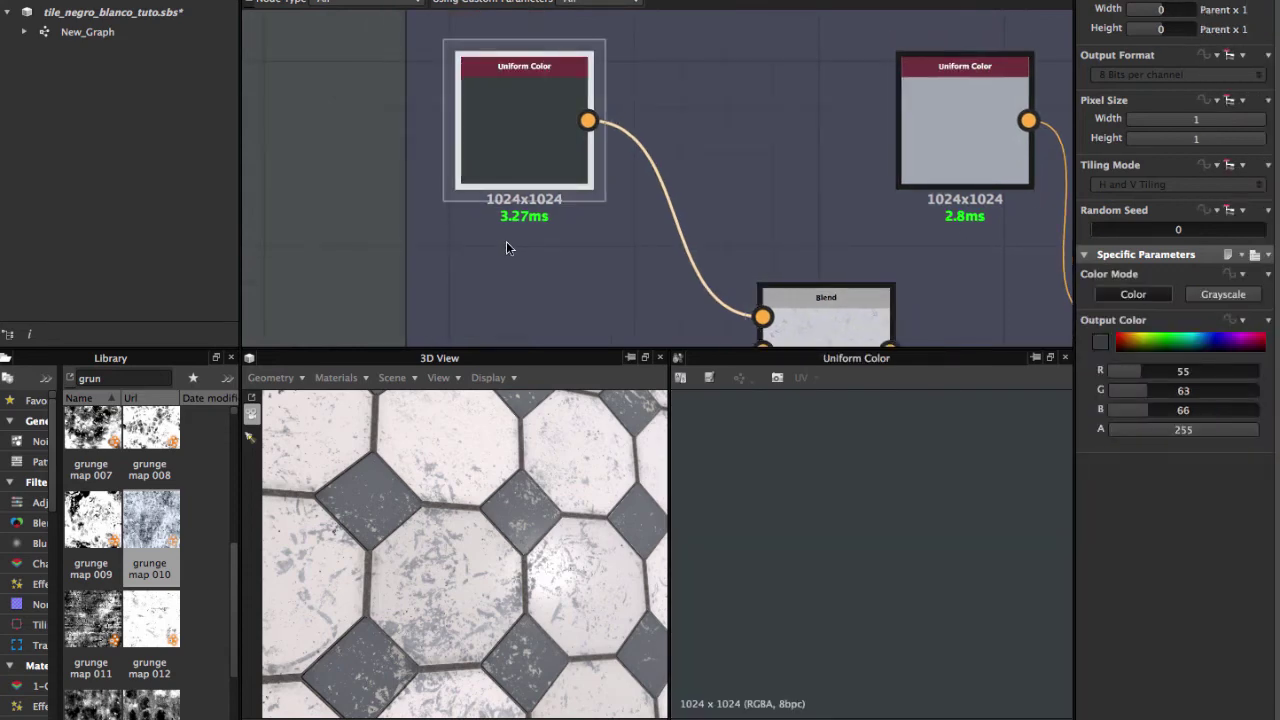
scroll(506, 241, "up", 2)
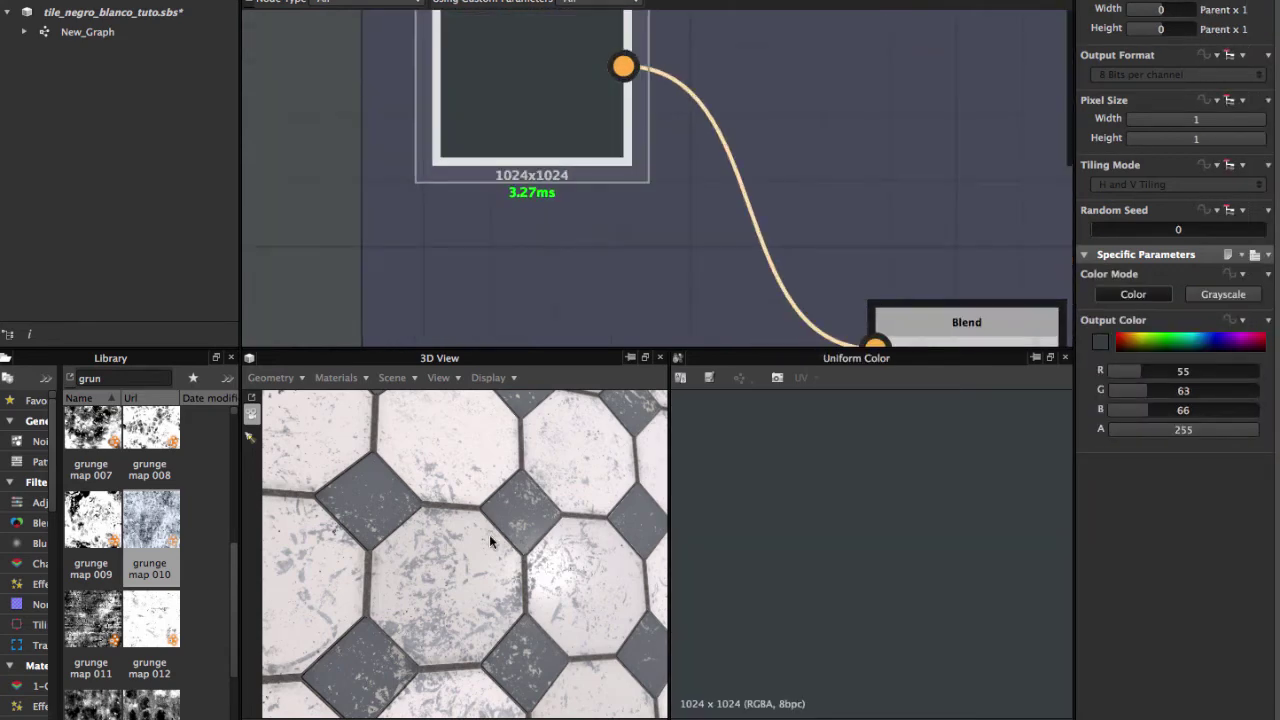
scroll(489, 534, "up", 2)
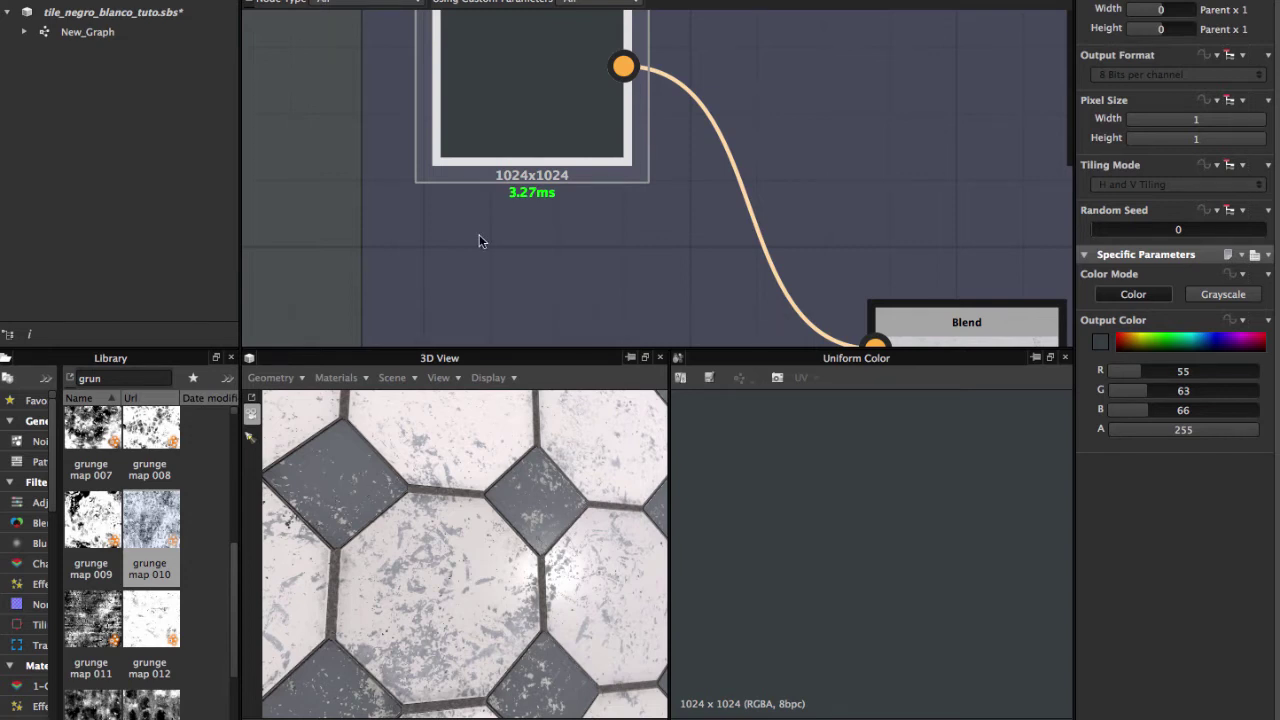
scroll(479, 240, "down", 2)
Preview the Copy-mode Blend overlaying dark specks on the pale grey grime.
middle_click_drag(491, 237, 460, 60)
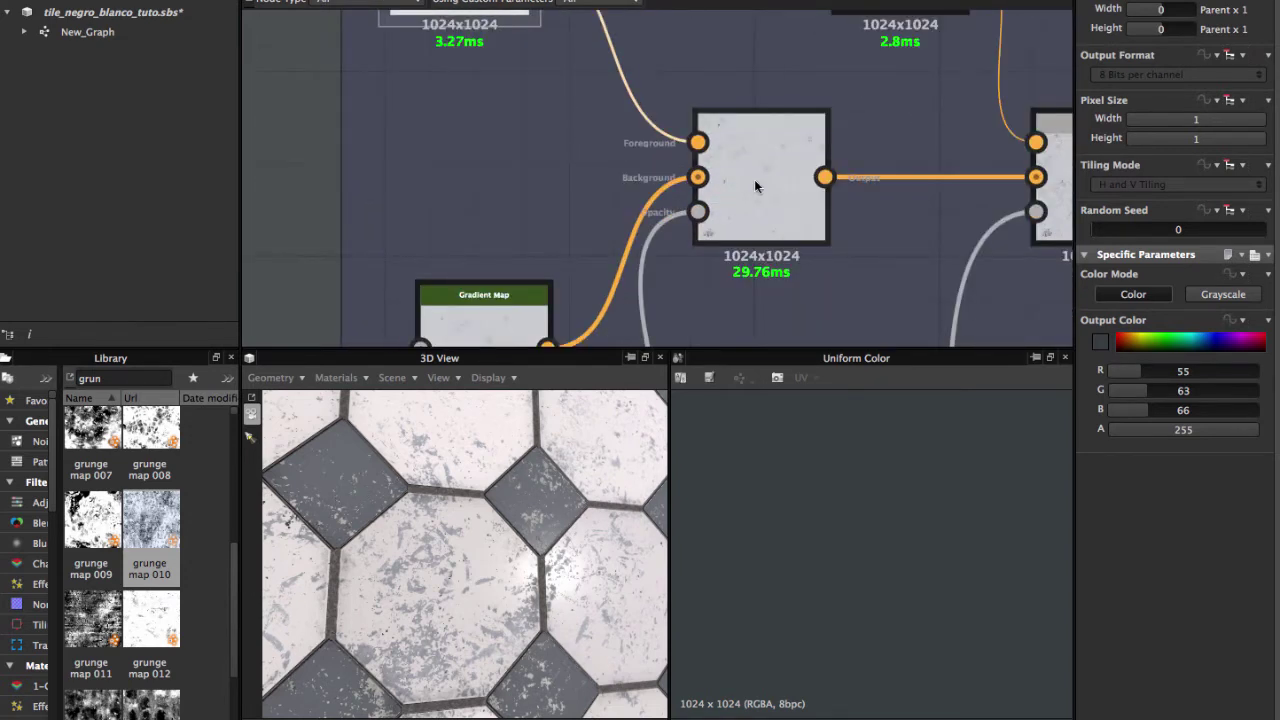
double_click(754, 179)
middle_click_drag(560, 278, 478, 244)
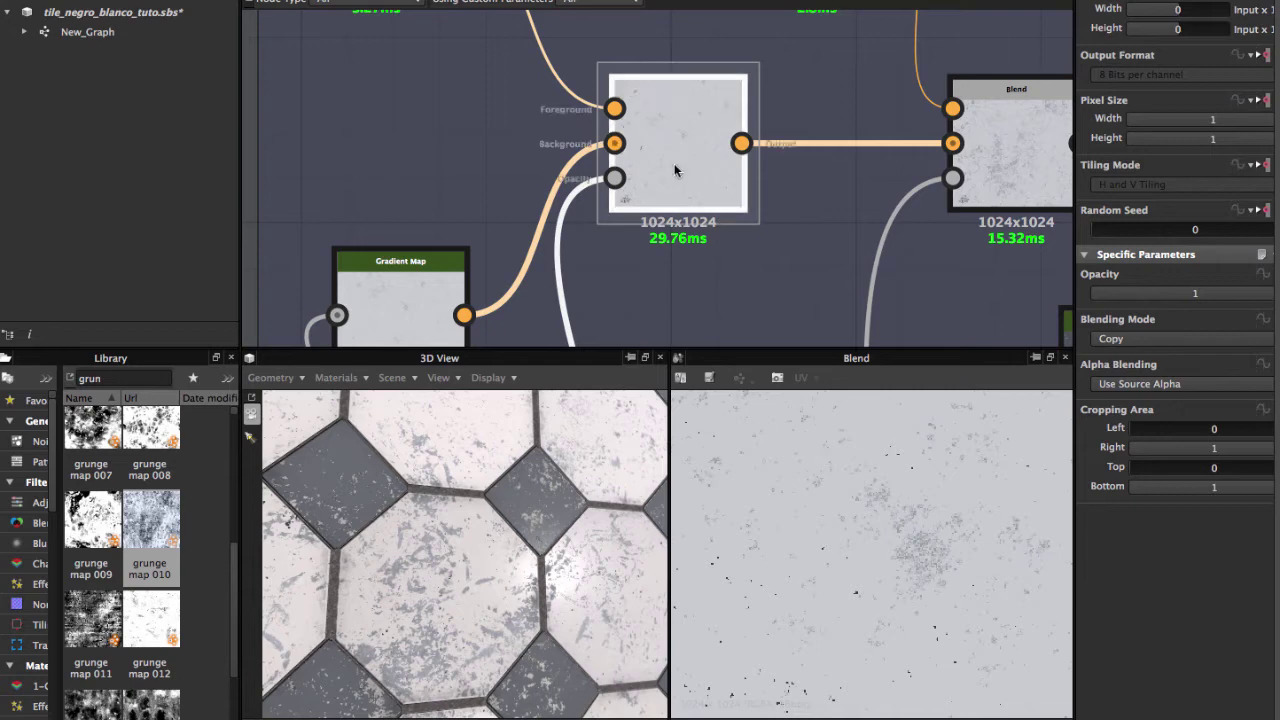
Orbit the 3D preview to show the mesh's curved side.
scroll(480, 457, "down", 3)
mouse_move(486, 499)
left_mouse_down()
mouse_move(521, 565)
mouse_move(545, 555)
left_mouse_up()
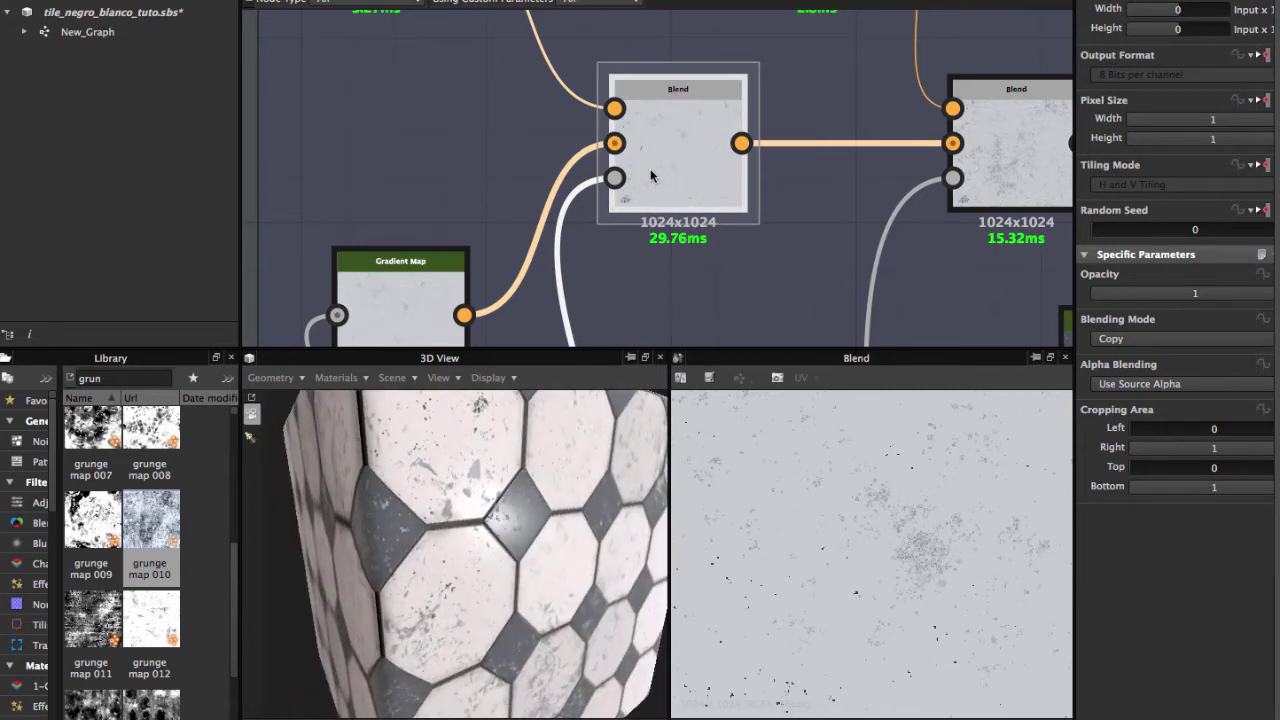
scroll(579, 143, "down", 3)
mouse_move(729, 147)
middle_mouse_down()
mouse_move(601, 147)
mouse_move(593, 188)
middle_mouse_up()
scroll(601, 147, "up", 4)
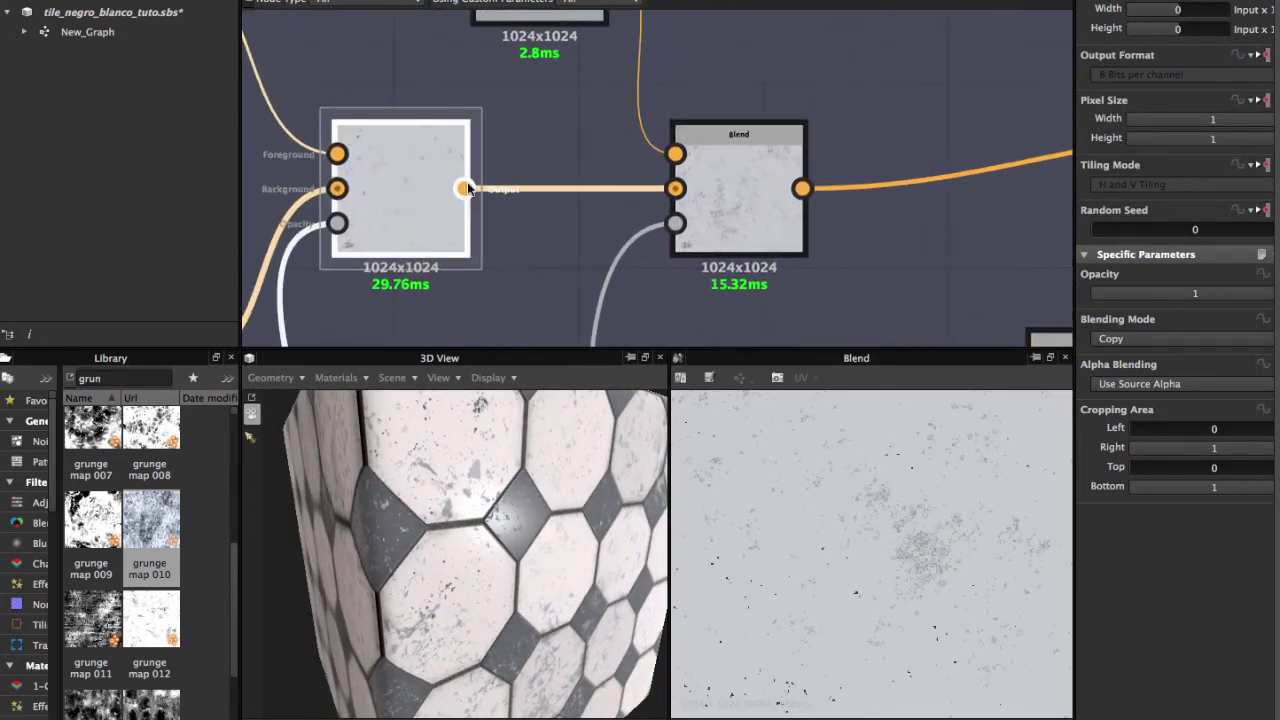
scroll(690, 192, "up", 3)
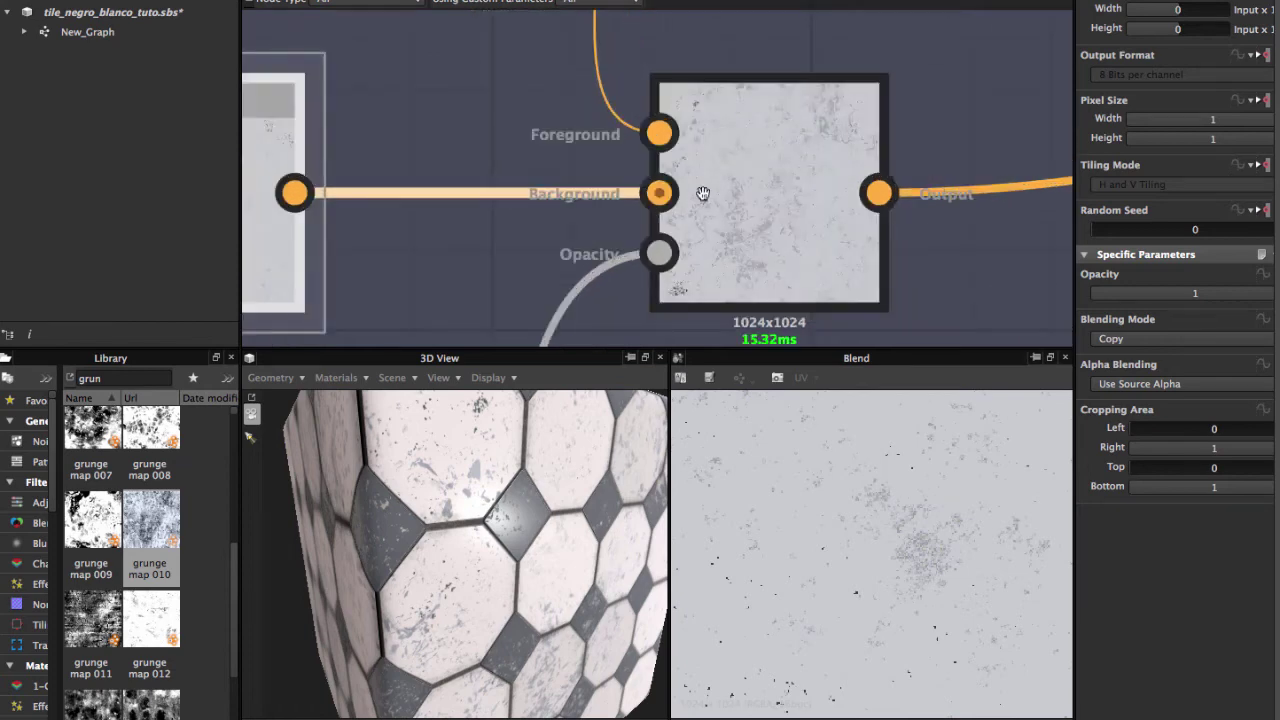
Preview the light grey uniform colour node next to the second Blend.
middle_click_drag(700, 194, 706, 253)
scroll(706, 253, "down", 1)
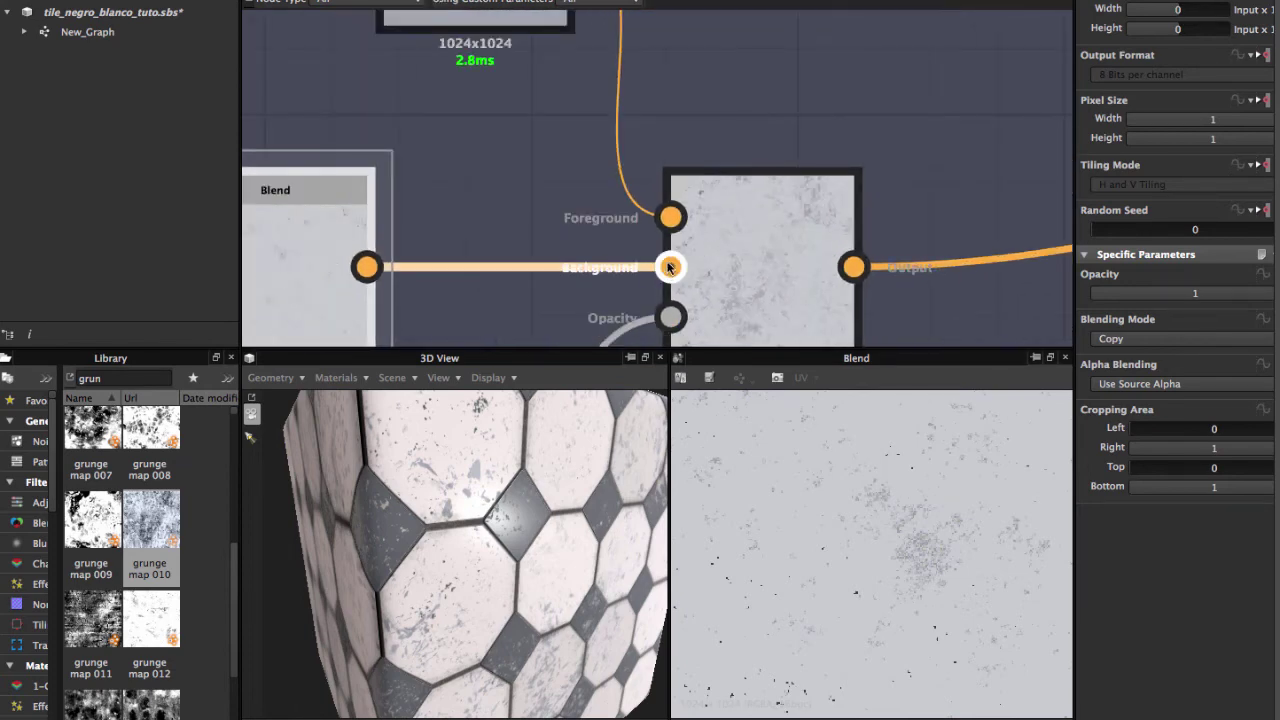
scroll(657, 148, "down", 3)
mouse_move(655, 143)
middle_mouse_down()
mouse_move(655, 241)
mouse_move(677, 194)
middle_mouse_up()
scroll(551, 112, "up", 2)
double_click(523, 100)
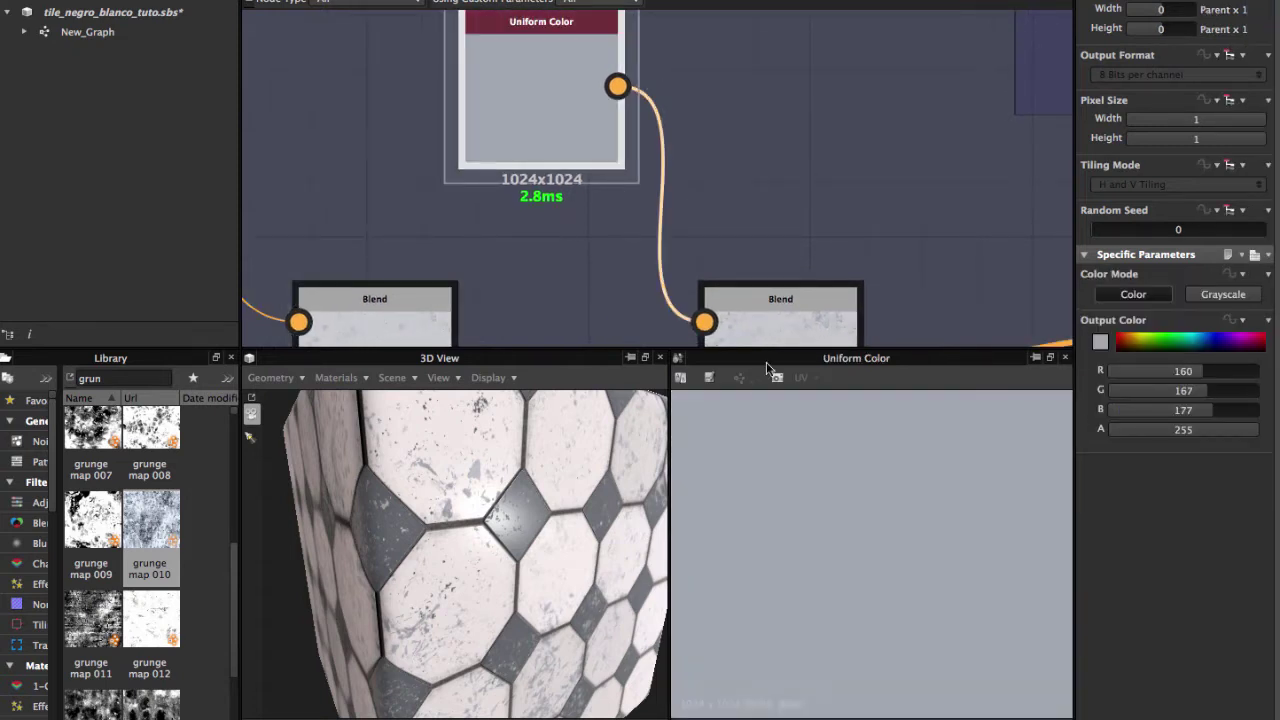
Preview the mask feeding the second Blend node's opacity.
middle_click_drag(757, 265, 725, 139)
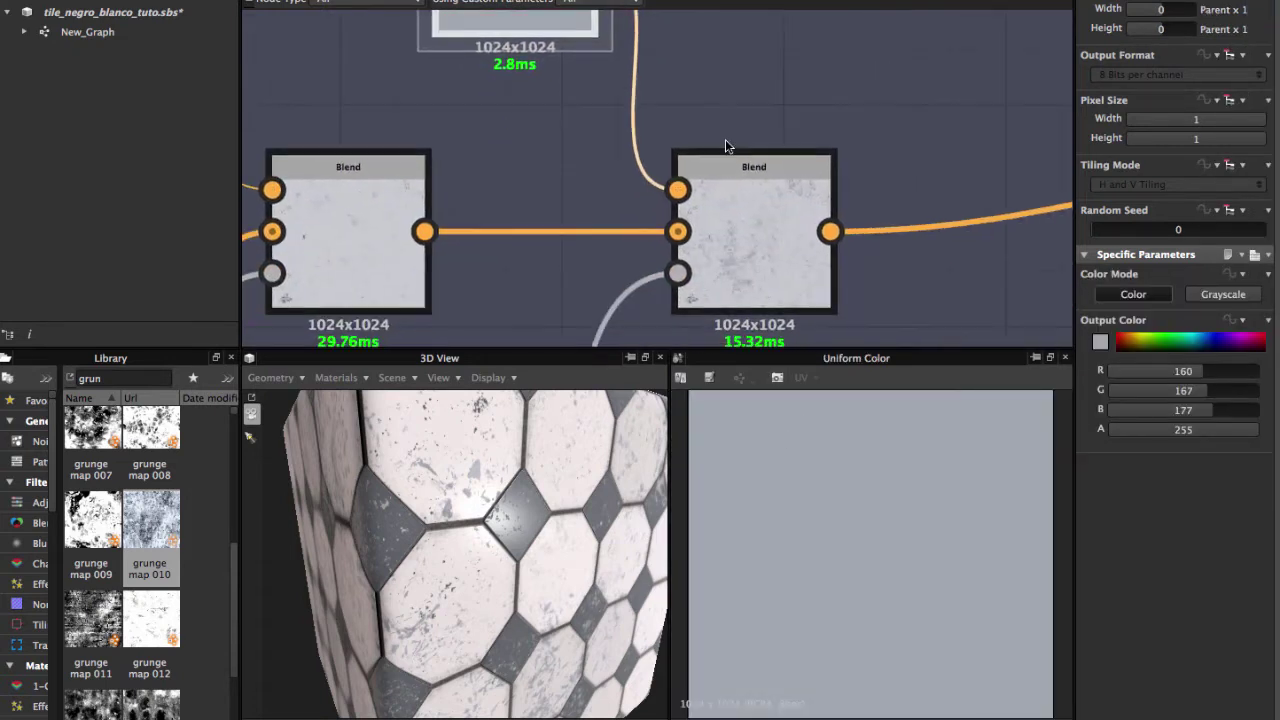
mouse_move(738, 231)
middle_mouse_down()
mouse_move(721, 145)
mouse_move(656, 99)
middle_mouse_up()
left_click(669, 175)
scroll(669, 175, "down", 3)
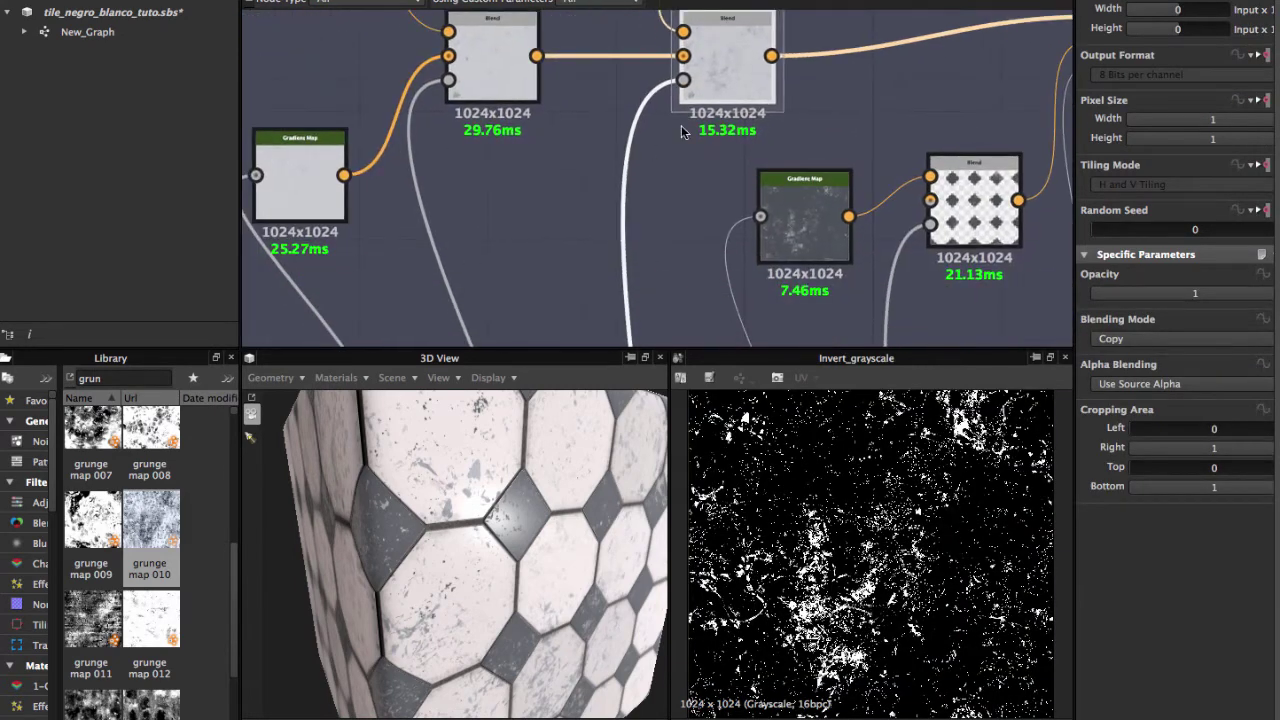
scroll(662, 192, "down", 3)
Pan the graph past the Noise Marble frame to the tile-blending nodes.
middle_click_drag(662, 192, 624, 226)
scroll(663, 189, "up", 3)
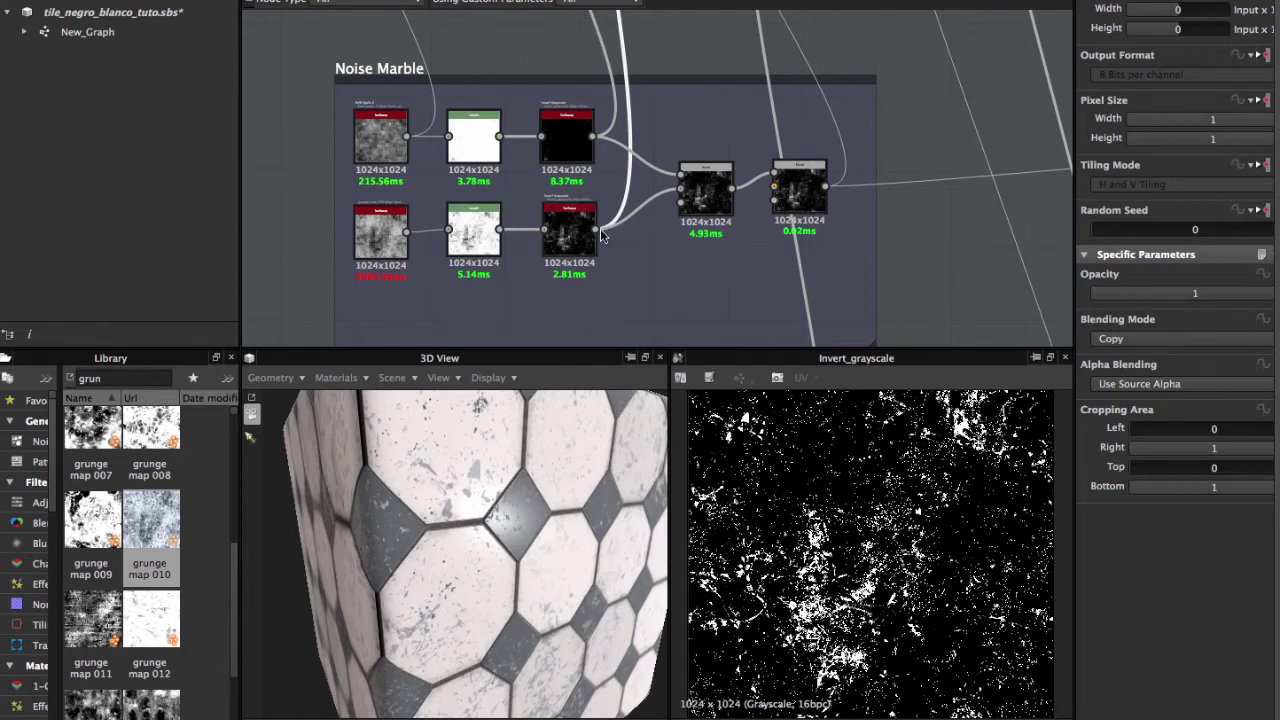
middle_click_drag(631, 66, 624, 281)
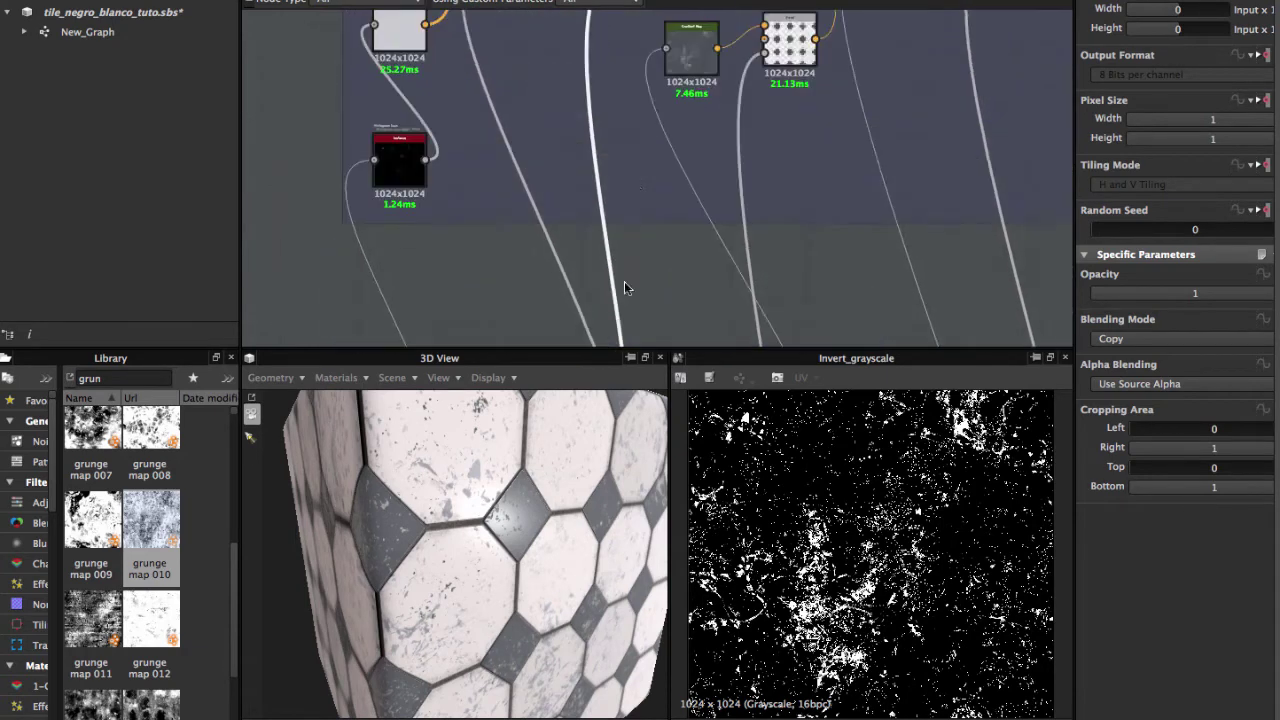
middle_click_drag(631, 74, 631, 160)
Preview the grunge Blend node's output, then zoom and pan toward the blend nodes.
double_click(631, 160)
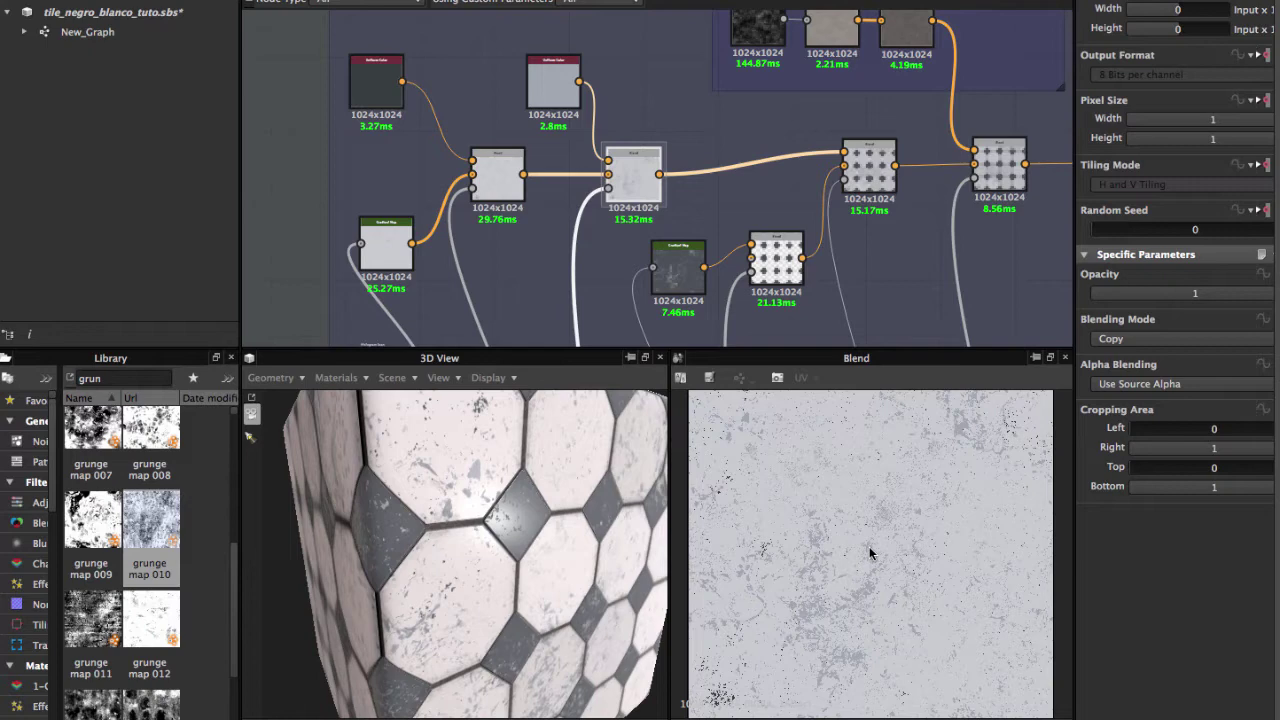
scroll(869, 548, "up", 2)
scroll(868, 542, "up", 1)
scroll(868, 542, "up", 1)
scroll(868, 545, "up", 1)
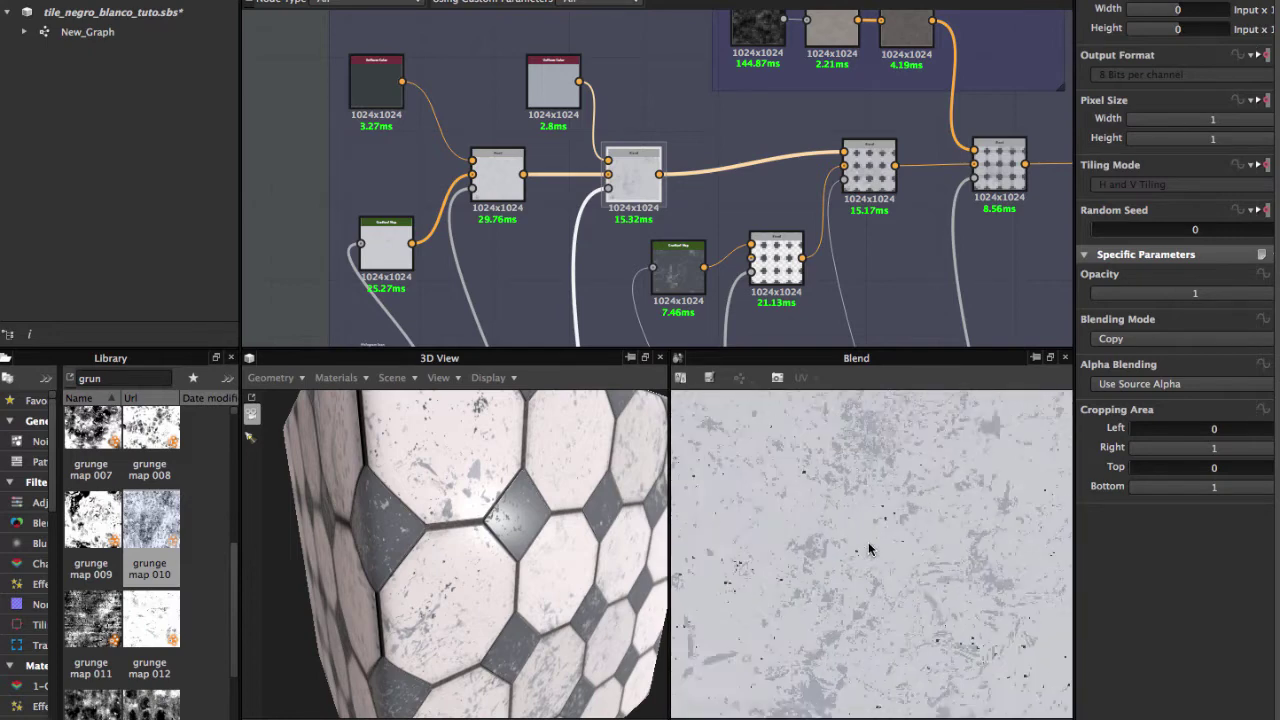
scroll(868, 542, "down", 1)
scroll(868, 542, "down", 1)
scroll(868, 542, "down", 2)
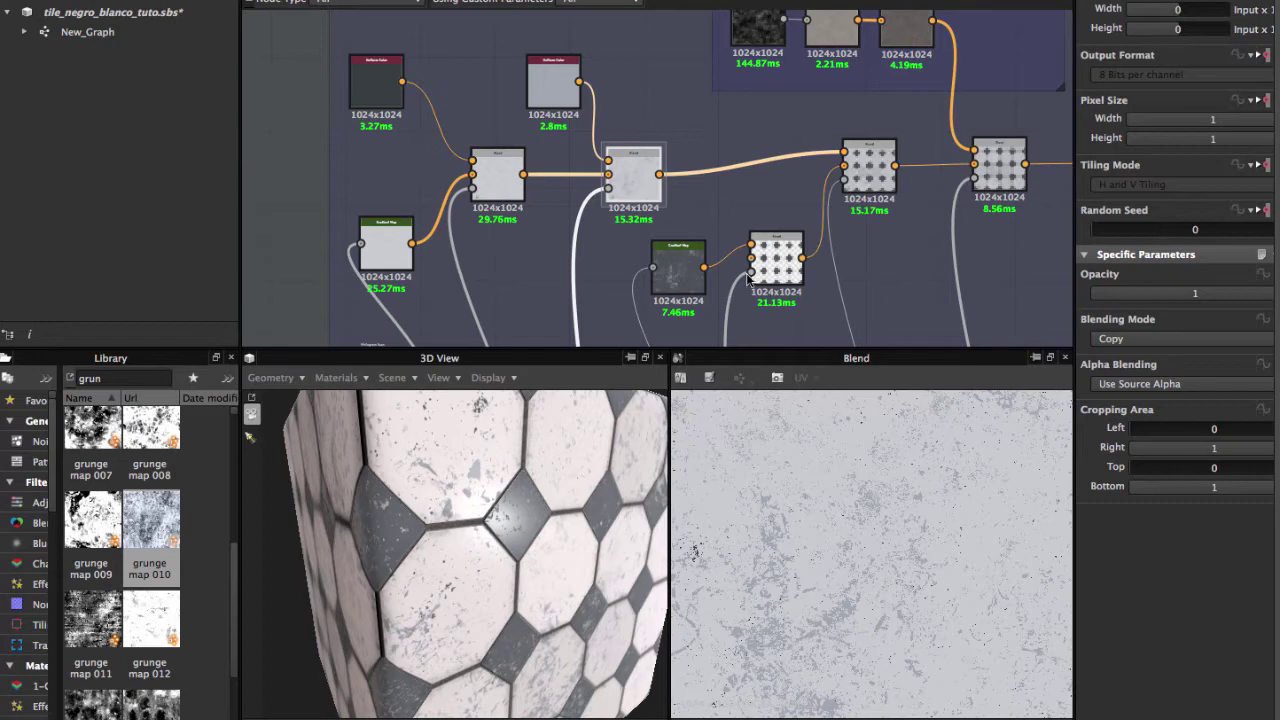
mouse_move(728, 247)
middle_mouse_down()
mouse_move(714, 183)
mouse_move(636, 289)
middle_mouse_up()
scroll(698, 186, "up", 3)
Preview the tile-pattern Blend, then shift it, the pattern node and Gradient Map left.
double_click(856, 110)
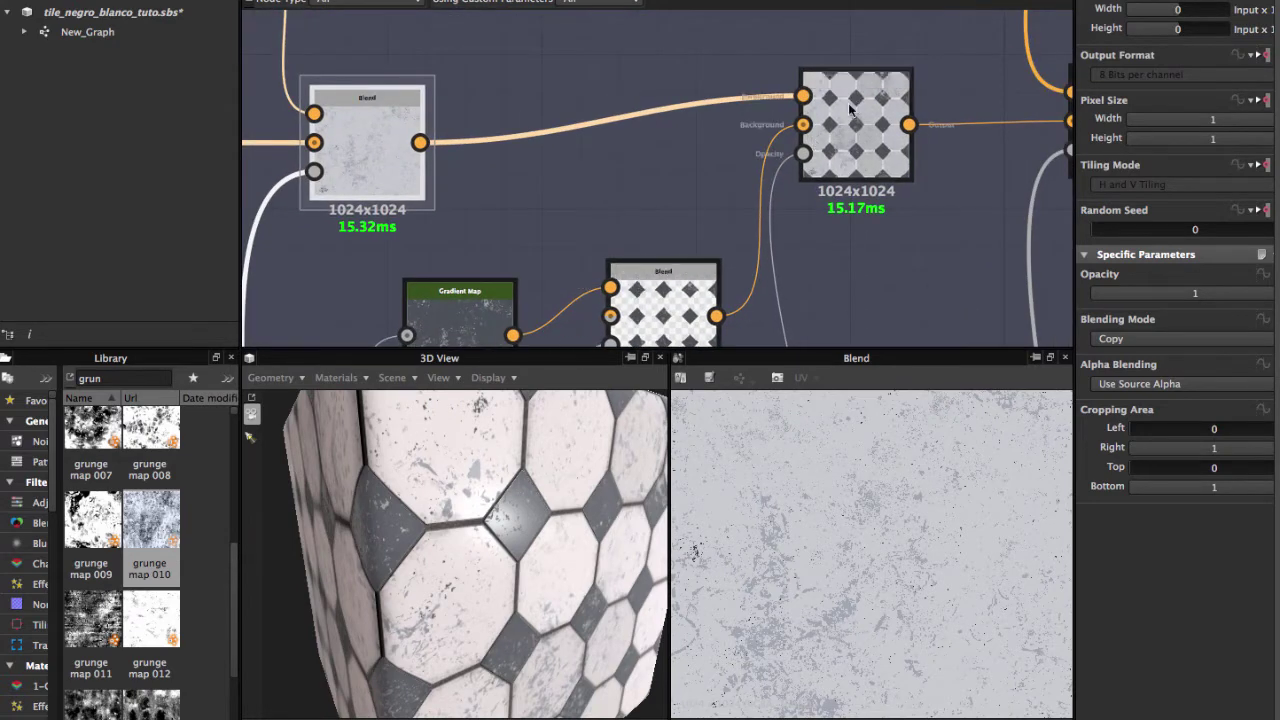
left_click_drag(856, 110, 767, 125)
mouse_move(678, 295)
left_mouse_down()
mouse_move(614, 226)
mouse_move(514, 250)
left_mouse_up()
scroll(727, 145, "down", 2)
scroll(679, 260, "down", 2)
mouse_move(679, 260)
middle_mouse_down()
mouse_move(697, 43)
mouse_move(675, 38)
mouse_move(630, 118)
middle_mouse_up()
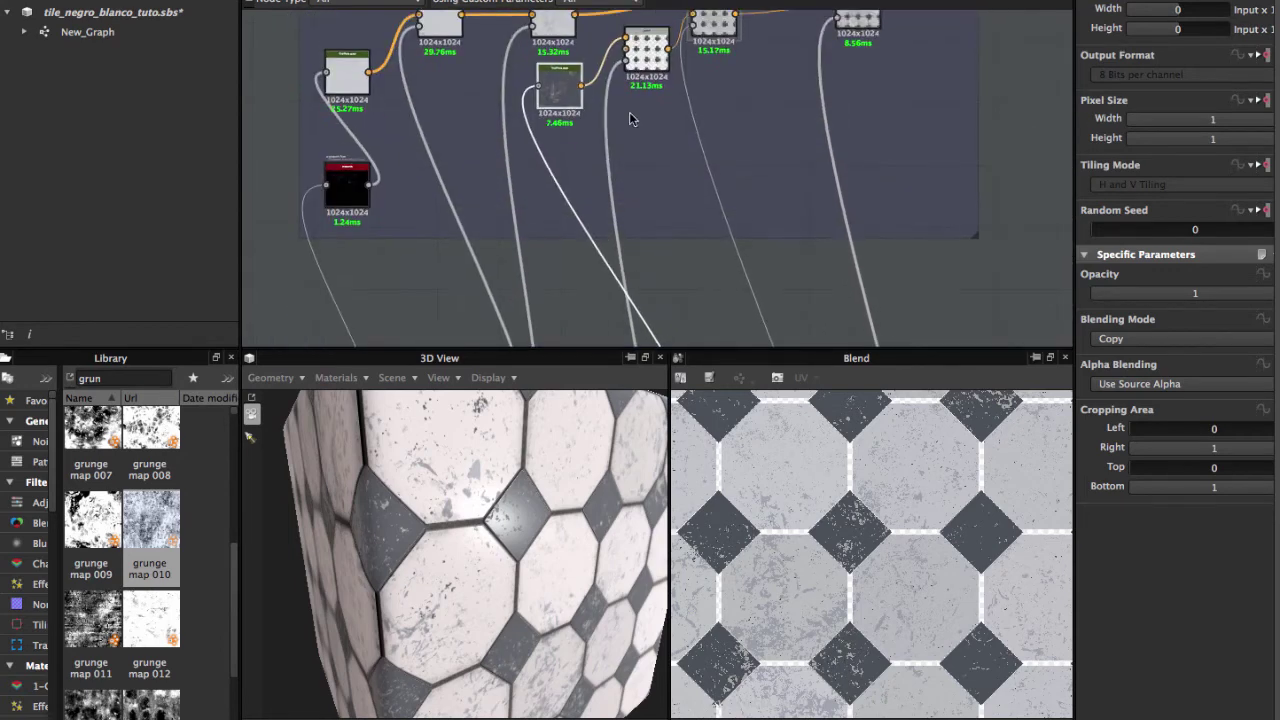
Preview the Gradient Map output and the black-and-white grunge mask.
double_click(560, 87)
scroll(560, 90, "up", 3)
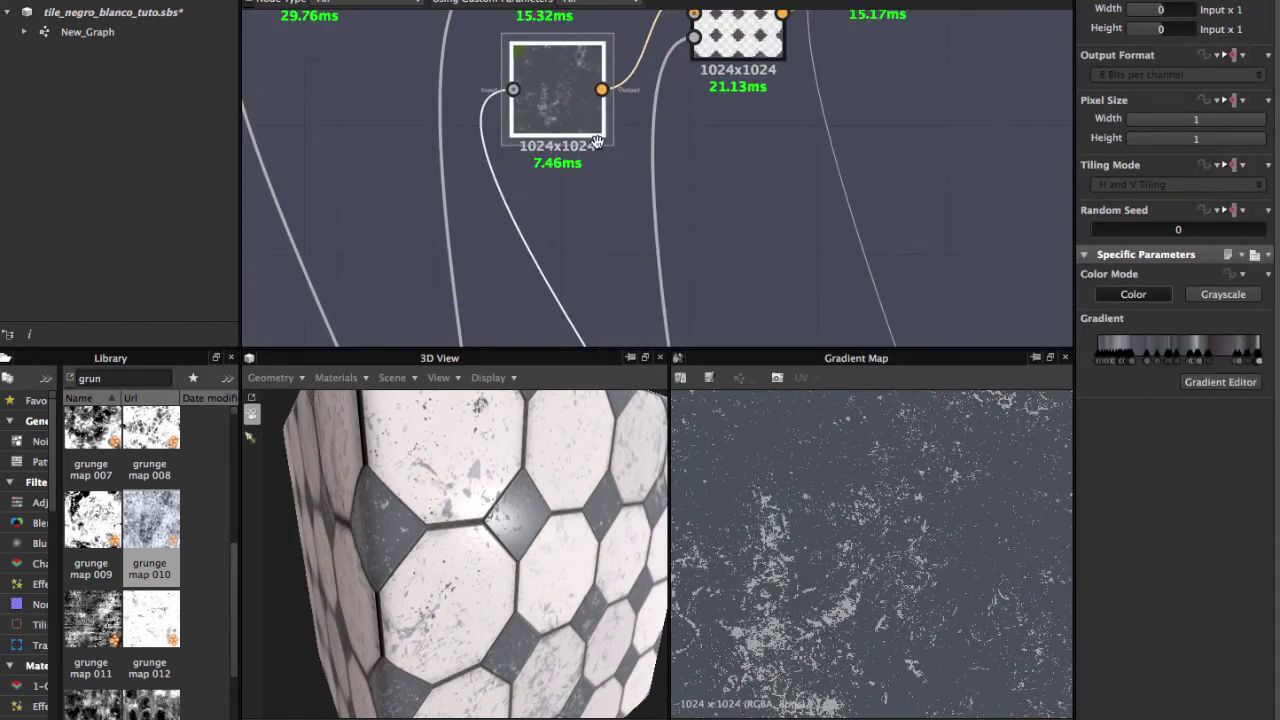
middle_click_drag(666, 254, 676, 294)
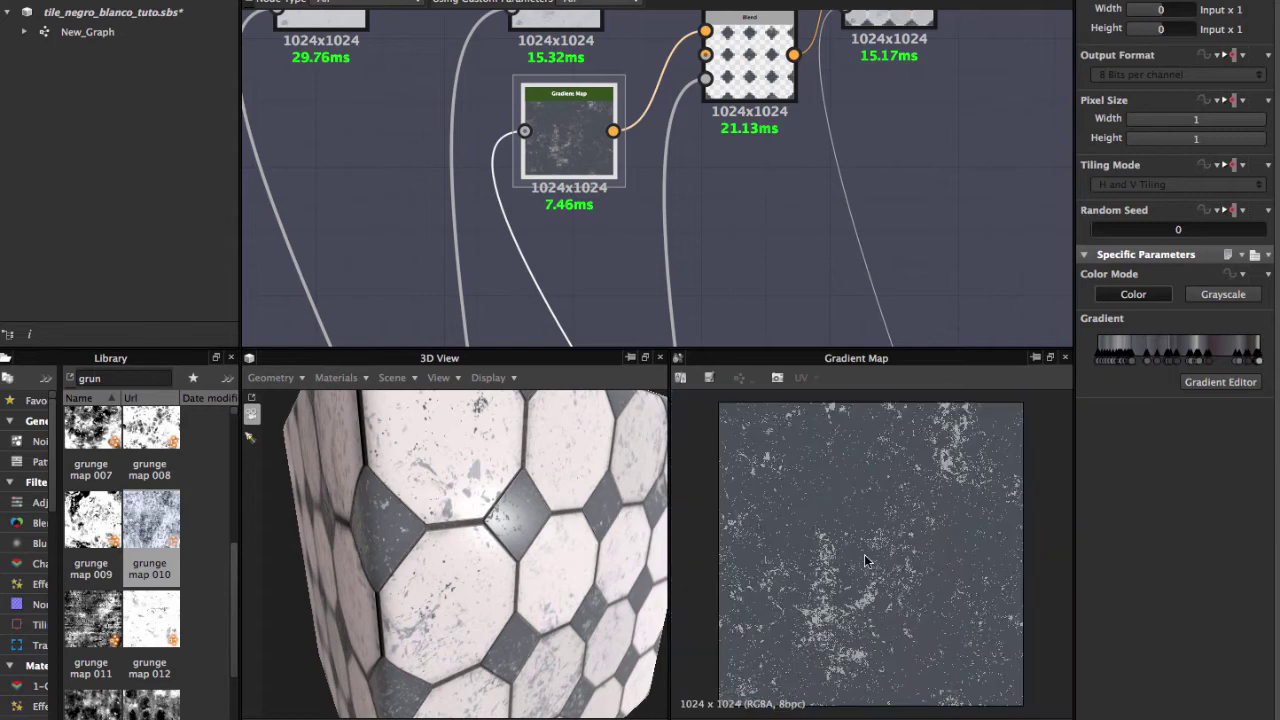
scroll(864, 554, "down", 3)
left_click(525, 131)
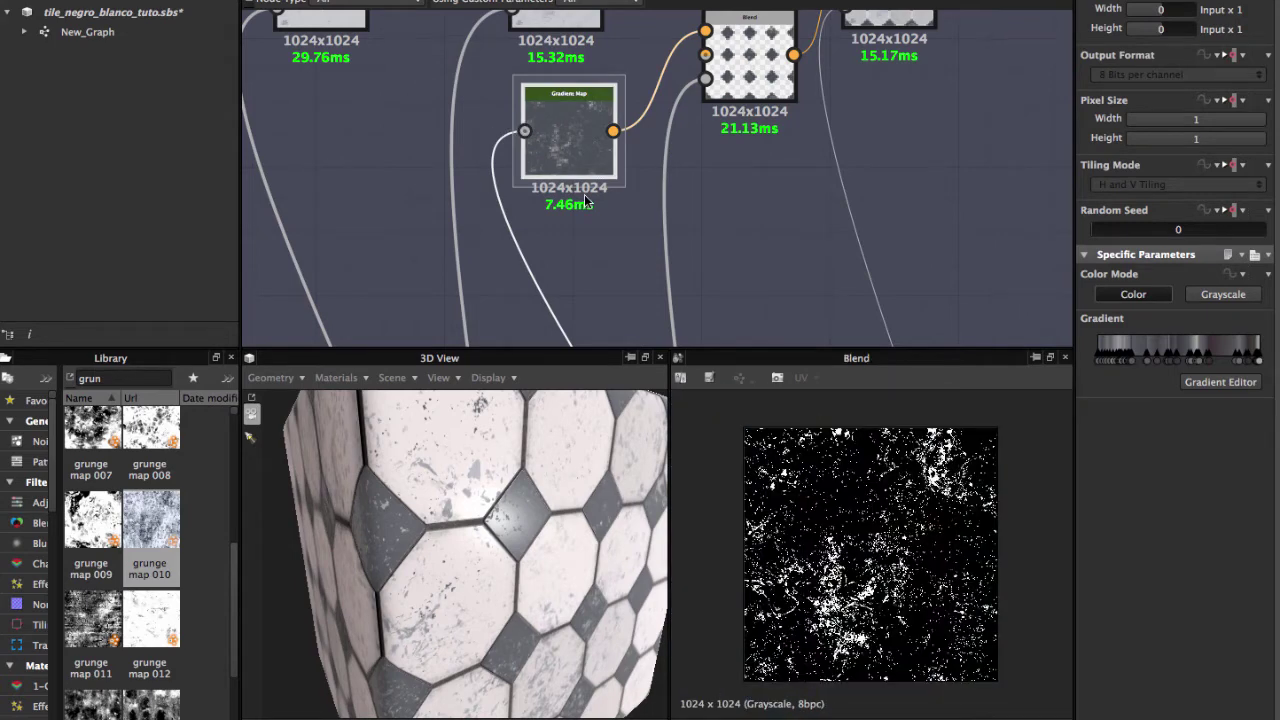
Inspect the final Noise Marble Blend node within its frame.
scroll(586, 203, "down", 3)
mouse_move(663, 260)
middle_mouse_down()
mouse_move(663, 157)
mouse_move(694, 143)
middle_mouse_up()
scroll(622, 214, "up", 3)
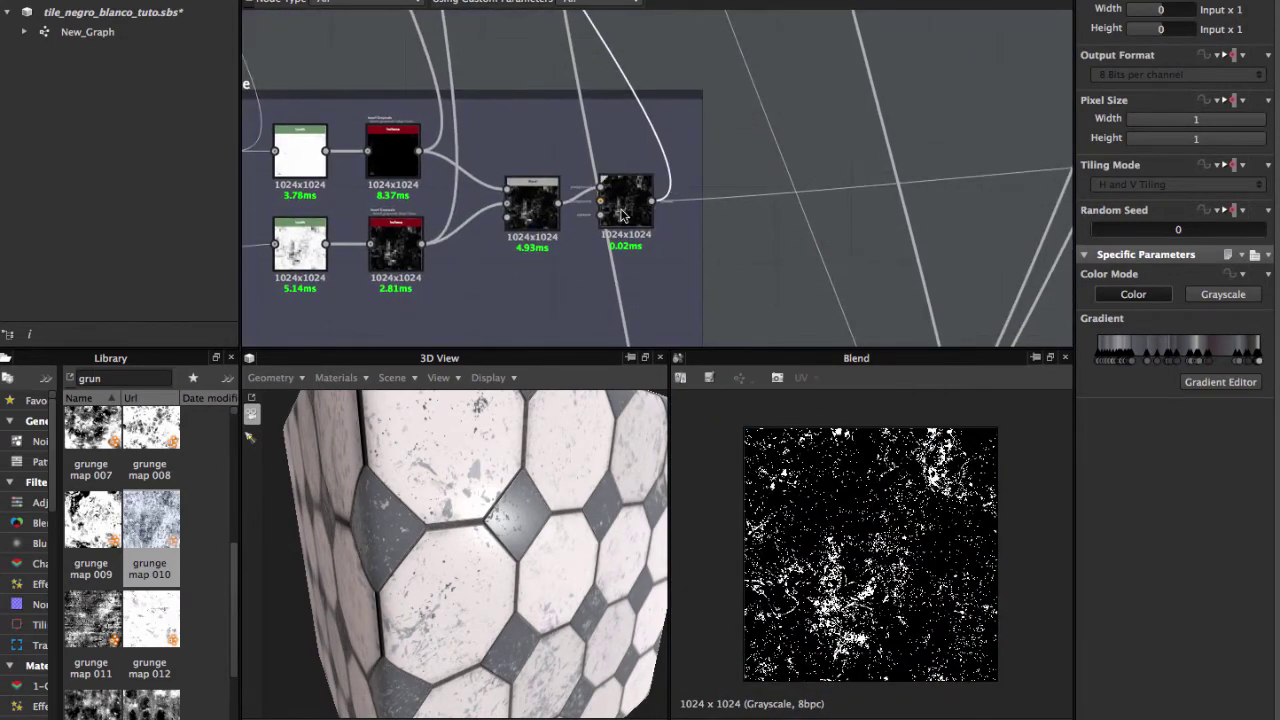
left_click(628, 213)
scroll(628, 213, "up", 3)
scroll(625, 212, "up", 2)
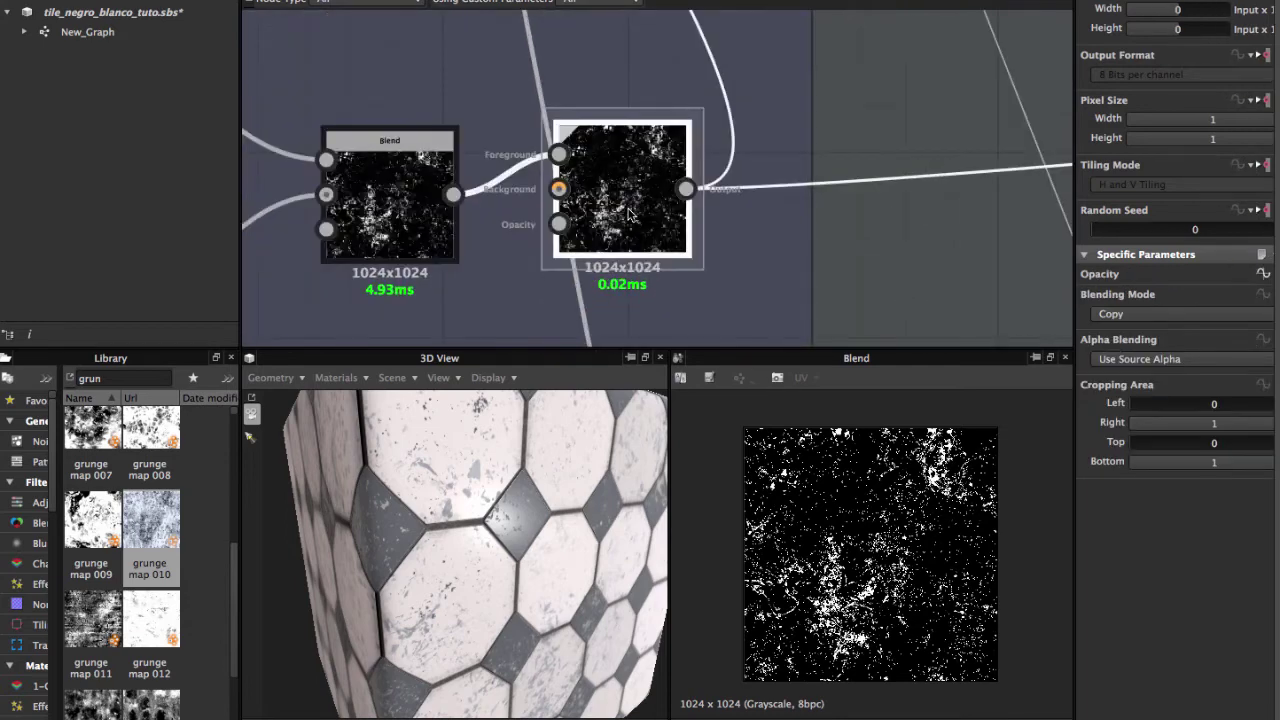
scroll(538, 210, "down", 3)
middle_click_drag(520, 143, 809, 189)
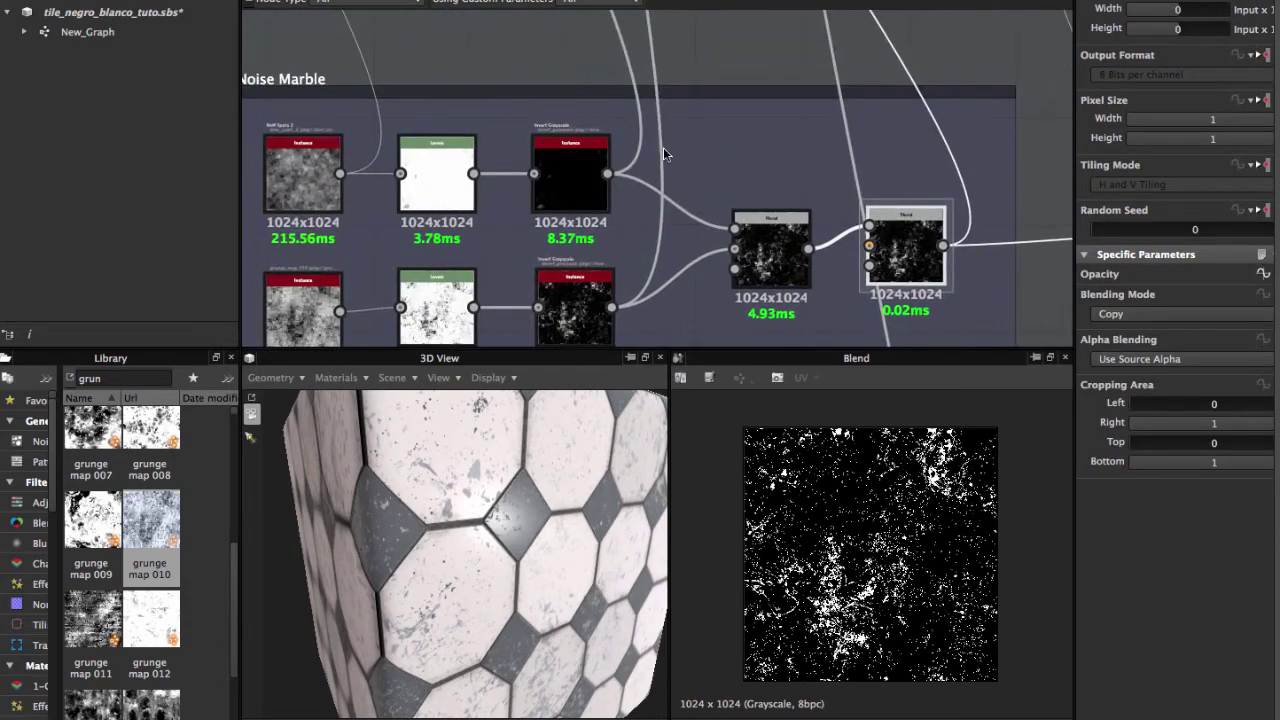
Return to the tile nodes and preview the Gradient Map output again.
middle_click_drag(889, 208, 736, 300)
middle_click_drag(740, 236, 663, 306)
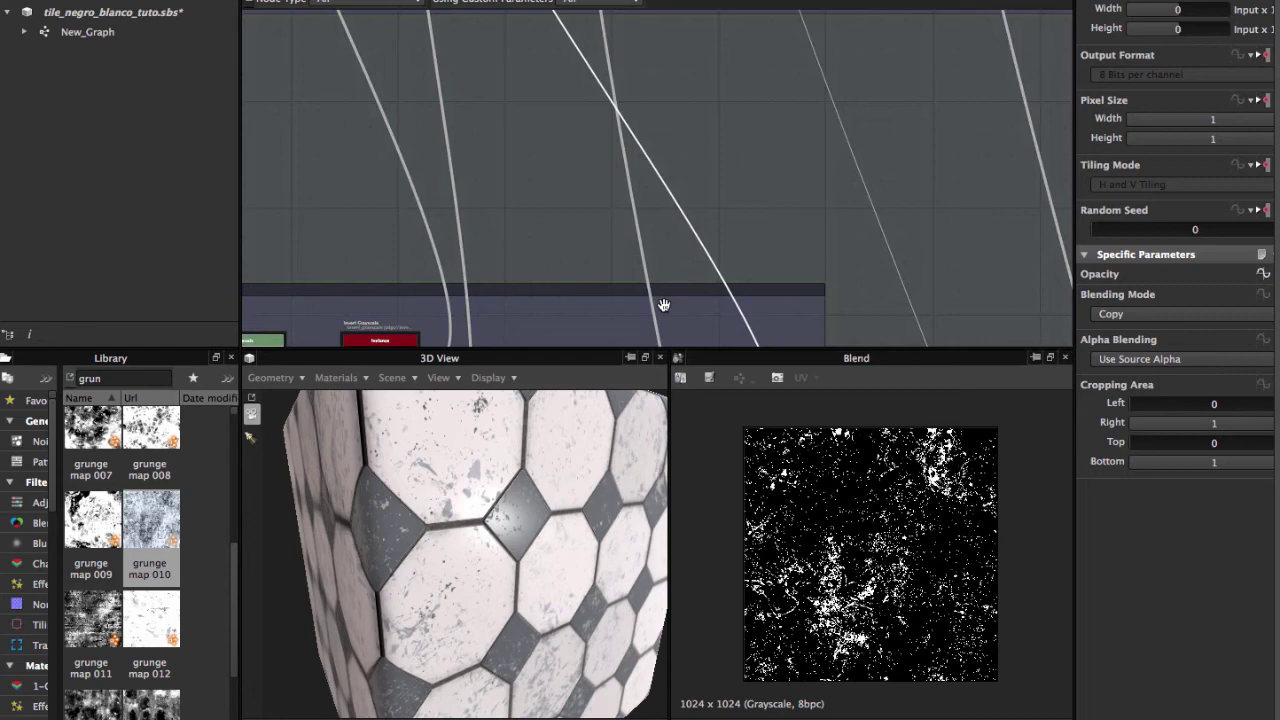
scroll(603, 314, "down", 2)
scroll(566, 229, "up", 2)
double_click(510, 190)
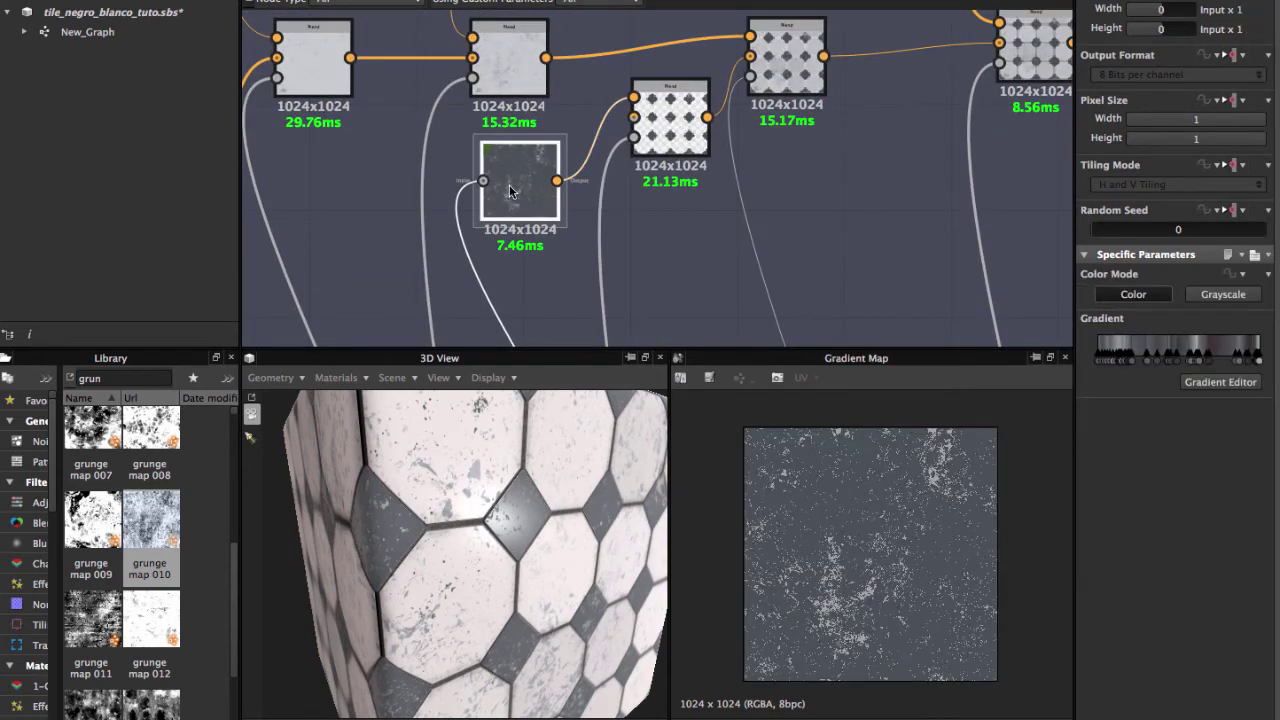
scroll(511, 182, "up", 2)
scroll(852, 537, "up", 2)
scroll(851, 537, "up", 1)
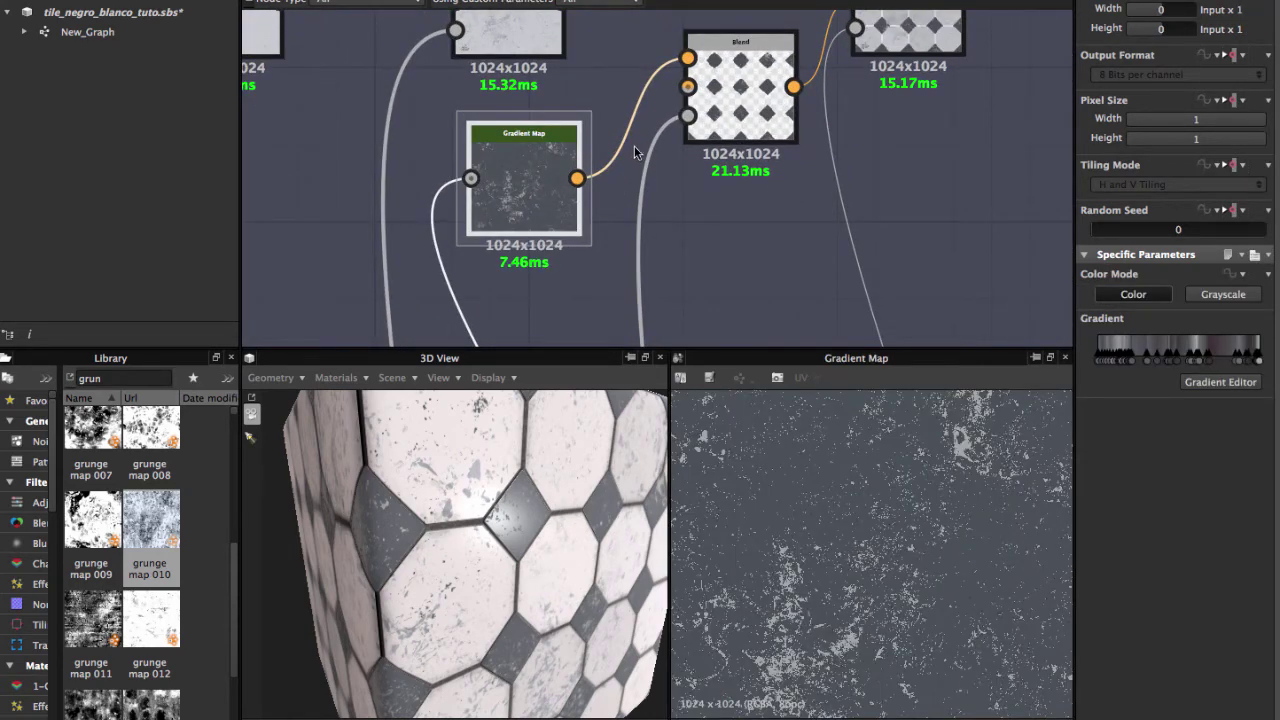
Preview the dark diamond Blend, its Tile_generator diamond mask, and the grunge-covered diamond Blend.
middle_click_drag(736, 95, 668, 143)
double_click(668, 143)
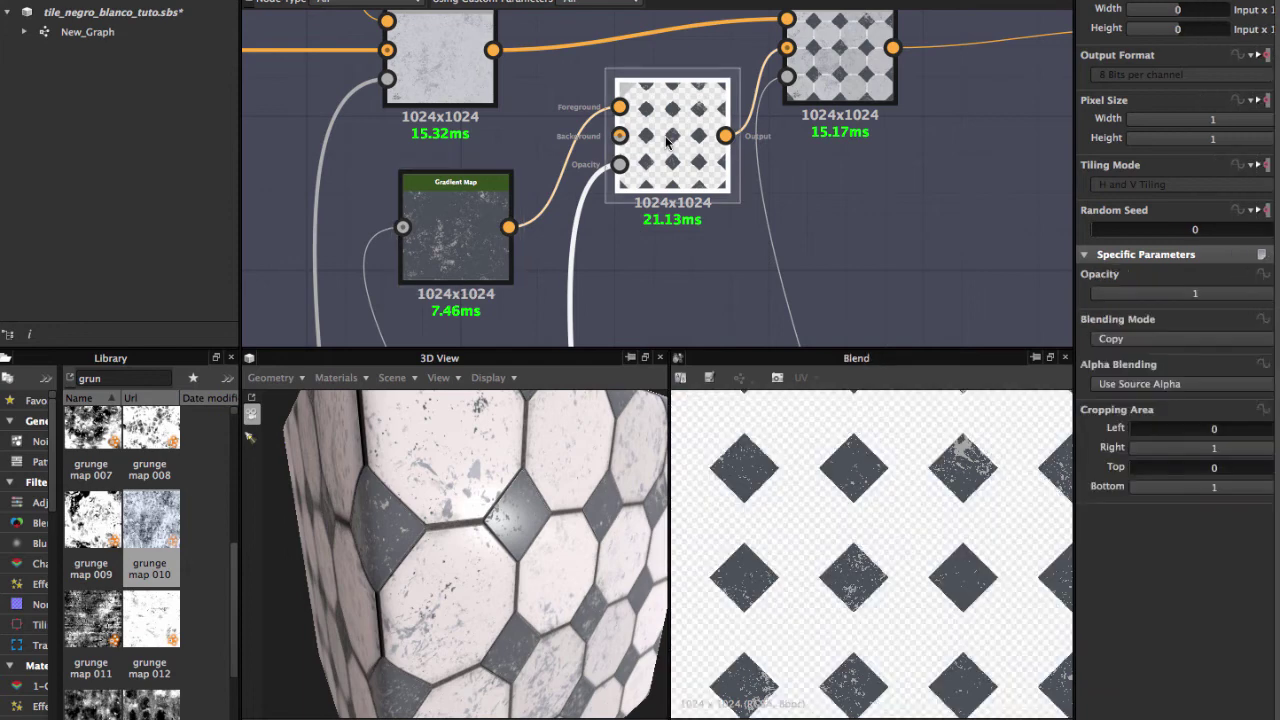
double_click(620, 165)
scroll(624, 165, "down", 2)
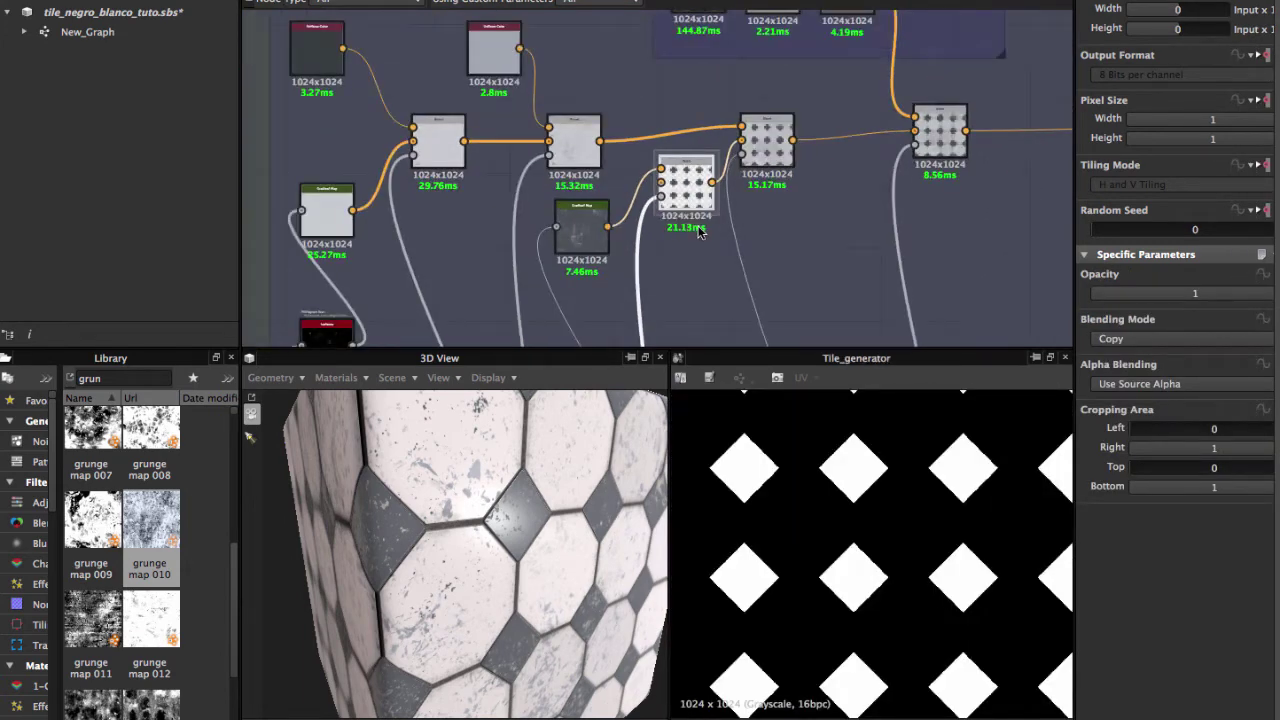
scroll(624, 165, "down", 2)
mouse_move(668, 142)
middle_mouse_down()
mouse_move(672, 86)
mouse_move(629, 248)
middle_mouse_up()
scroll(642, 205, "up", 2)
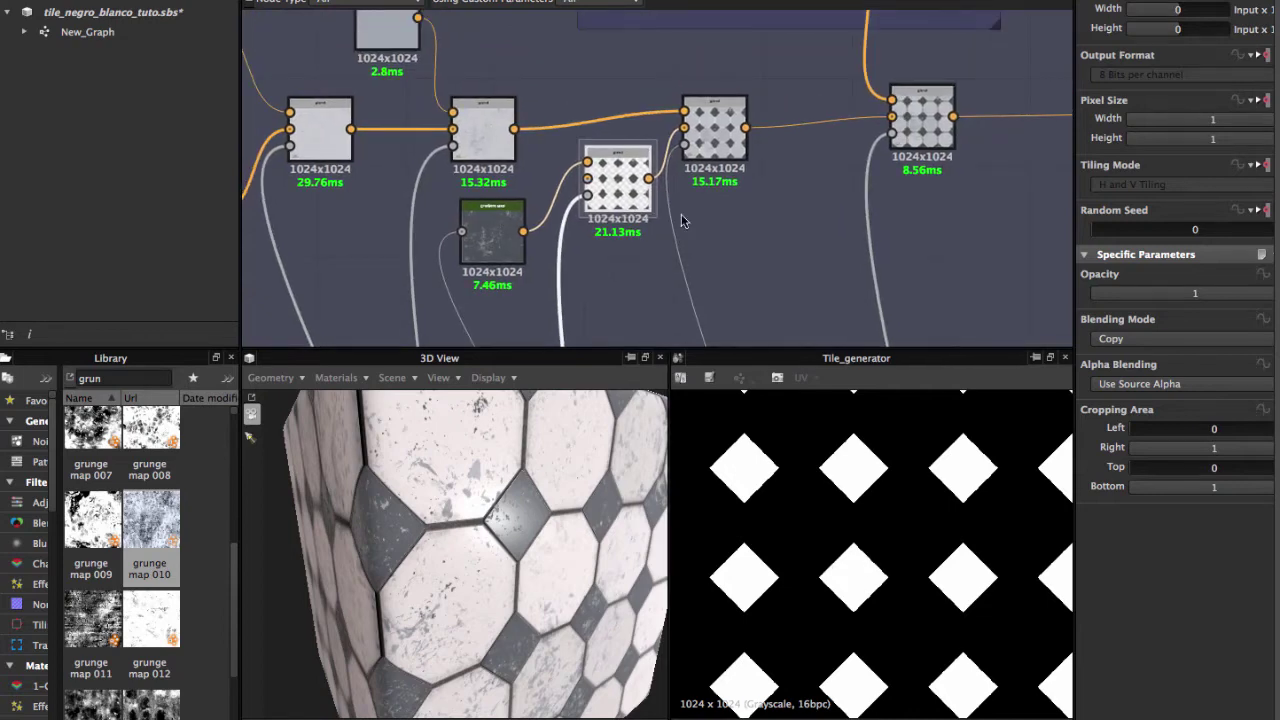
double_click(617, 198)
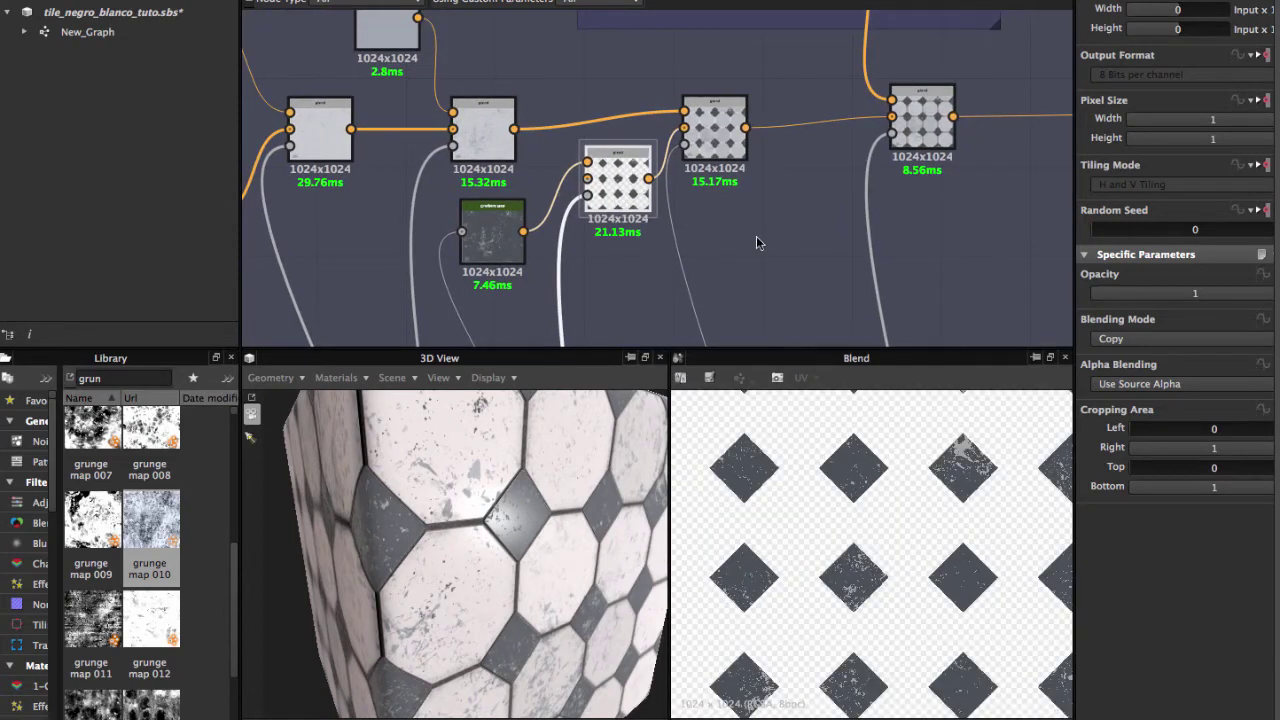
Nudge the diamond Blend left, then preview the next, grunge and tile-pattern Blend nodes.
middle_click_drag(672, 165, 620, 265)
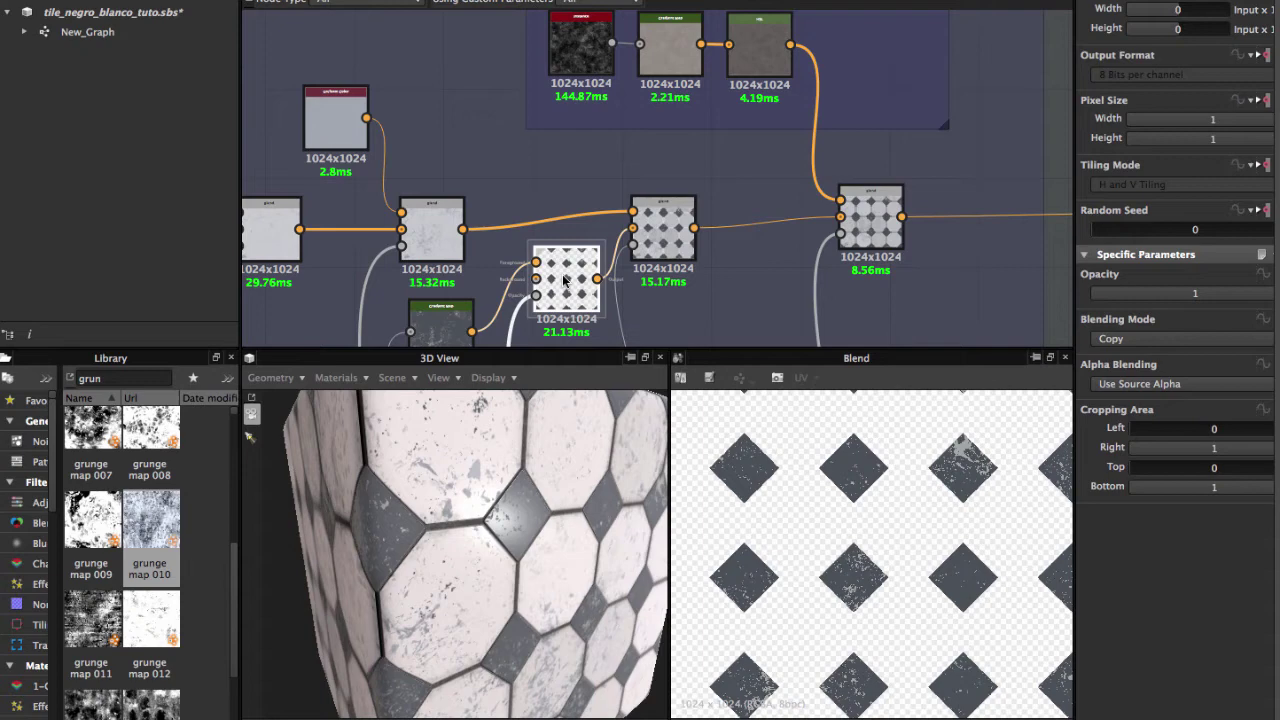
left_click_drag(565, 281, 542, 281)
double_click(679, 250)
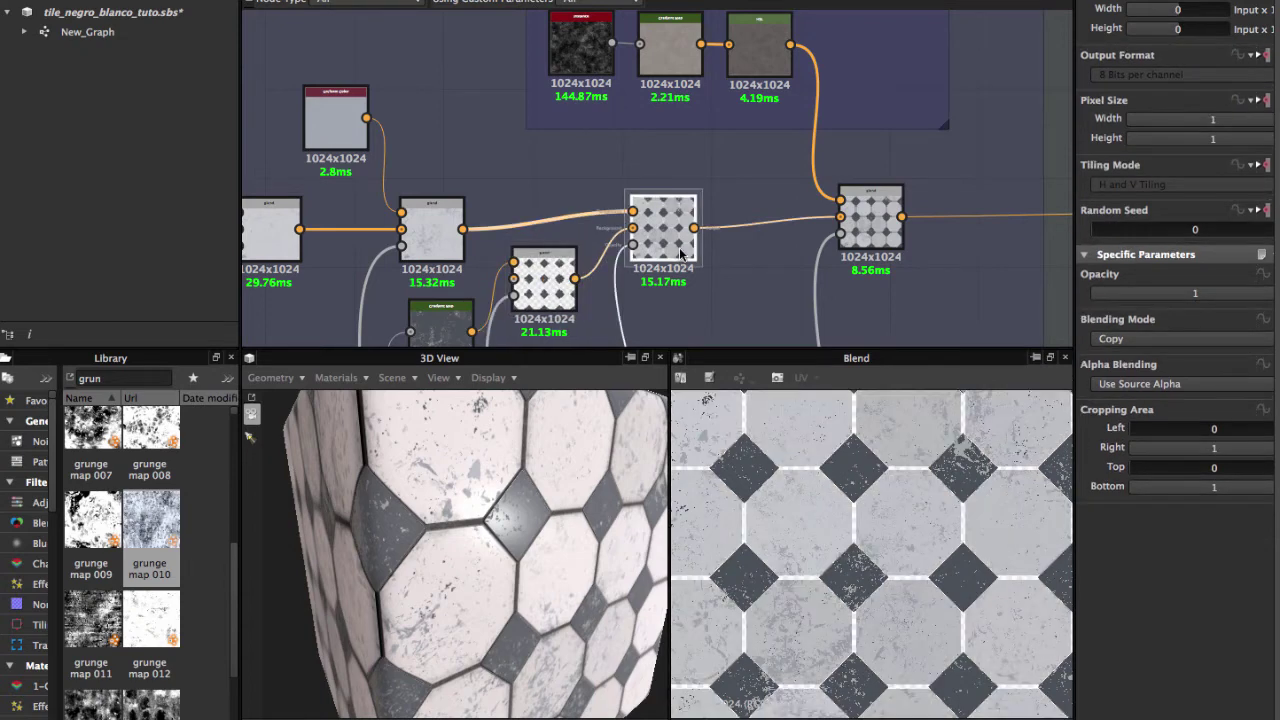
scroll(679, 247, "up", 2)
middle_click_drag(679, 247, 870, 160)
double_click(478, 181)
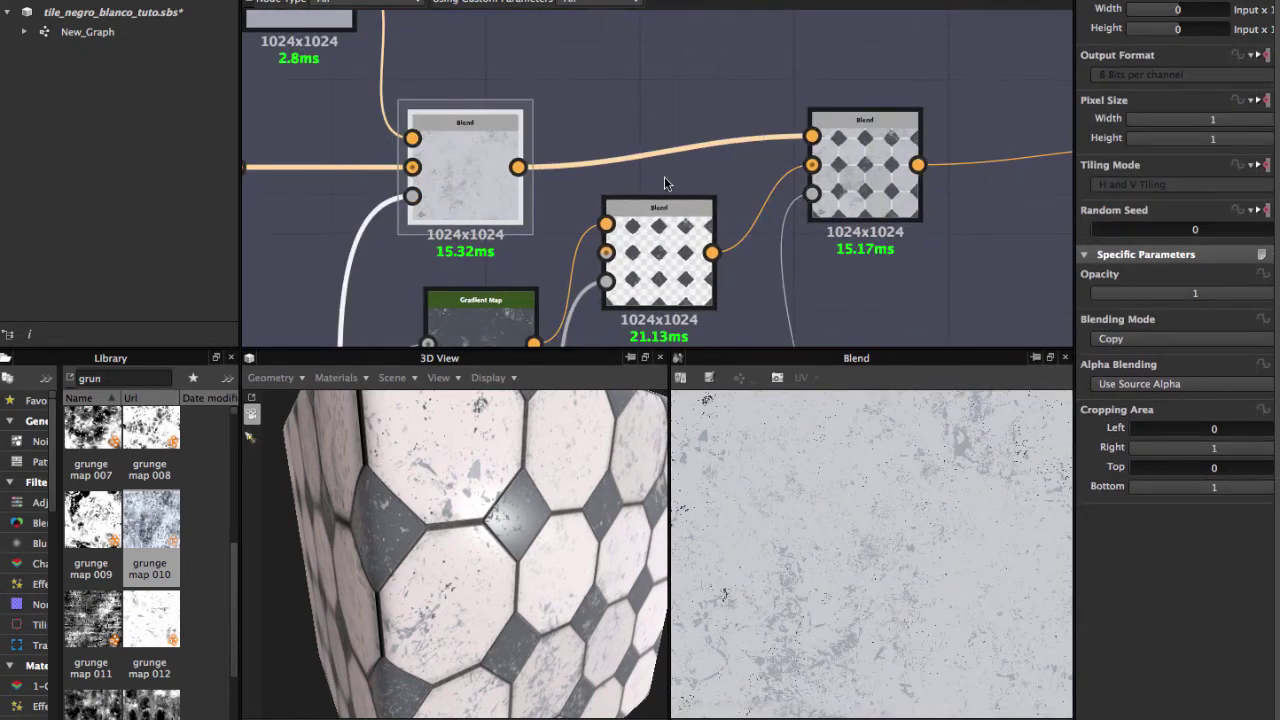
double_click(849, 180)
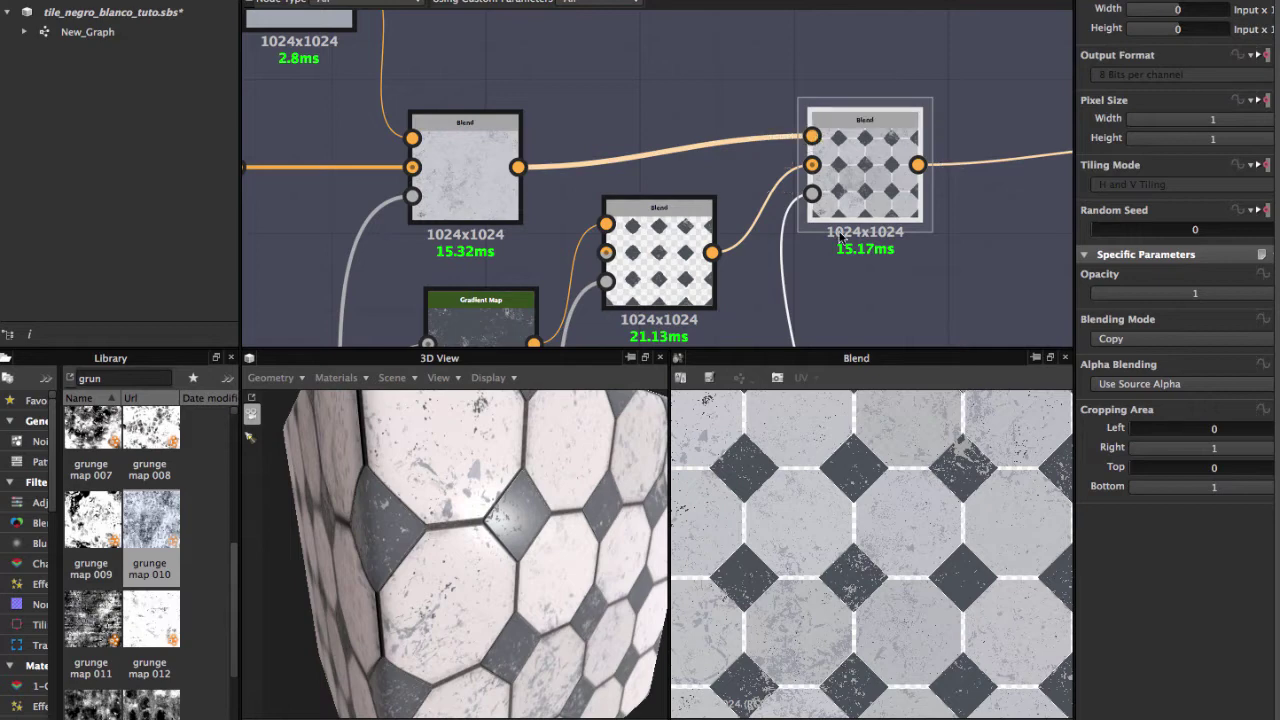
Preview the grayscale octagon mask feeding the blend.
middle_click_drag(803, 143, 649, 56)
scroll(855, 597, "down", 1)
scroll(855, 597, "down", 1)
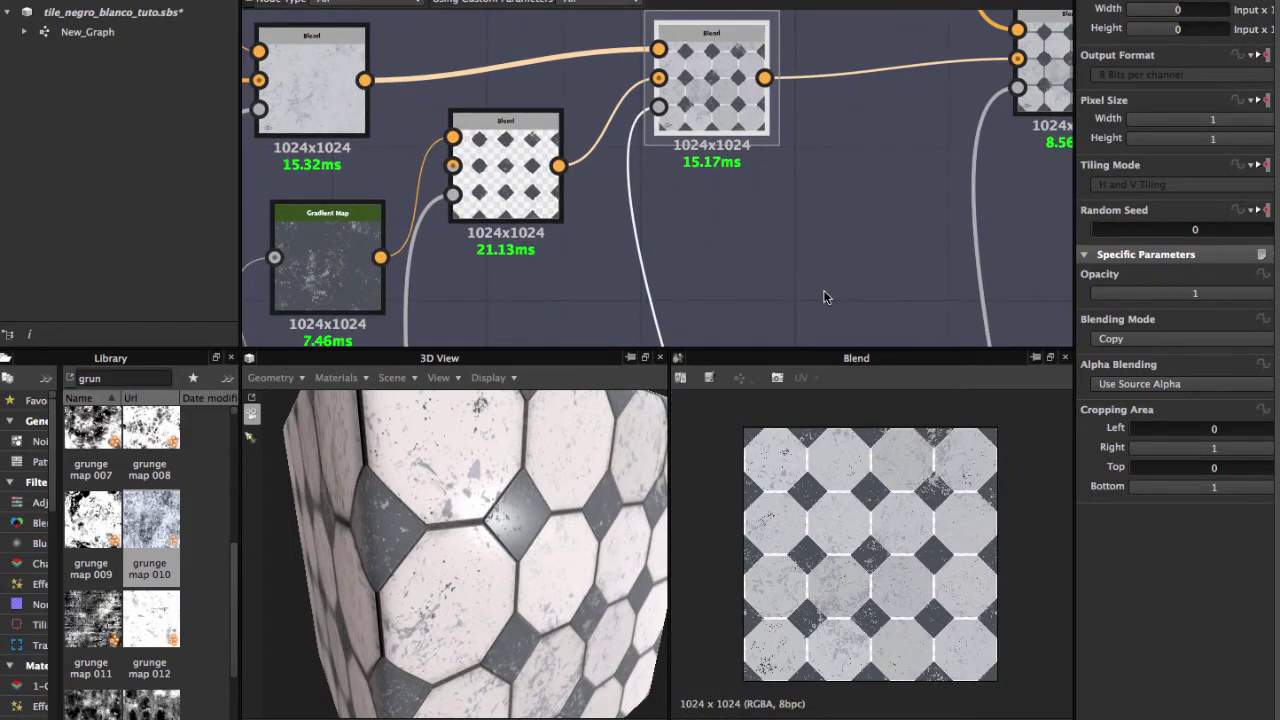
left_click(660, 107)
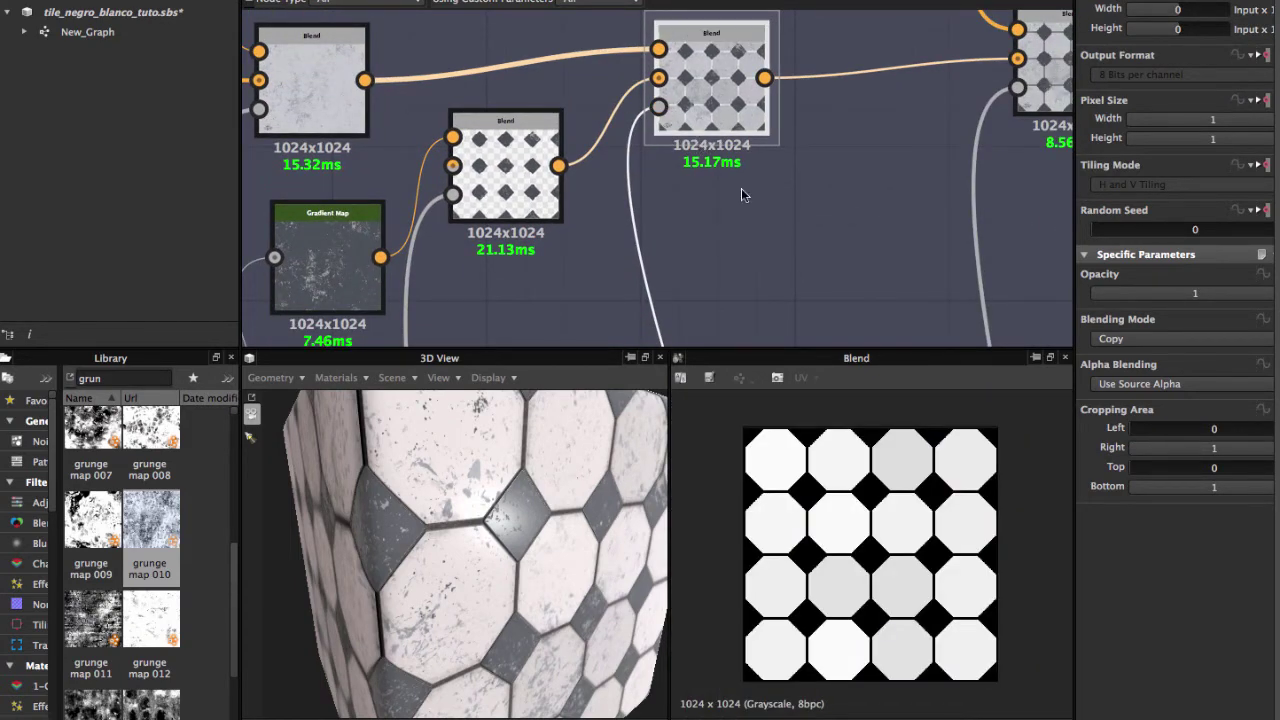
Compare the dirty tiles with white grout against the final Blend without it.
mouse_move(742, 195)
middle_mouse_down()
mouse_move(743, 140)
mouse_move(706, 146)
mouse_move(759, 193)
mouse_move(701, 116)
mouse_move(704, 150)
mouse_move(634, 109)
mouse_move(674, 194)
mouse_move(664, 475)
middle_mouse_up()
scroll(743, 140, "down", 3)
scroll(759, 193, "down", 2)
scroll(737, 191, "up", 2)
scroll(704, 160, "up", 2)
scroll(704, 168, "up", 2)
double_click(630, 148)
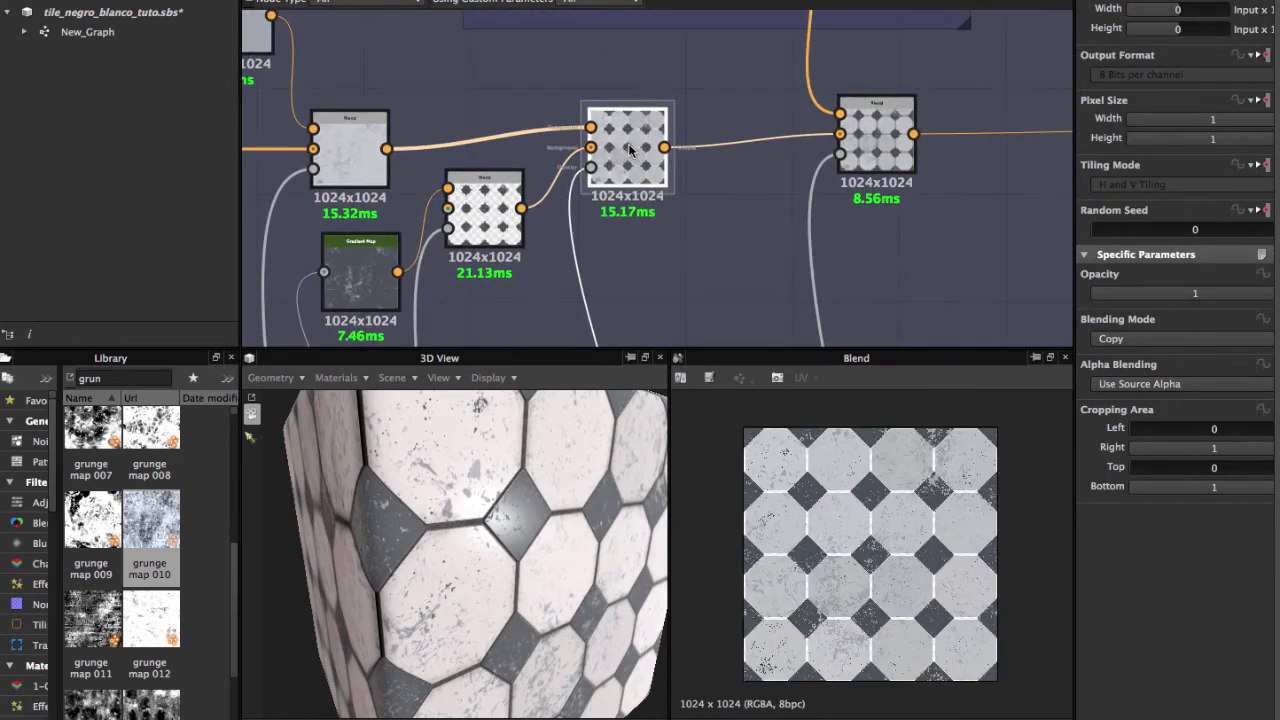
double_click(873, 148)
scroll(873, 148, "down", 2)
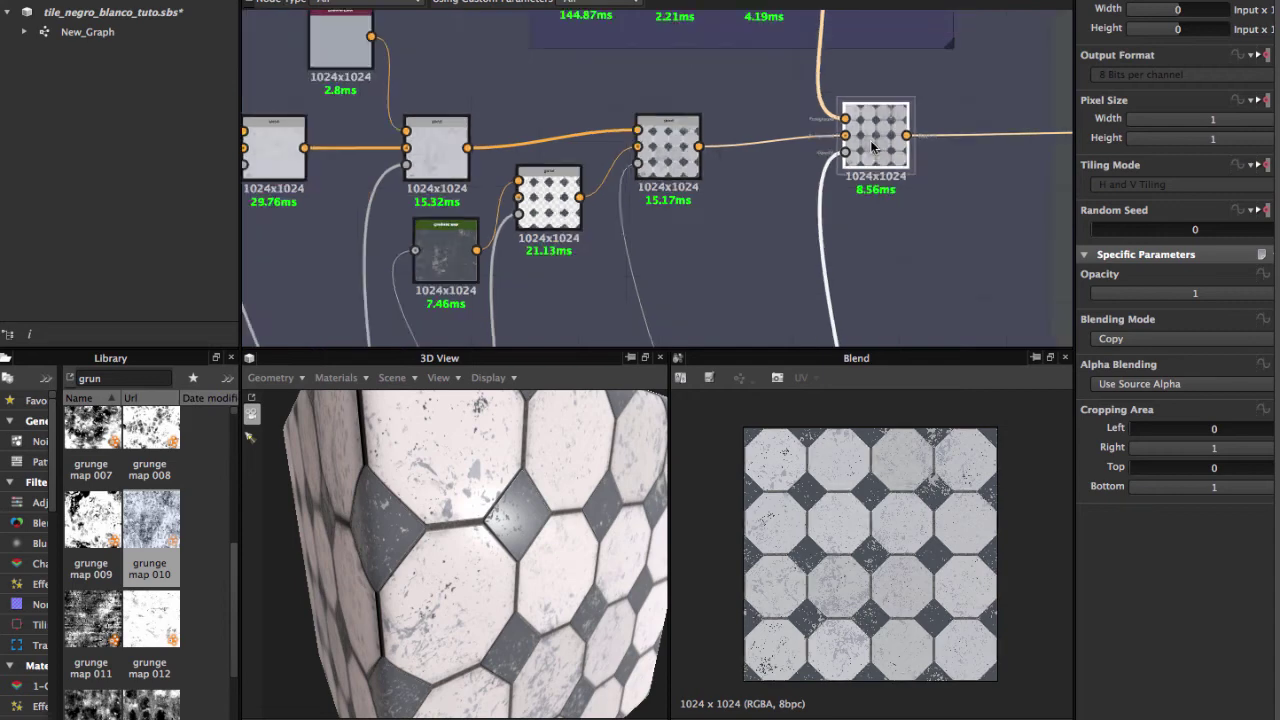
Center the Background Ground frame nodes in the graph.
middle_click_drag(873, 148, 753, 262)
scroll(702, 159, "up", 2)
scroll(702, 159, "up", 2)
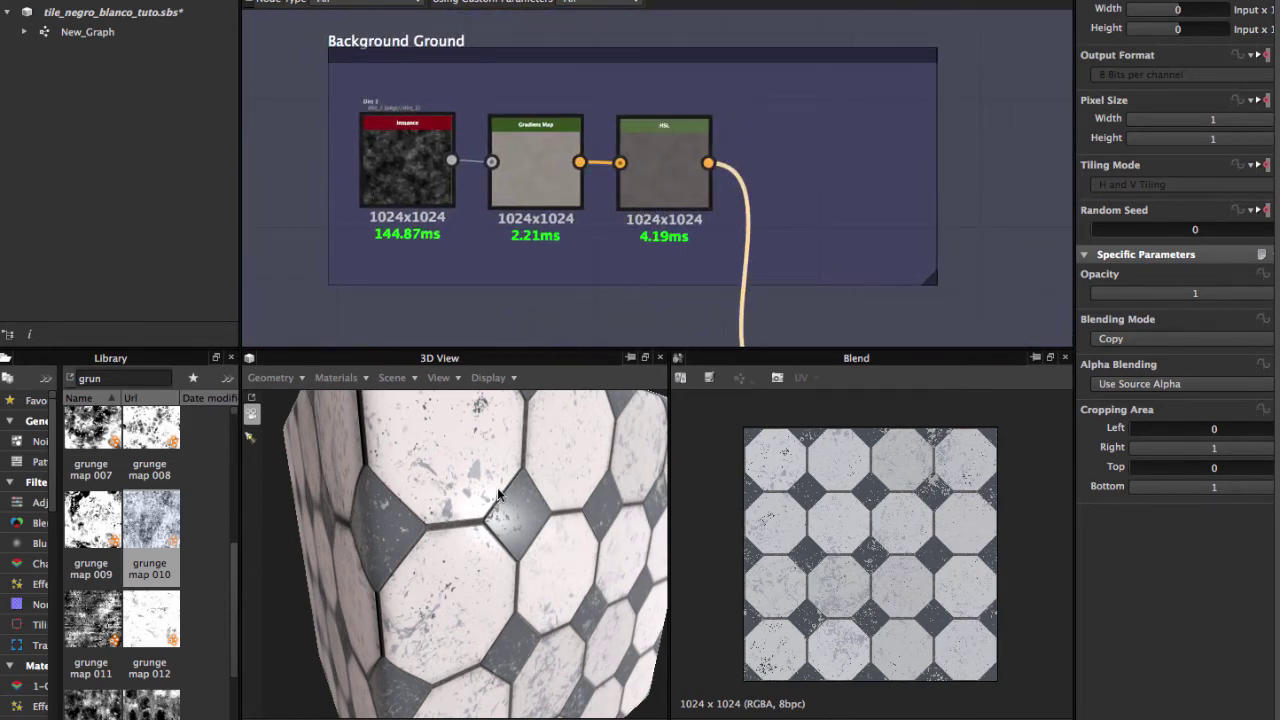
scroll(487, 488, "up", 2)
scroll(474, 492, "up", 3)
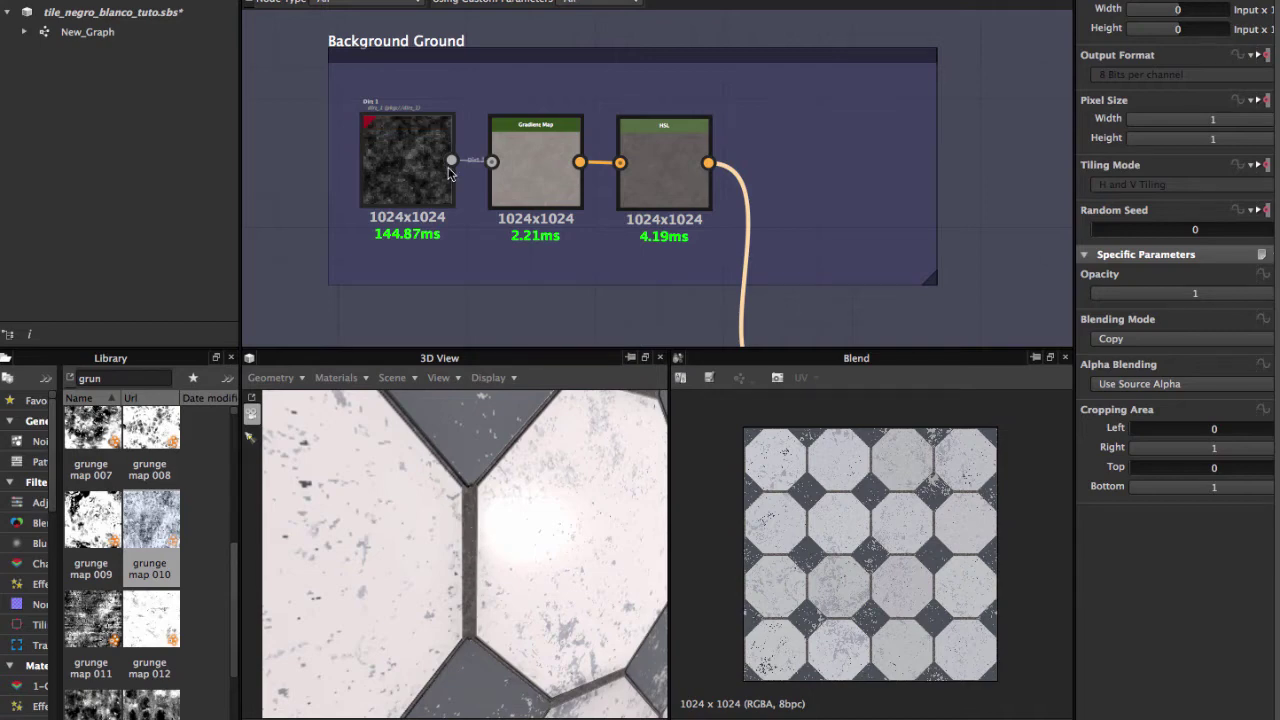
scroll(436, 193, "up", 1)
middle_click_drag(436, 193, 602, 209)
Inspect the Dirt 1 noise and its gradient-mapped dirt colour.
left_click(527, 192)
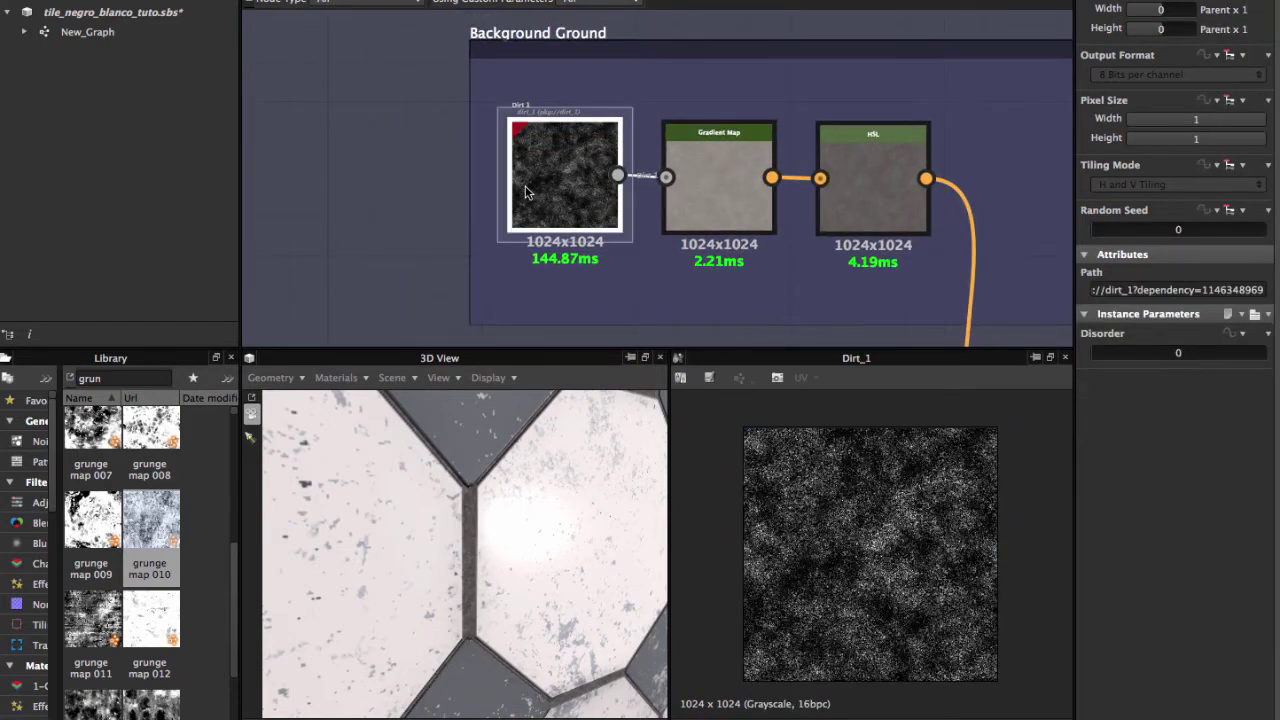
scroll(527, 192, "up", 2)
scroll(619, 165, "right", 5)
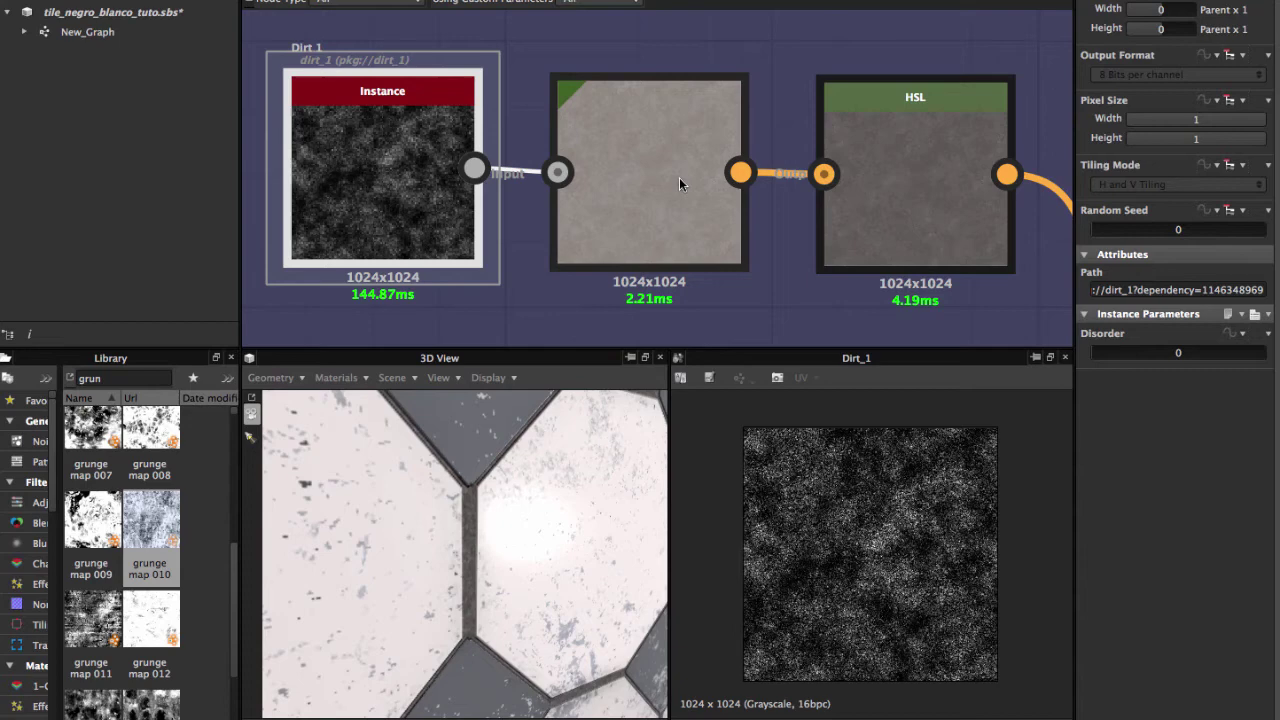
left_click(646, 166)
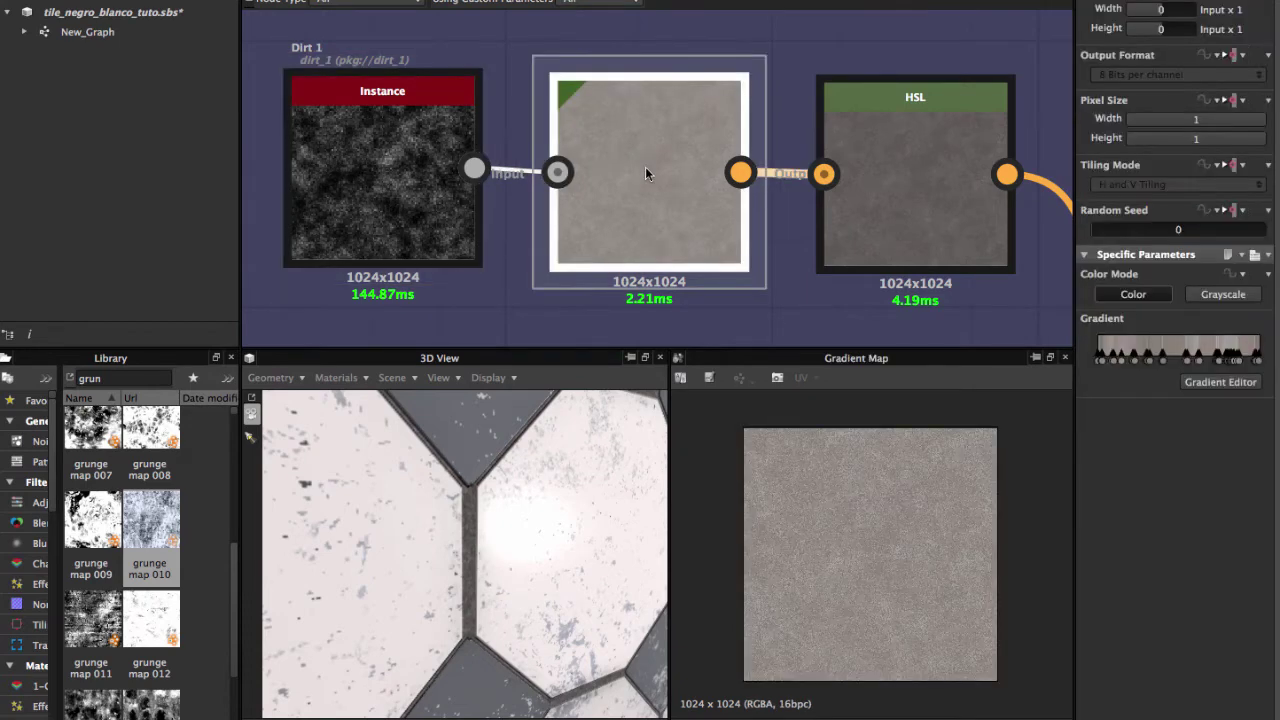
Inspect the HSL node darkening the dirt at lightness 0.41.
scroll(876, 549, "up", 2)
scroll(876, 549, "up", 1)
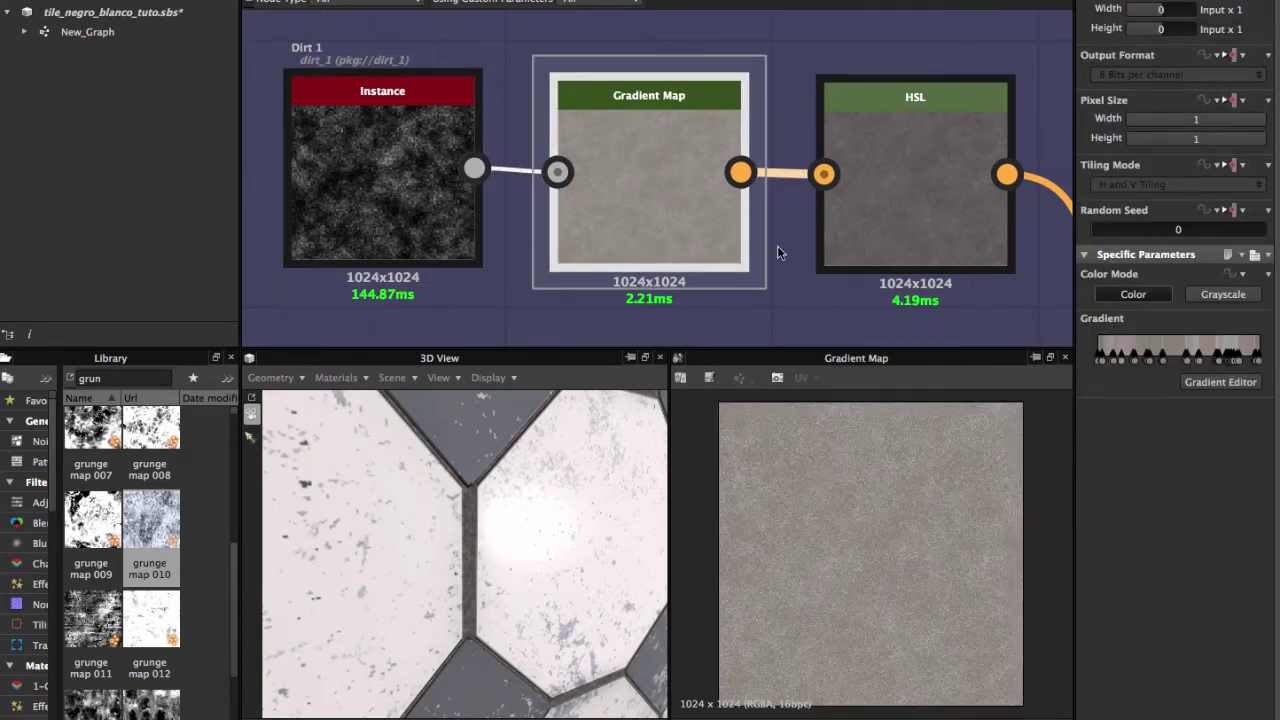
scroll(777, 245, "right", 4)
left_click(754, 211)
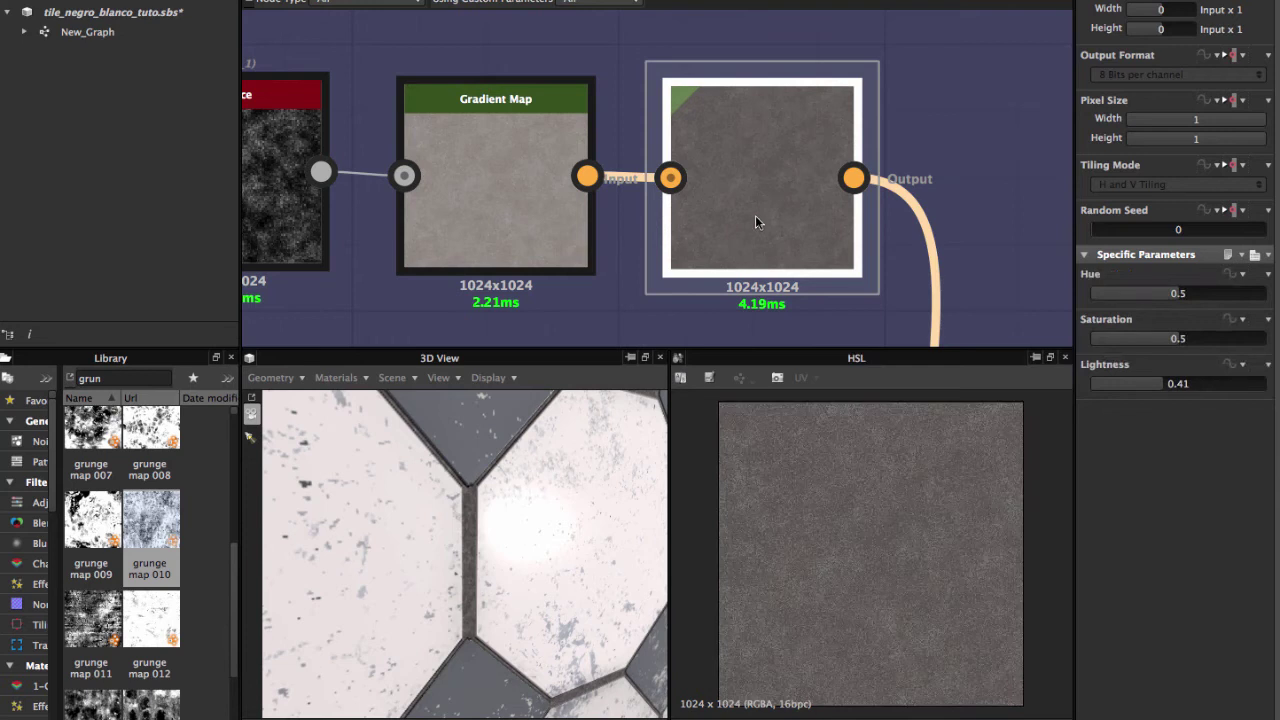
scroll(755, 215, "right", 2)
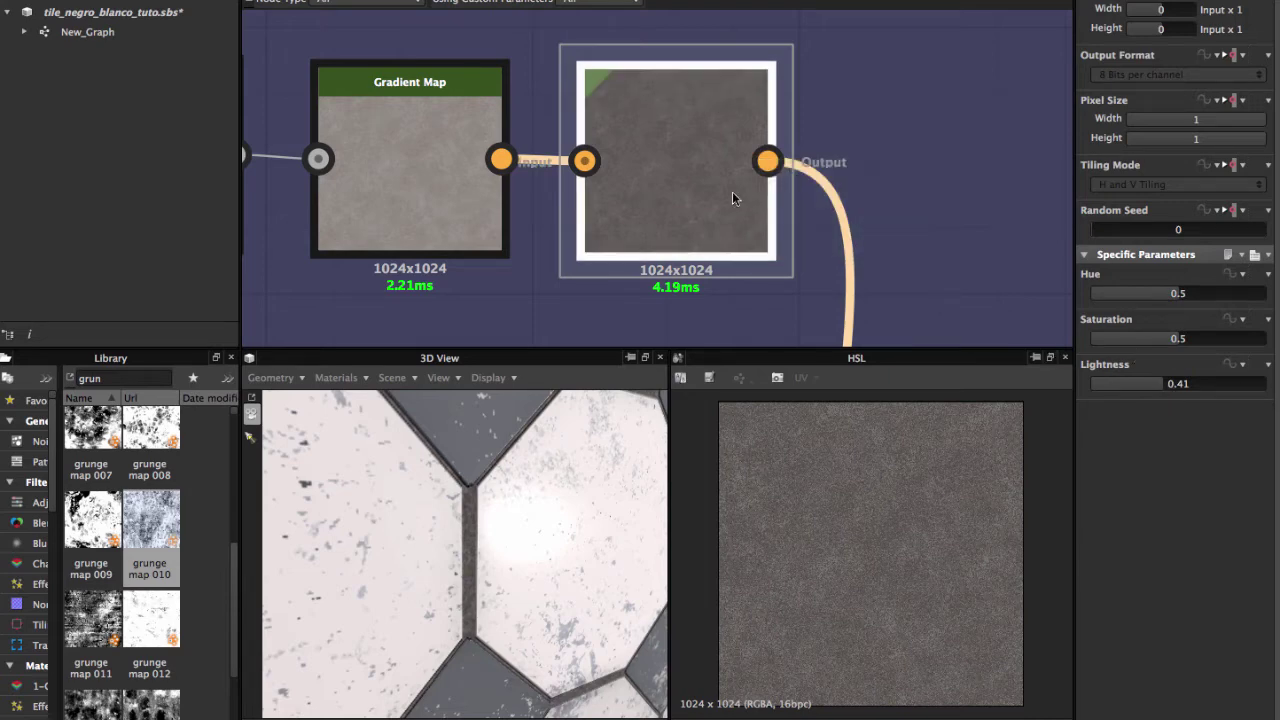
scroll(737, 198, "down", 2)
middle_click_drag(737, 198, 740, 20)
Preview the dirt Blend and its Opacity mask, Background grunge tiles and Foreground brown noise.
middle_click_drag(831, 260, 817, 157)
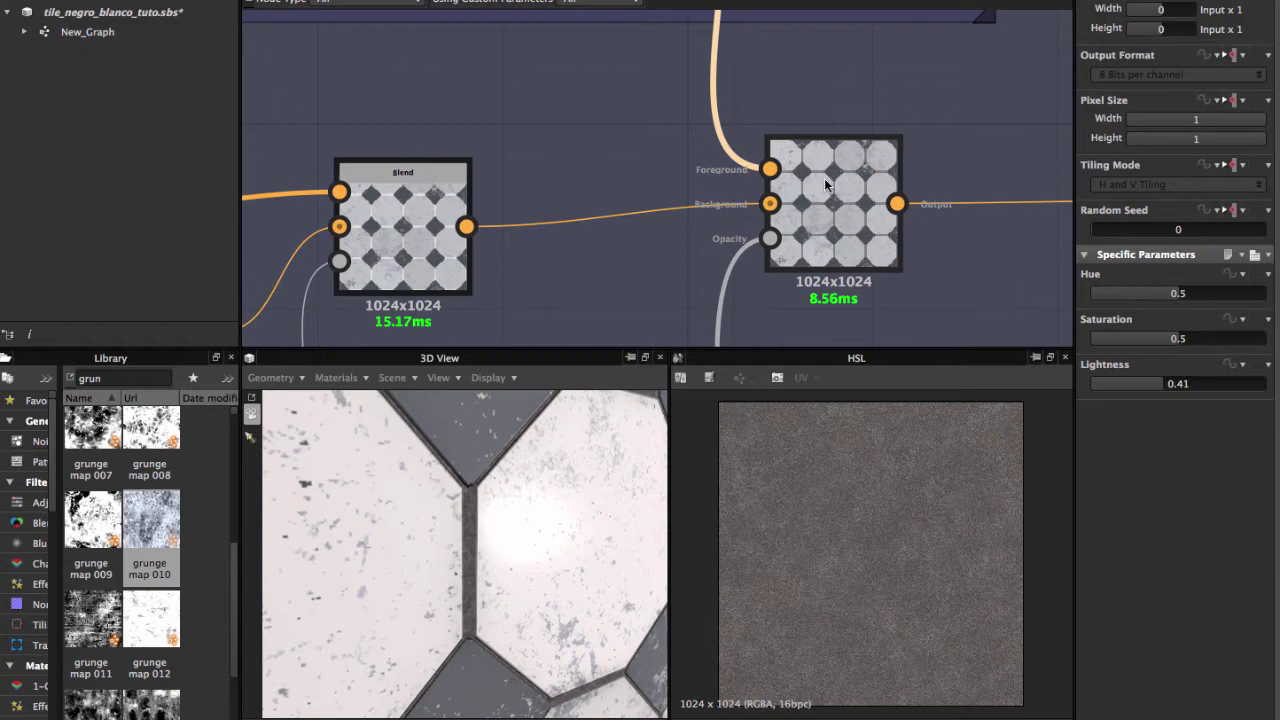
double_click(826, 184)
scroll(813, 200, "up", 1)
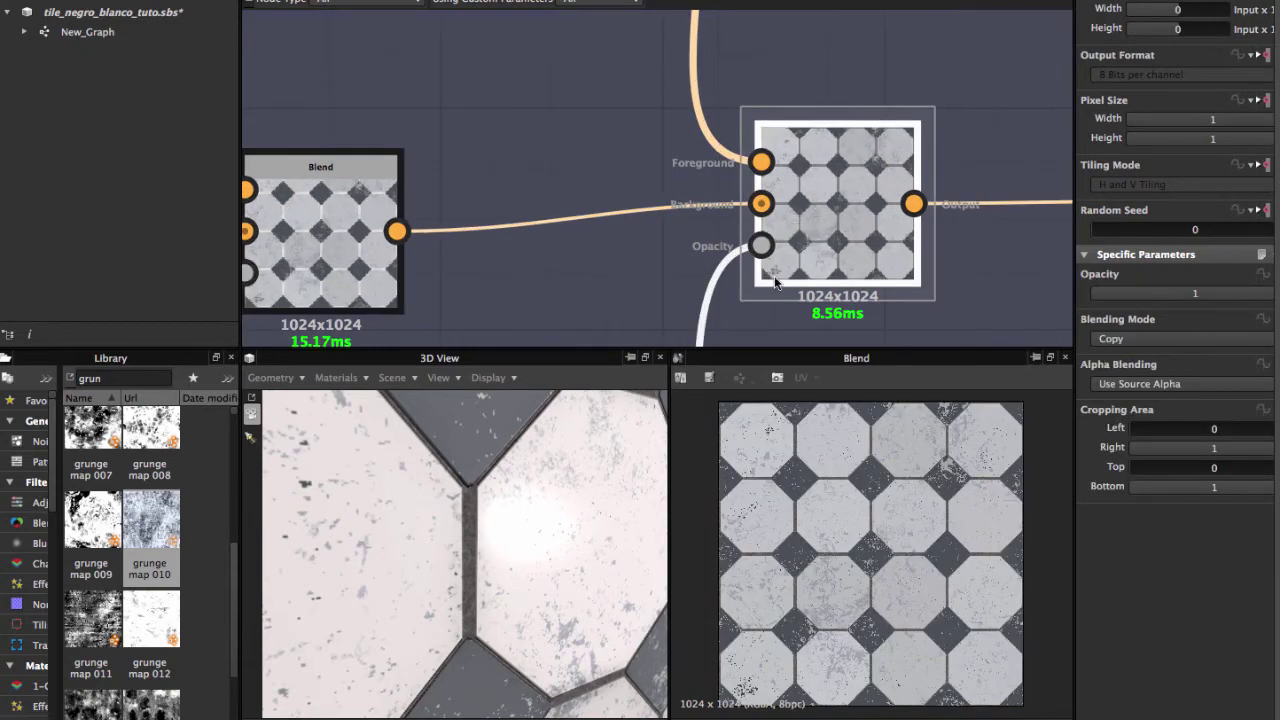
double_click(763, 246)
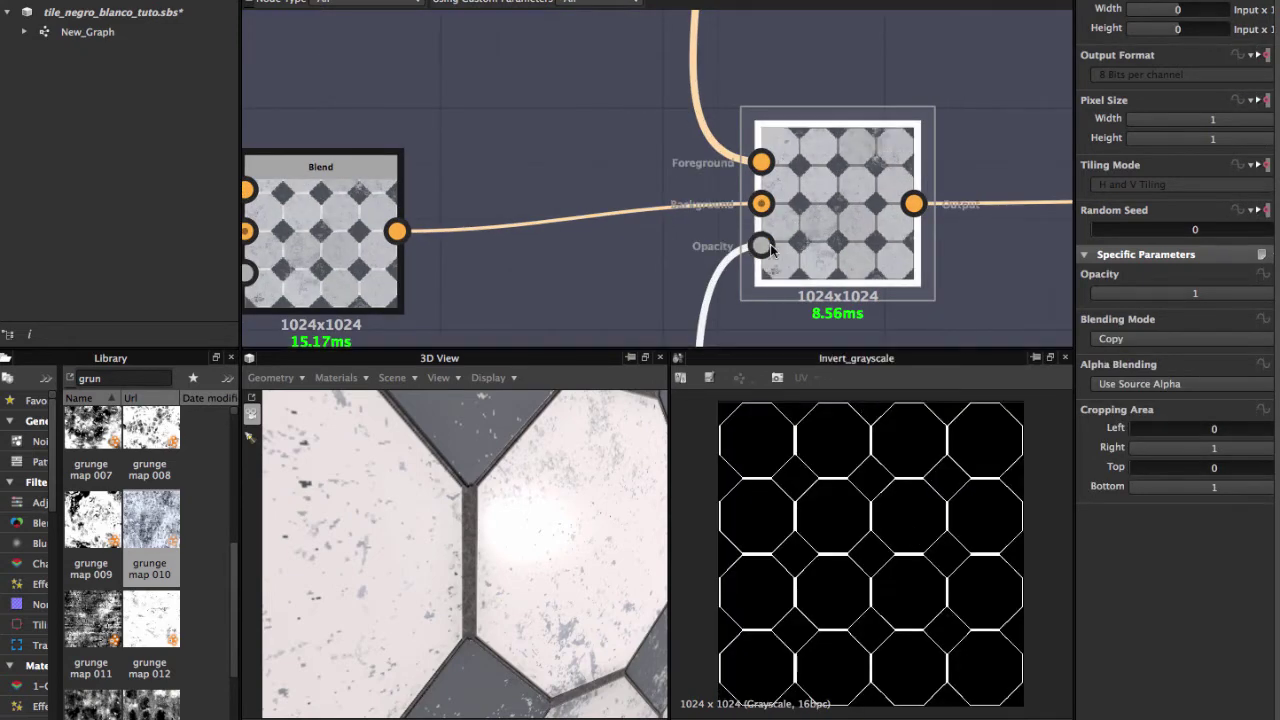
double_click(765, 205)
double_click(763, 164)
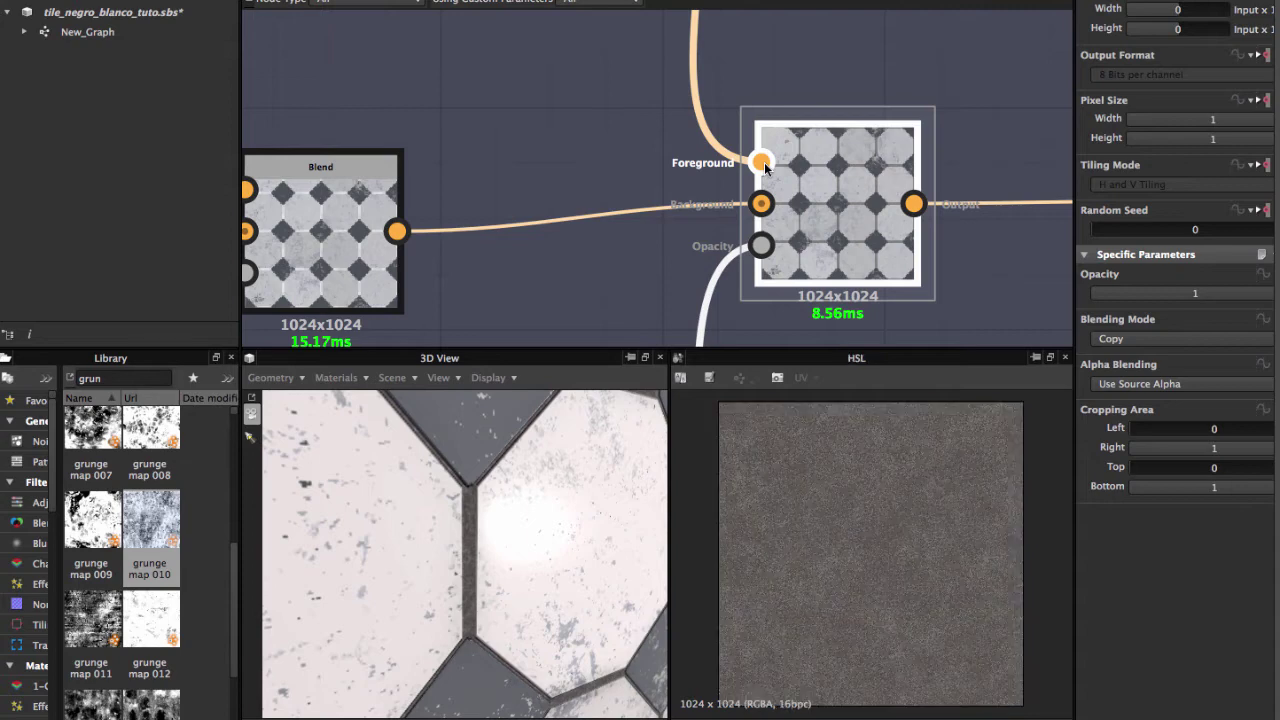
Show the combined dirt Blend result again and zoom in on the octagon tiles.
double_click(822, 182)
scroll(846, 487, "up", 2)
scroll(846, 487, "up", 2)
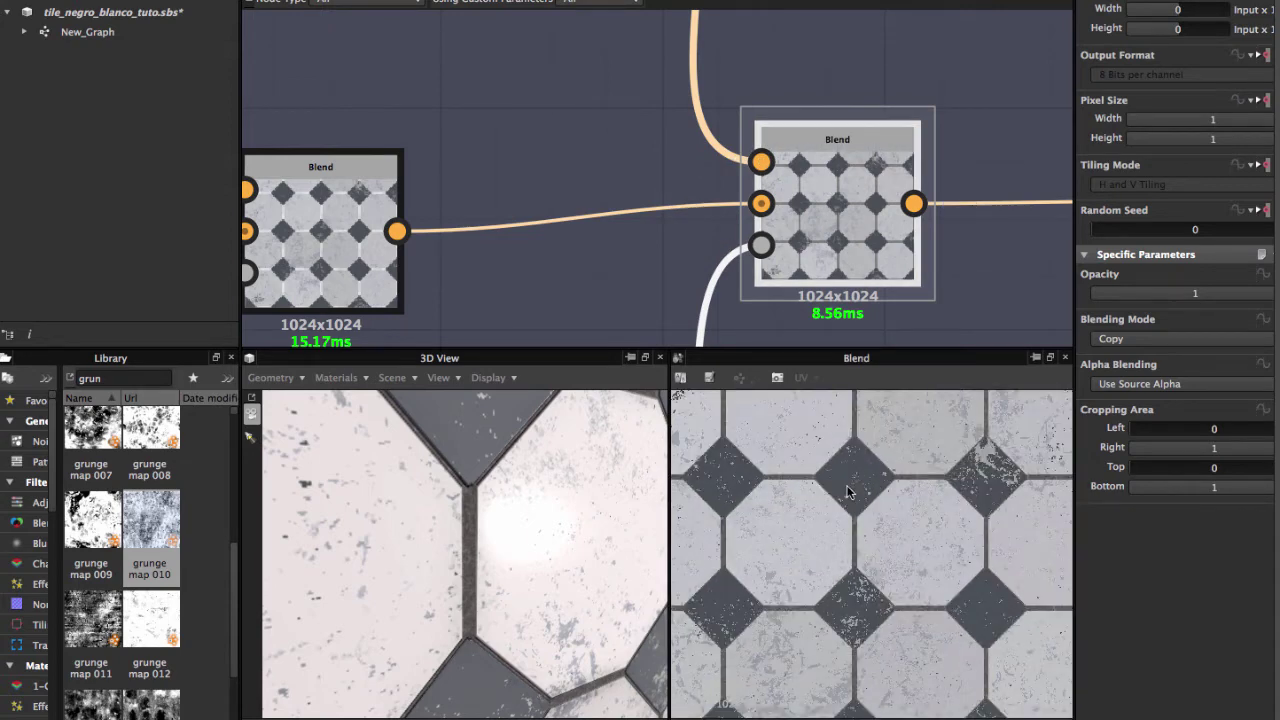
scroll(846, 487, "up", 2)
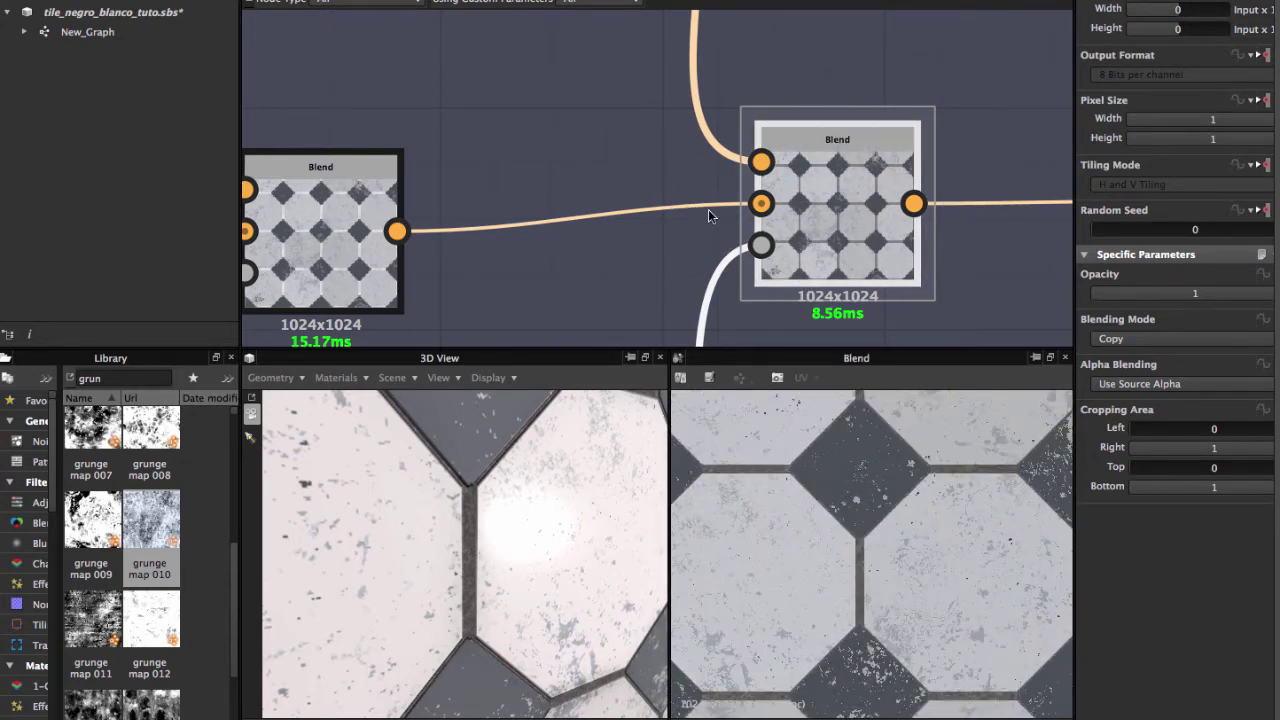
scroll(848, 215, "down", 3)
scroll(848, 218, "down", 3)
mouse_move(717, 194)
middle_mouse_down()
mouse_move(749, 157)
mouse_move(613, 173)
mouse_move(734, 66)
mouse_move(665, 147)
mouse_move(675, 218)
middle_mouse_up()
scroll(606, 123, "up", 2)
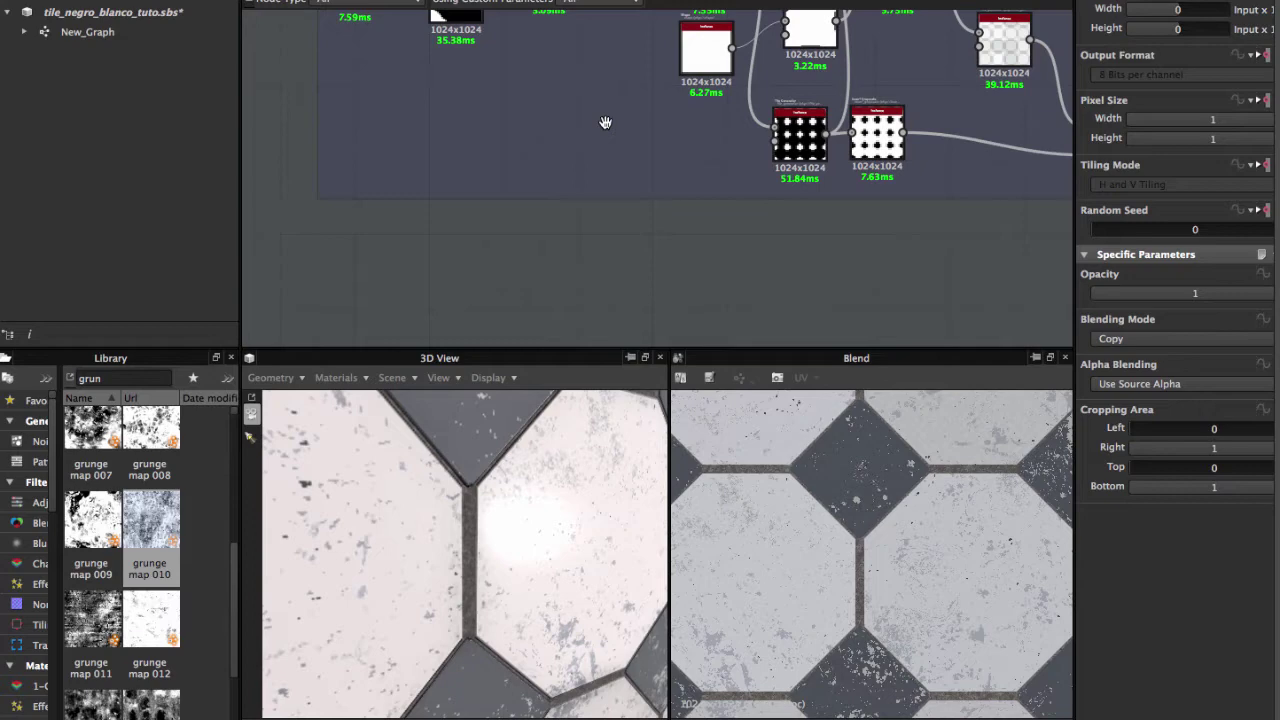
Preview the black-and-white octagon Blend output in the Tile Pattern frame.
mouse_move(606, 123)
middle_mouse_down()
mouse_move(655, 240)
mouse_move(544, 182)
middle_mouse_up()
scroll(657, 229, "up", 1)
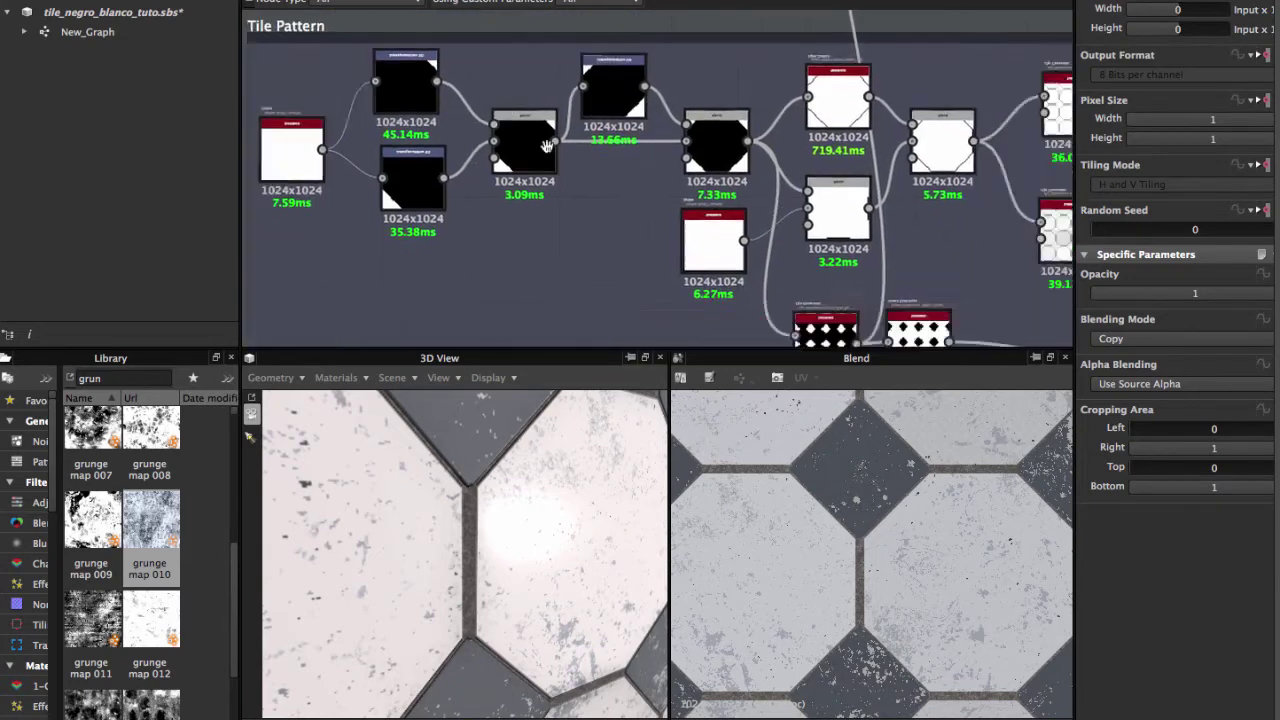
middle_click_drag(932, 177, 729, 177)
mouse_move(773, 231)
middle_mouse_down()
mouse_move(728, 220)
mouse_move(709, 234)
middle_mouse_up()
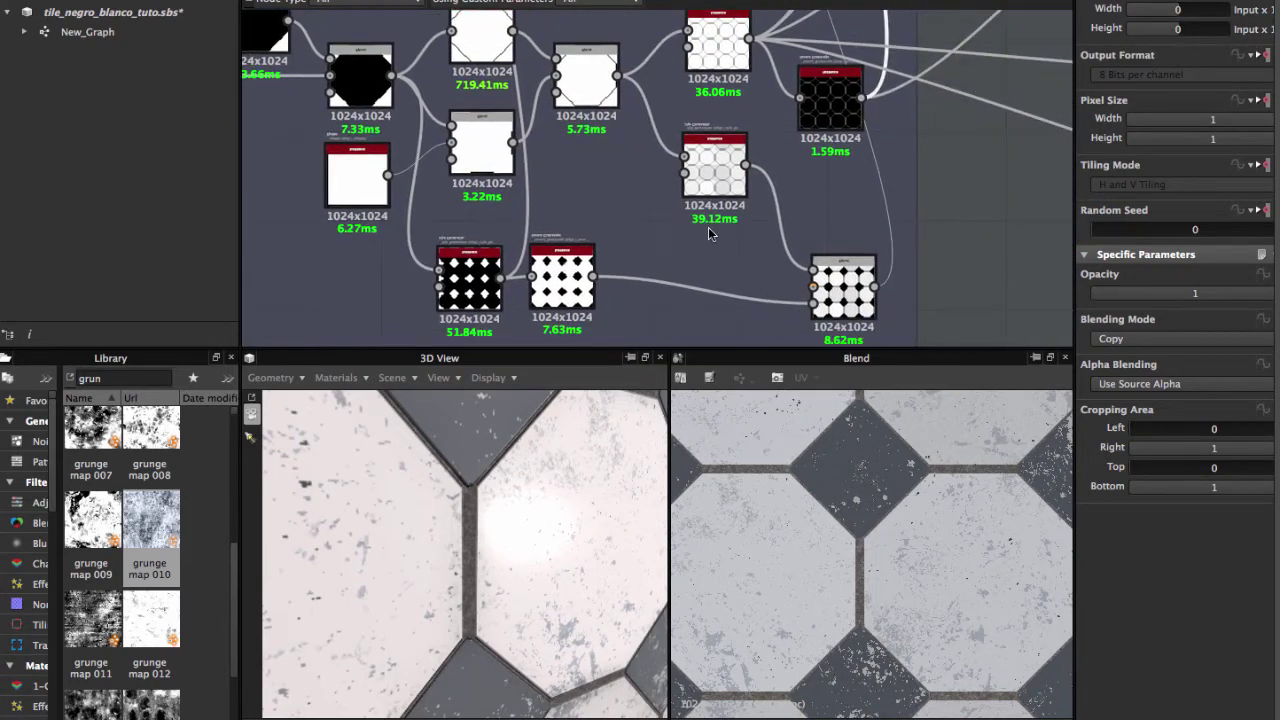
double_click(849, 302)
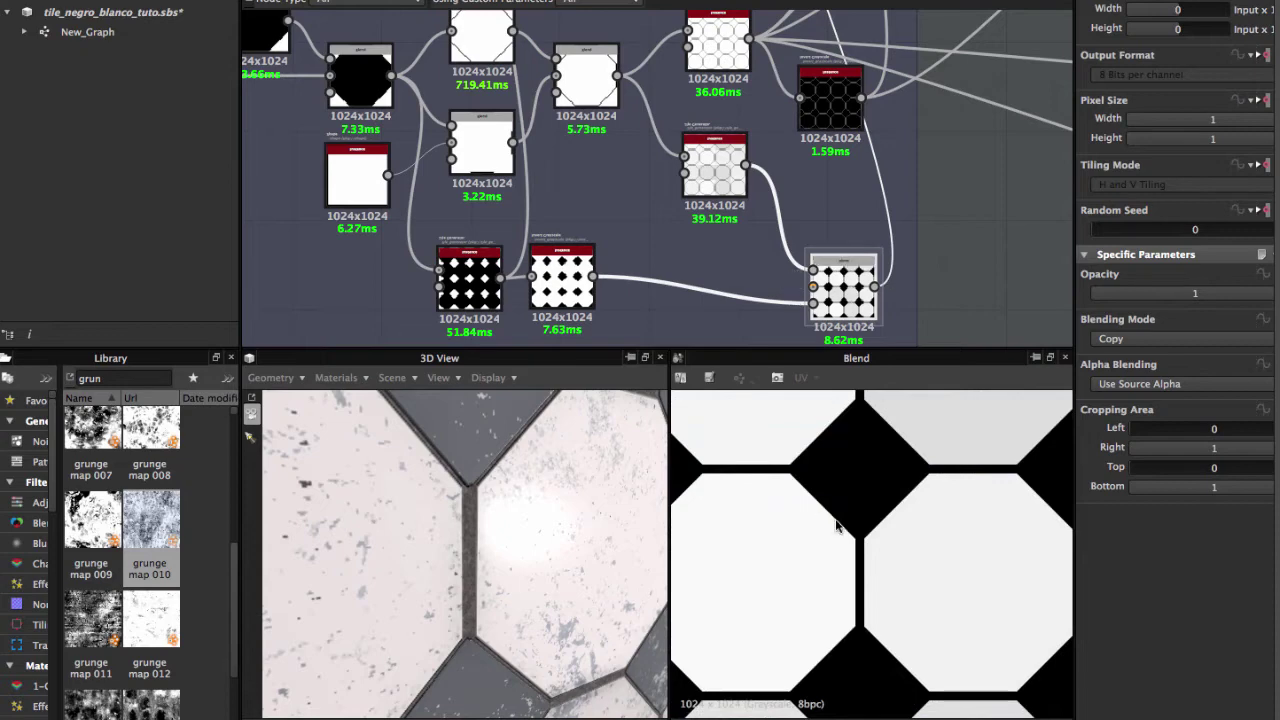
scroll(835, 525, "down", 3)
scroll(827, 520, "down", 1)
mouse_move(738, 243)
middle_mouse_down()
mouse_move(707, 291)
mouse_move(701, 183)
middle_mouse_up()
scroll(701, 185, "up", 2)
scroll(701, 185, "up", 1)
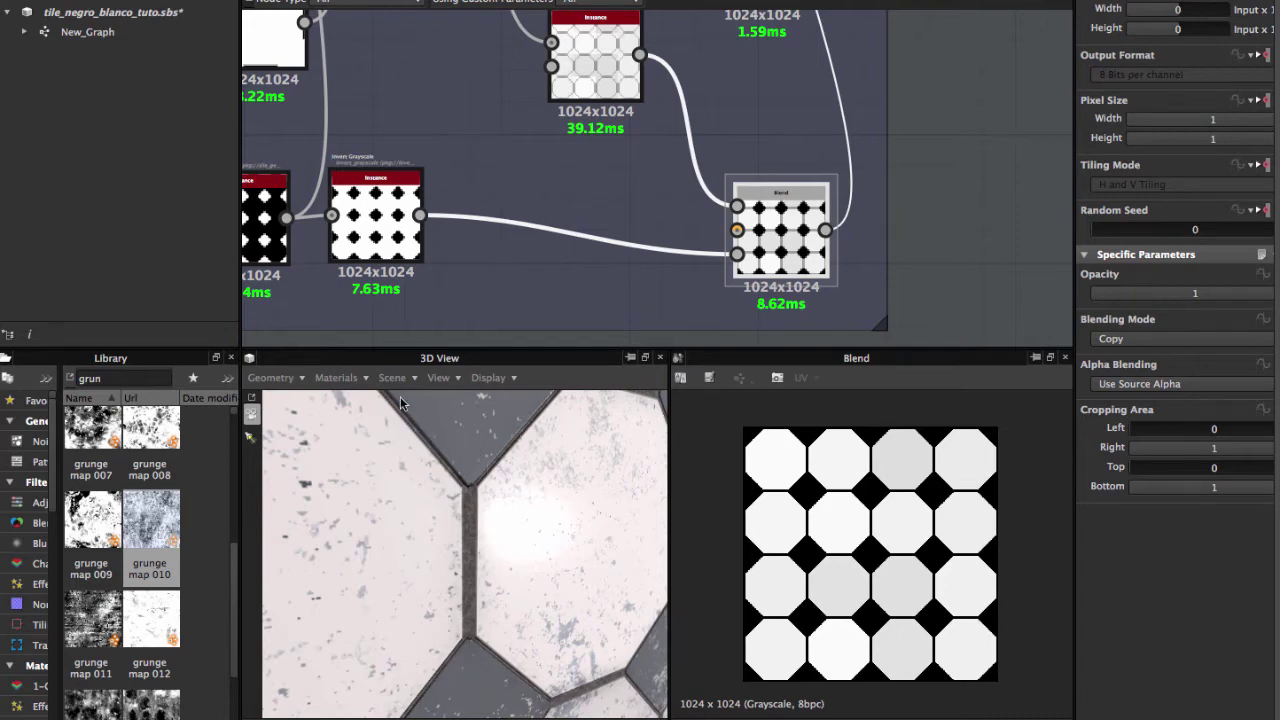
Preview the Tile Generator's octagon grid output.
middle_click_drag(592, 198, 686, 246)
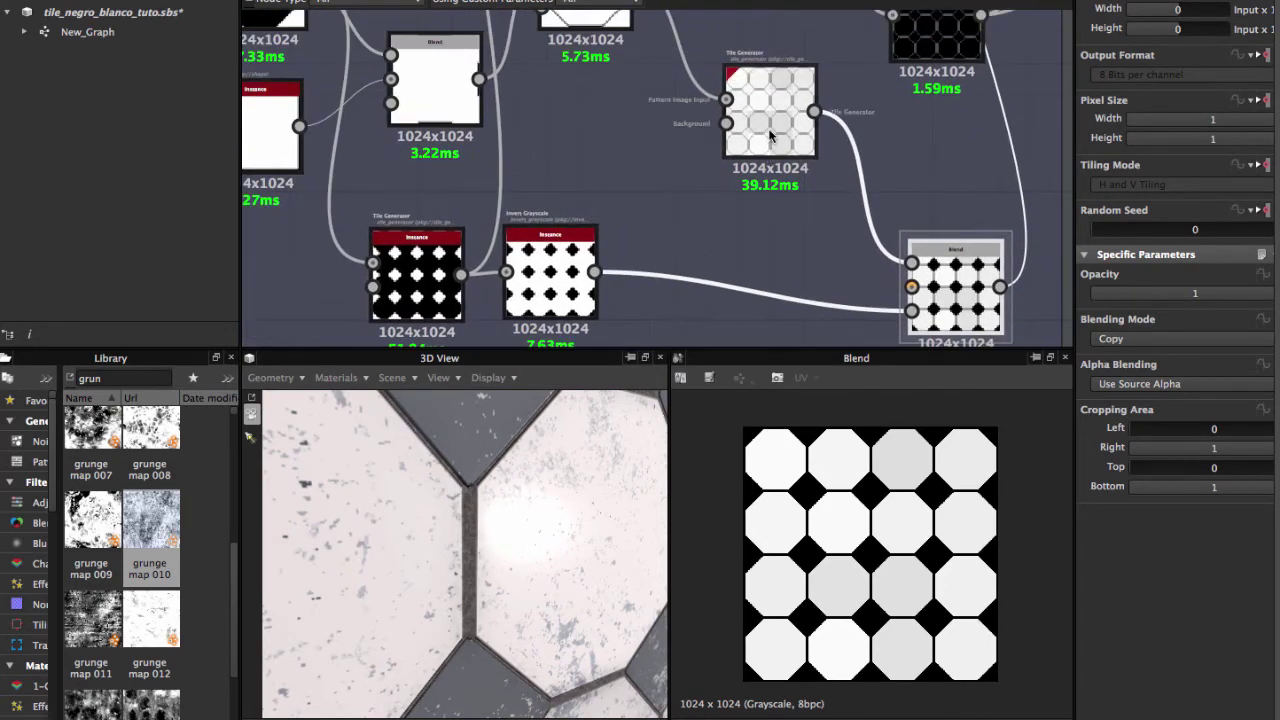
middle_click_drag(805, 205, 833, 248)
middle_click_drag(805, 188, 659, 163)
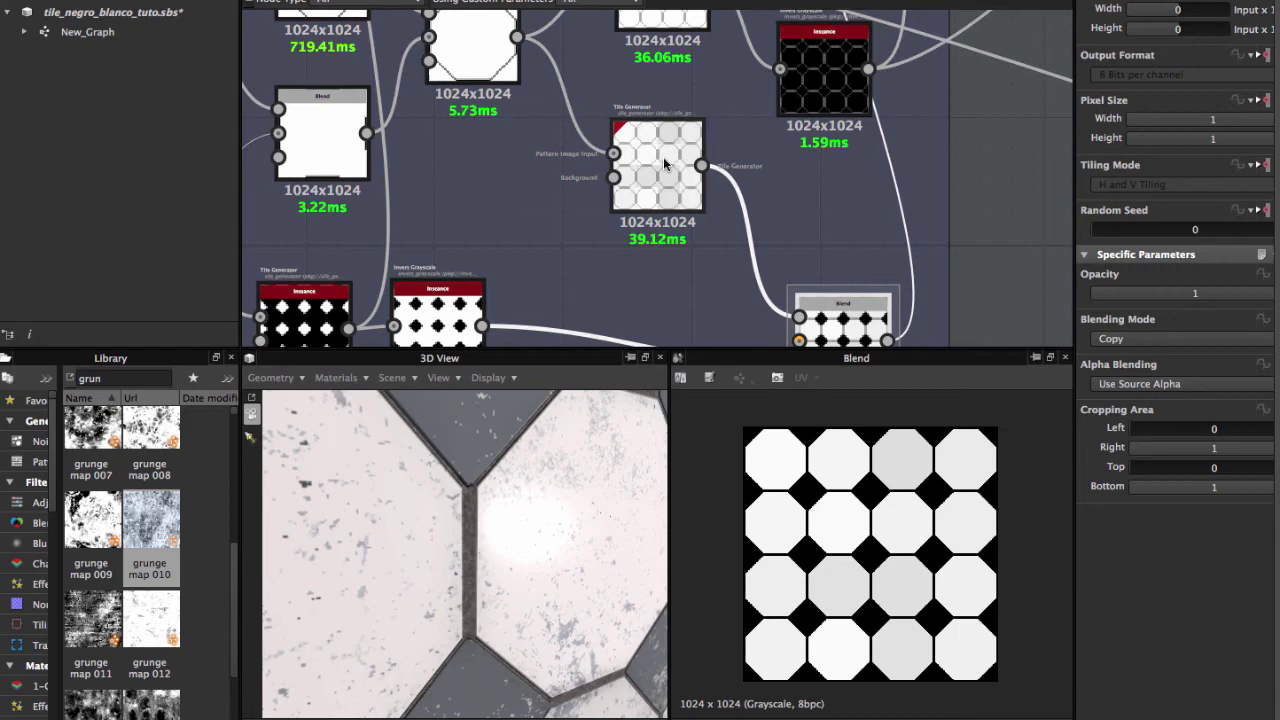
left_click(659, 163)
scroll(659, 163, "up", 2)
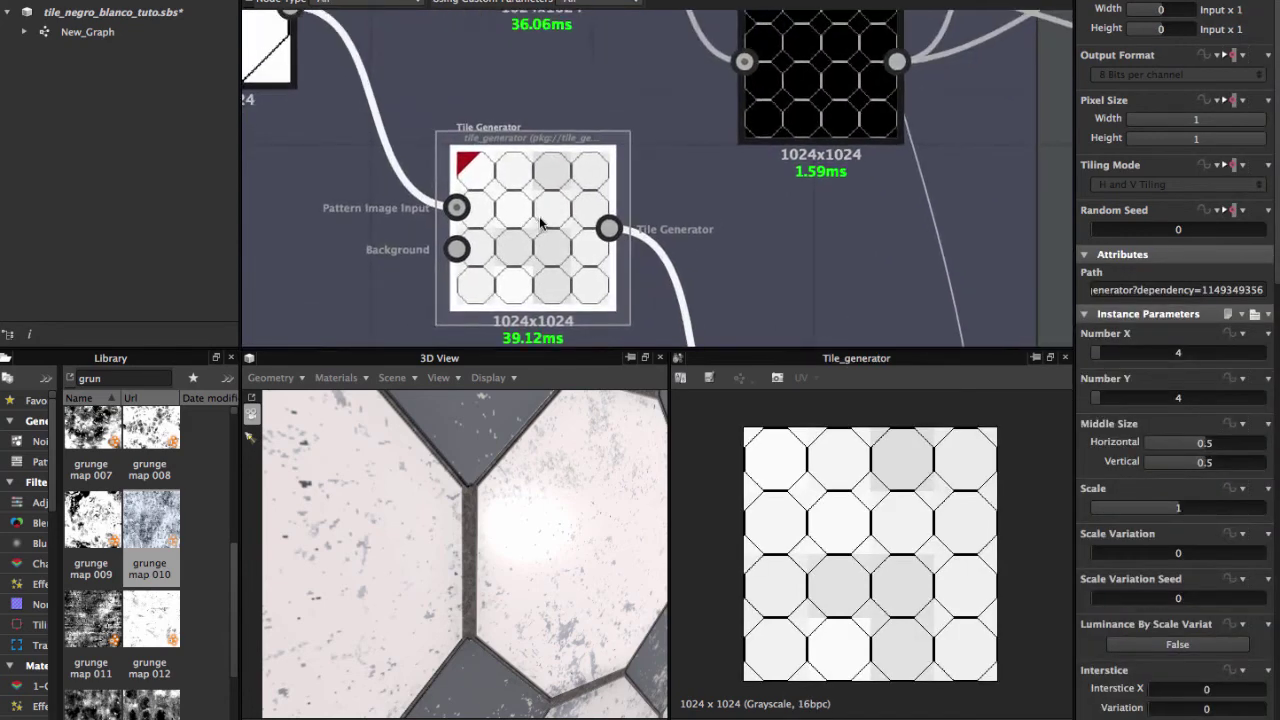
scroll(515, 229, "up", 3)
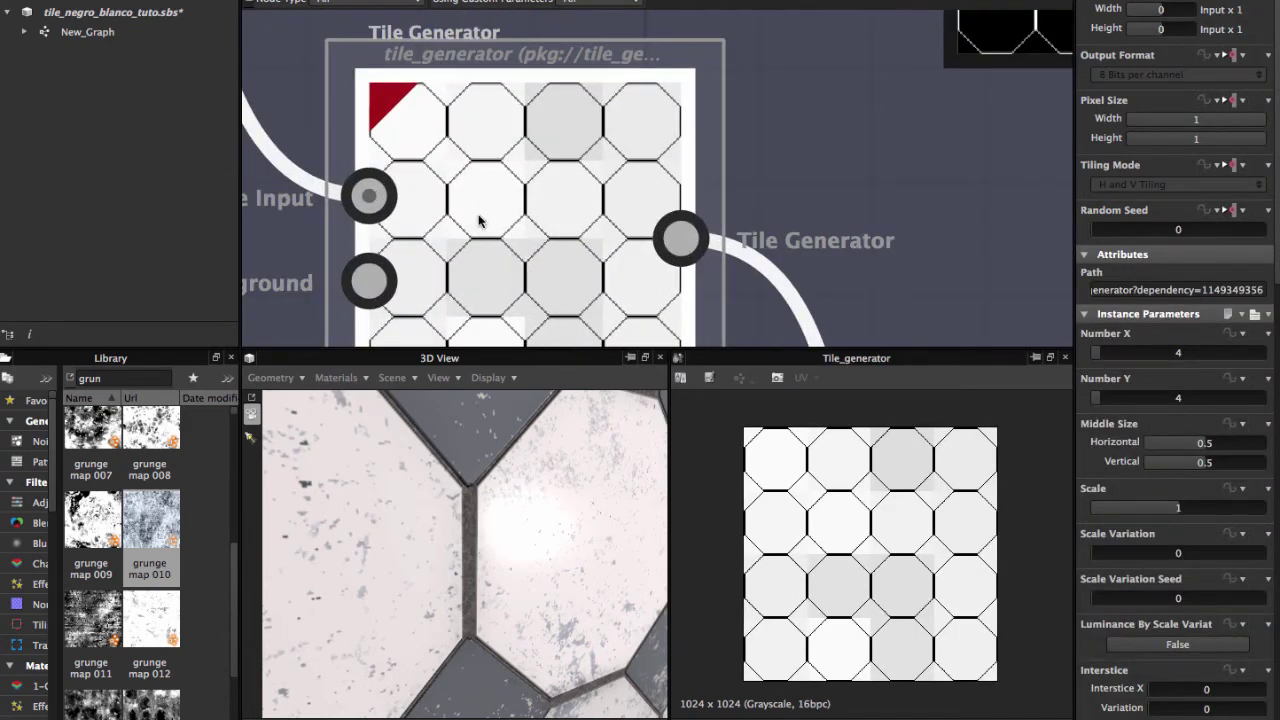
scroll(520, 255, "down", 2)
middle_click_drag(557, 288, 557, 173)
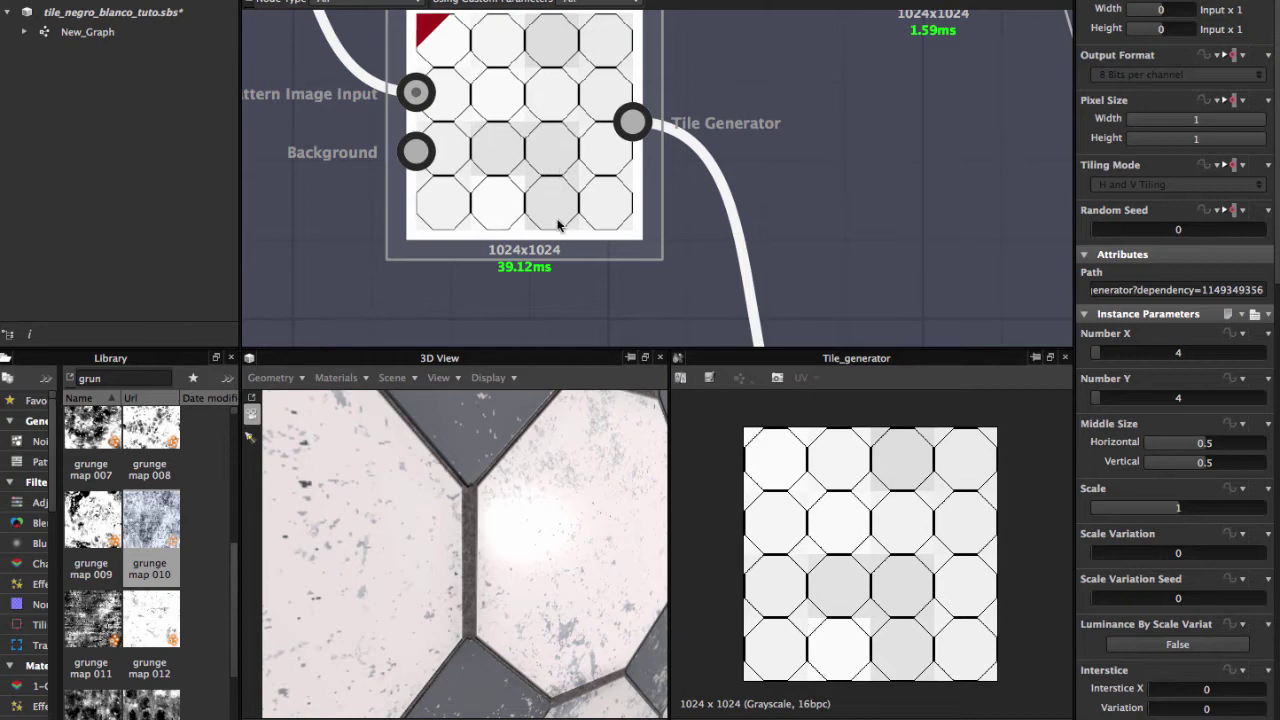
scroll(1205, 492, "down", 1)
scroll(1205, 492, "down", 10)
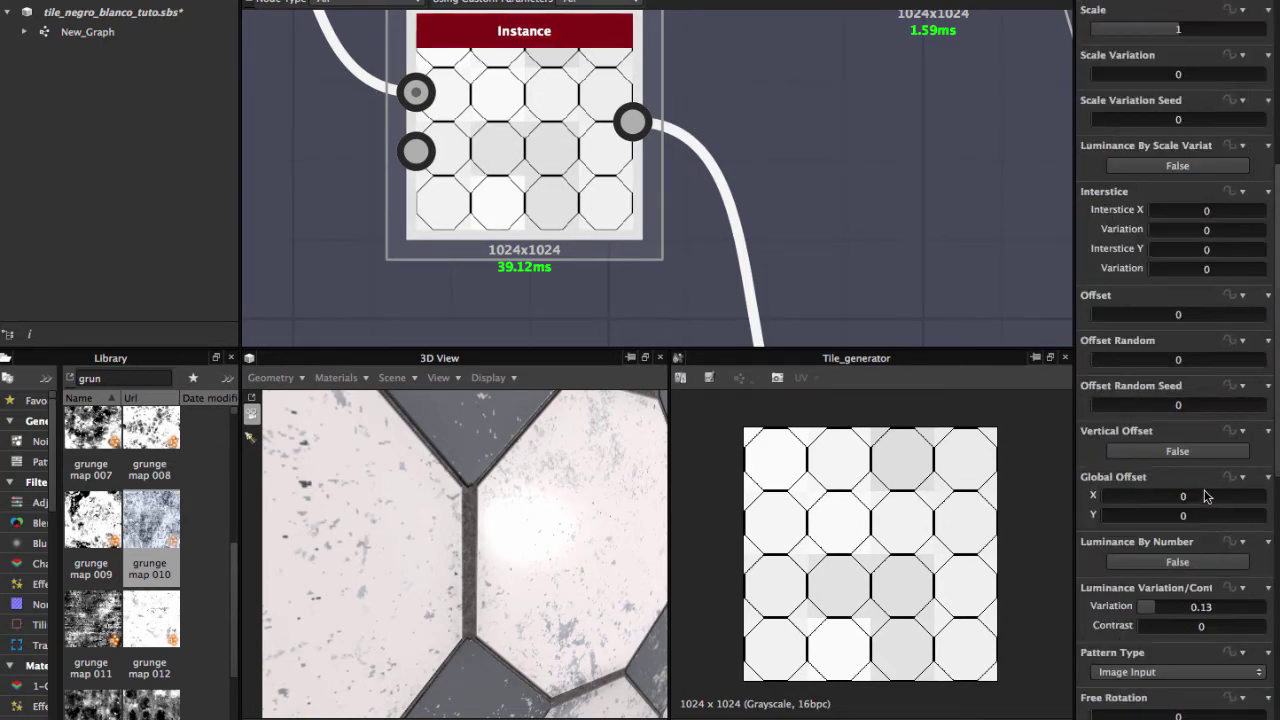
scroll(1205, 492, "down", 4)
scroll(840, 272, "down", 2)
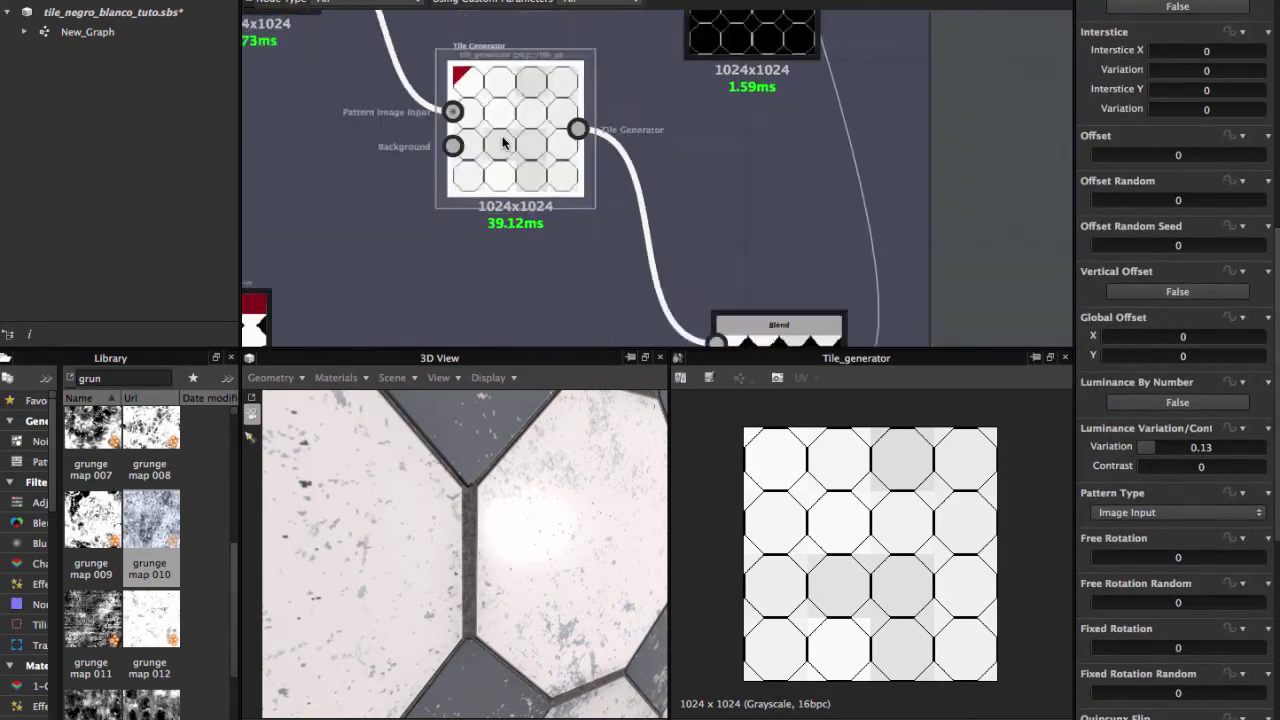
Inspect the settings of the diamond Tile Generator and the octagon shape Blend.
mouse_move(433, 144)
middle_mouse_down()
mouse_move(753, 104)
mouse_move(710, 218)
middle_mouse_up()
scroll(710, 218, "down", 2)
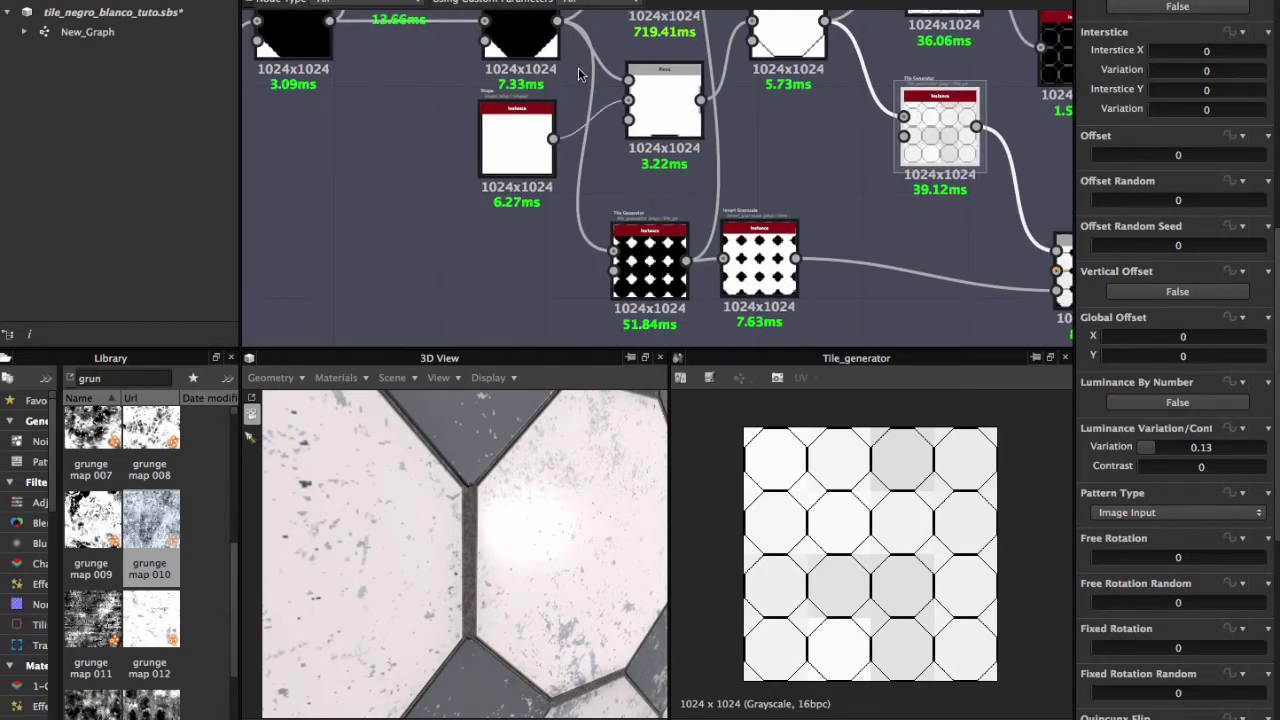
scroll(578, 74, "up", 2)
middle_click_drag(745, 340, 708, 318)
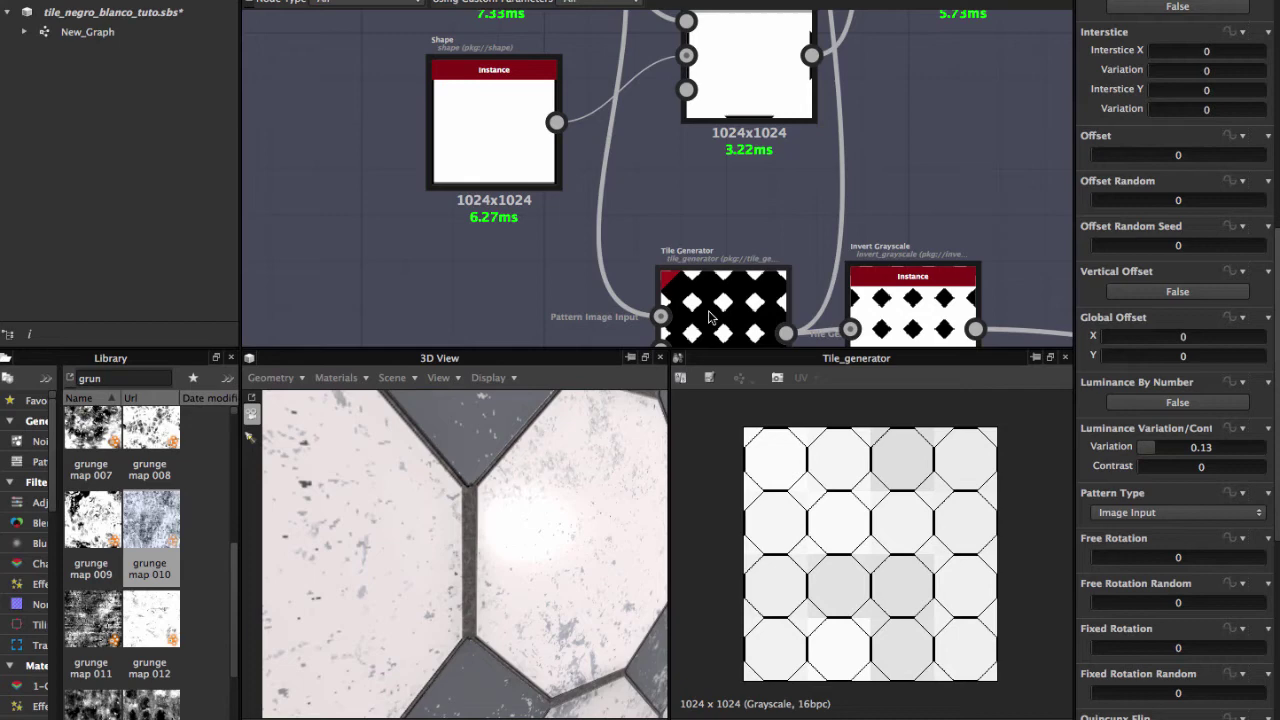
left_click(708, 318)
scroll(578, 133, "up", 5)
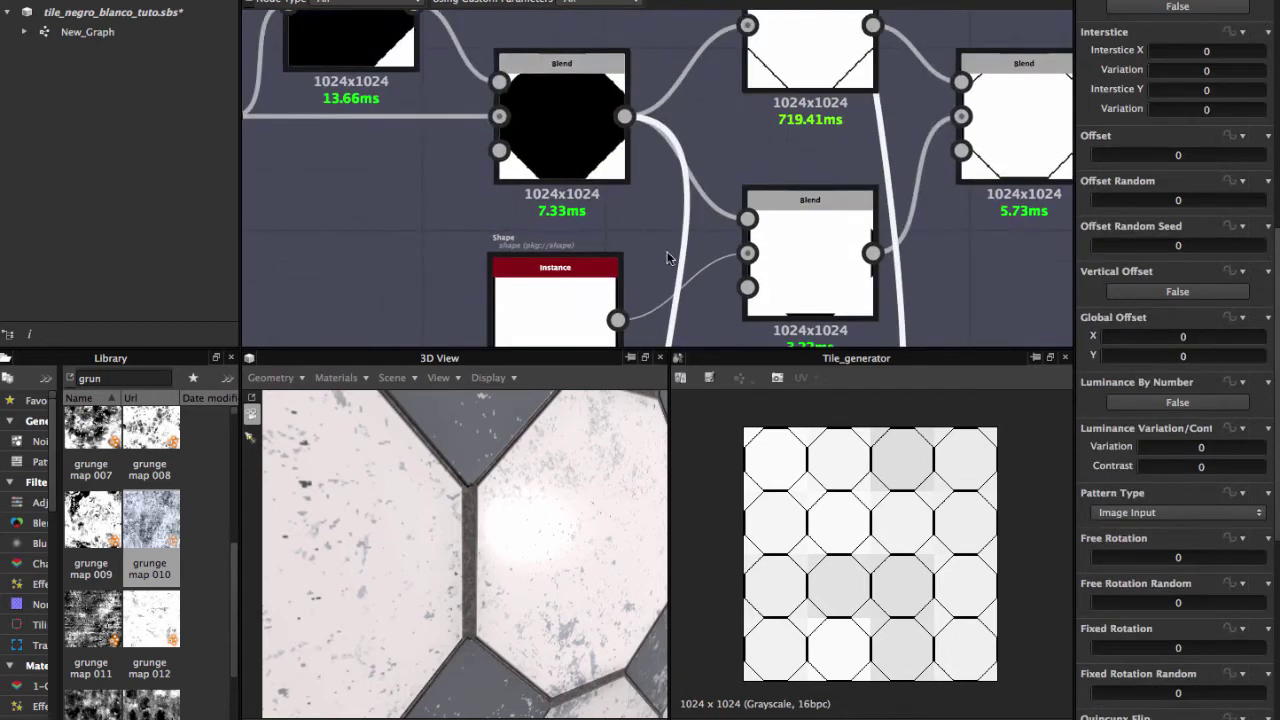
left_click(578, 133)
scroll(578, 133, "down", 2)
scroll(645, 197, "down", 5)
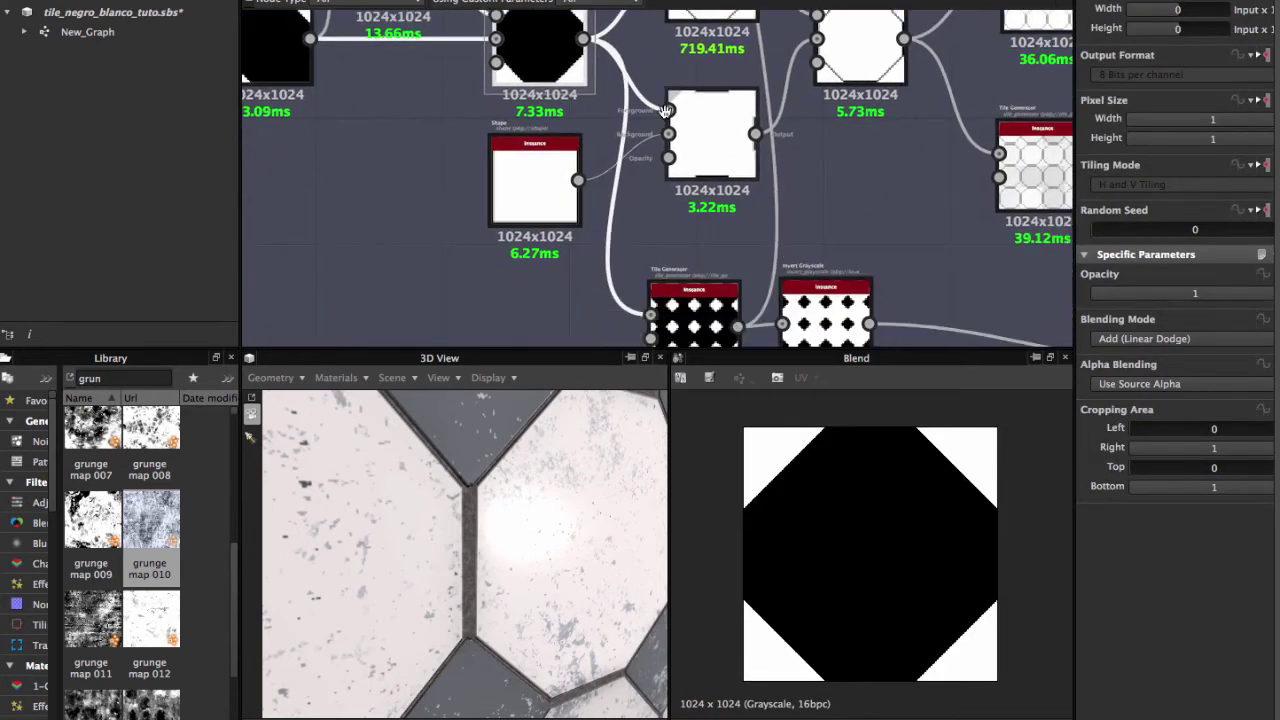
scroll(590, 47, "down", 1)
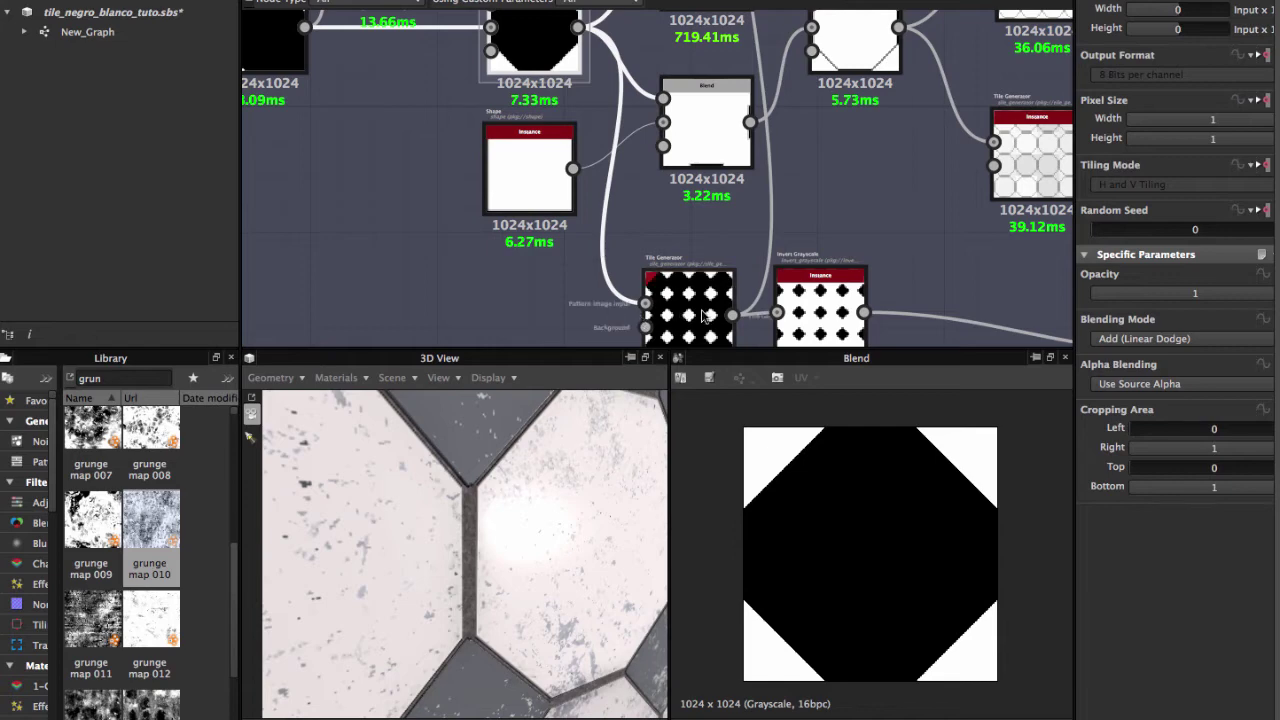
Preview the diamond Tile Generator, then its Invert Grayscale output of black diamonds on white.
left_click(703, 314)
key("f")
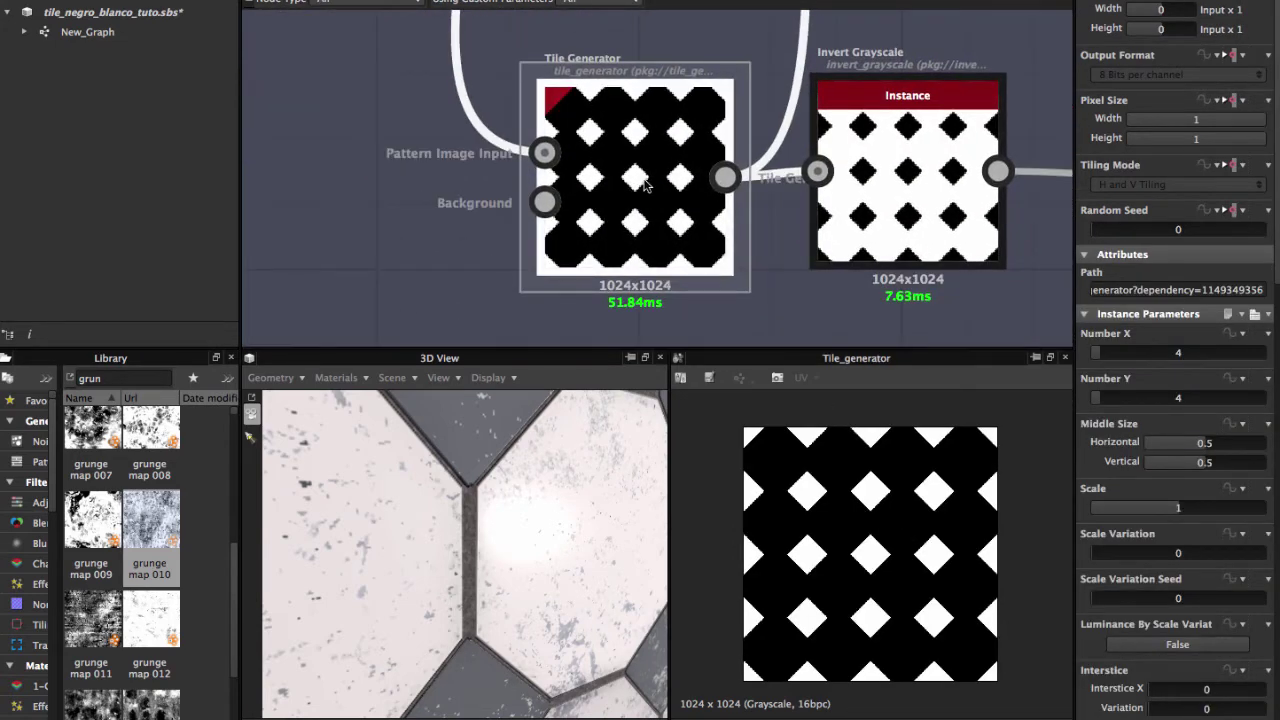
mouse_move(585, 95)
middle_mouse_down()
mouse_move(680, 225)
mouse_move(720, 330)
mouse_move(655, 150)
middle_mouse_up()
scroll(680, 225, "down", 2)
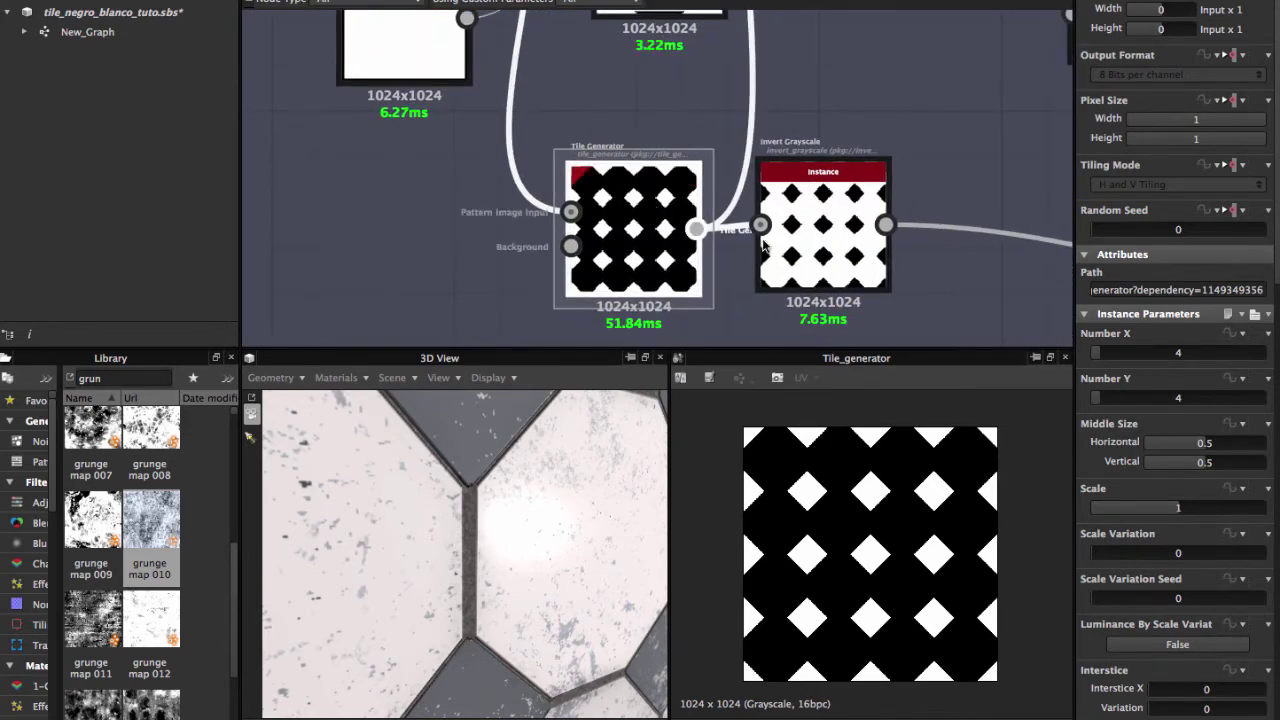
left_click(820, 252)
scroll(822, 252, "up", 2)
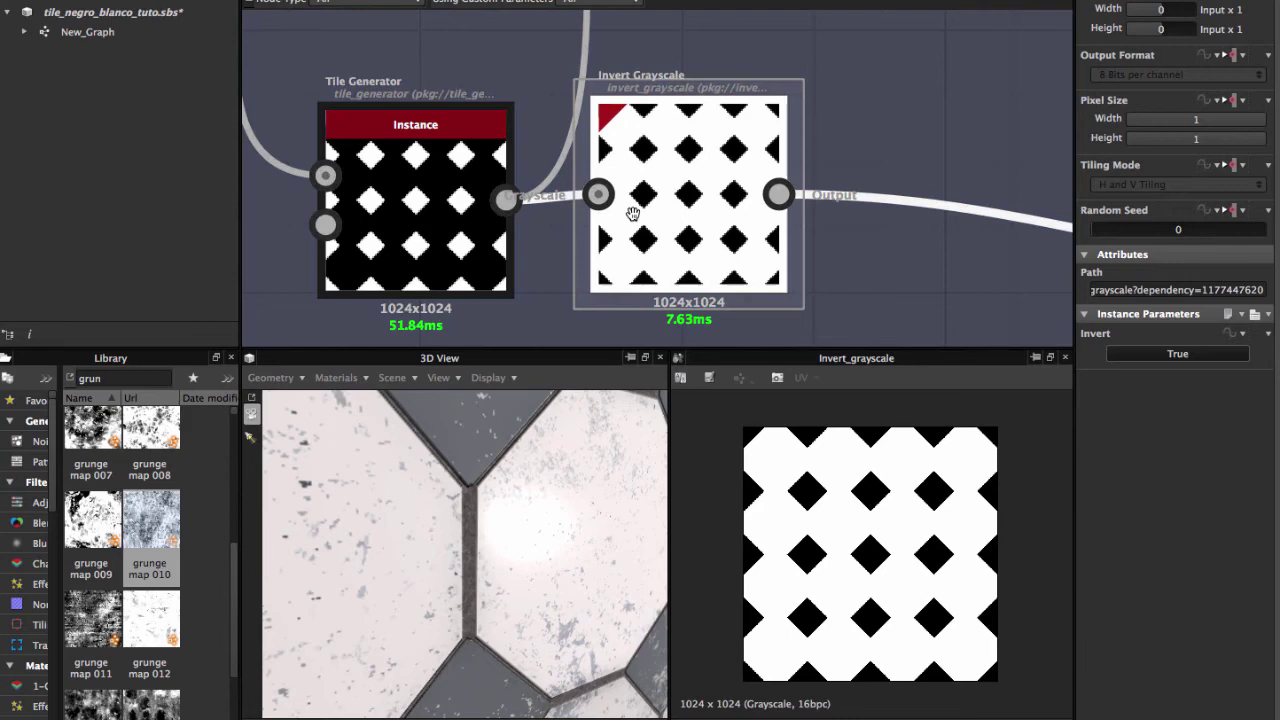
middle_click_drag(822, 252, 612, 218)
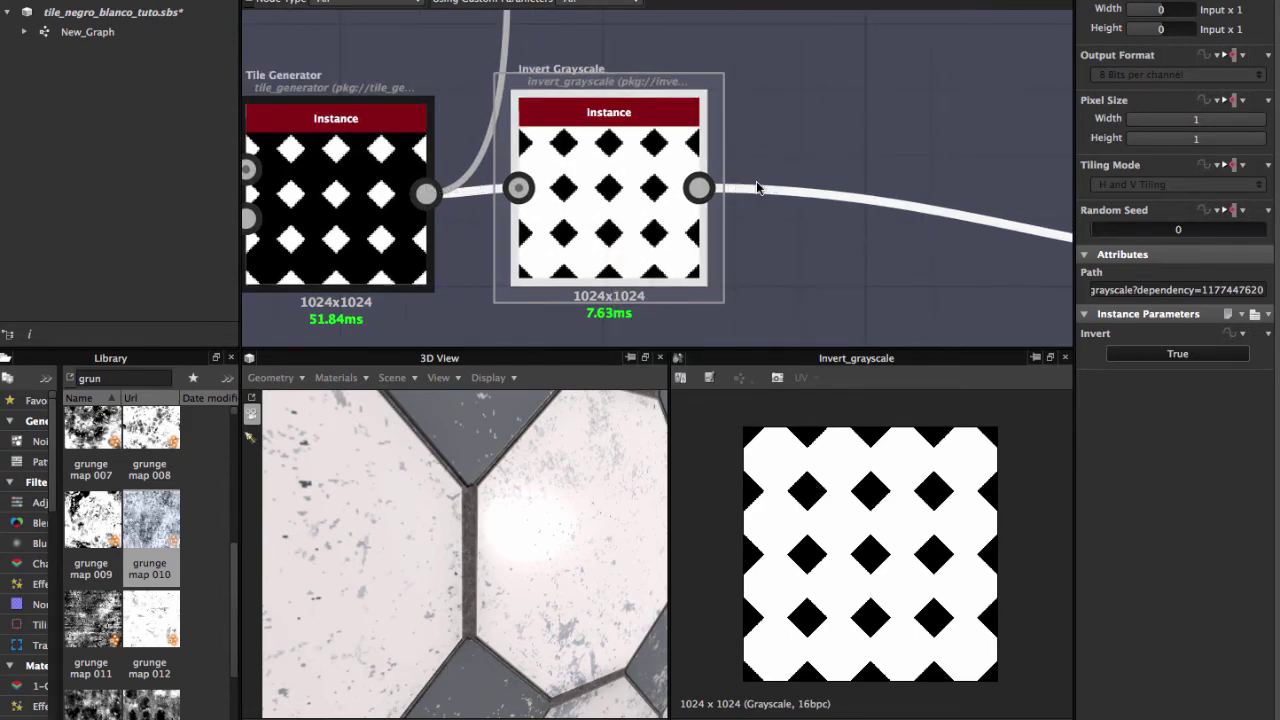
scroll(757, 188, "down", 2)
middle_click_drag(990, 190, 708, 166)
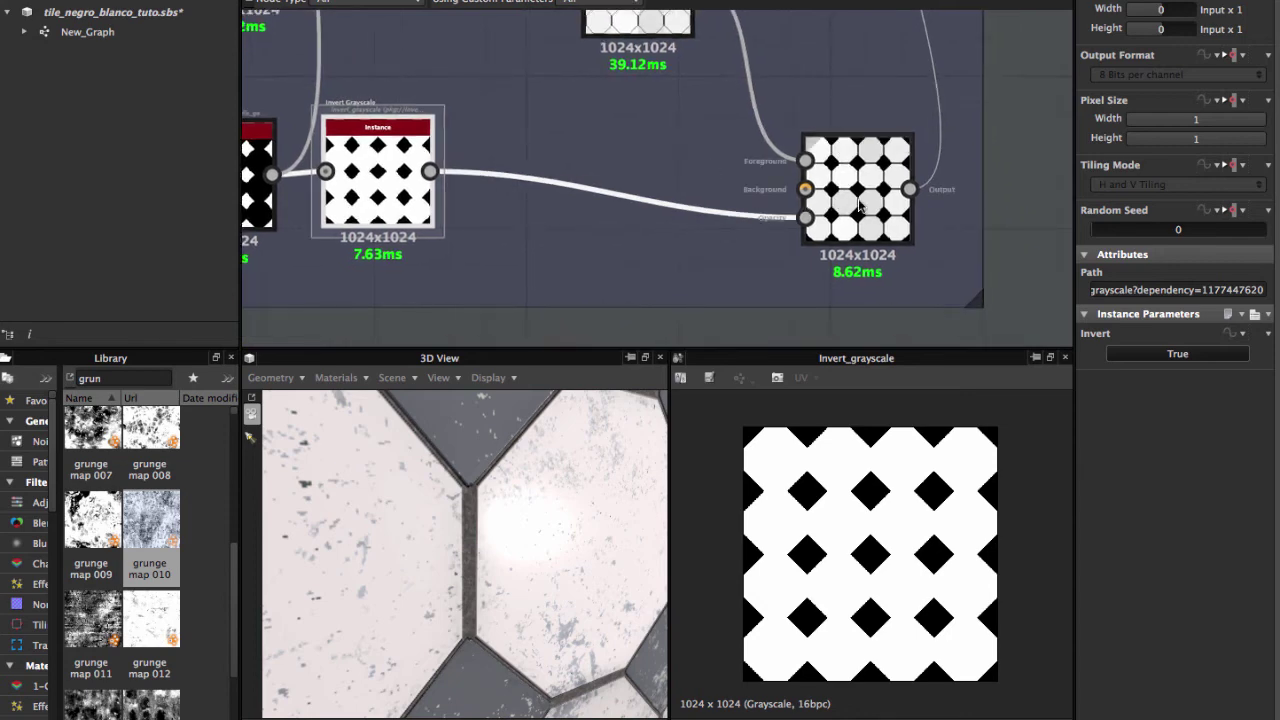
double_click(858, 204)
scroll(858, 204, "down", 1)
scroll(858, 204, "down", 1)
middle_click_drag(809, 107, 793, 233)
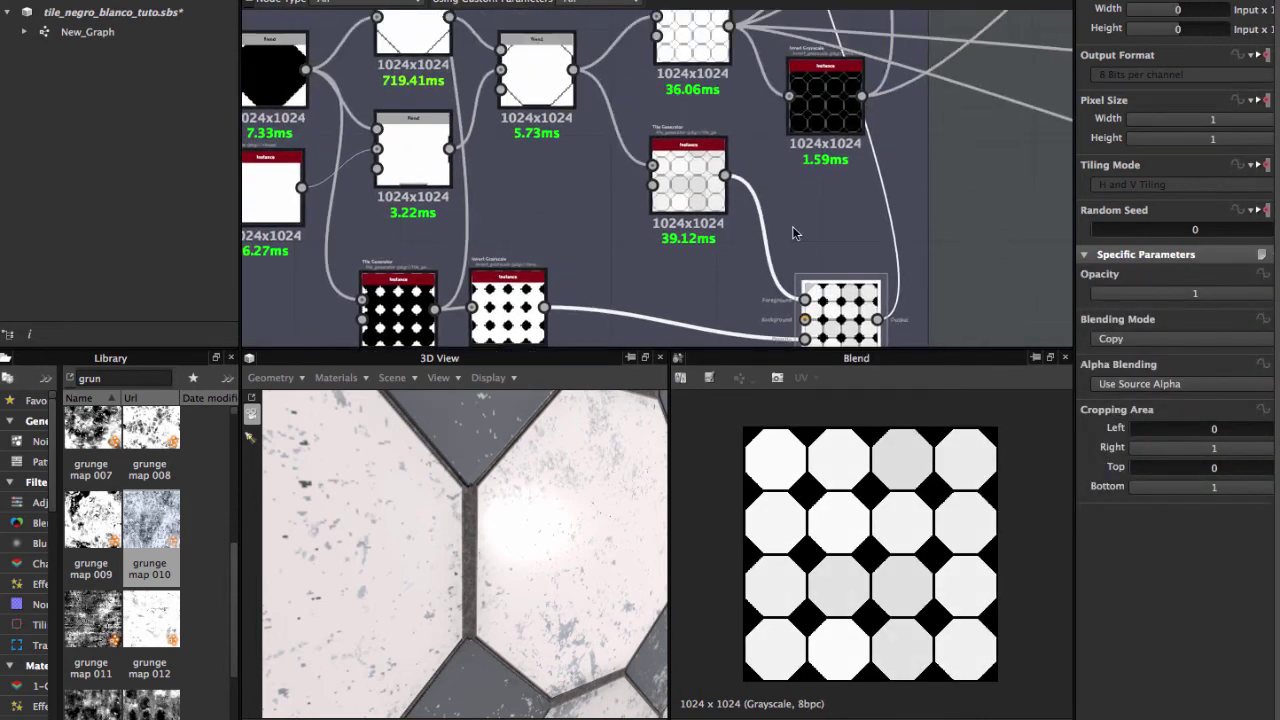
middle_click_drag(848, 330, 743, 194)
scroll(718, 193, "up", 1)
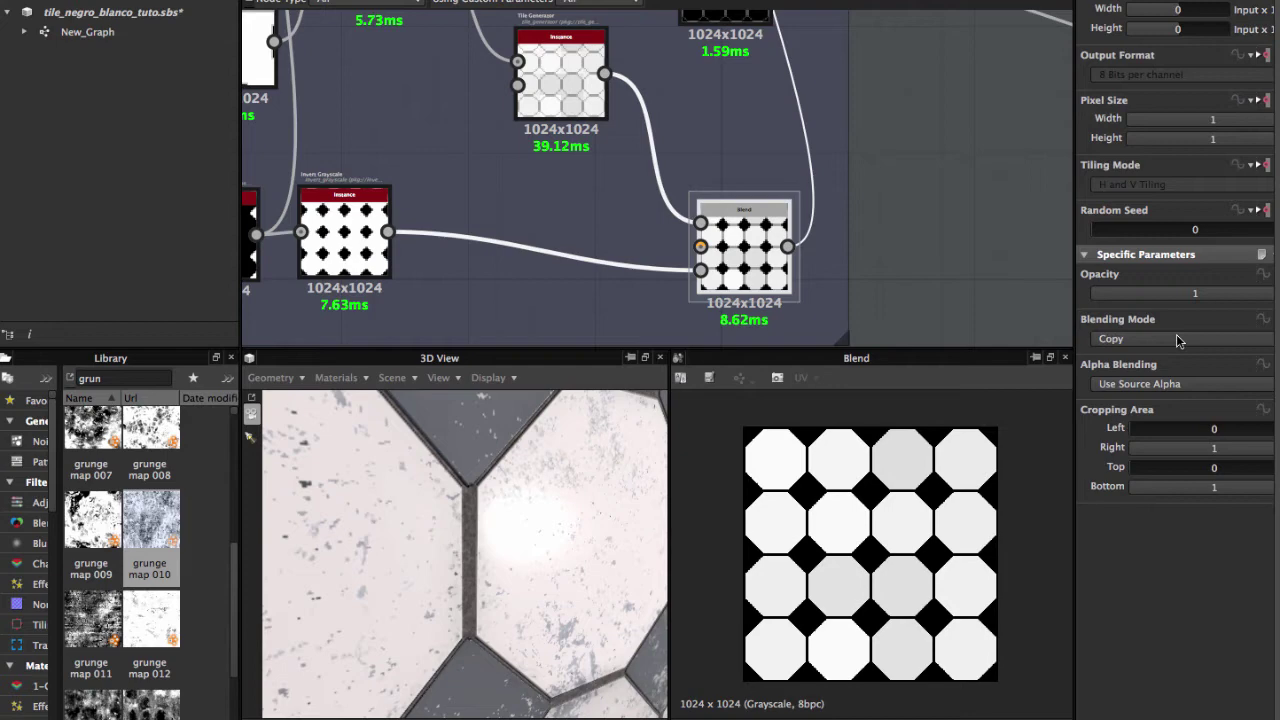
scroll(710, 140, "up", 4)
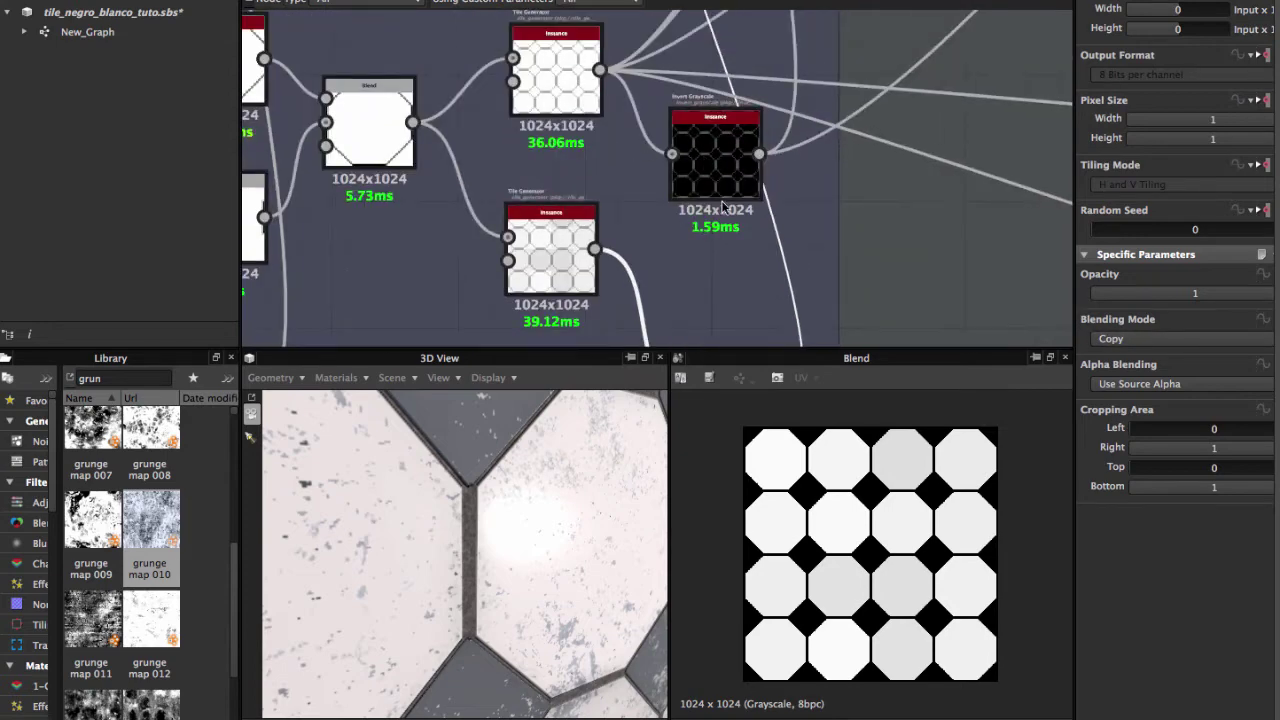
scroll(722, 205, "down", 2)
Preview the left Blend's diamond output, then the grunge-covered octagon Blend.
scroll(698, 160, "up", 3)
scroll(686, 134, "down", 2)
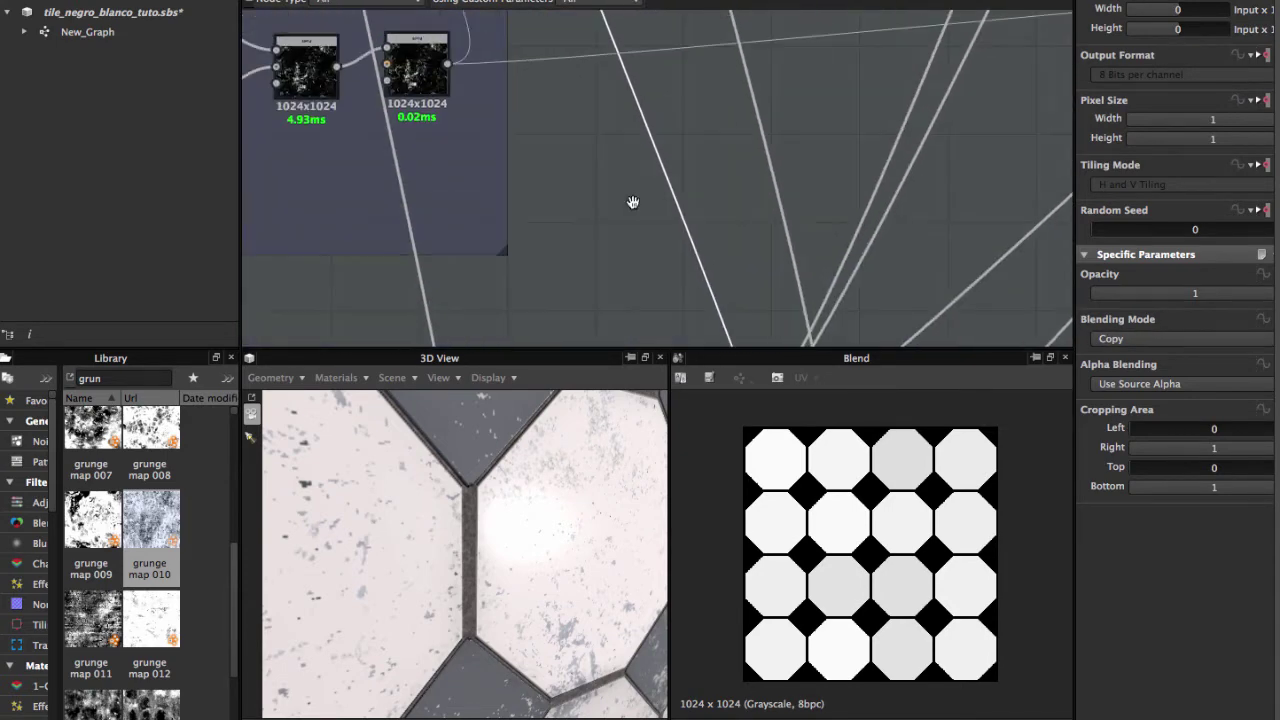
scroll(634, 200, "up", 3)
scroll(629, 249, "up", 3)
scroll(686, 318, "down", 4)
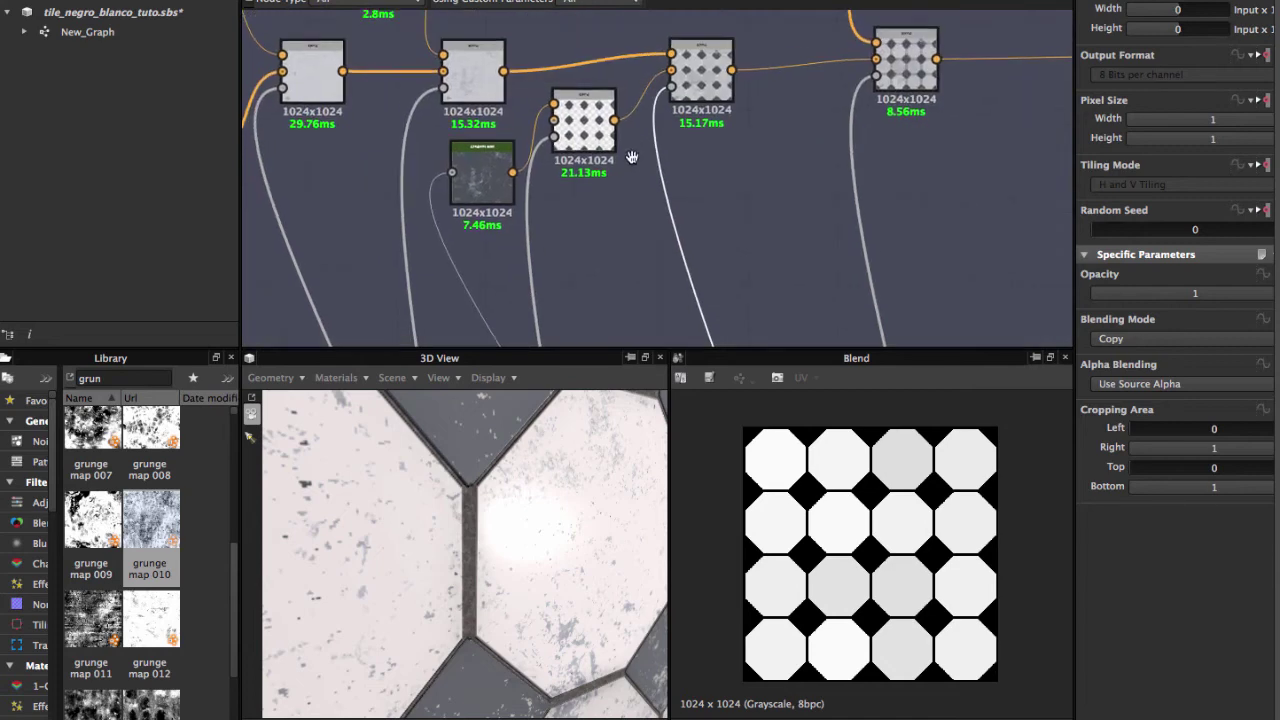
middle_click_drag(674, 98, 652, 143)
scroll(645, 130, "up", 2)
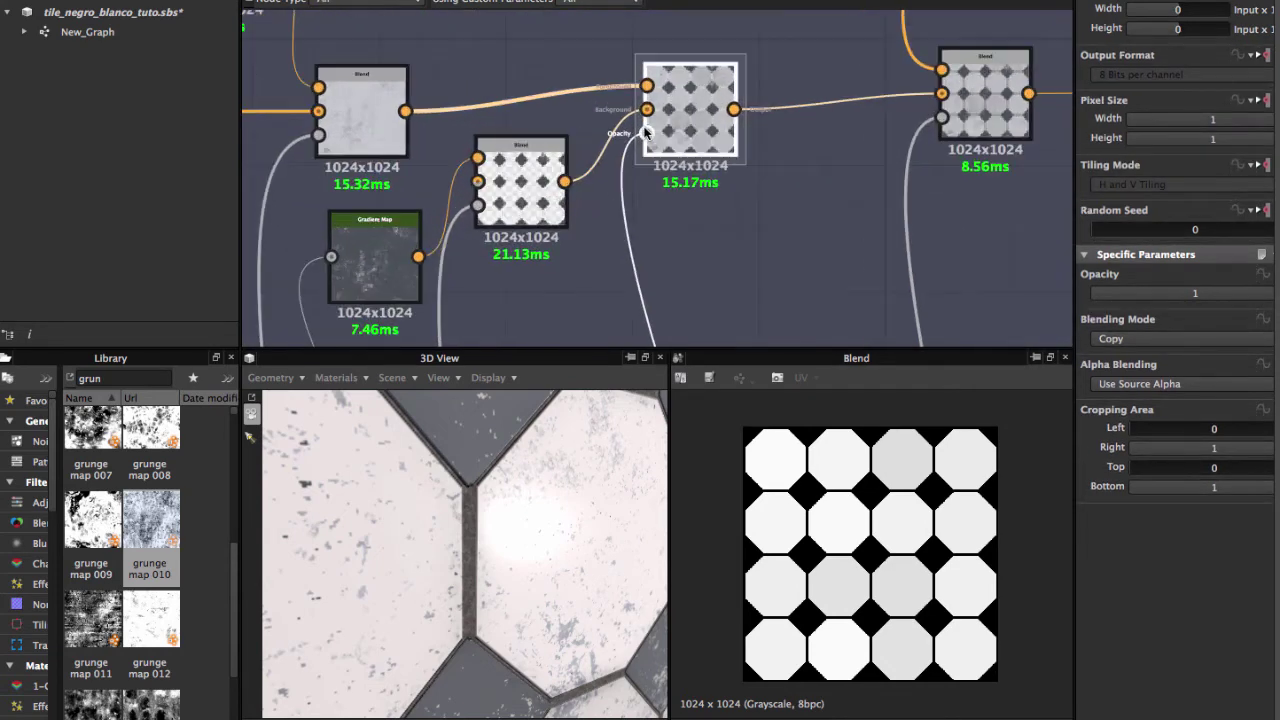
scroll(645, 130, "up", 2)
double_click(438, 211)
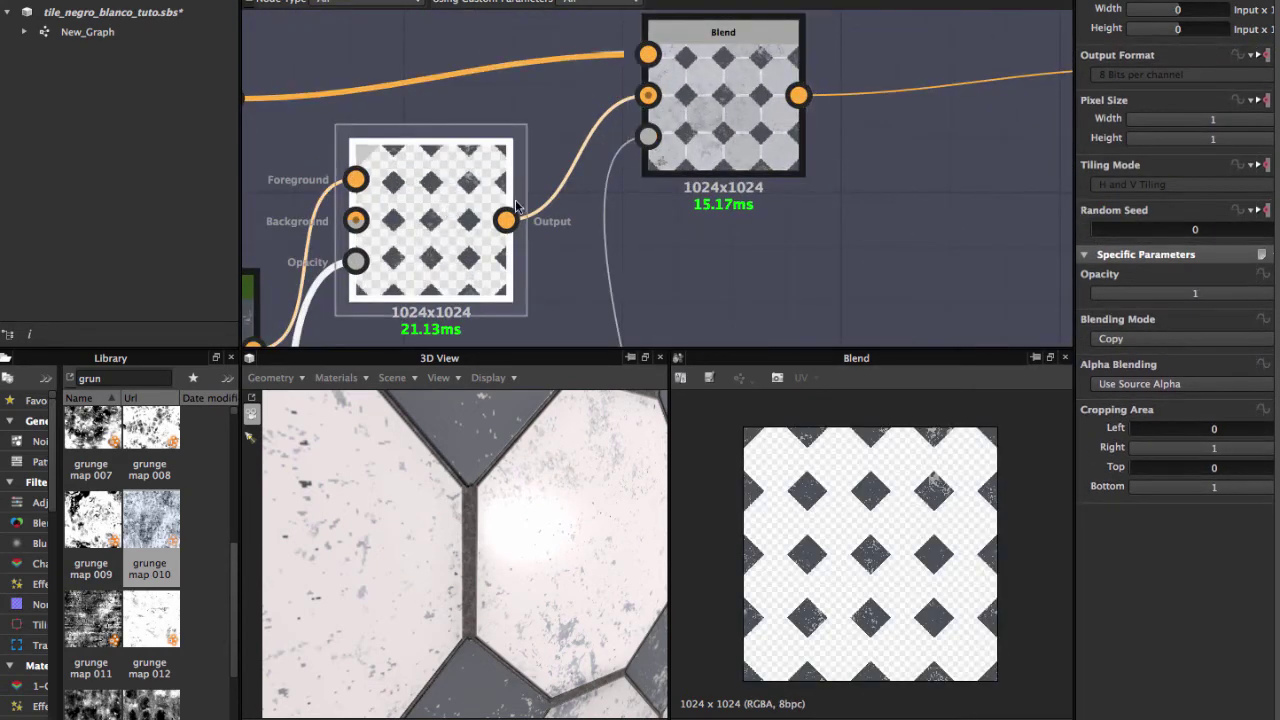
double_click(687, 134)
Preview the later Blend with grimy octagons, speckled grey diamonds and grout lines.
scroll(665, 192, "down", 1)
scroll(665, 192, "down", 2)
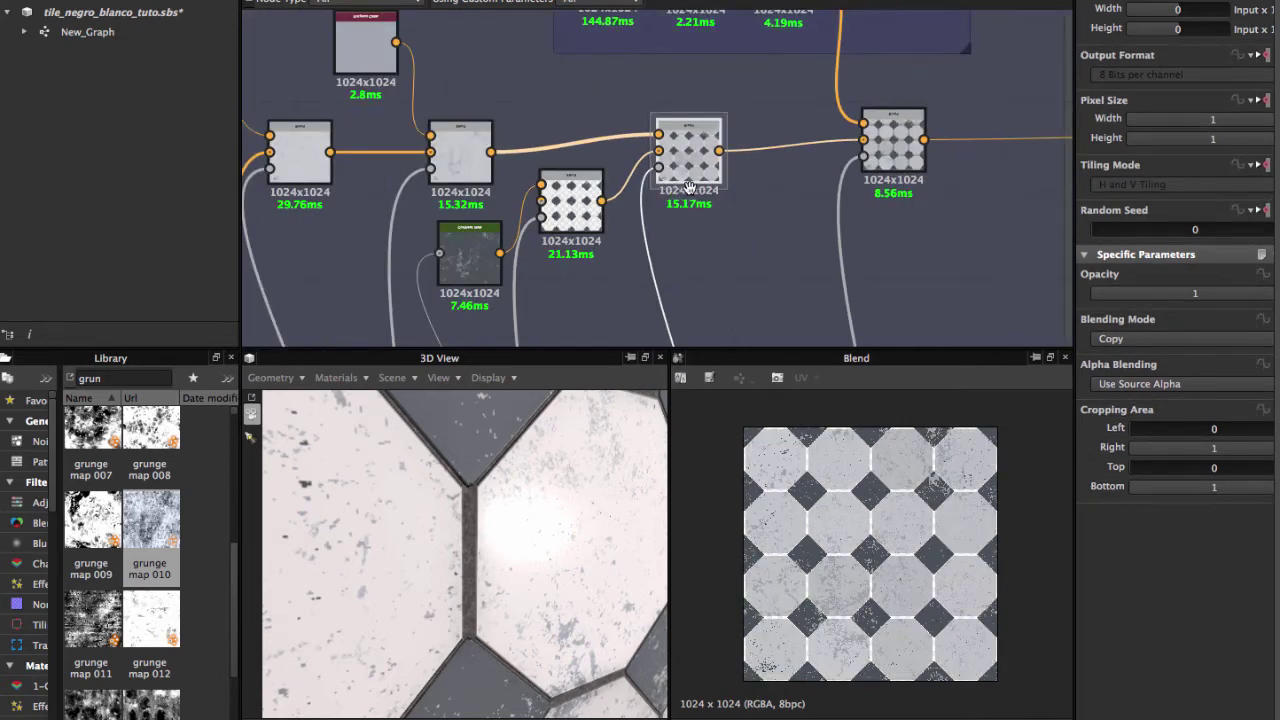
mouse_move(803, 78)
middle_mouse_down()
mouse_move(565, 185)
mouse_move(452, 77)
middle_mouse_up()
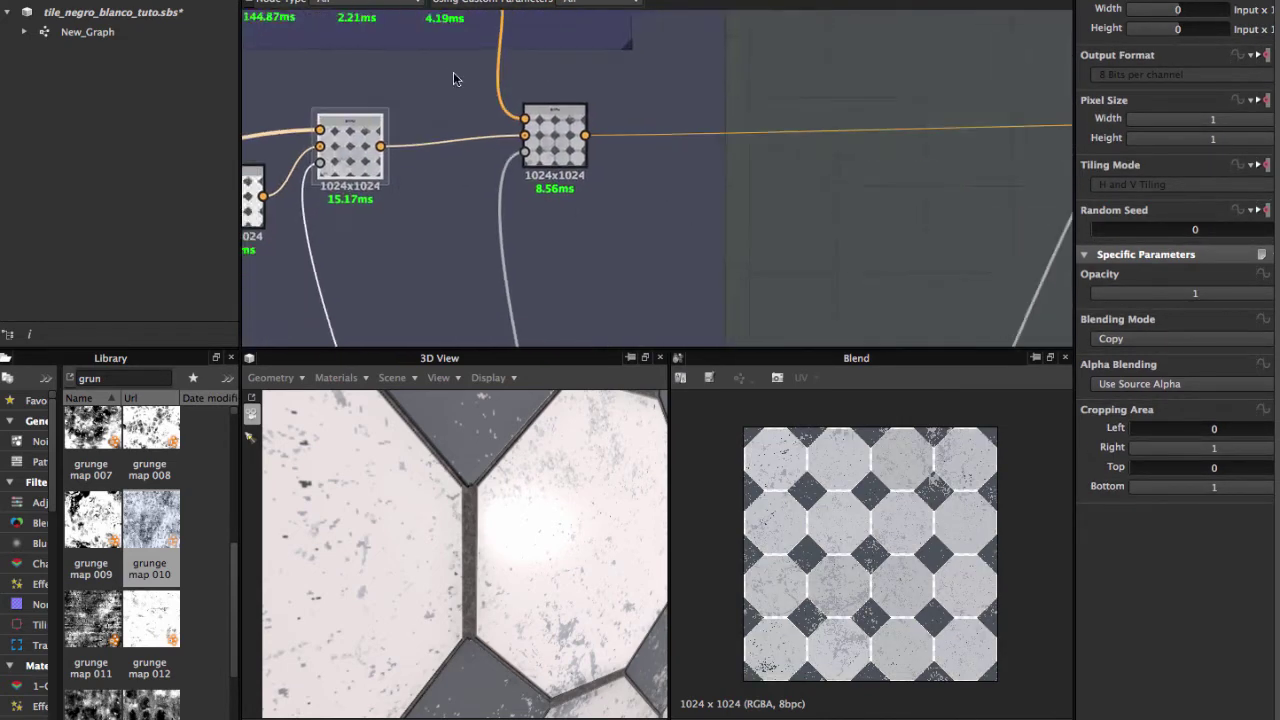
scroll(634, 206, "down", 2)
scroll(630, 200, "down", 1)
scroll(591, 183, "up", 1)
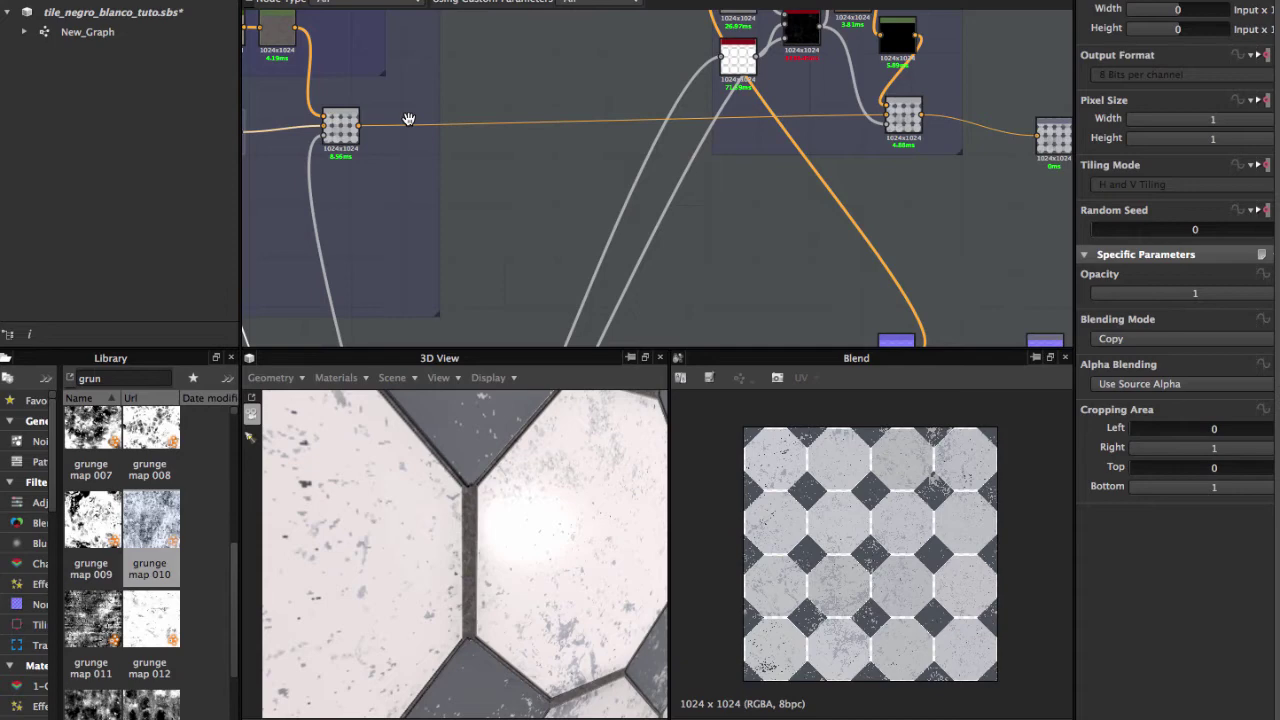
middle_click_drag(408, 119, 480, 220)
scroll(480, 222, "up", 2)
double_click(482, 225)
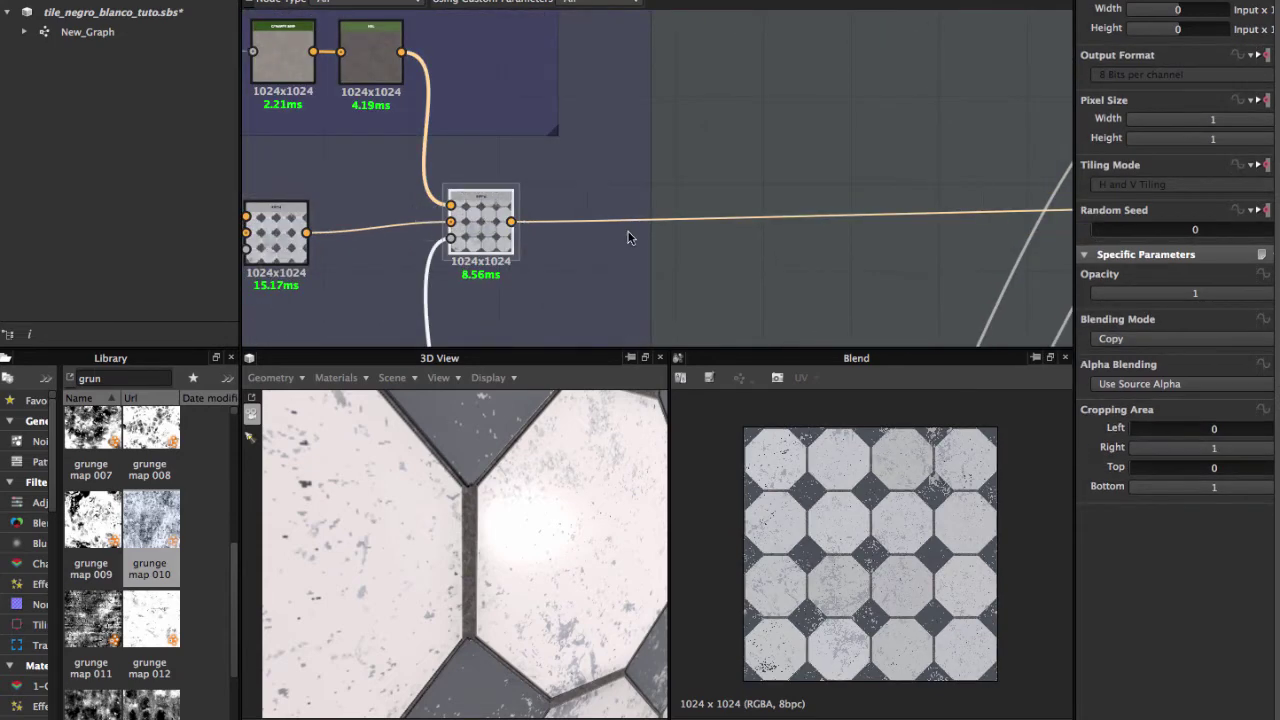
Pan and zoom the graph from the last Blend node over to the General Dirt nodes.
scroll(628, 237, "down", 3)
scroll(452, 200, "up", 1)
scroll(435, 203, "up", 1)
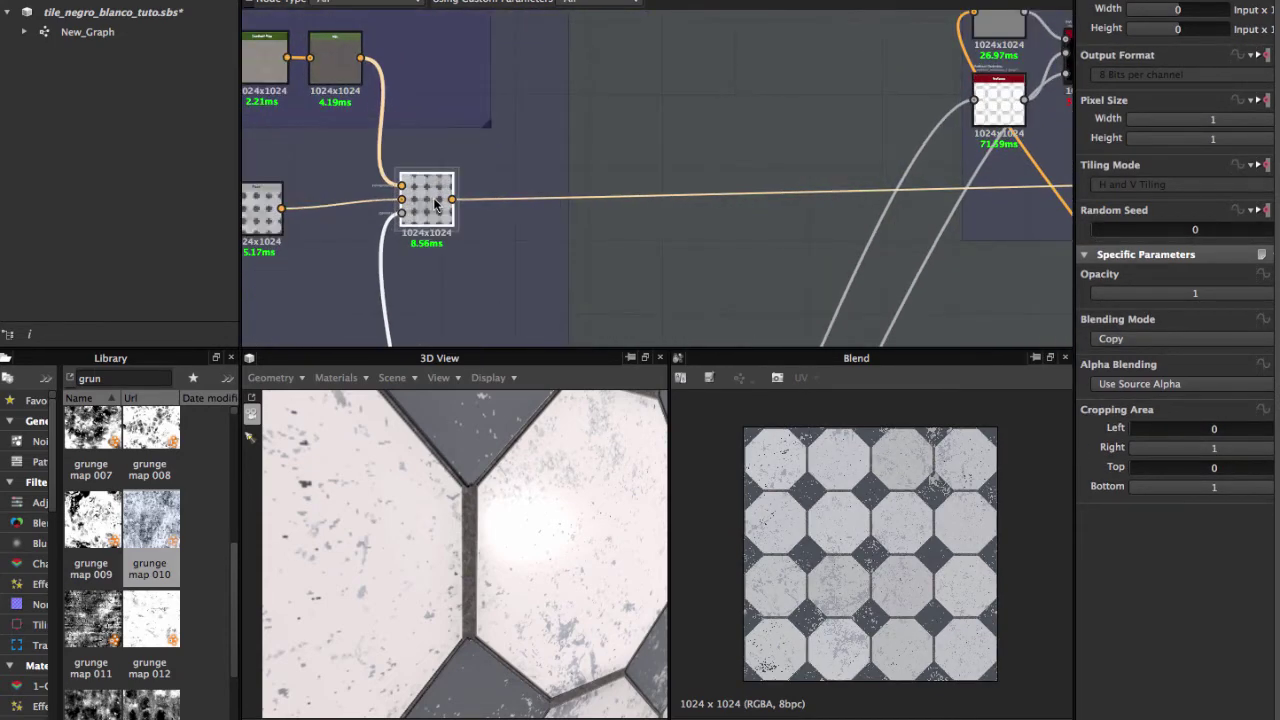
scroll(437, 200, "up", 1)
scroll(437, 201, "up", 1)
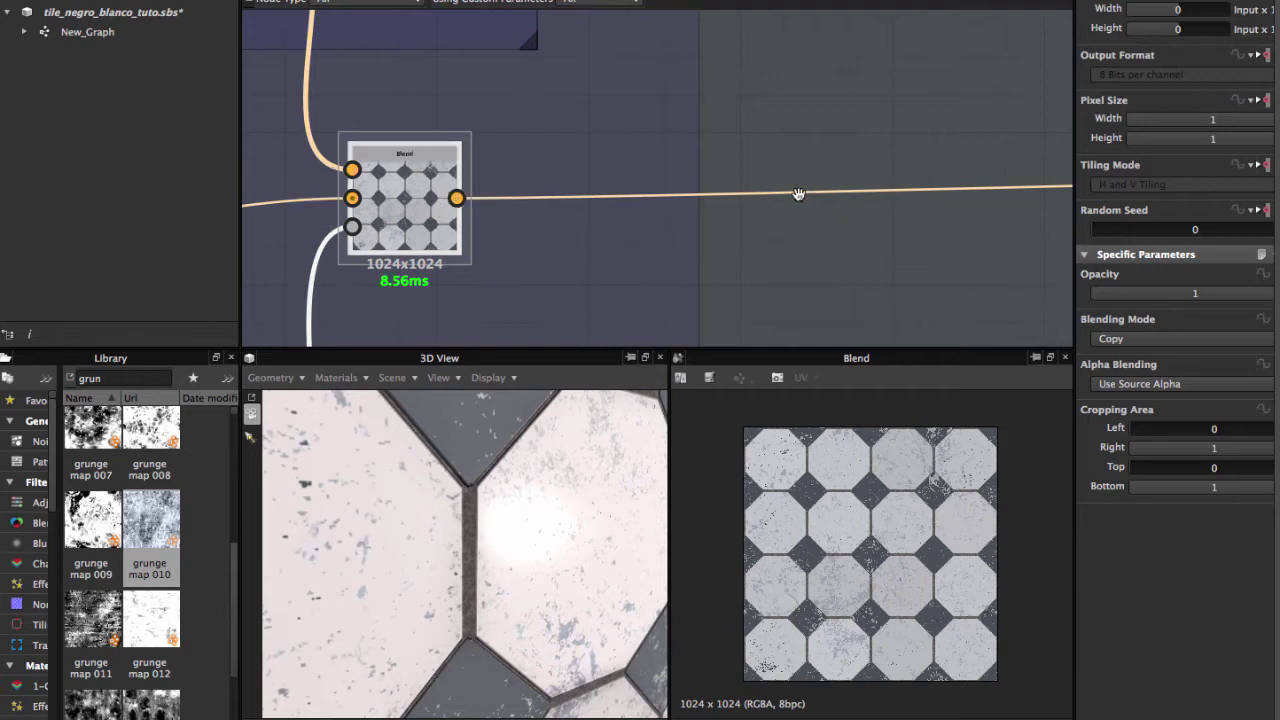
middle_click_drag(798, 193, 786, 194)
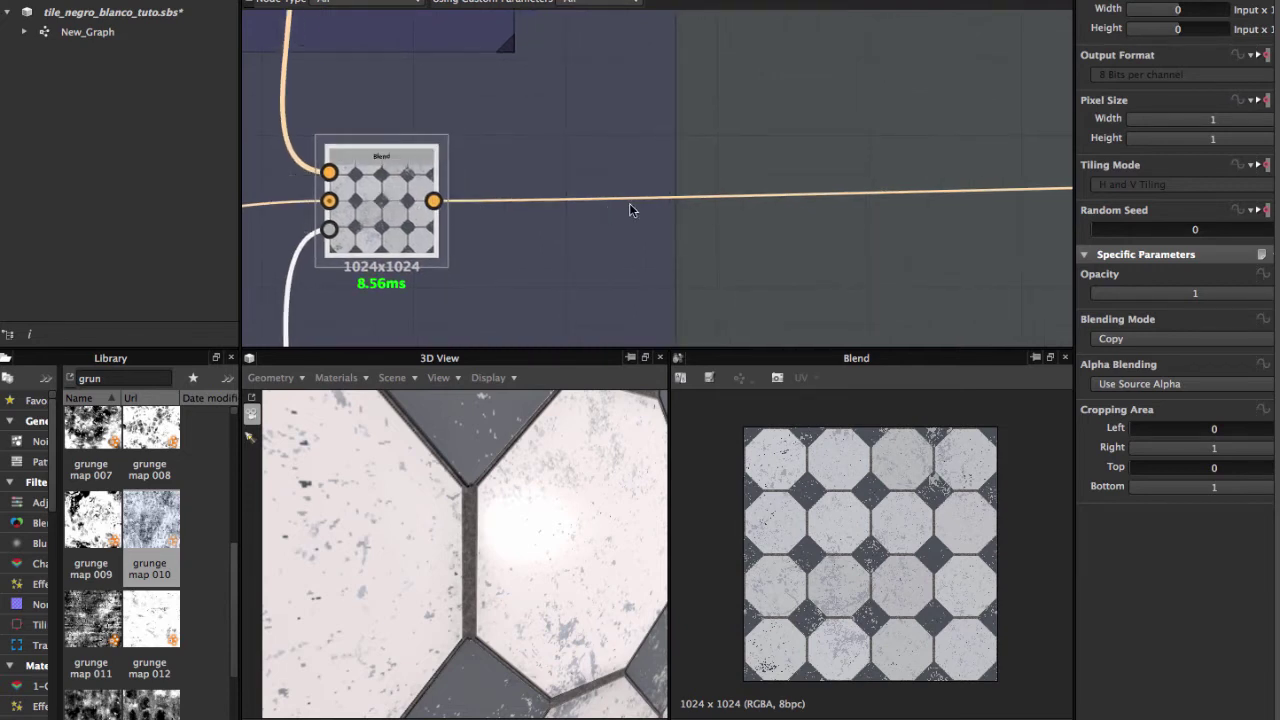
scroll(629, 203, "down", 3)
middle_click_drag(621, 162, 422, 166)
scroll(634, 166, "down", 2)
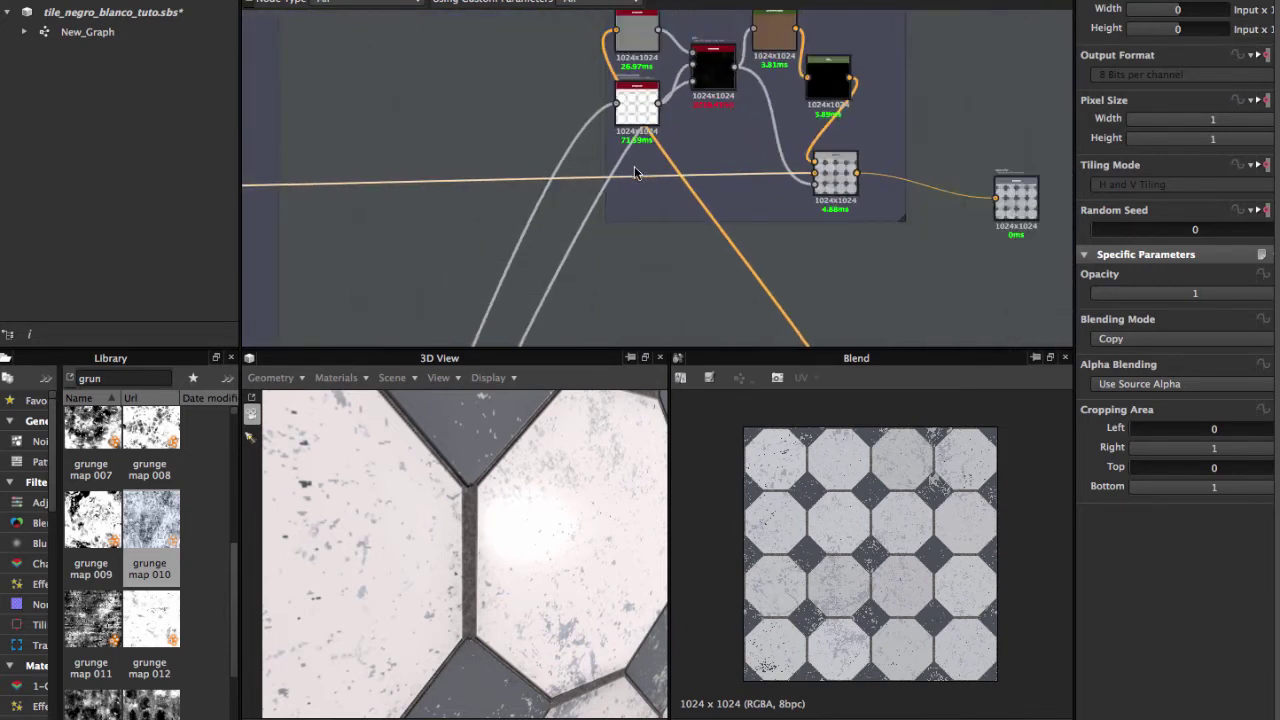
scroll(634, 166, "down", 1)
scroll(614, 241, "up", 3)
Move past the General Dirt frame and preview the Normal map output.
middle_click_drag(625, 101, 620, 224)
scroll(612, 210, "down", 2)
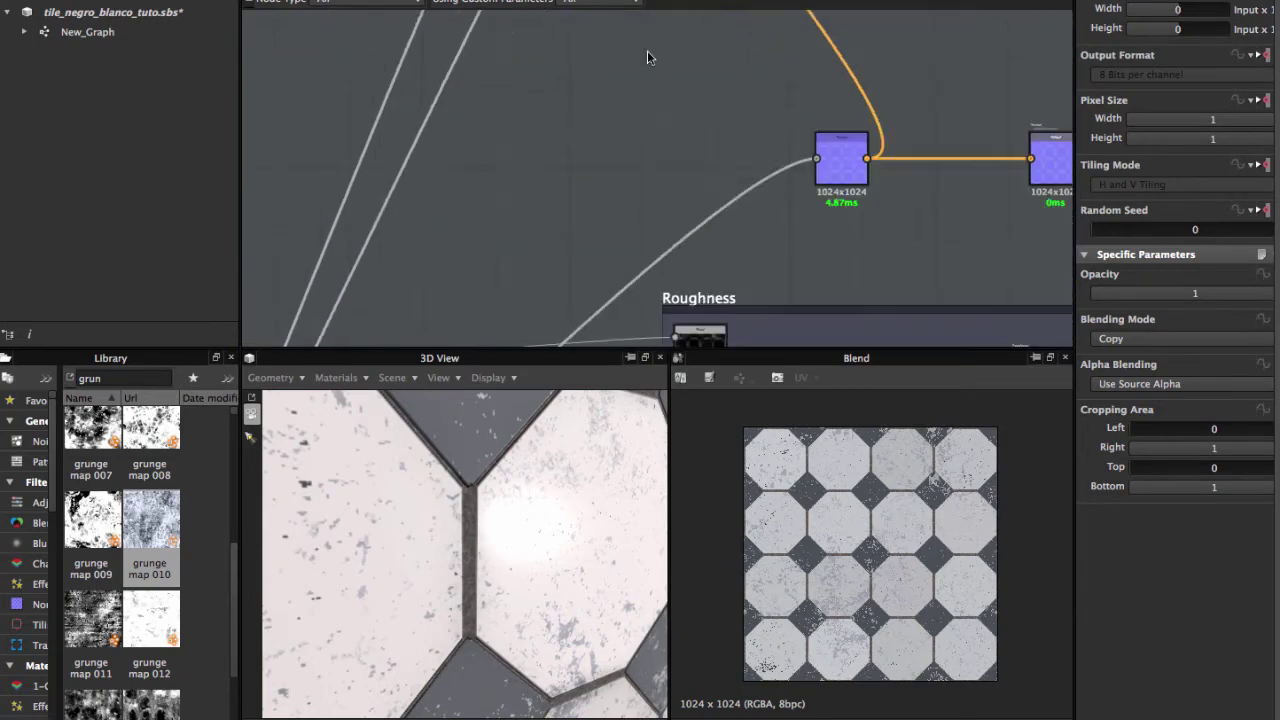
middle_click_drag(614, 123, 646, 277)
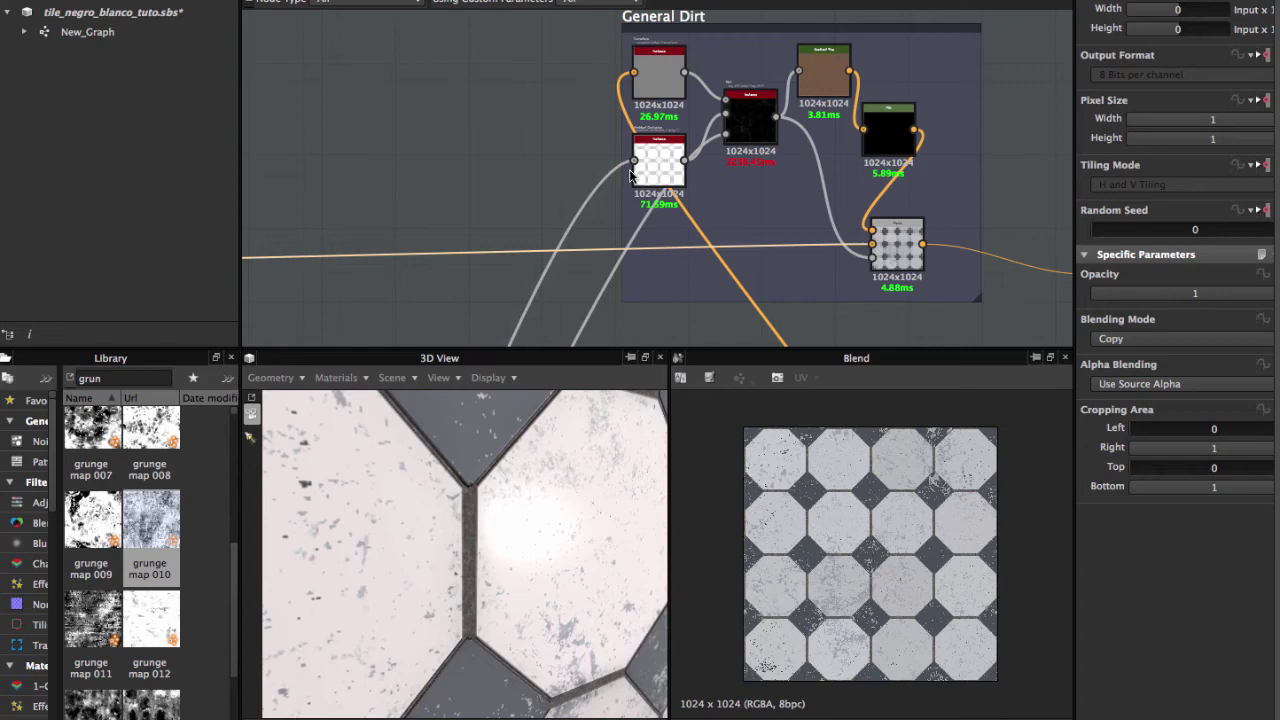
mouse_move(624, 157)
middle_mouse_down()
mouse_move(646, 243)
mouse_move(693, 247)
mouse_move(700, 127)
middle_mouse_up()
scroll(646, 243, "down", 2)
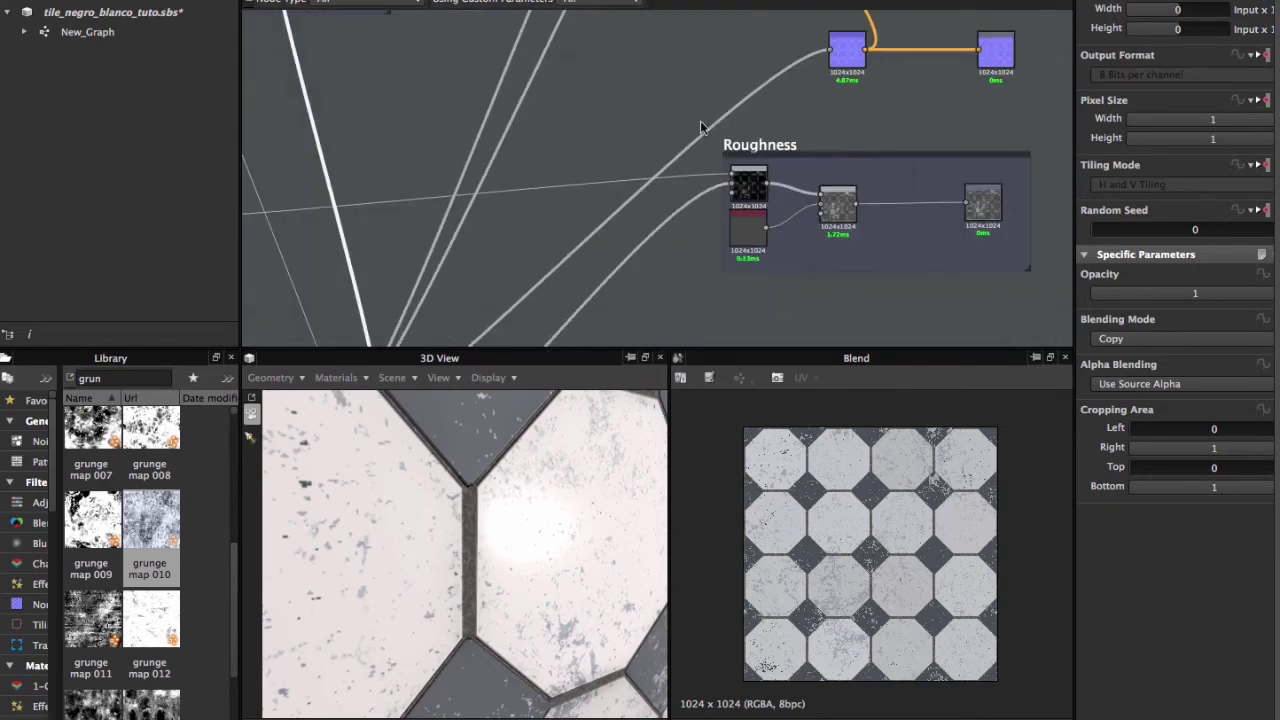
double_click(843, 60)
Preview the octagon Tile_generator output near the Pattern and Ambient Occlusion frames.
middle_click_drag(752, 101, 680, 128)
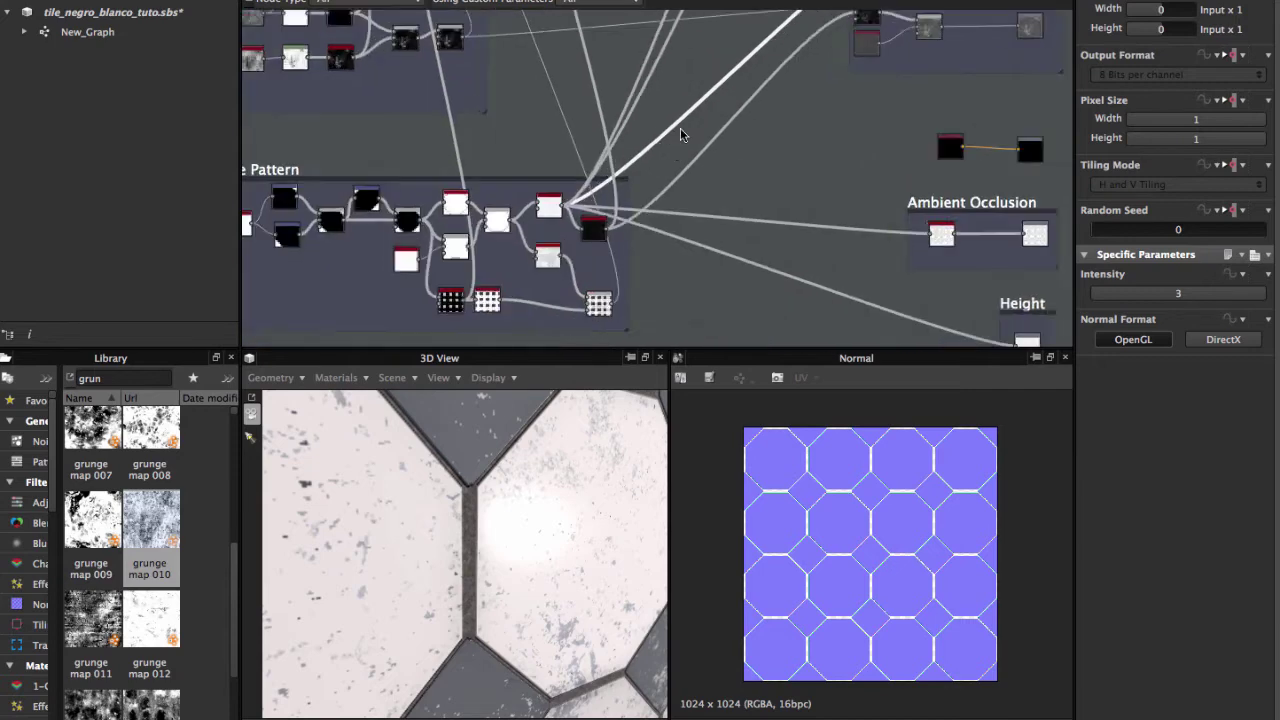
scroll(584, 190, "up", 4)
double_click(493, 250)
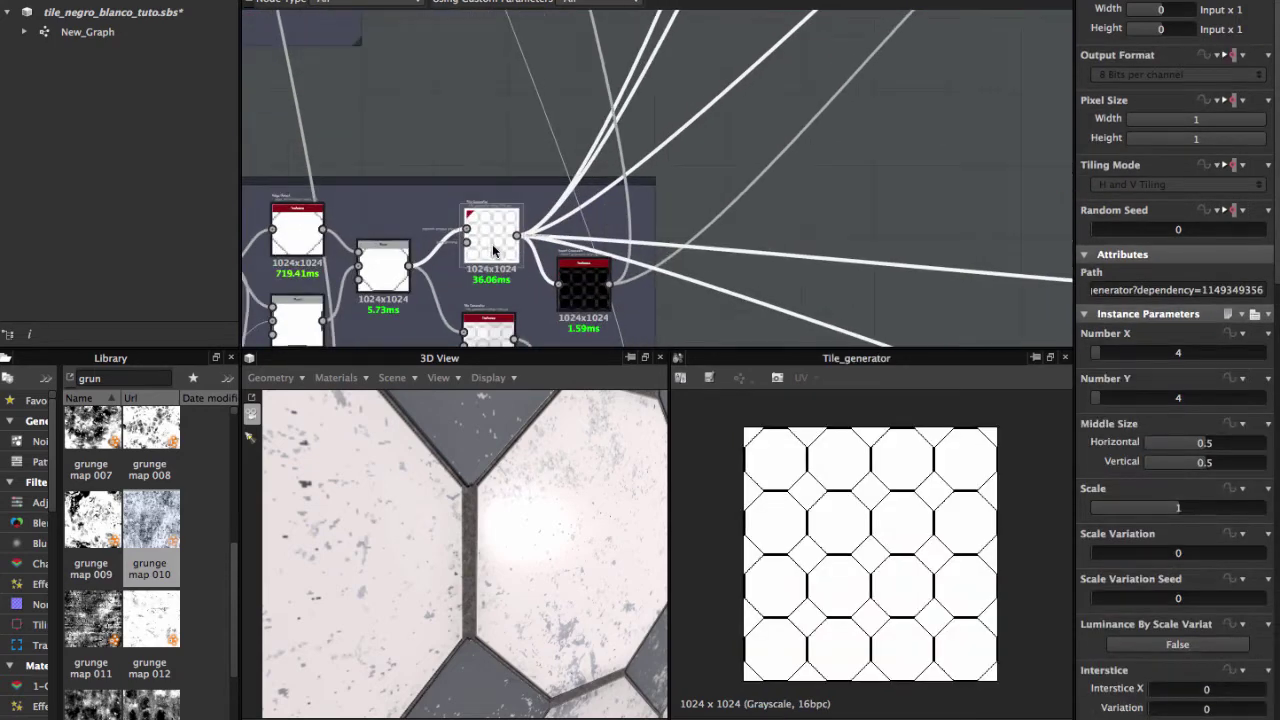
scroll(493, 250, "up", 2)
scroll(530, 215, "up", 2)
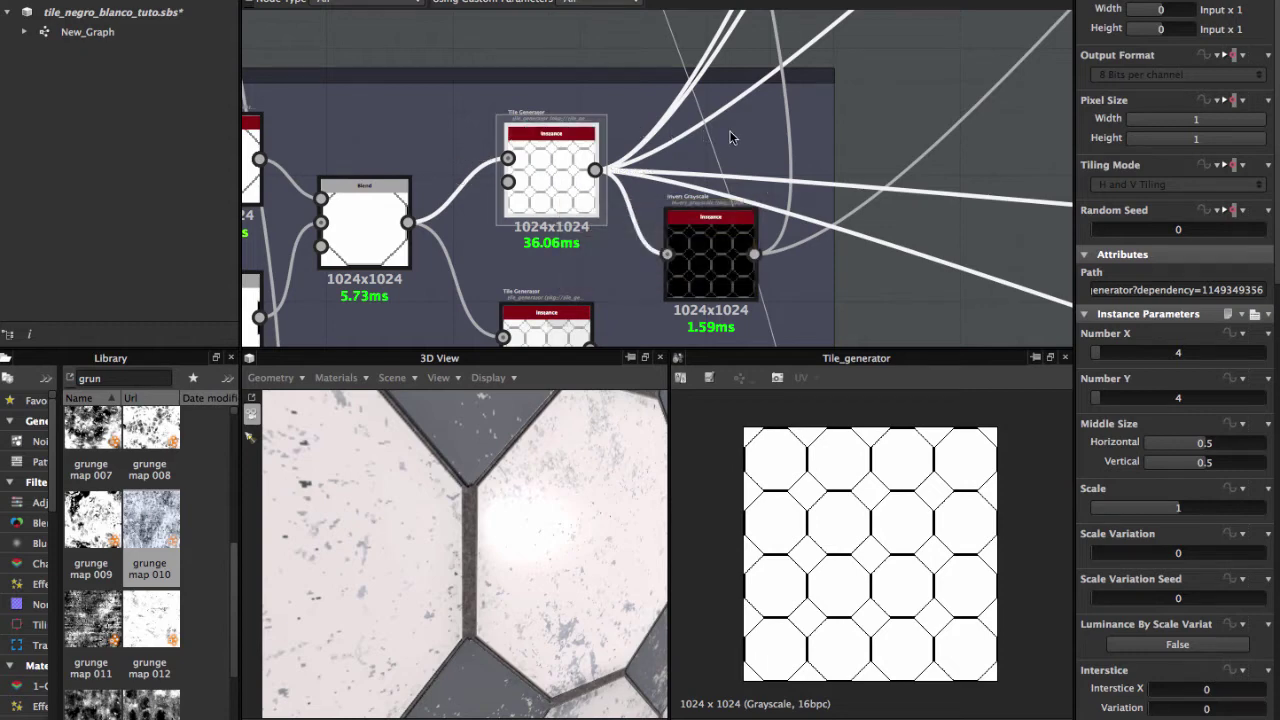
scroll(579, 260, "up", 5)
scroll(650, 220, "down", 5)
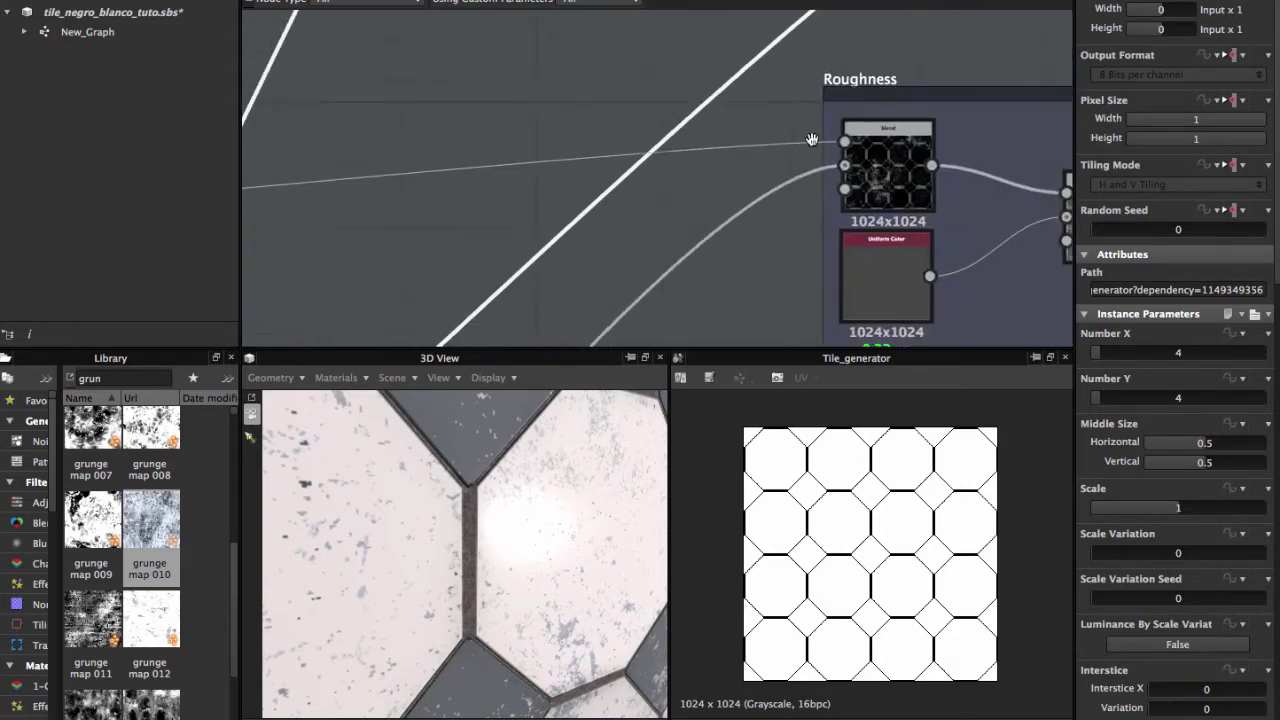
scroll(671, 229, "down", 2)
Preview the Normal node again and bring the General Dirt frame into view.
left_click(787, 128)
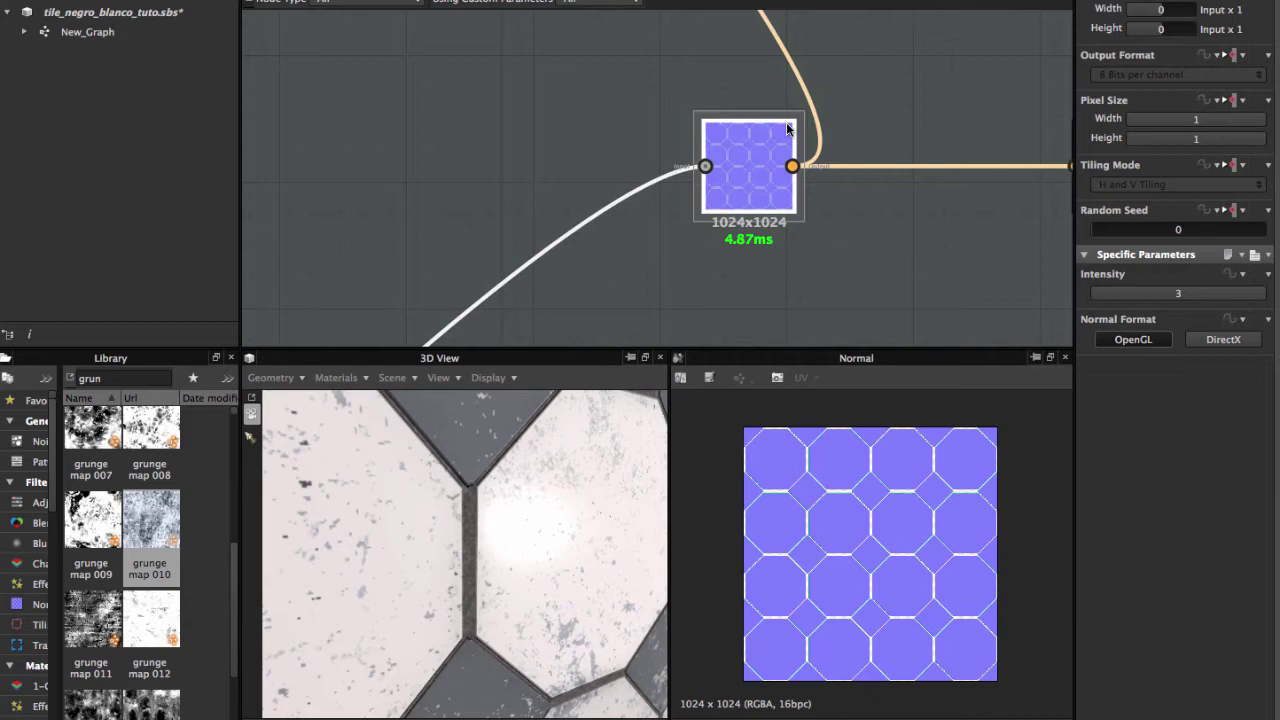
scroll(787, 128, "down", 2)
mouse_move(684, 95)
middle_mouse_down()
mouse_move(667, 128)
mouse_move(700, 250)
middle_mouse_up()
scroll(665, 90, "up", 2)
Preview the Curvature node's output and frame the view on it.
left_click(622, 138)
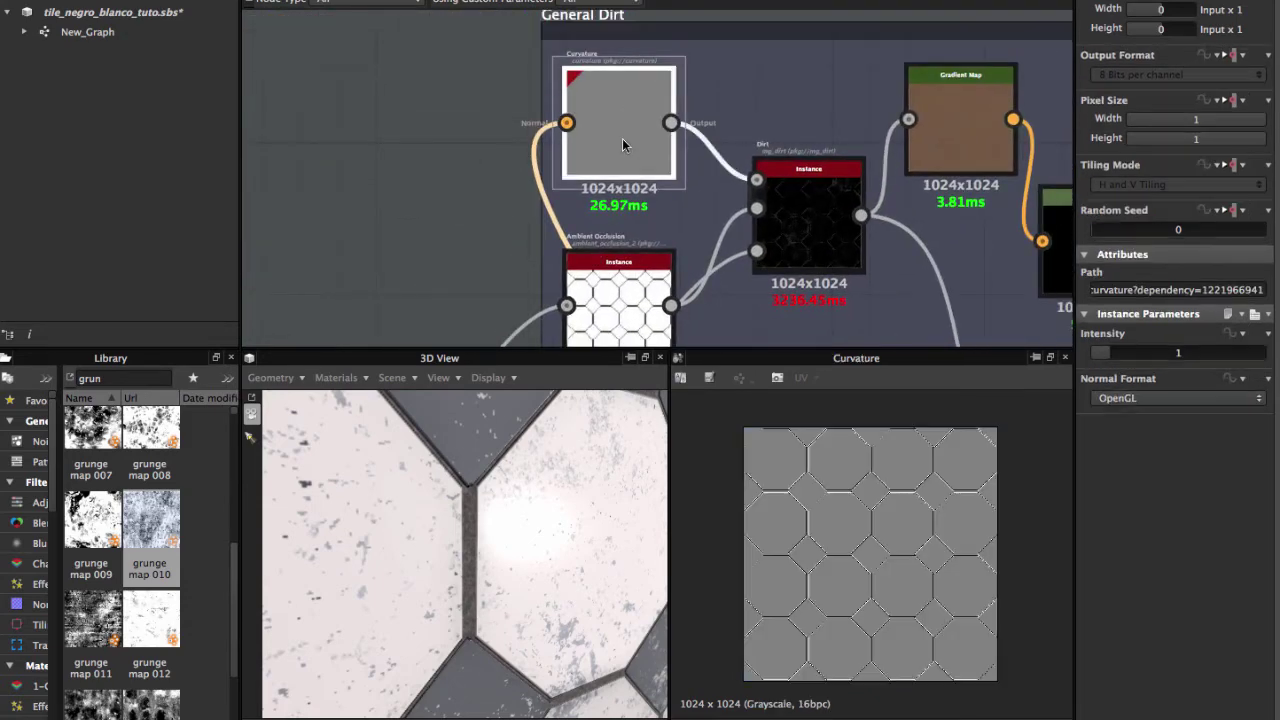
key("ctrl+e")
key("f")
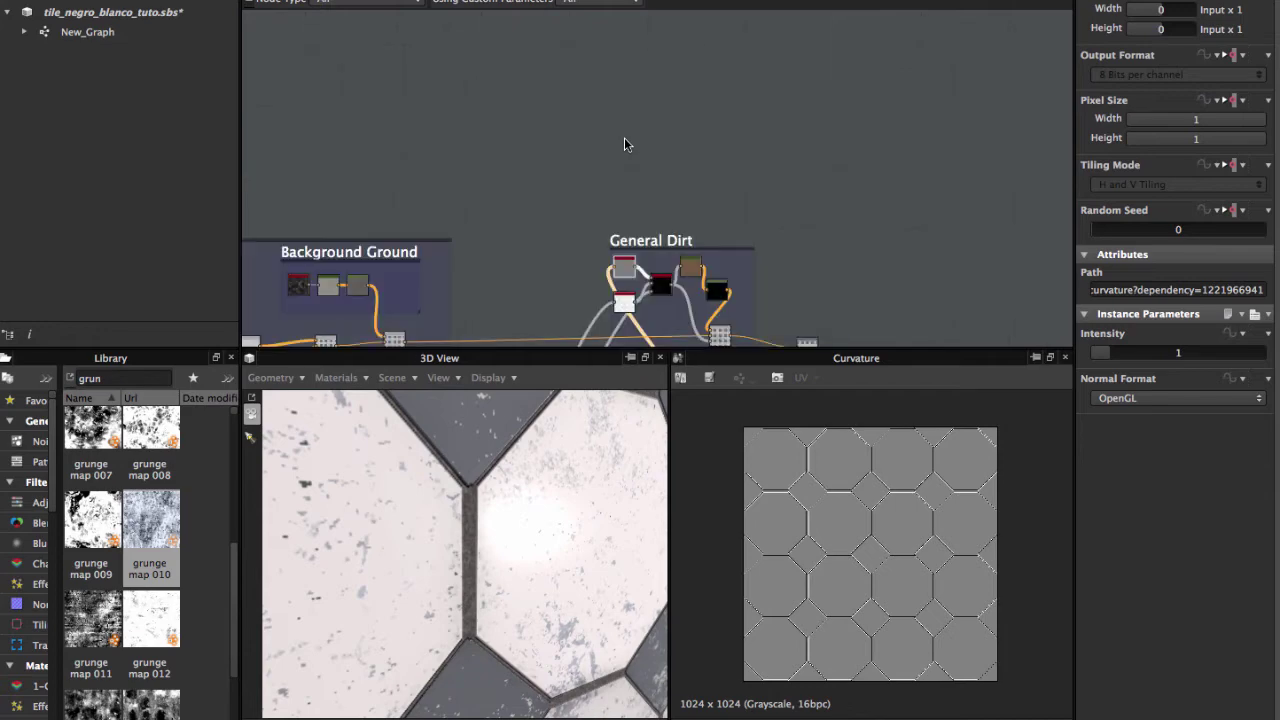
scroll(645, 180, "up", 3)
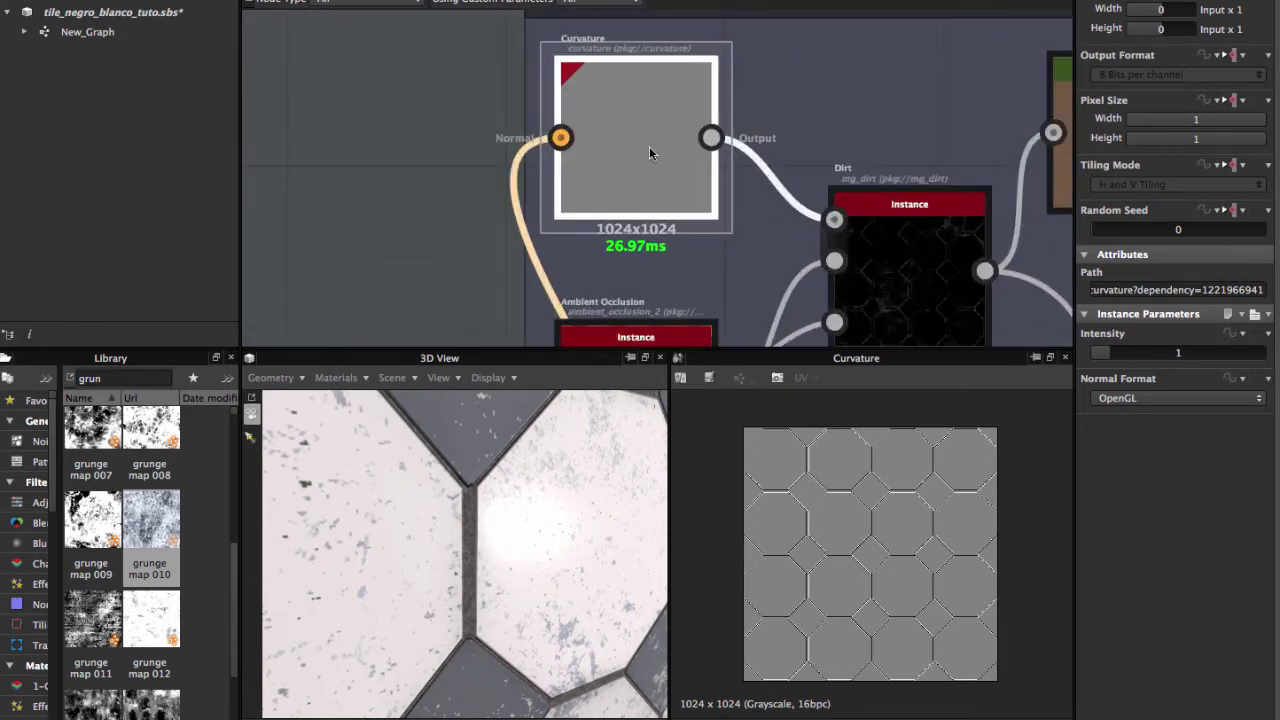
Preview Ambient Occlusion, move it up and left, then preview the Dirt node.
middle_click_drag(724, 322, 692, 166)
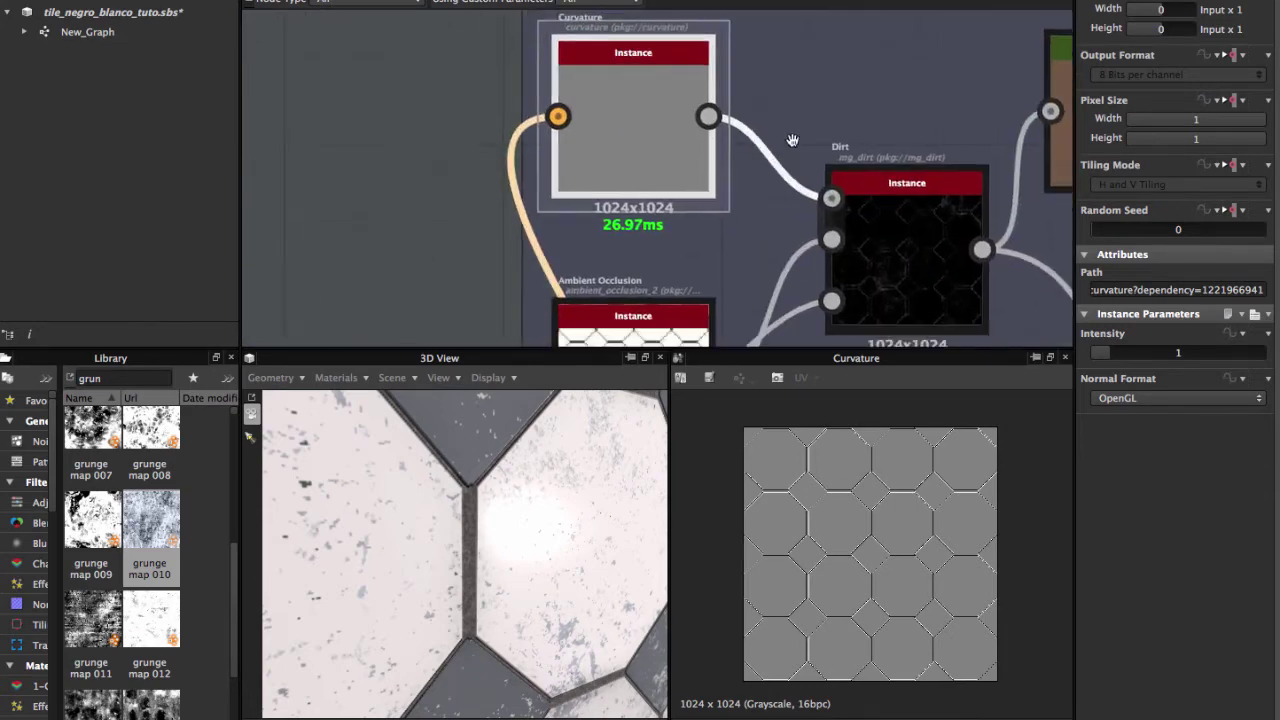
left_click(608, 226)
double_click(608, 226)
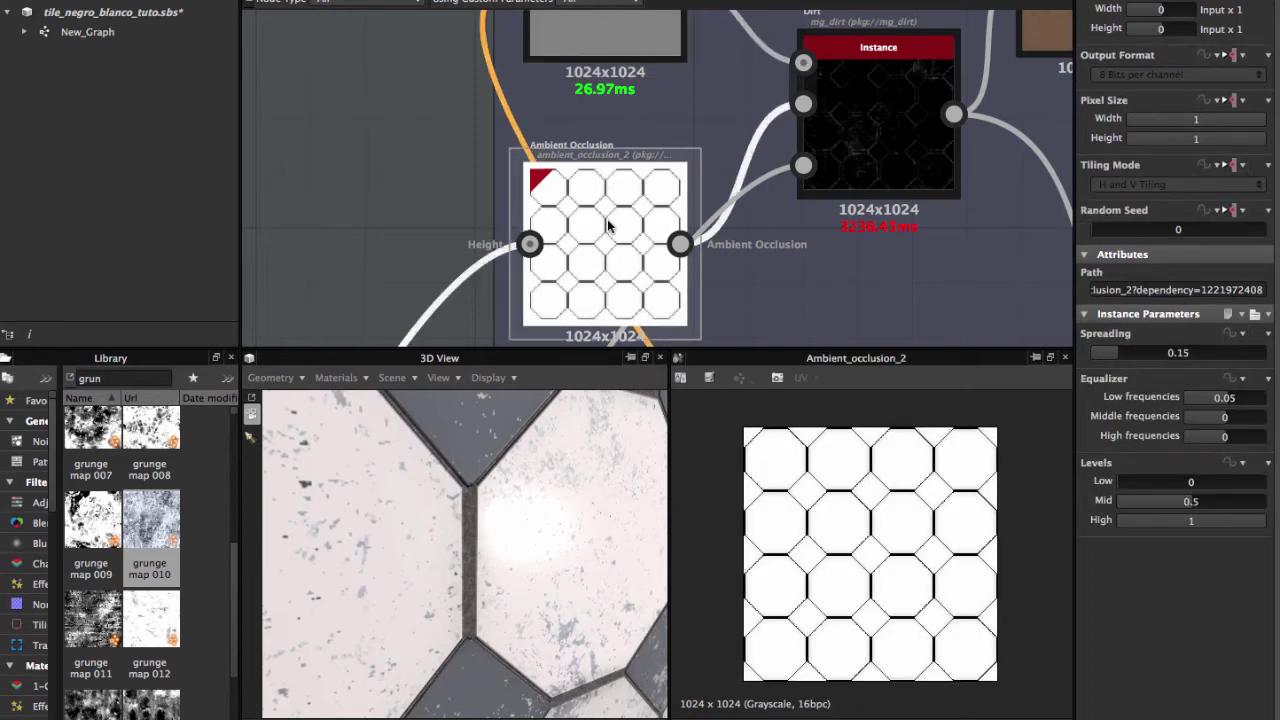
left_click_drag(608, 226, 505, 198)
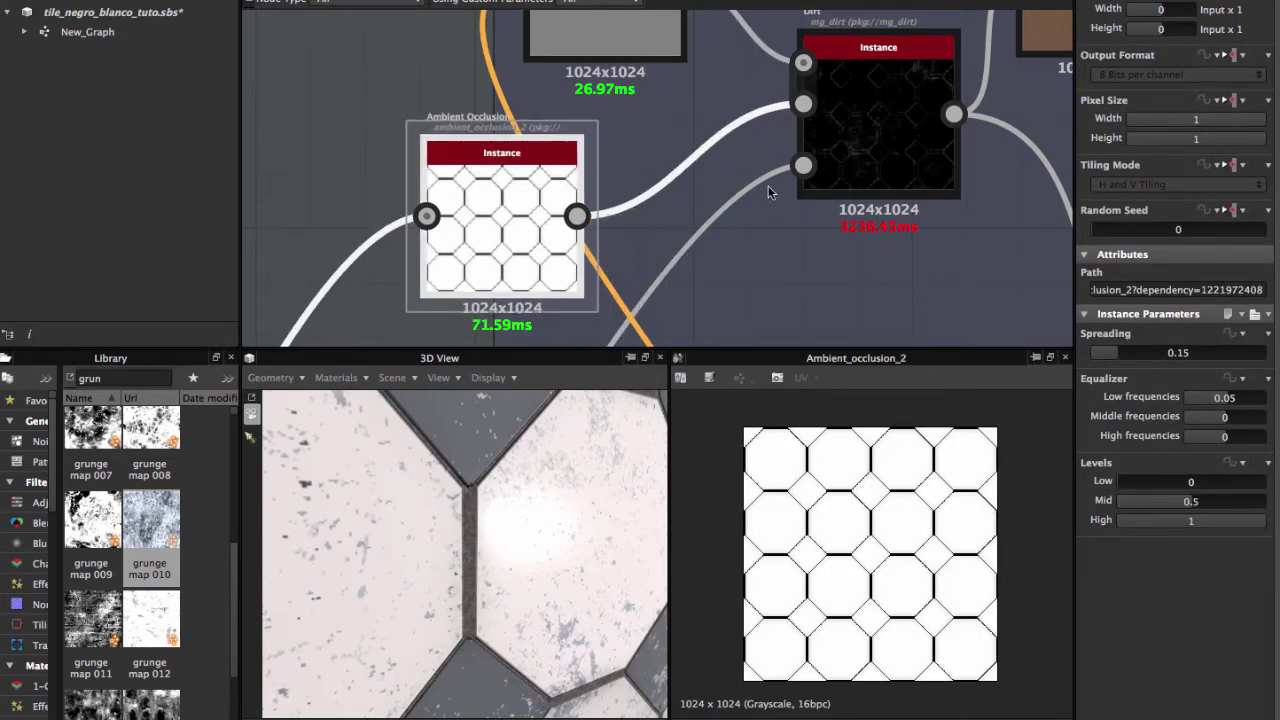
middle_click_drag(890, 120, 665, 215)
double_click(665, 215)
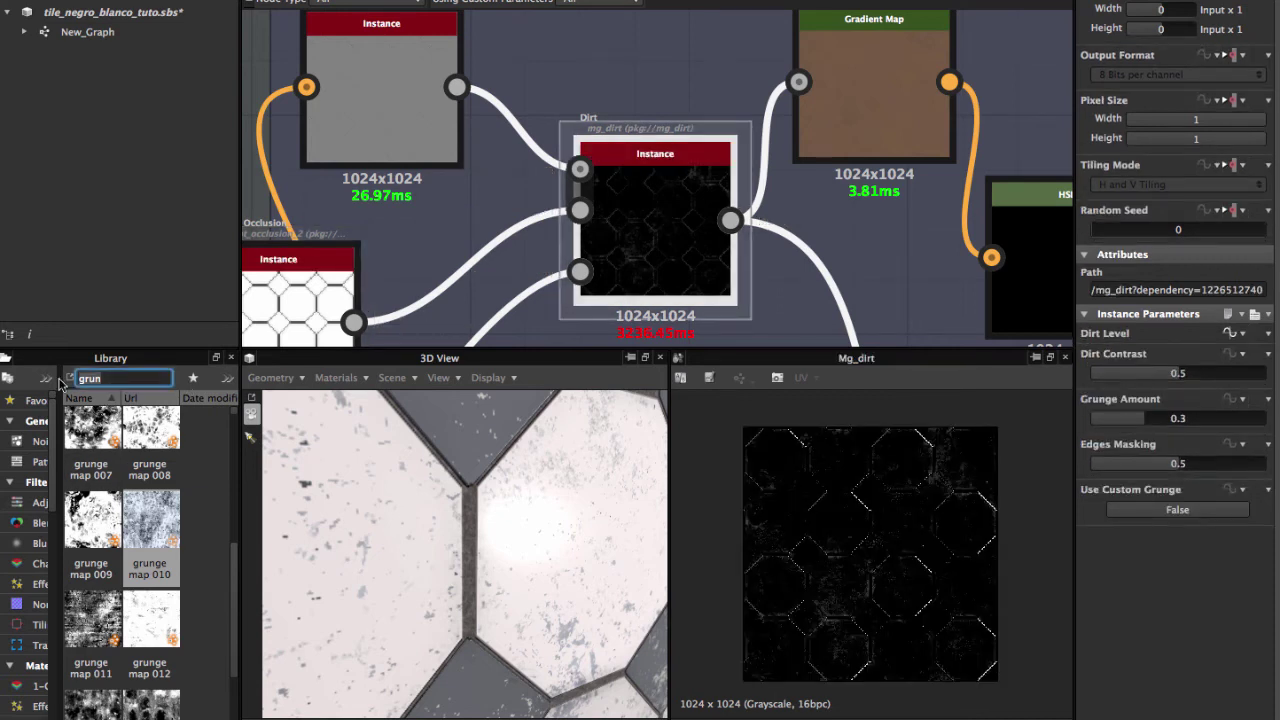
Drag a Dirt node from the library search for 'irt', then delete the extra red Dirt instance.
type("dirt")
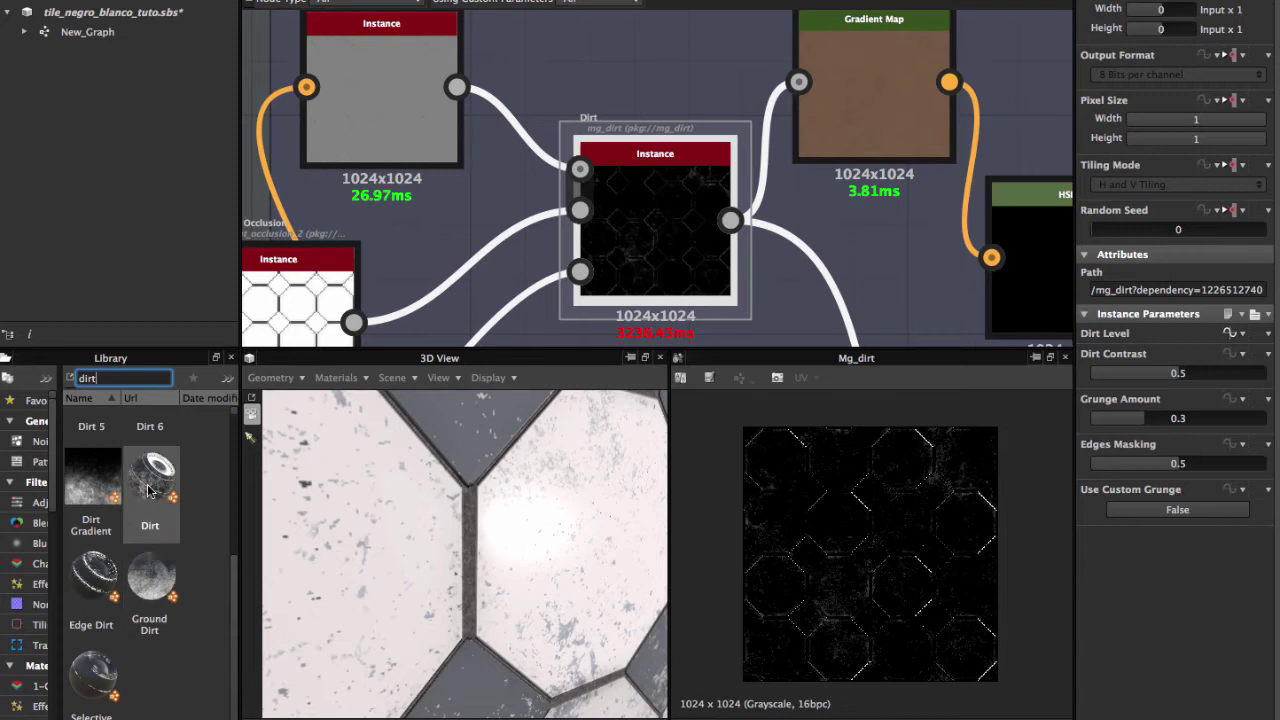
left_click(147, 489)
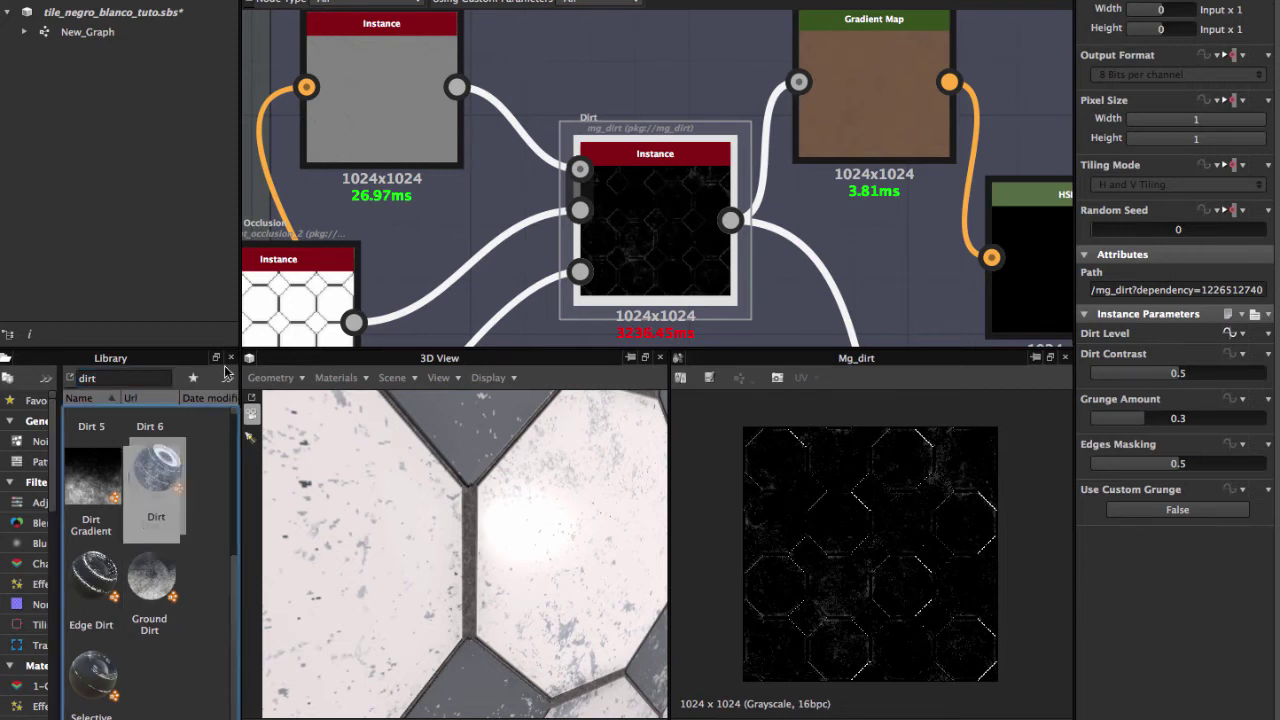
mouse_move(148, 489)
left_mouse_down()
mouse_move(480, 180)
mouse_move(465, 172)
left_mouse_up()
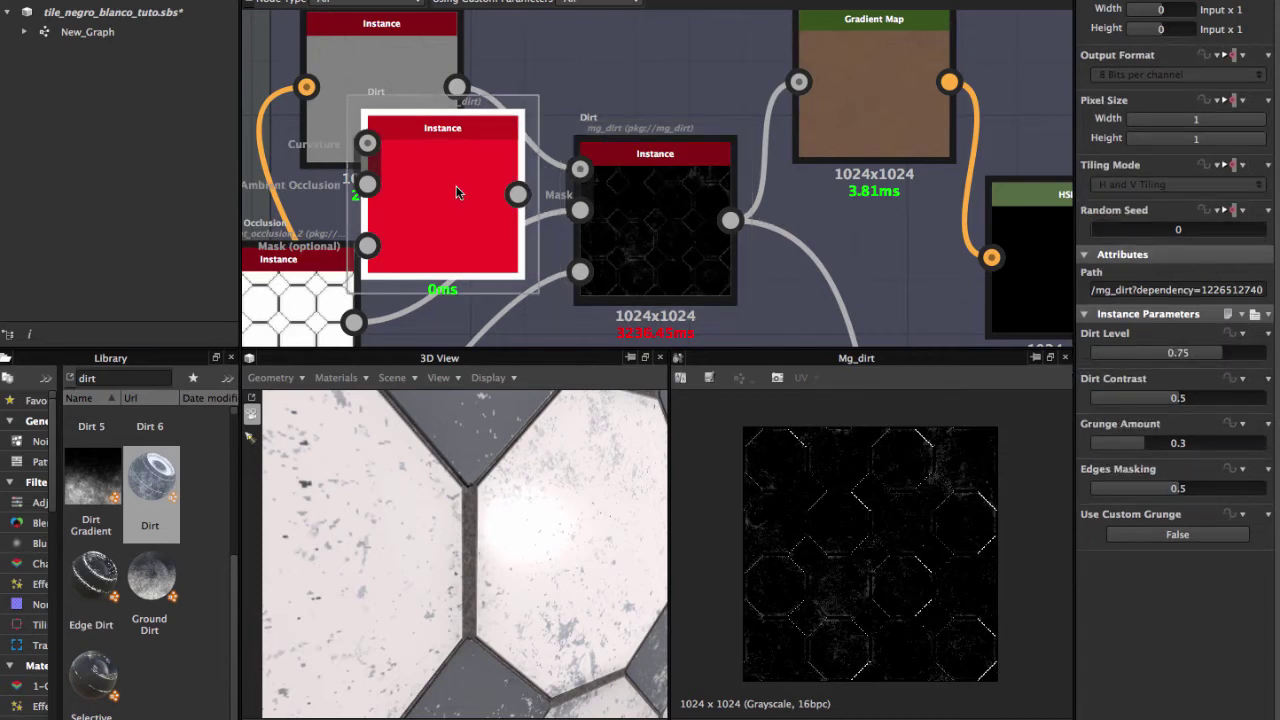
key("Delete")
Select the remaining mg_dirt node and shift the Gradient Map node to the right.
left_click(634, 194)
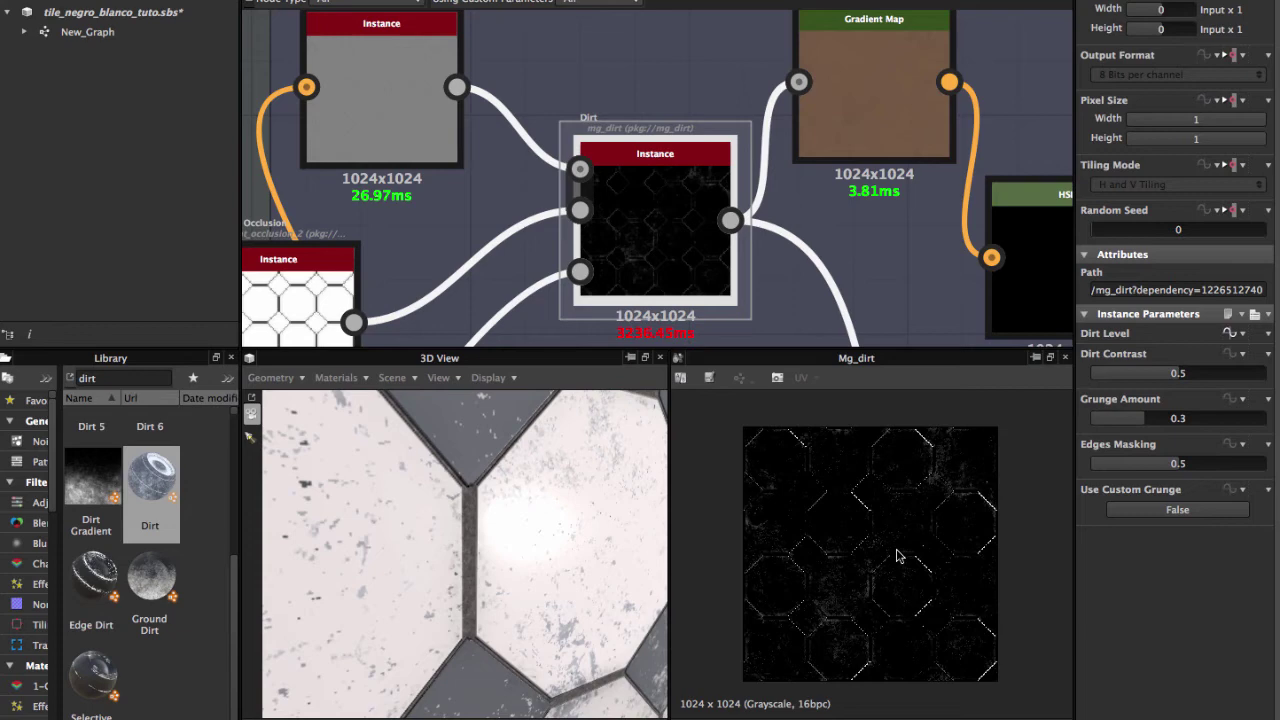
scroll(882, 565, "down", 1)
scroll(882, 565, "up", 4)
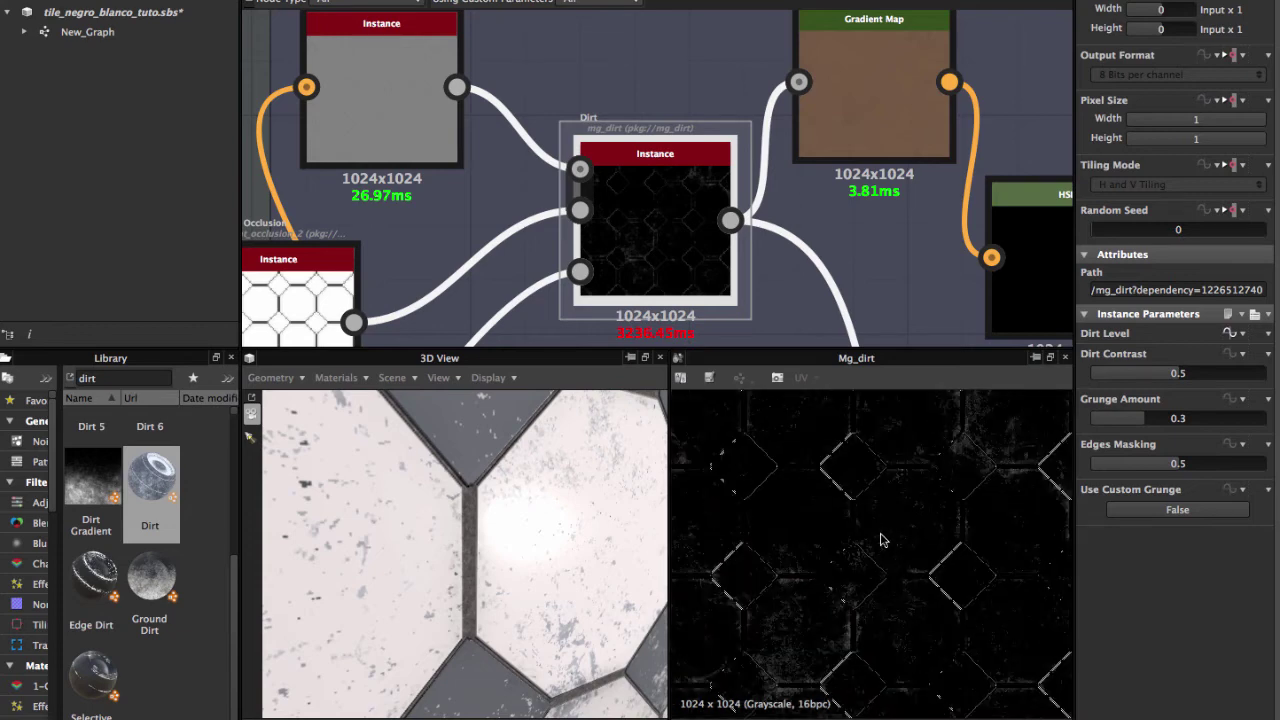
middle_click_drag(751, 227, 590, 250)
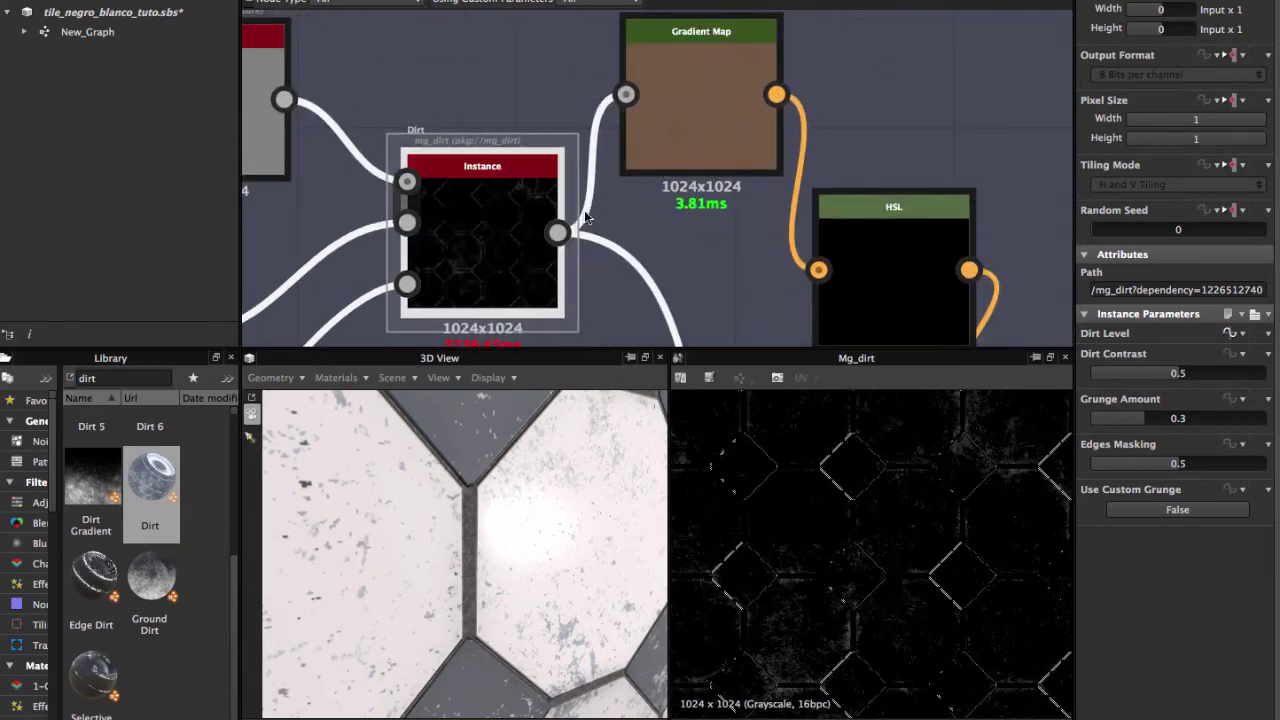
mouse_move(695, 92)
left_mouse_down()
mouse_move(775, 82)
mouse_move(717, 100)
left_mouse_up()
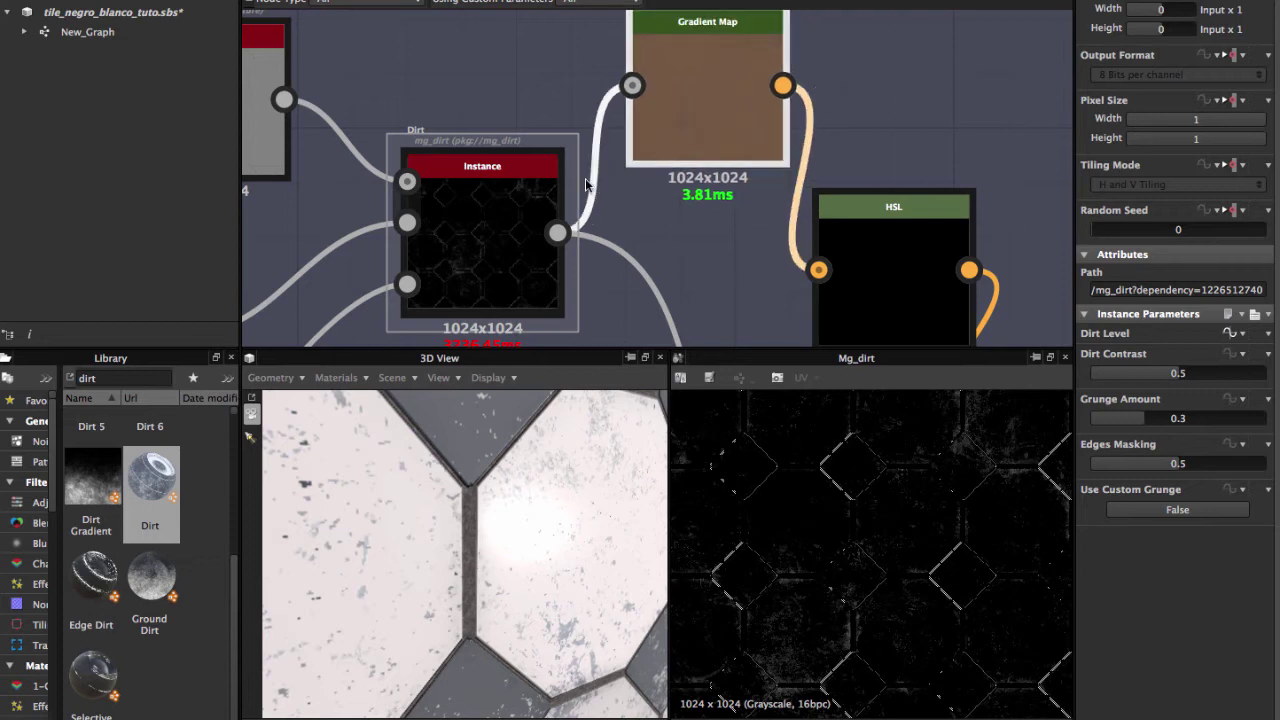
Move the Gradient Map node back left, preview it, and inspect the HSL node.
middle_click_drag(703, 77, 565, 154)
double_click(565, 150)
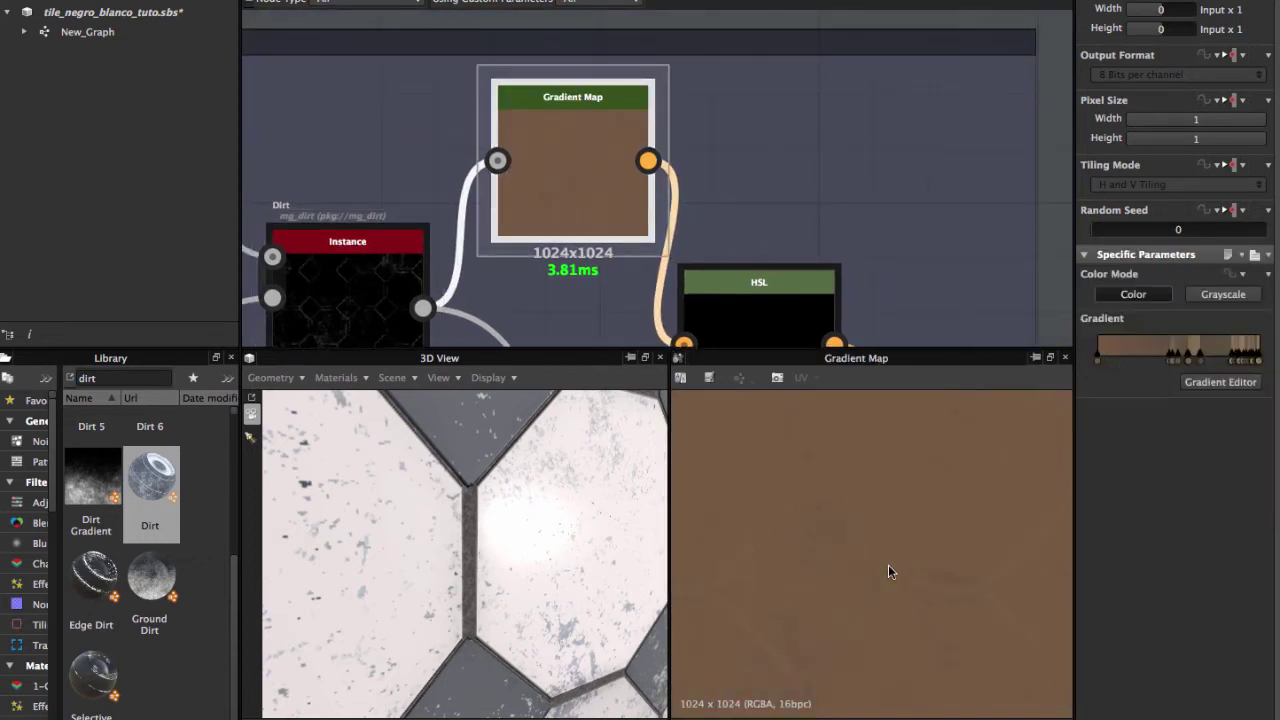
scroll(681, 241, "down", 2)
middle_click_drag(717, 237, 767, 102)
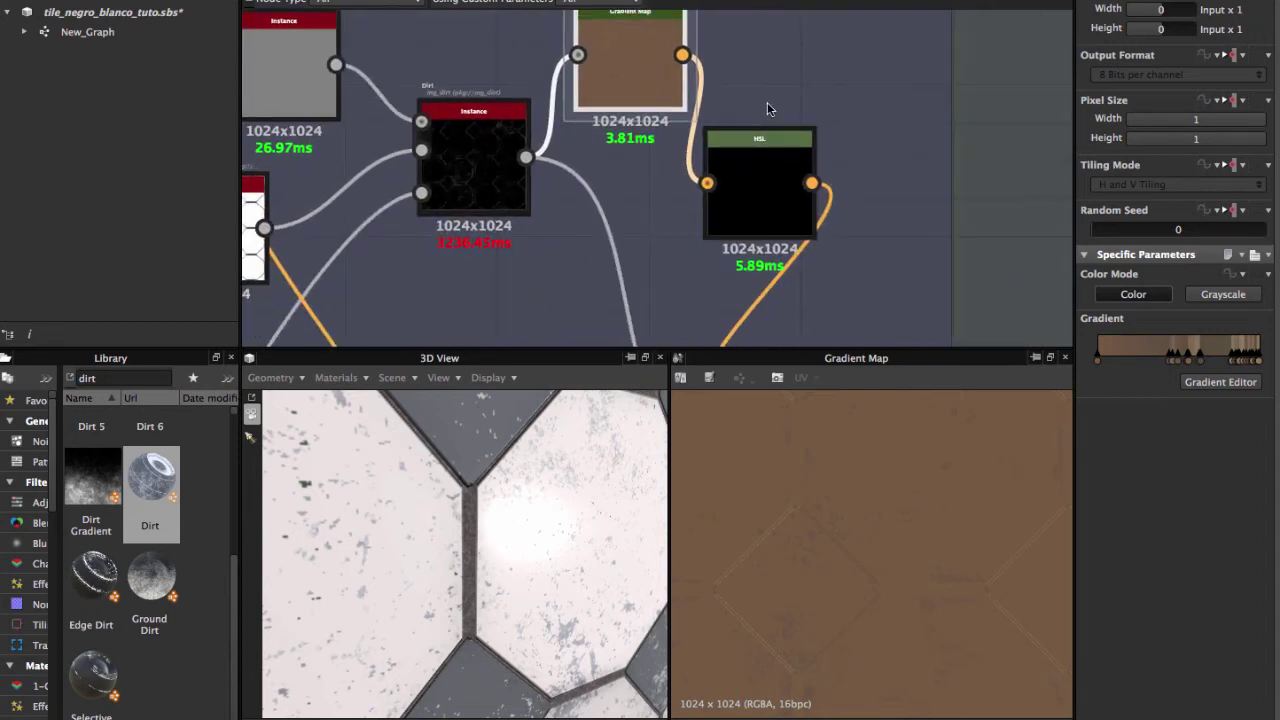
scroll(558, 177, "down", 2)
middle_click_drag(674, 173, 714, 93)
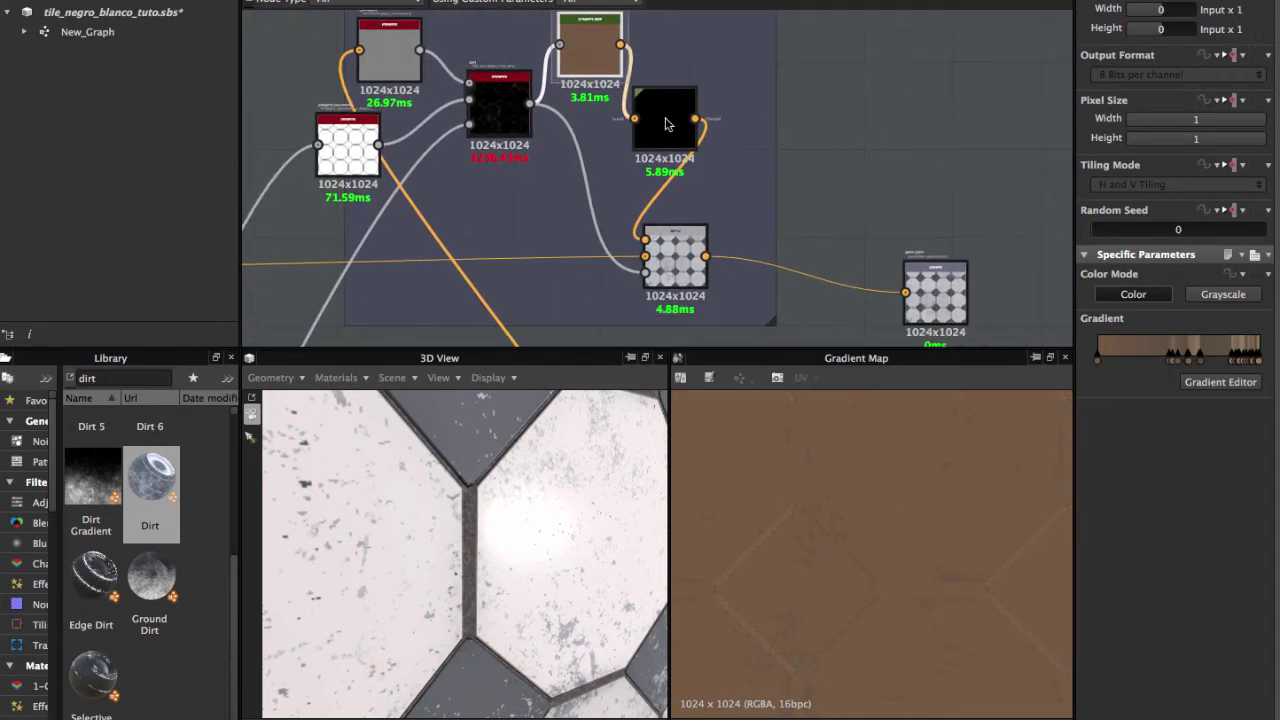
left_click(714, 93)
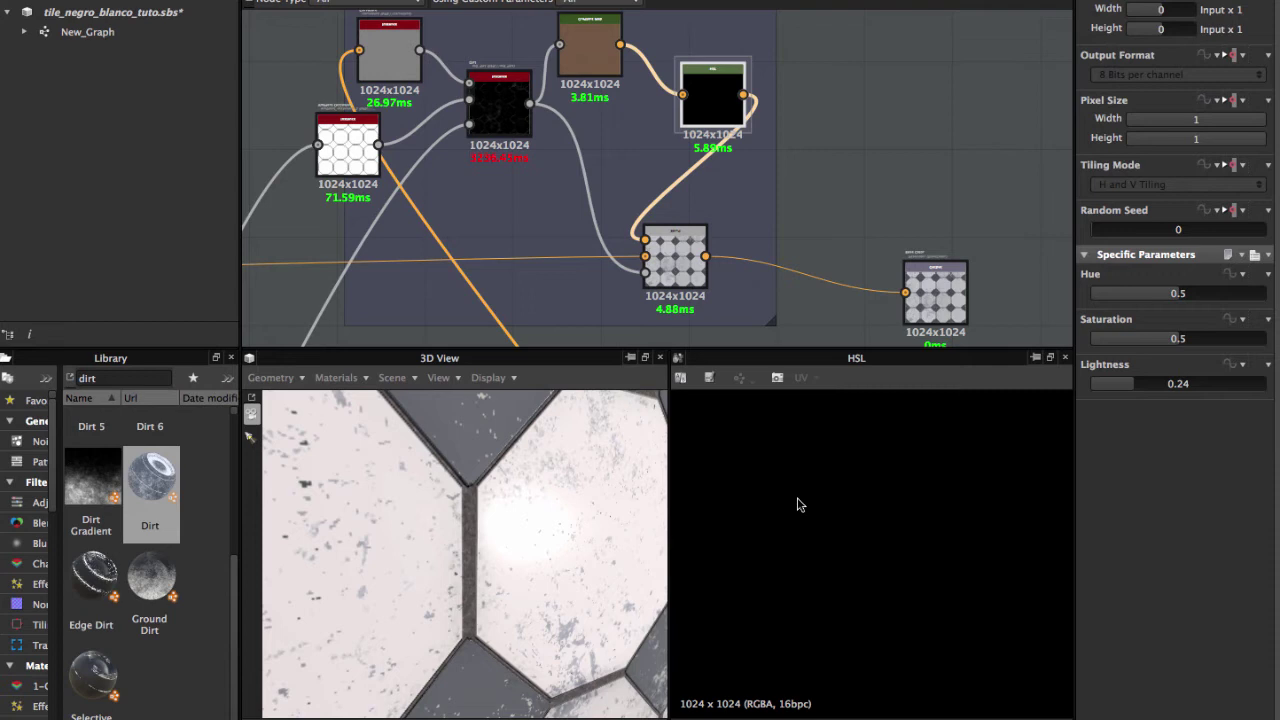
Nudge the Blend node feeding Base Color slightly to the right.
scroll(797, 504, "down", 2)
middle_click_drag(712, 112, 680, 118)
scroll(650, 115, "up", 1)
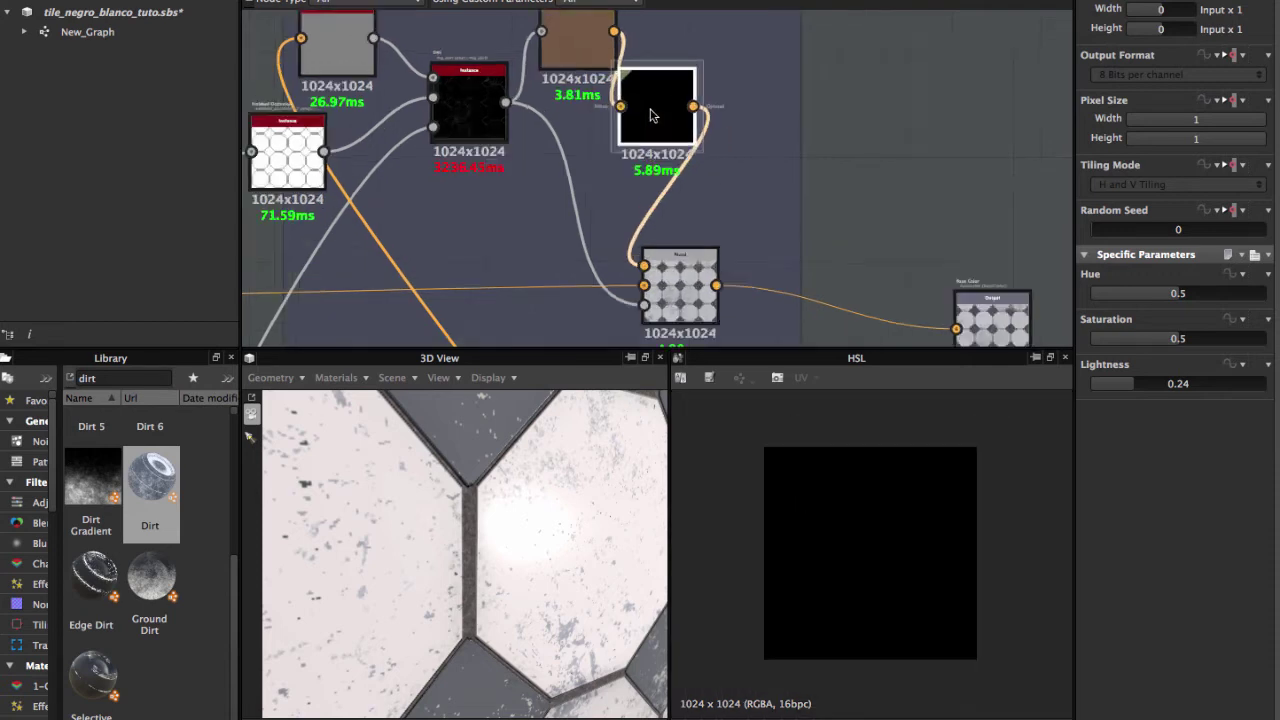
scroll(650, 115, "up", 1)
scroll(747, 199, "down", 1)
middle_click_drag(747, 199, 699, 200)
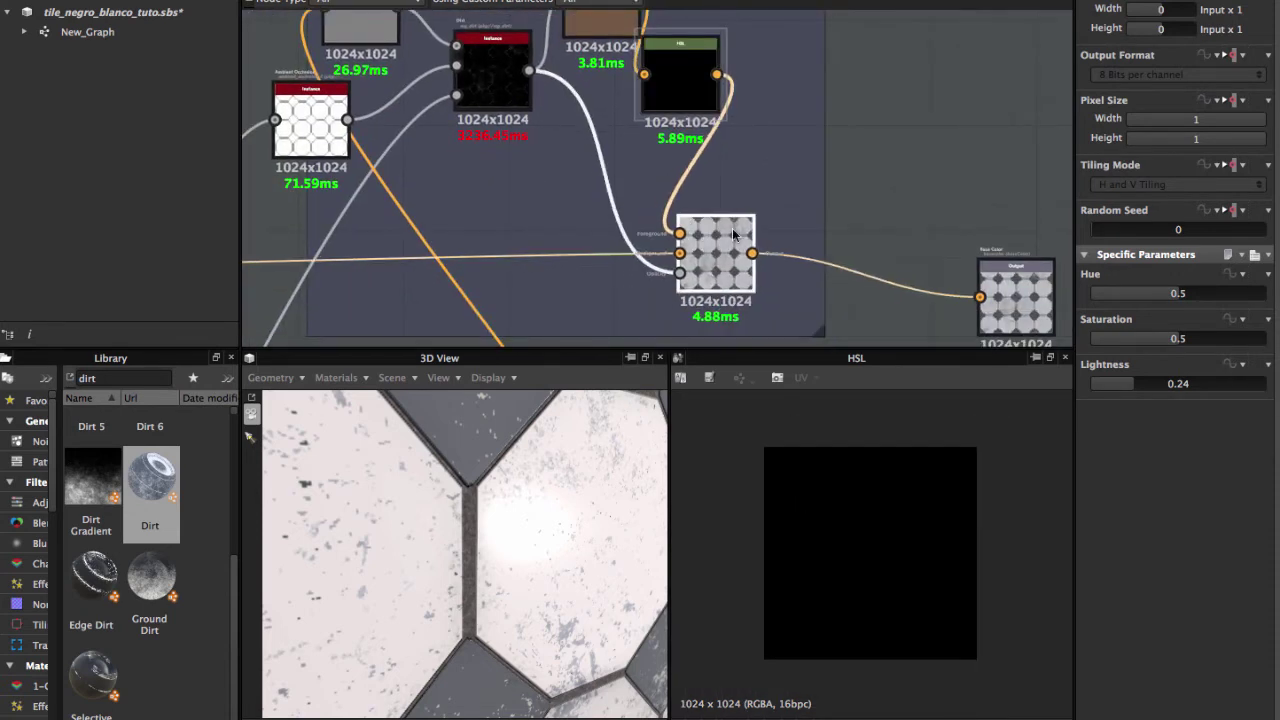
left_click_drag(734, 233, 745, 235)
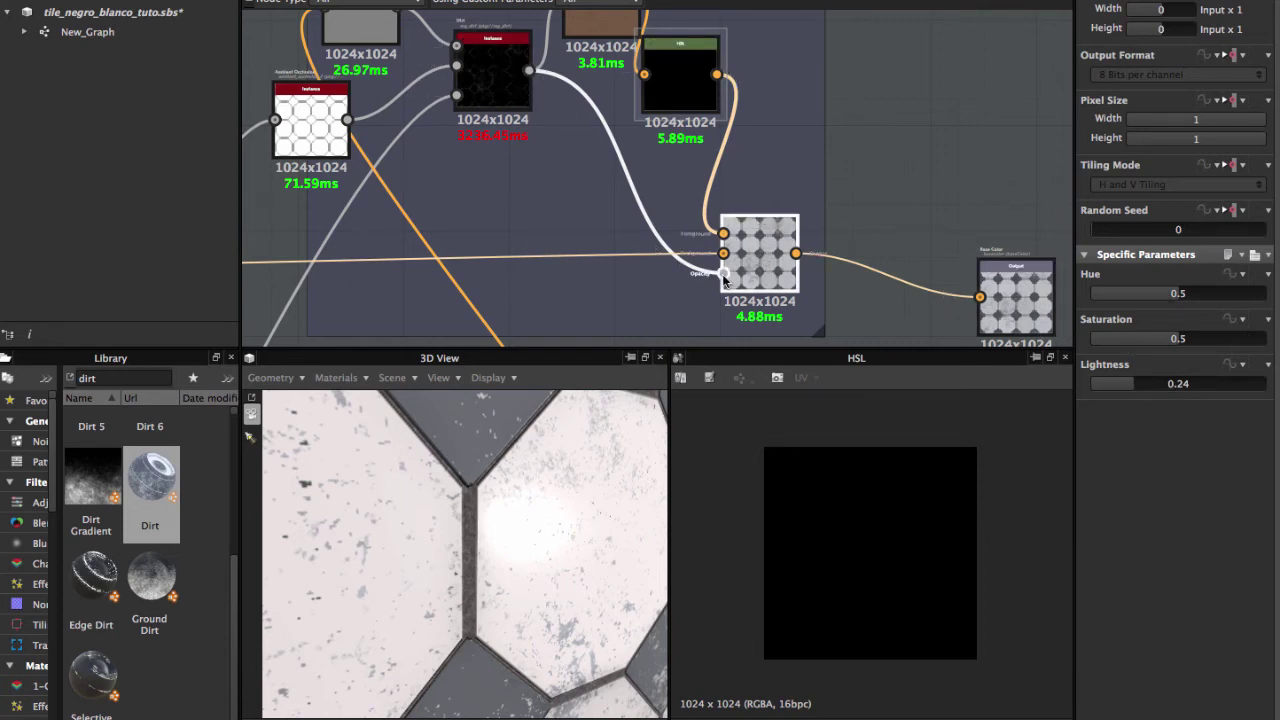
left_click(751, 211)
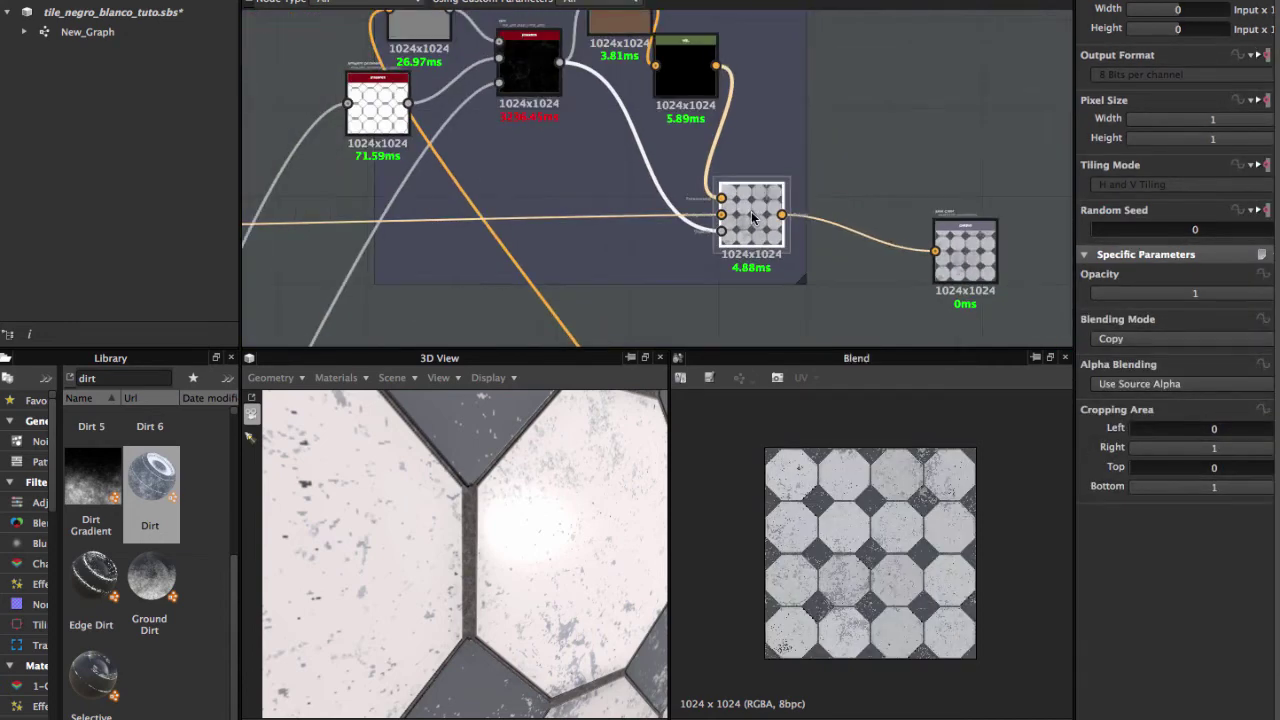
middle_click_drag(751, 211, 511, 195)
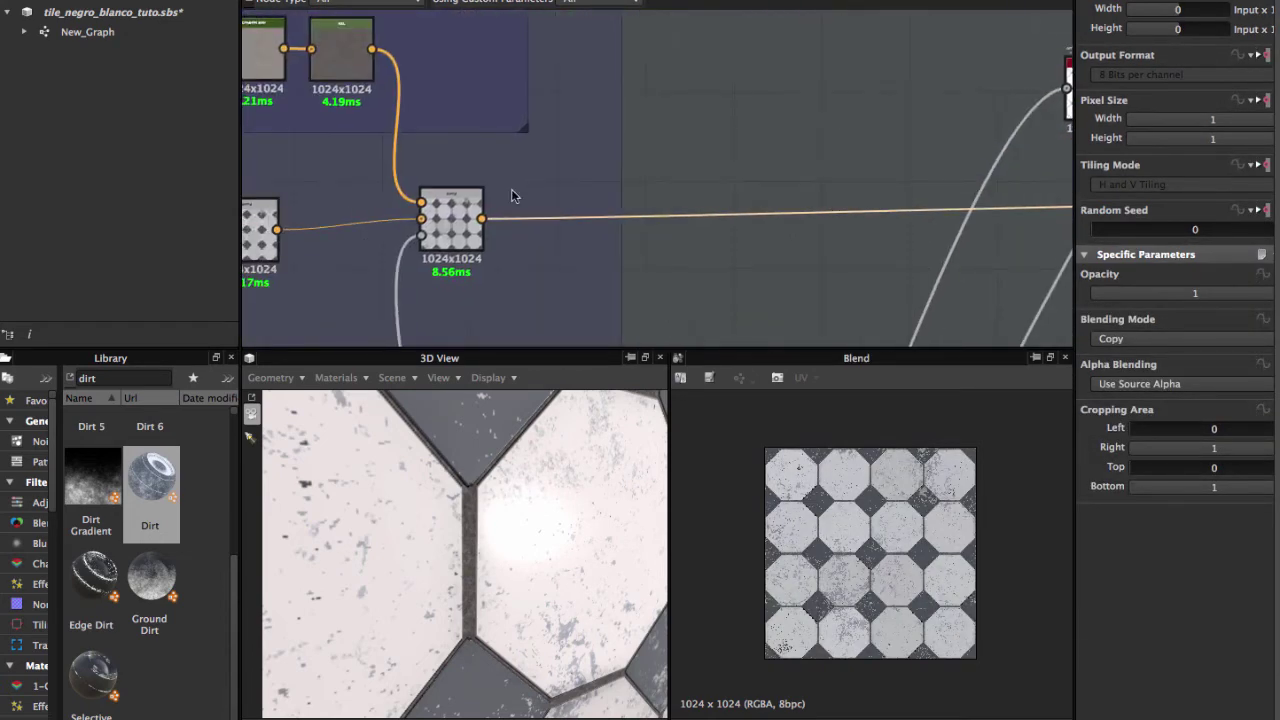
scroll(632, 200, "down", 3)
middle_click_drag(757, 177, 663, 186)
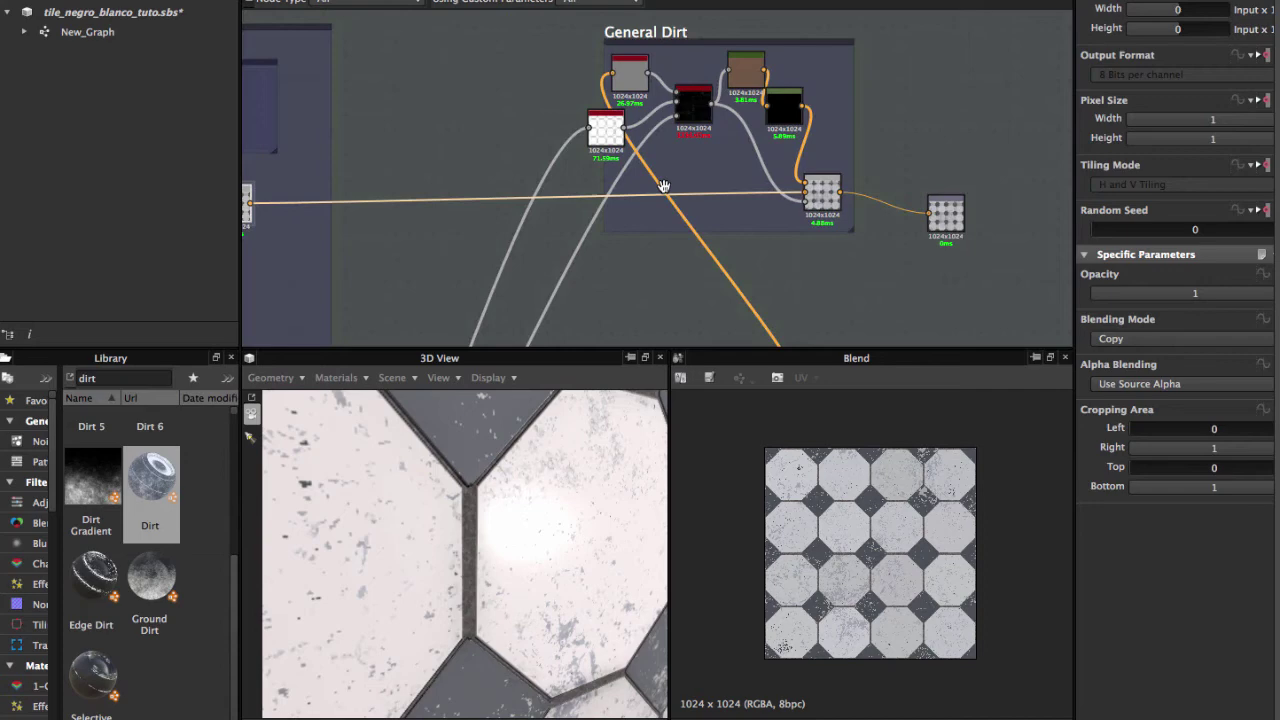
scroll(822, 192, "up", 5)
left_click(768, 215)
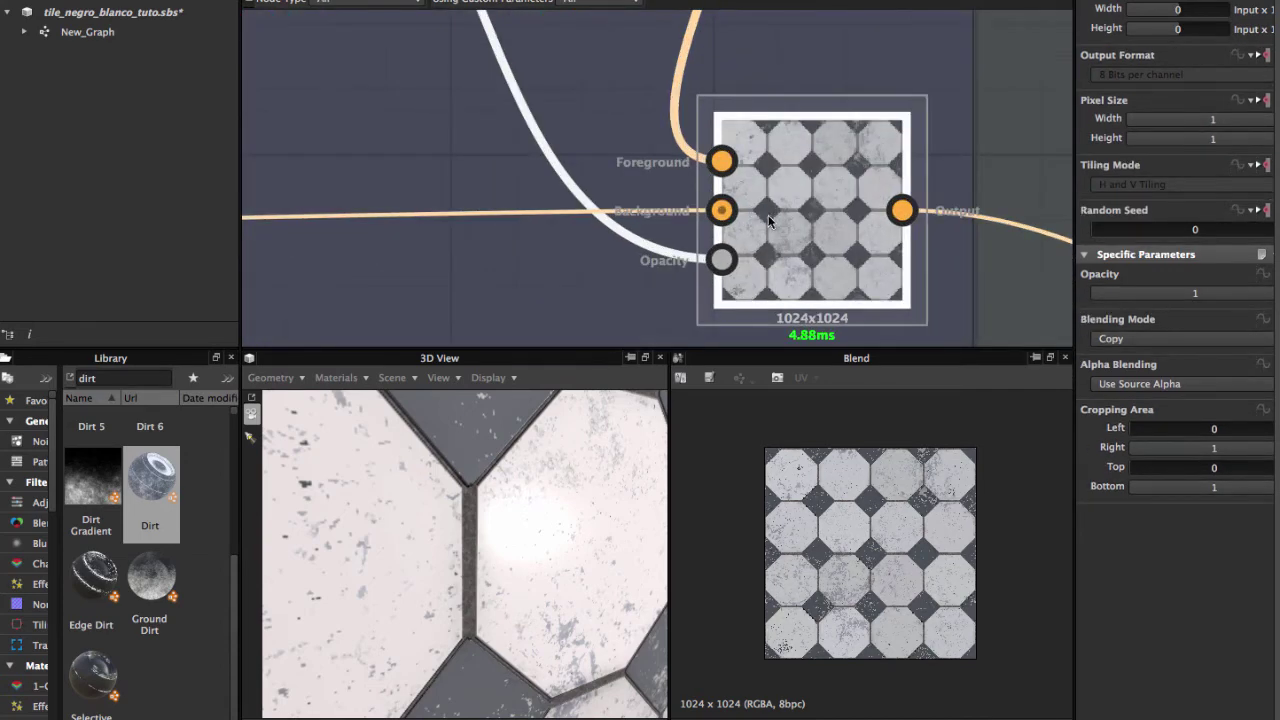
left_click(725, 164)
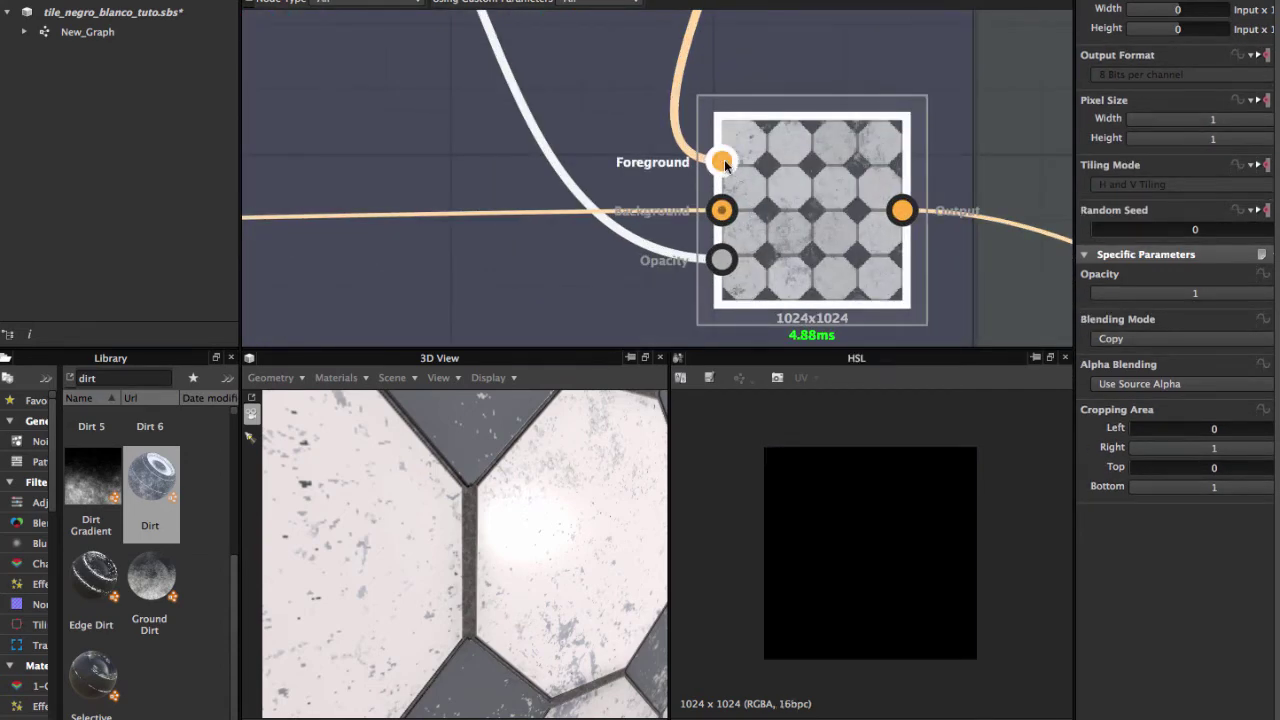
left_click(721, 209)
left_click(721, 260)
scroll(741, 436, "up", 2)
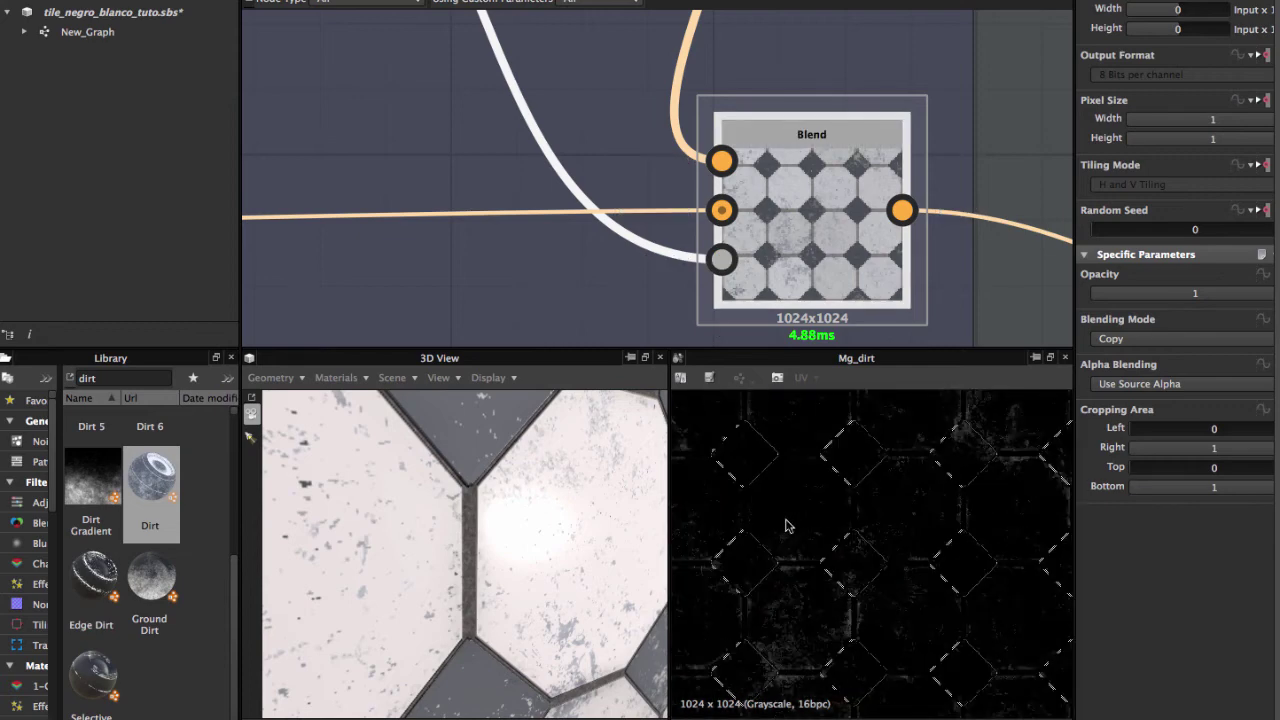
scroll(741, 436, "up", 1)
scroll(741, 436, "up", 1)
double_click(795, 212)
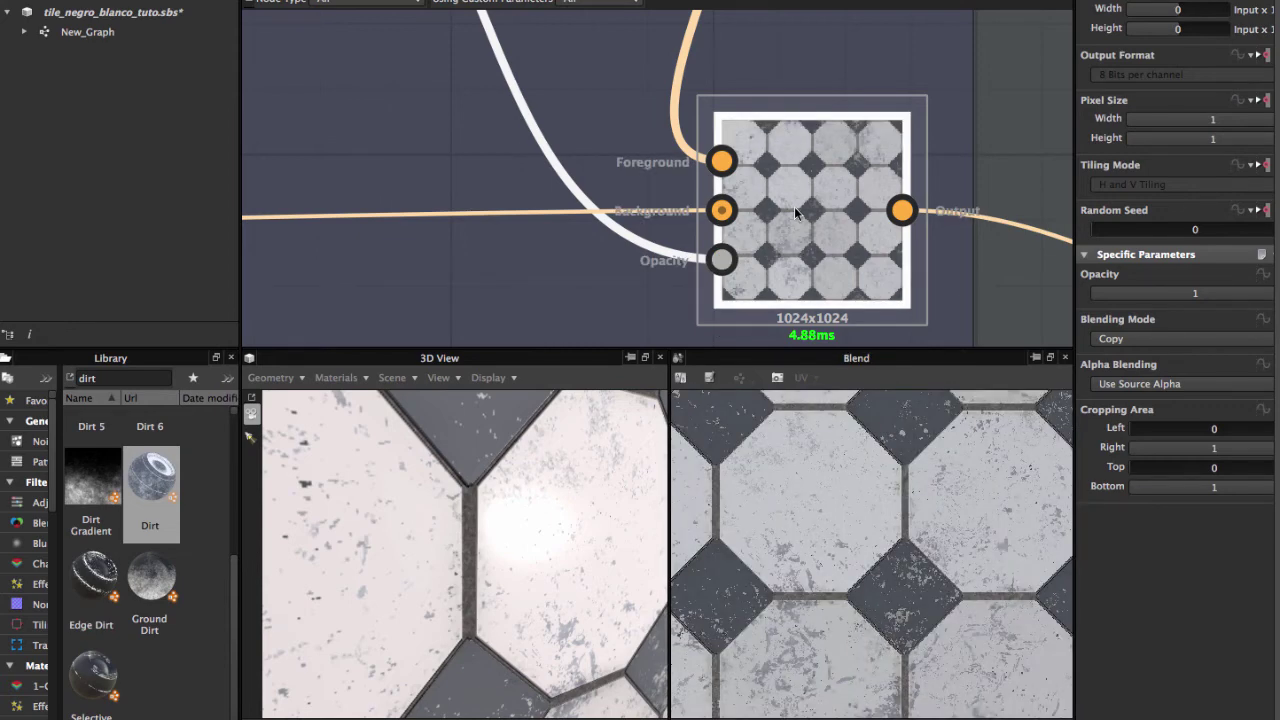
scroll(794, 210, "down", 5)
Adjust the dirt HSL node's lightness, settling at 0.33 for a darker tint.
middle_click_drag(729, 58, 701, 138)
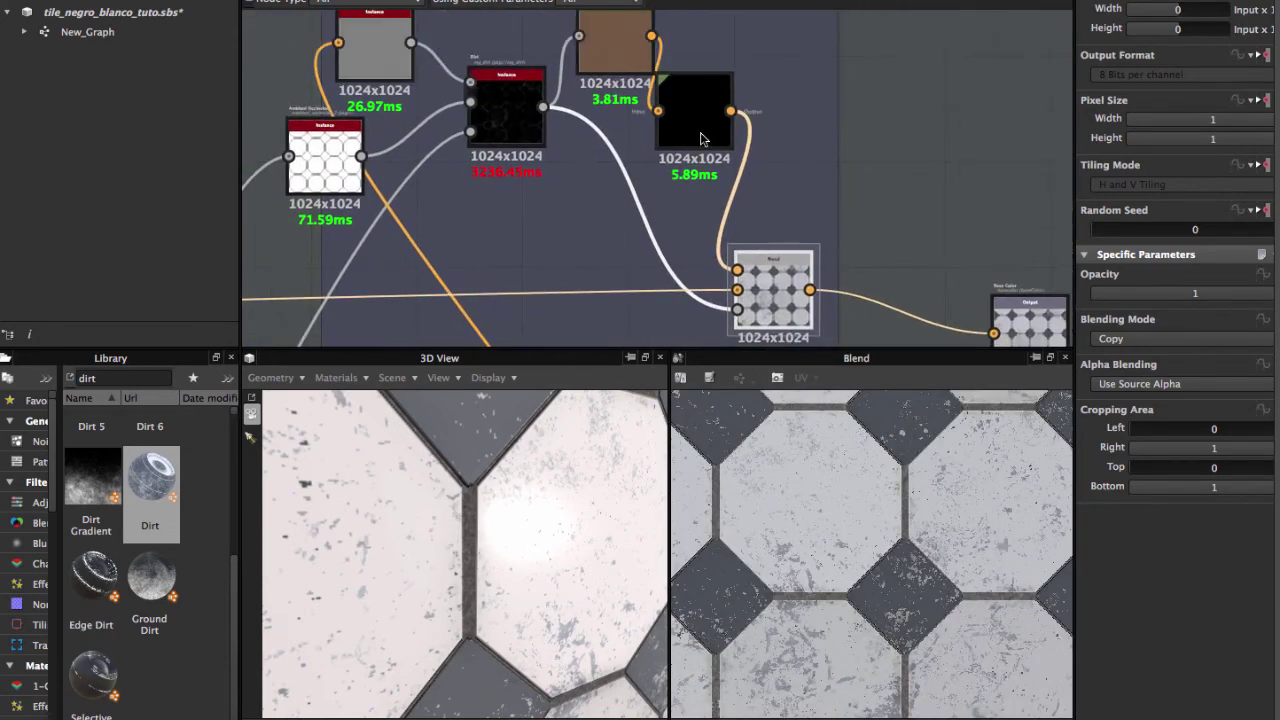
double_click(701, 138)
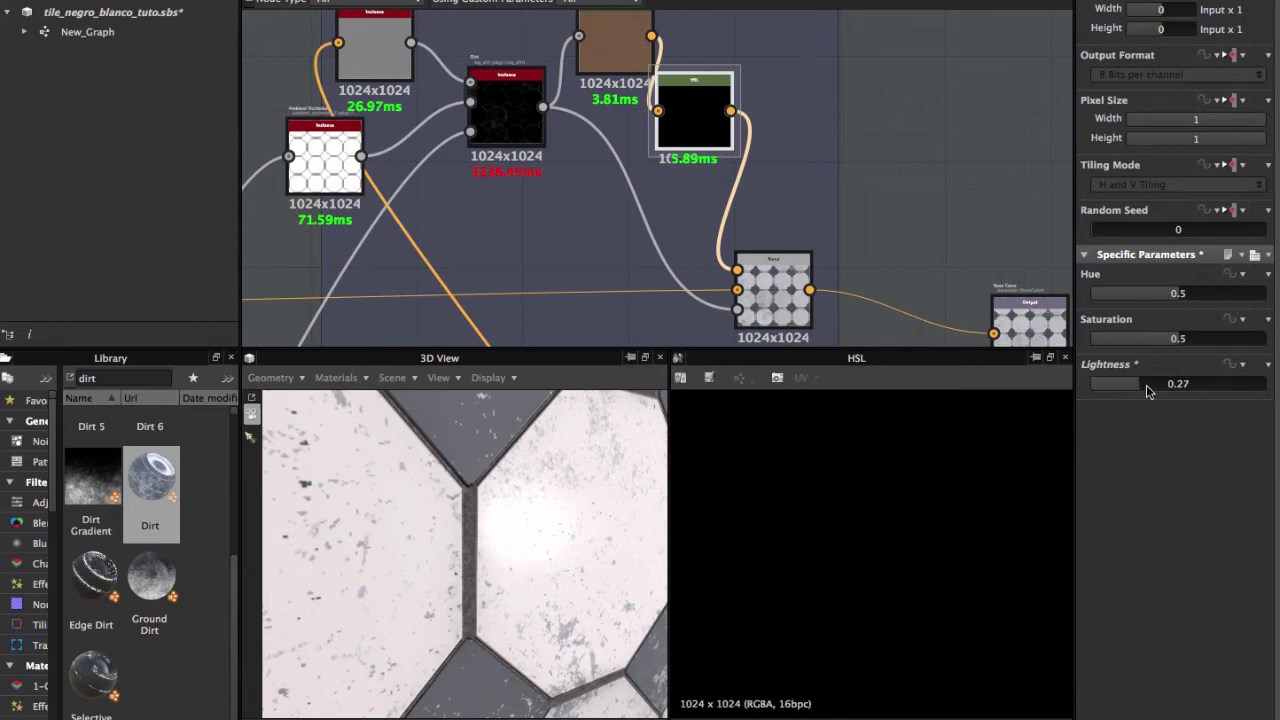
left_click_drag(1147, 390, 1175, 387)
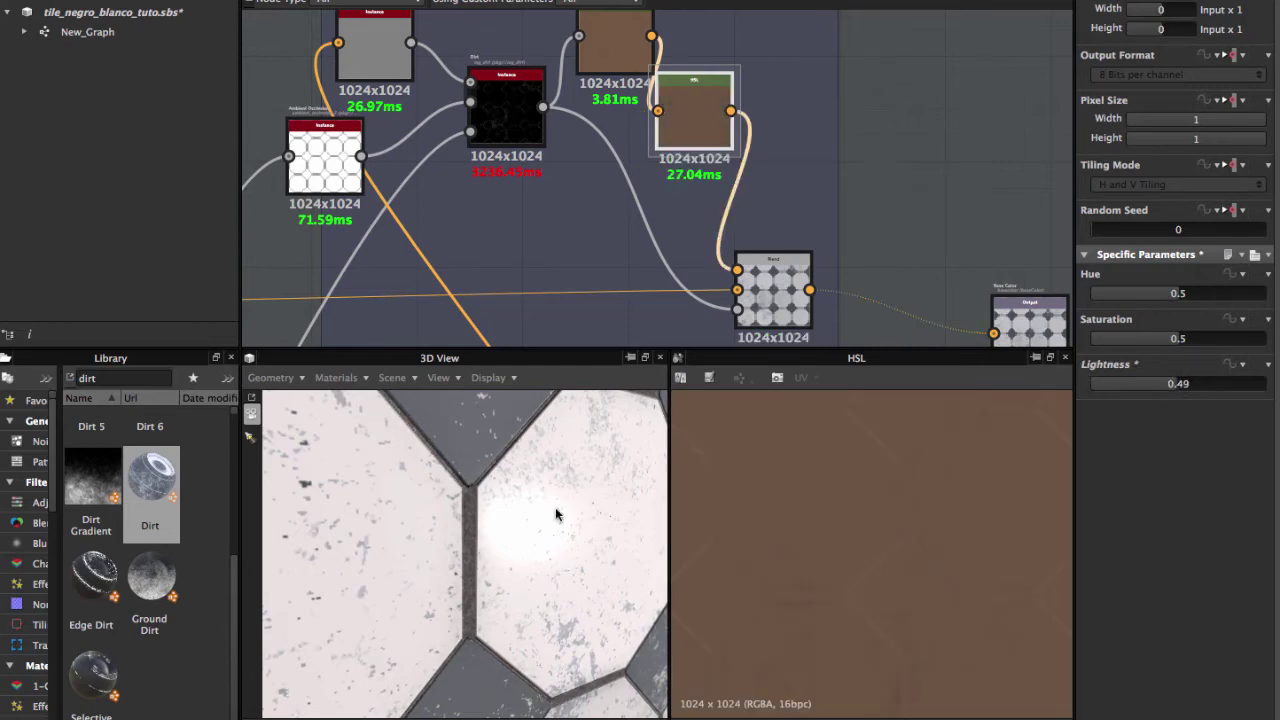
mouse_move(557, 515)
left_mouse_down()
mouse_move(375, 542)
mouse_move(430, 540)
mouse_move(421, 496)
left_mouse_up()
scroll(414, 502, "up", 3)
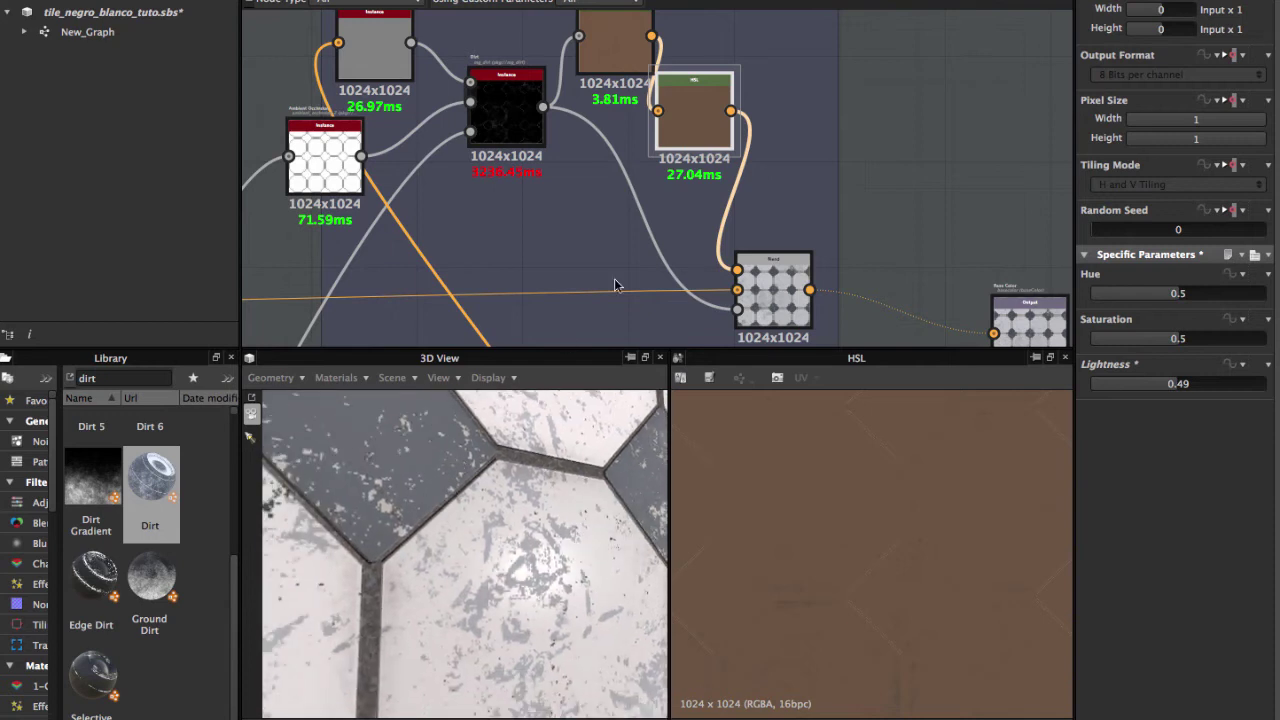
scroll(762, 170, "up", 2)
middle_click_drag(762, 170, 608, 295)
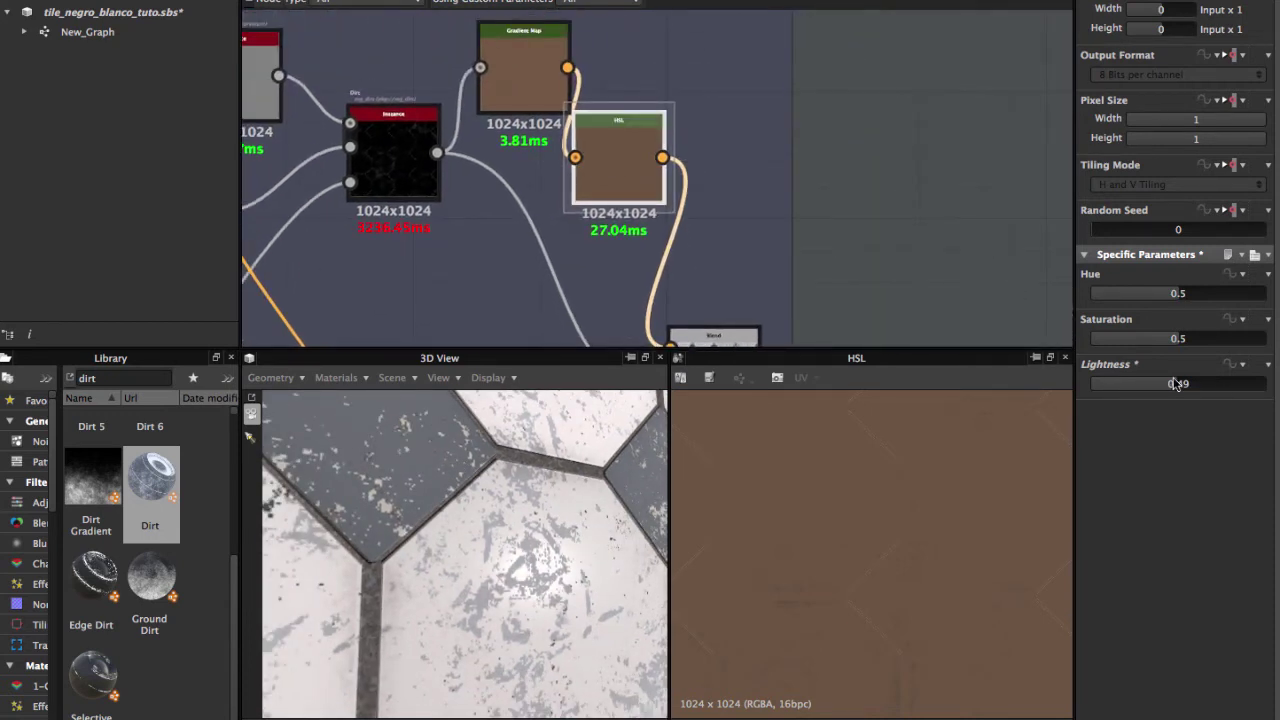
mouse_move(1177, 384)
left_mouse_down()
mouse_move(1137, 384)
mouse_move(1246, 386)
mouse_move(1103, 389)
mouse_move(1148, 391)
left_mouse_up()
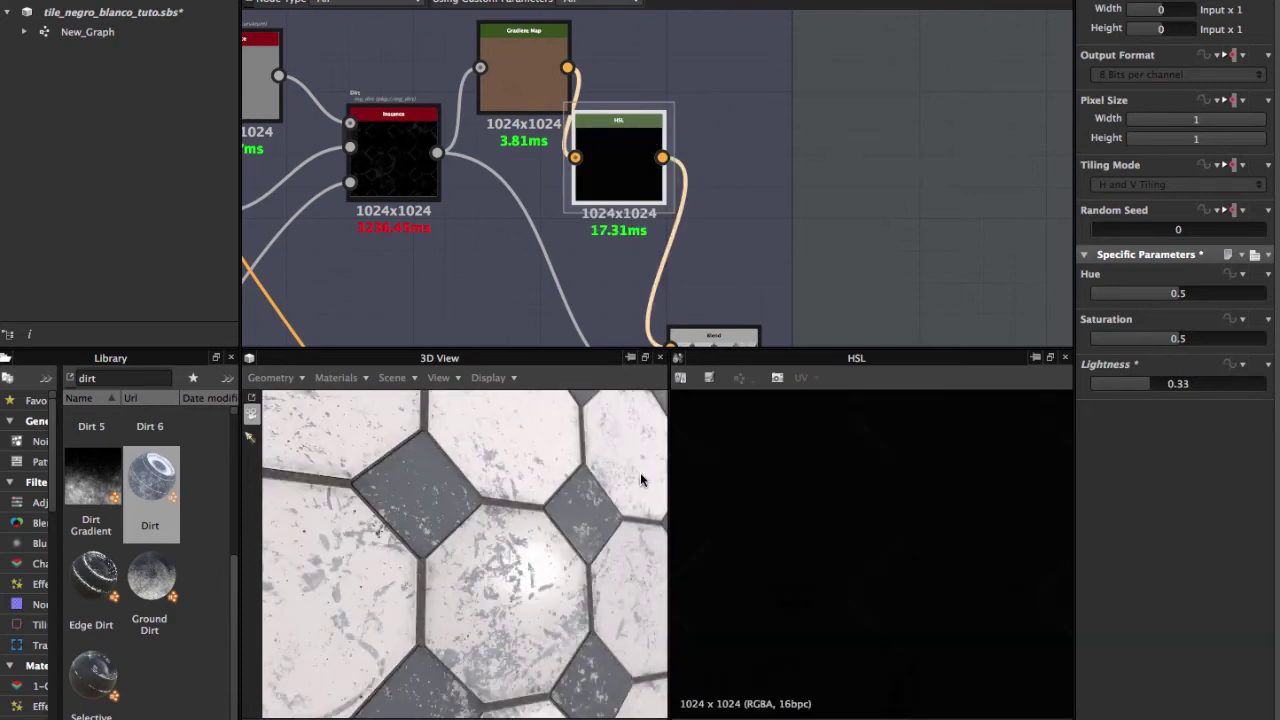
Preview the Base Color output and zoom out to see the whole dirty tiled cube.
middle_click_drag(720, 320, 638, 40)
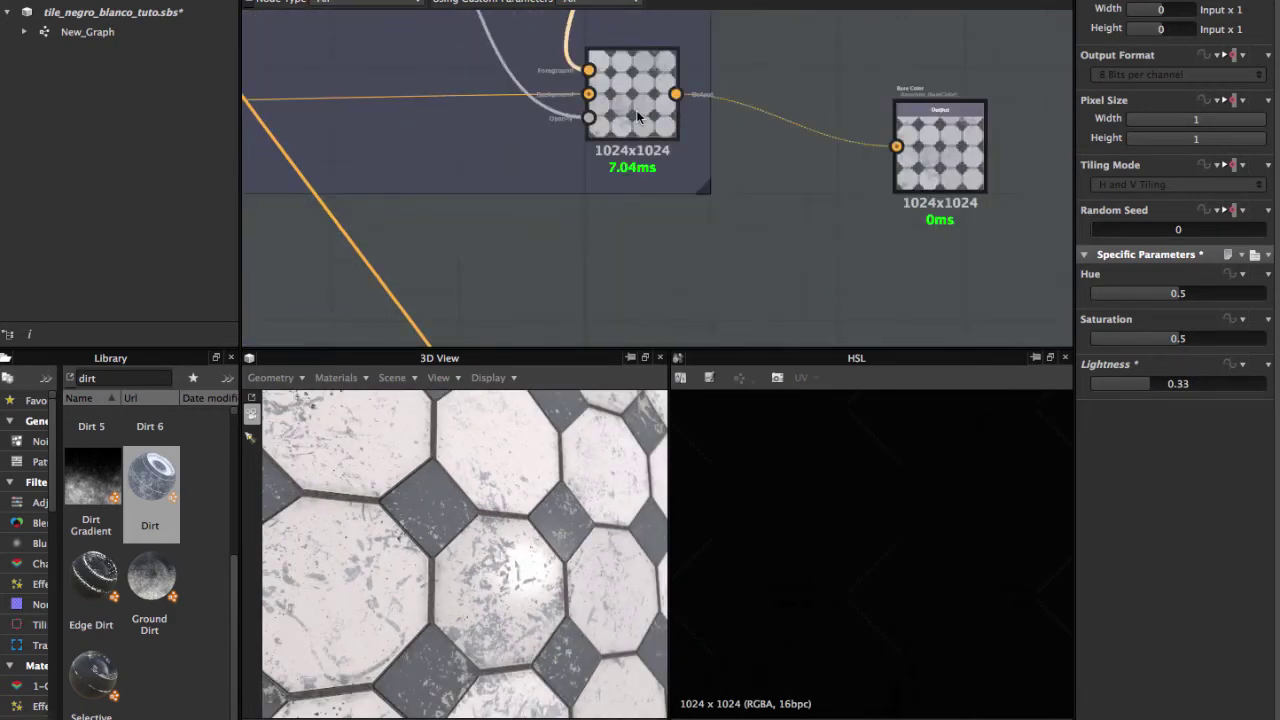
left_click(638, 117)
scroll(638, 117, "up", 2)
mouse_move(620, 130)
middle_mouse_down()
mouse_move(598, 191)
mouse_move(559, 183)
middle_mouse_up()
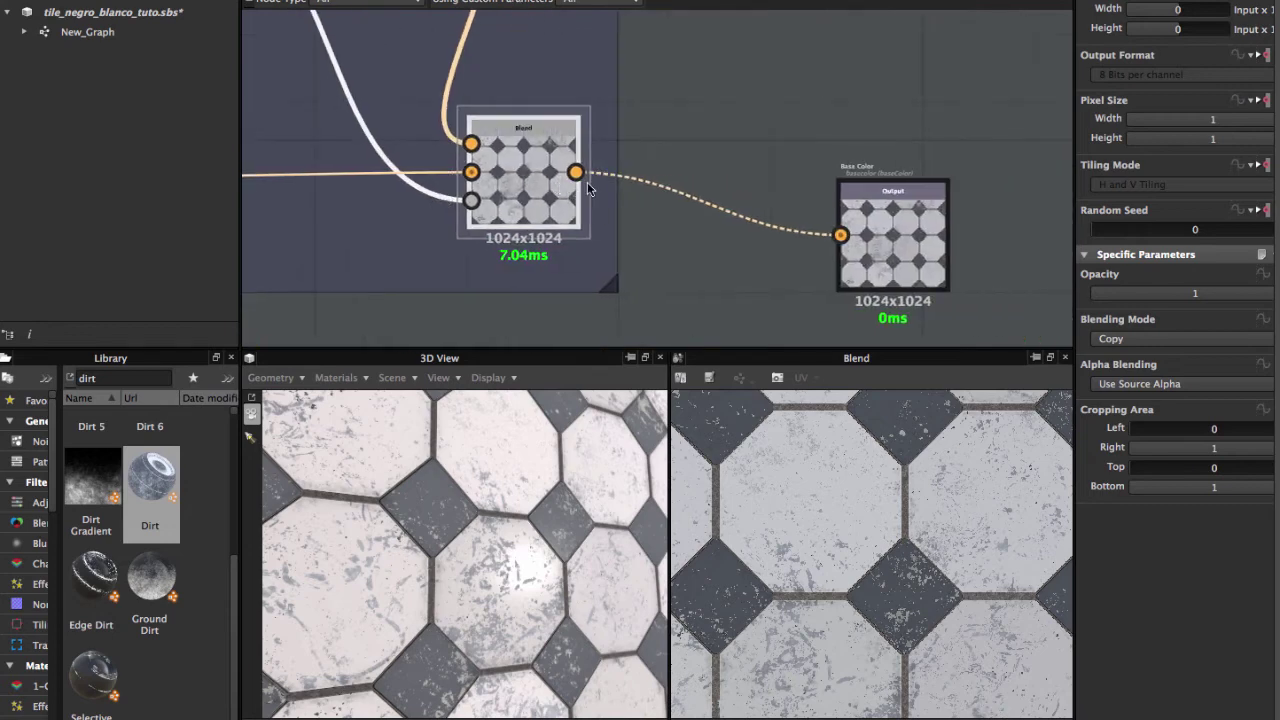
left_click(886, 246)
scroll(506, 557, "down", 5)
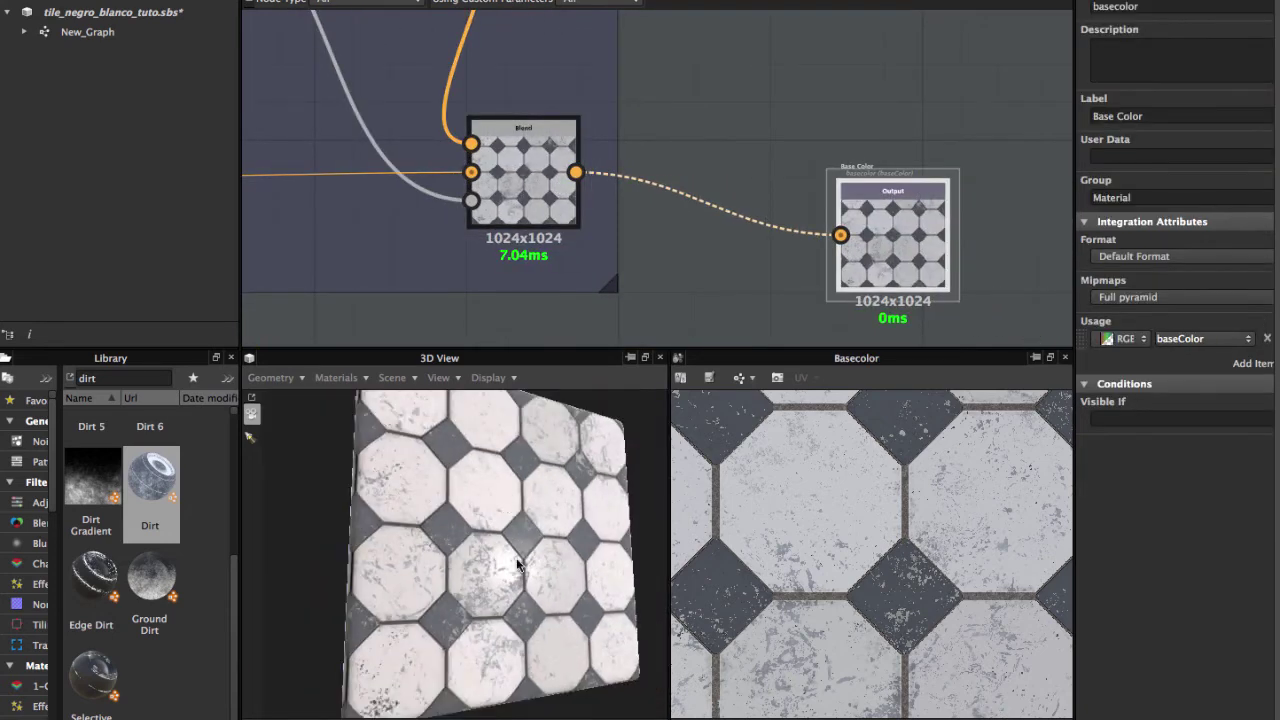
left_click_drag(506, 557, 523, 531)
scroll(625, 88, "down", 2)
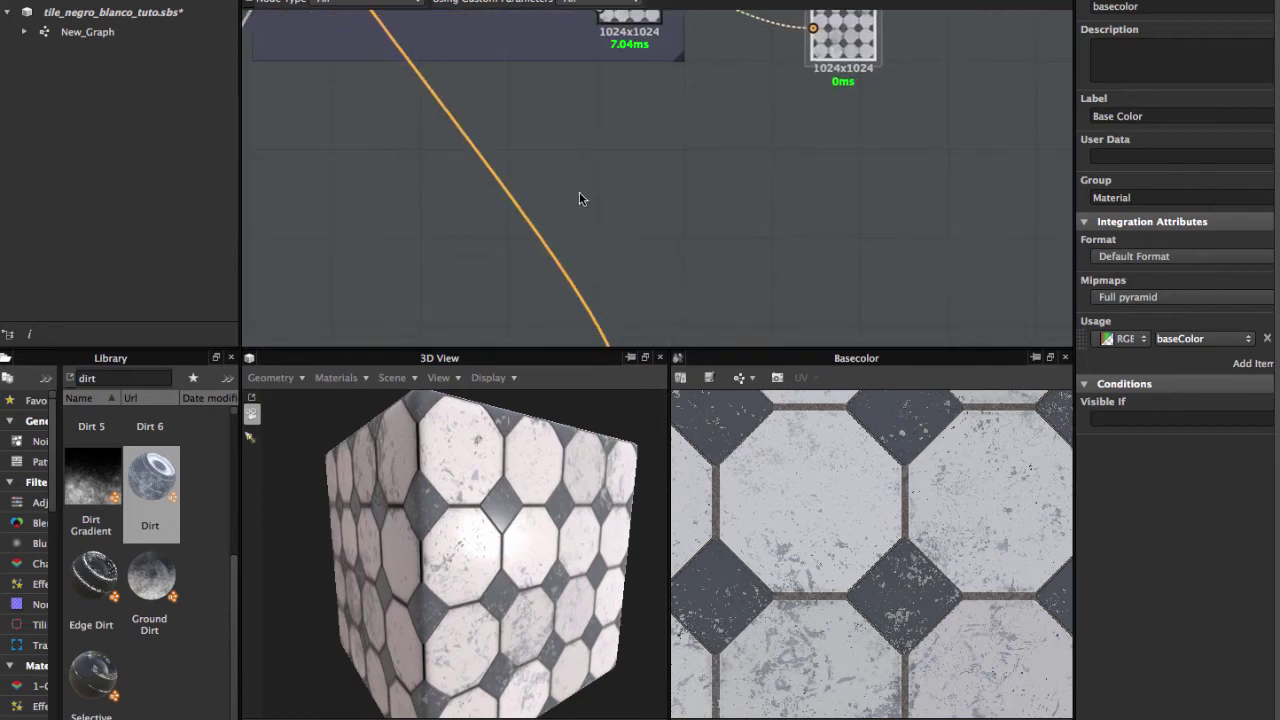
scroll(579, 191, "down", 3)
scroll(577, 199, "down", 3)
scroll(547, 139, "up", 3)
scroll(547, 139, "down", 1)
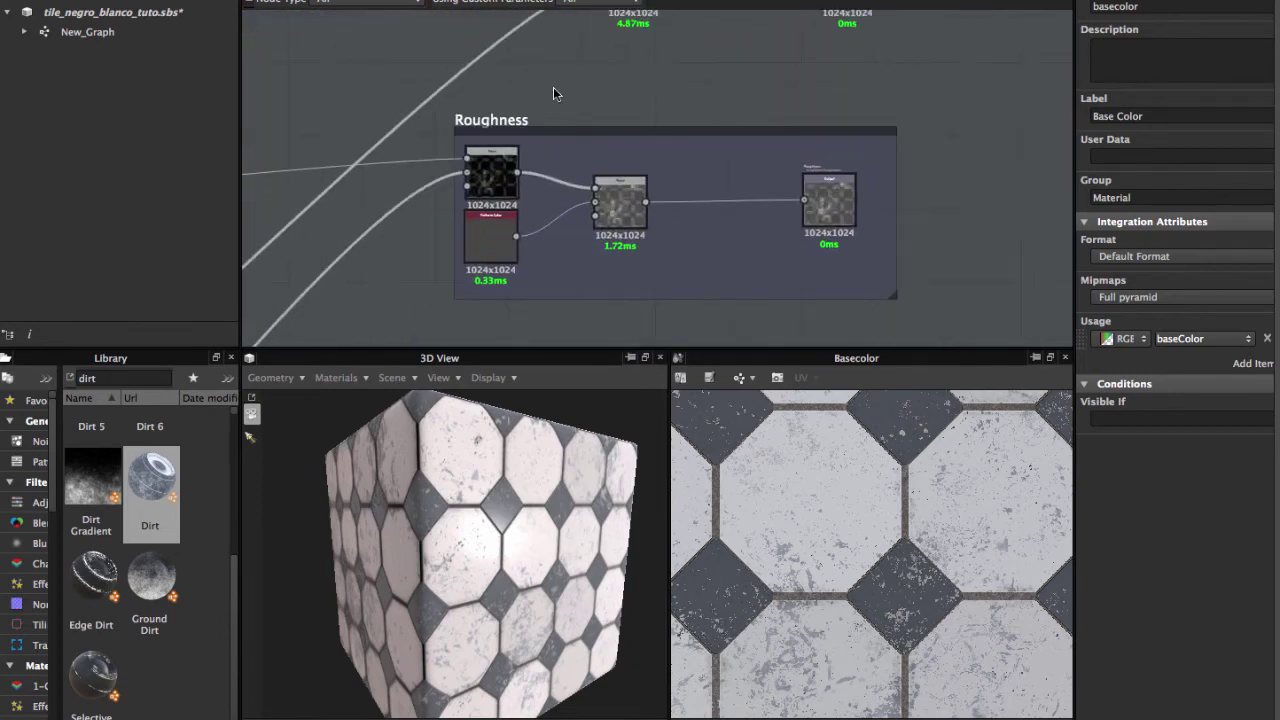
Preview the blue Normal map output, then move the graph over to the Roughness frame.
middle_click_drag(553, 87, 560, 178)
double_click(562, 165)
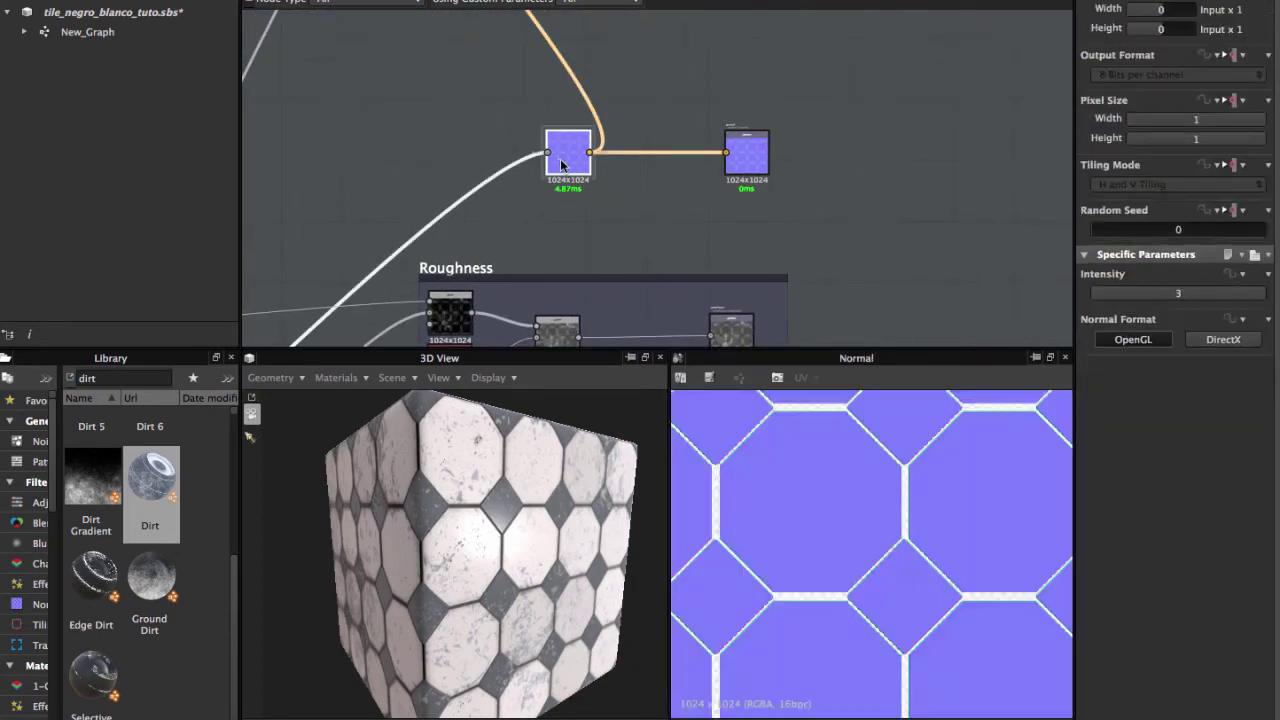
scroll(724, 431, "down", 2)
scroll(517, 218, "down", 3)
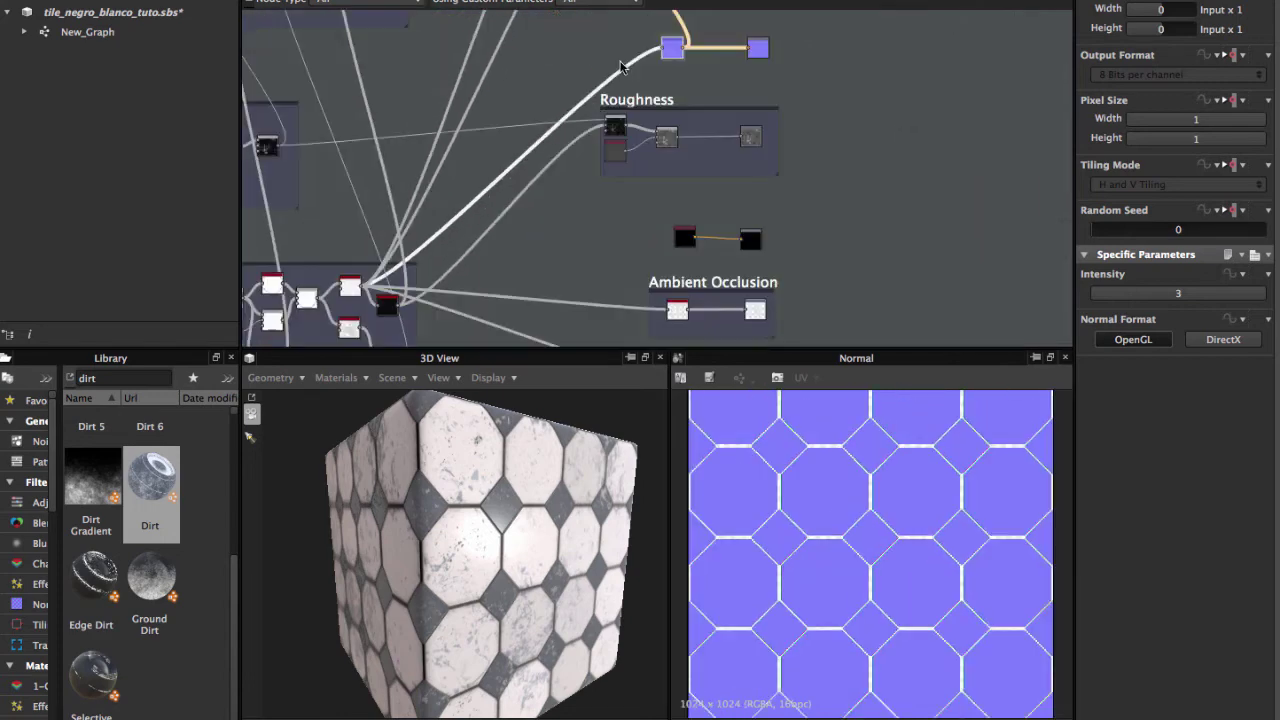
middle_click_drag(439, 248, 481, 204)
key("f")
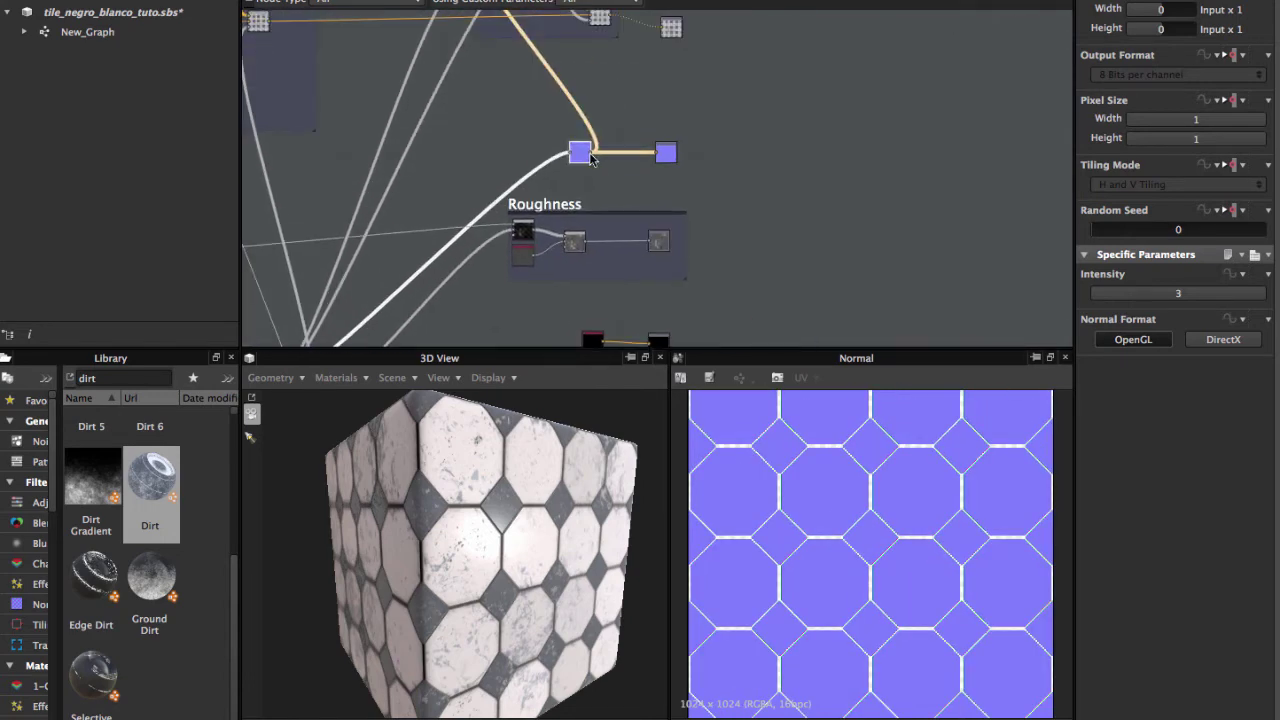
left_click(667, 153)
scroll(785, 534, "up", 2)
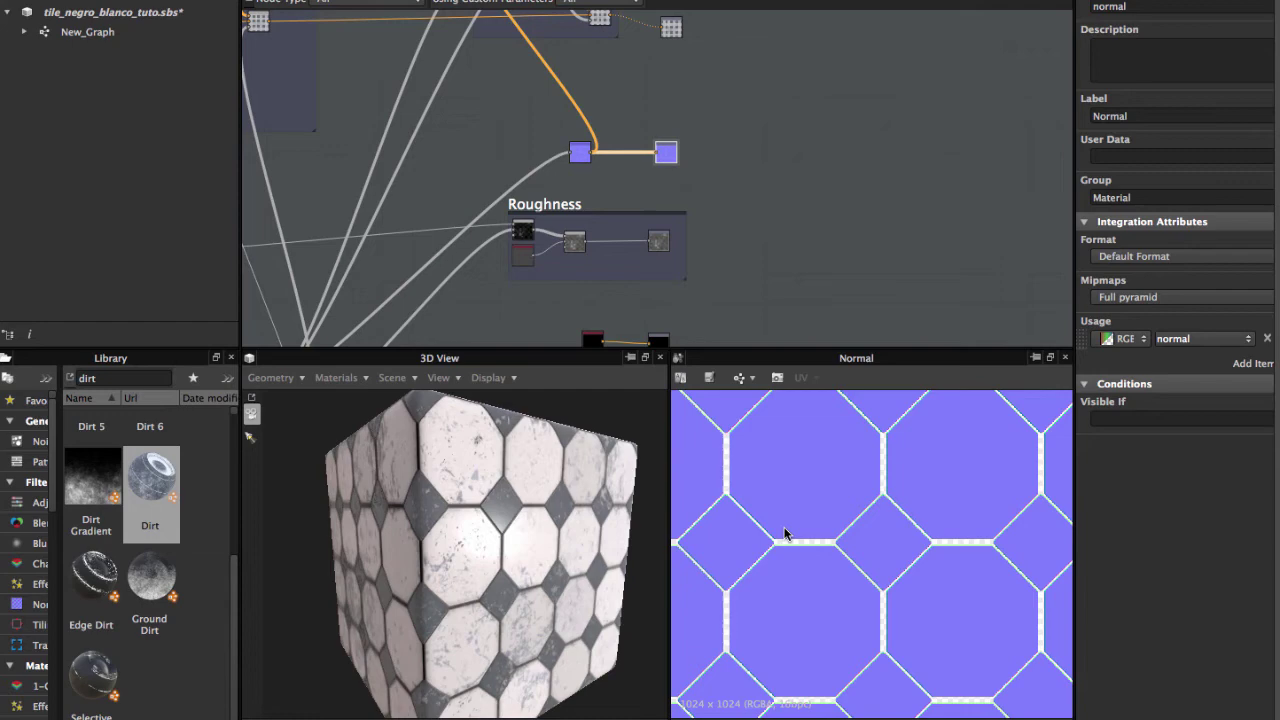
scroll(659, 170, "up", 3)
middle_click_drag(560, 214, 674, 69)
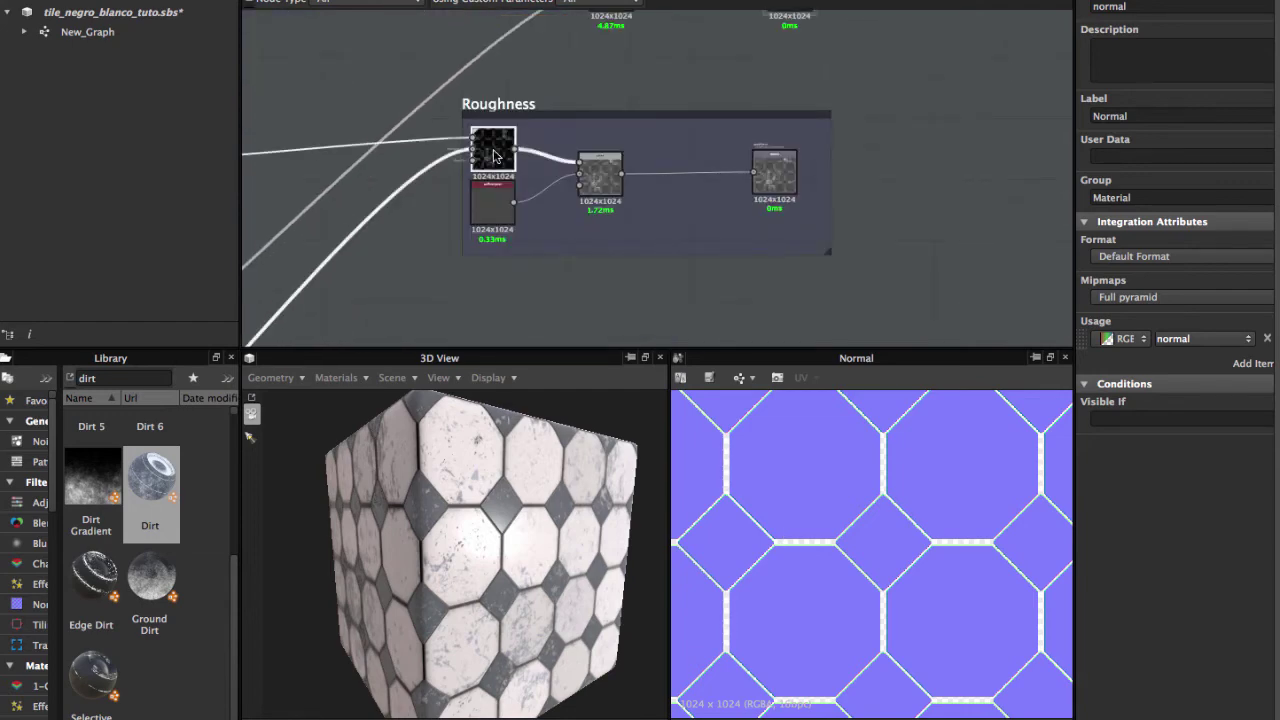
Inspect the first Roughness blend and the Noise Marble dirt noise group's final blend.
double_click(494, 155)
scroll(473, 163, "down", 3)
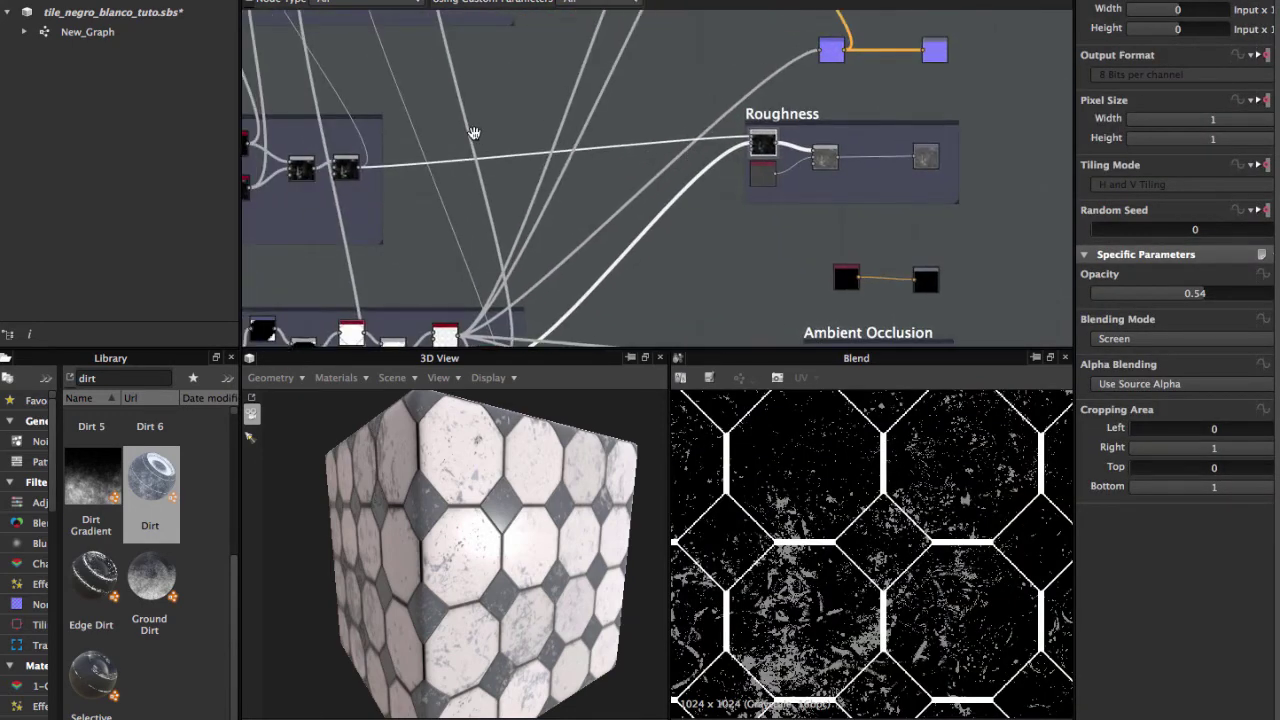
middle_click_drag(473, 163, 600, 150)
scroll(437, 162, "up", 5)
middle_click_drag(437, 162, 513, 162)
scroll(560, 150, "up", 2)
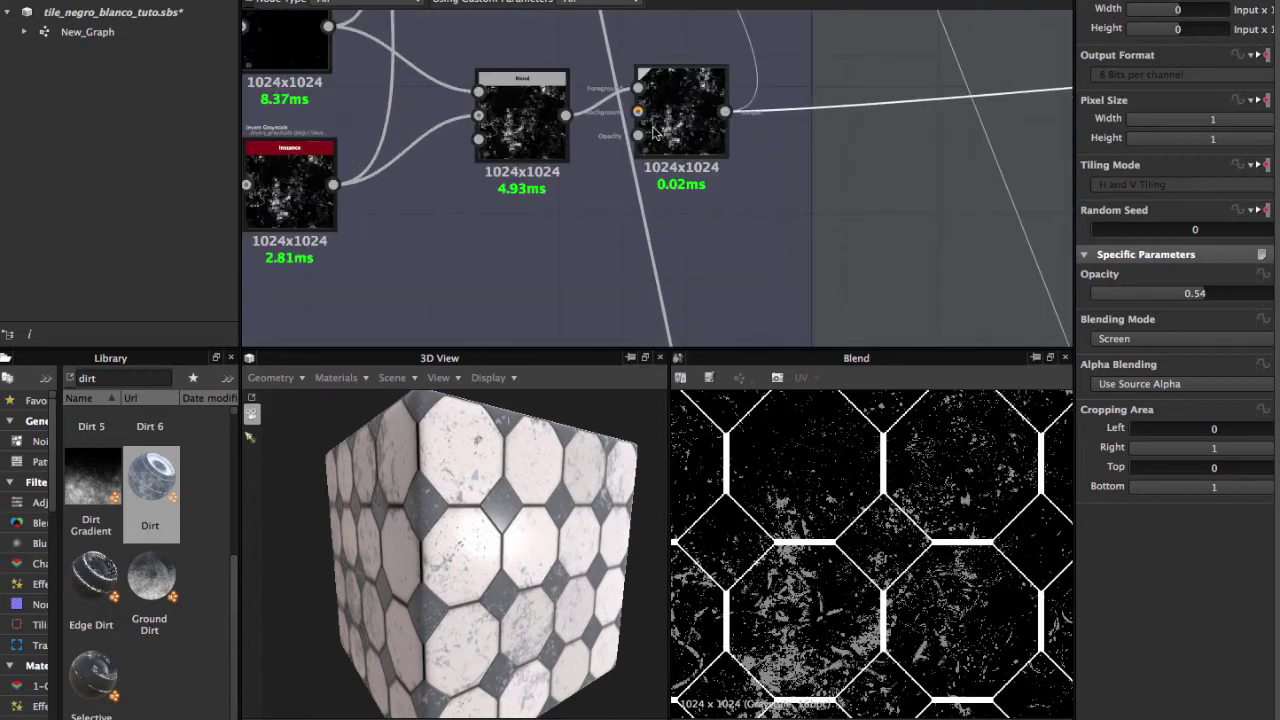
left_click(652, 133)
scroll(652, 133, "down", 2)
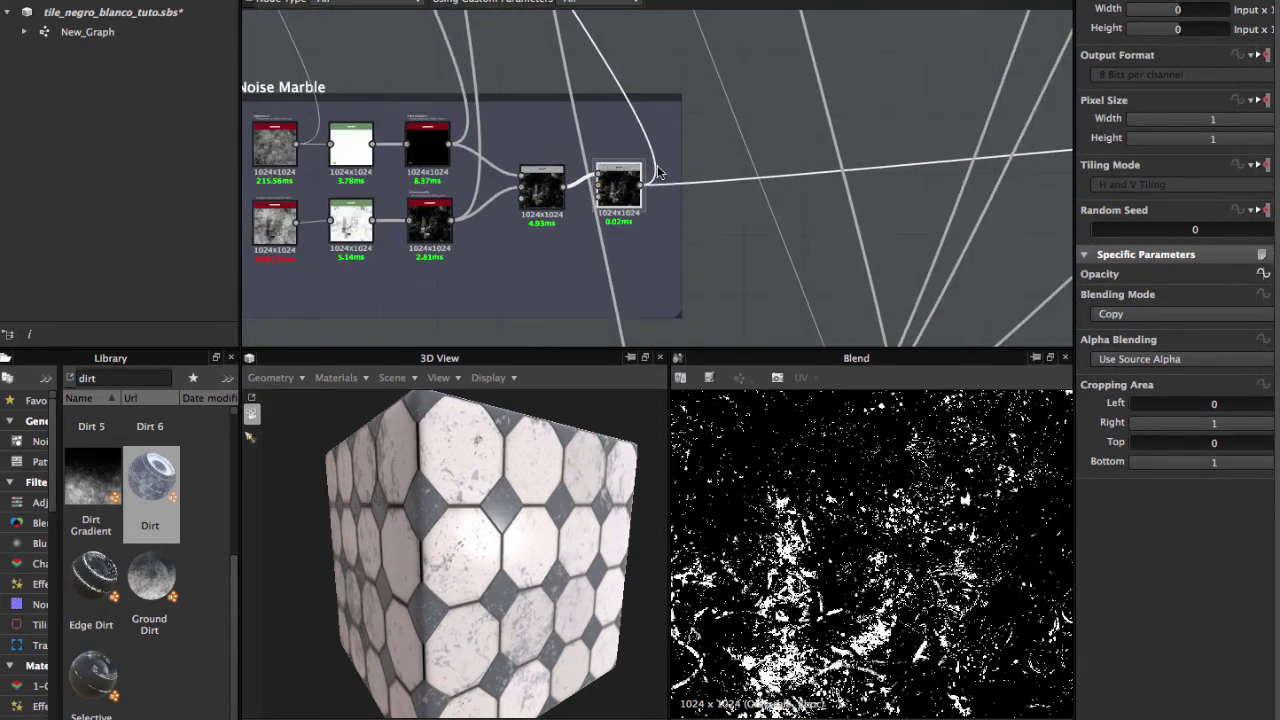
scroll(700, 170, "down", 2)
scroll(790, 160, "up", 2)
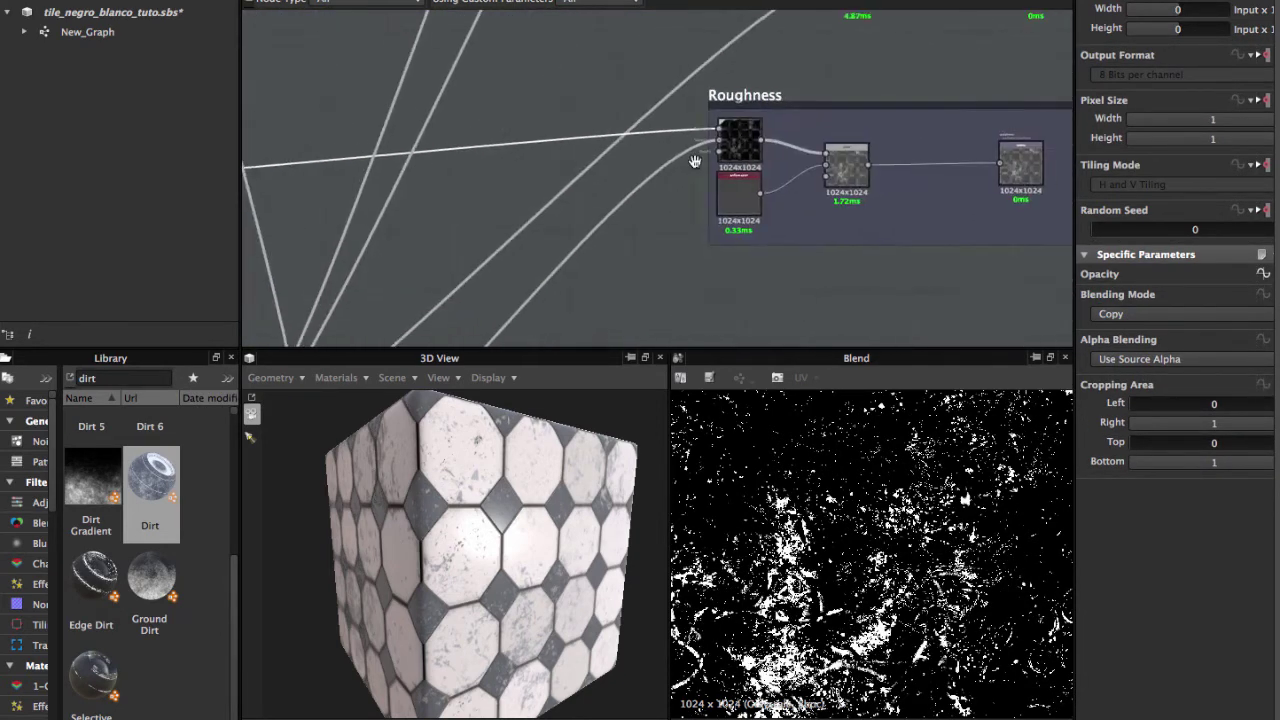
middle_click_drag(728, 134, 633, 178)
scroll(633, 178, "up", 2)
Inspect the grout-line mask and the inverted tile-line mask feeding the roughness blend.
double_click(581, 163)
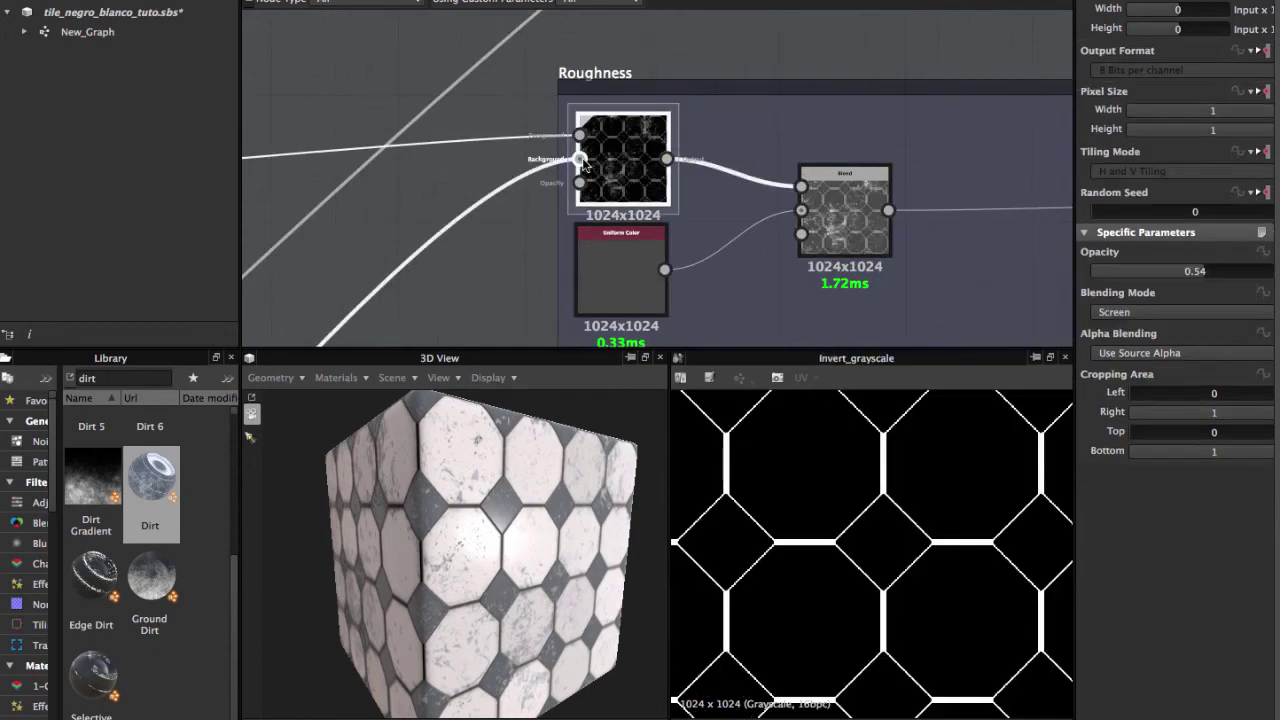
scroll(620, 160, "down", 2)
mouse_move(620, 160)
middle_mouse_down()
mouse_move(697, 72)
mouse_move(649, 137)
middle_mouse_up()
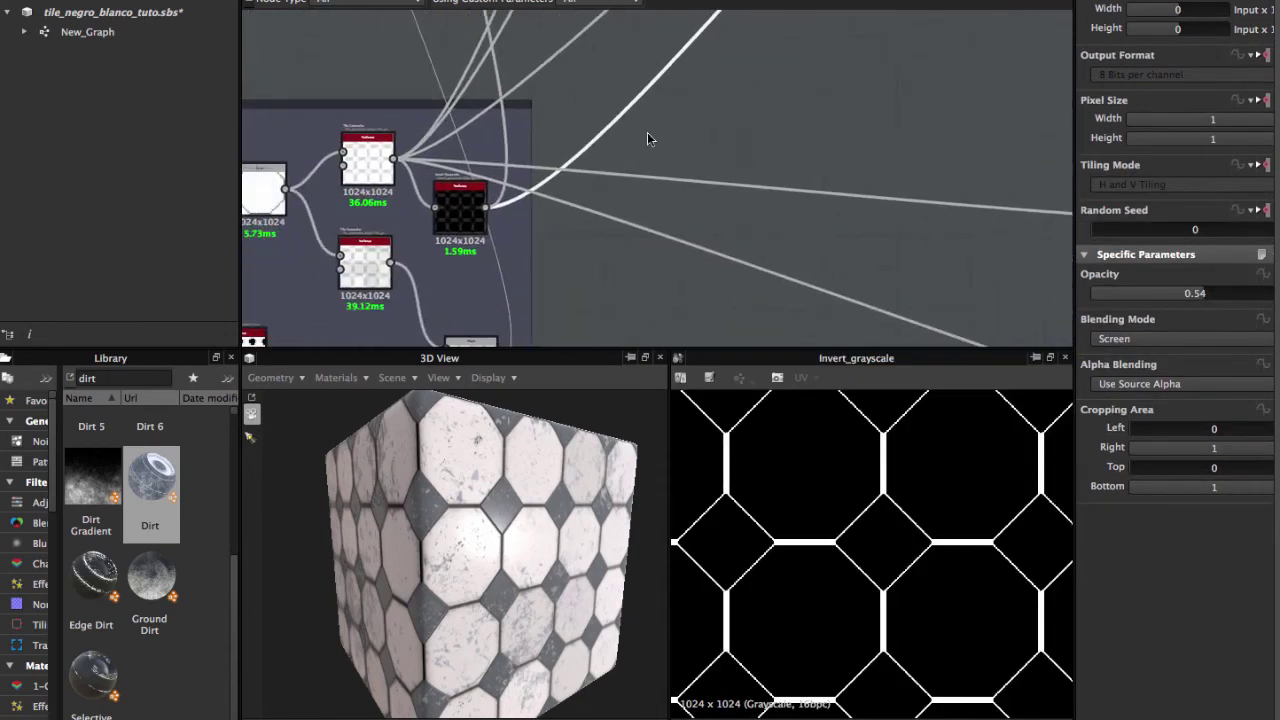
left_click(461, 218)
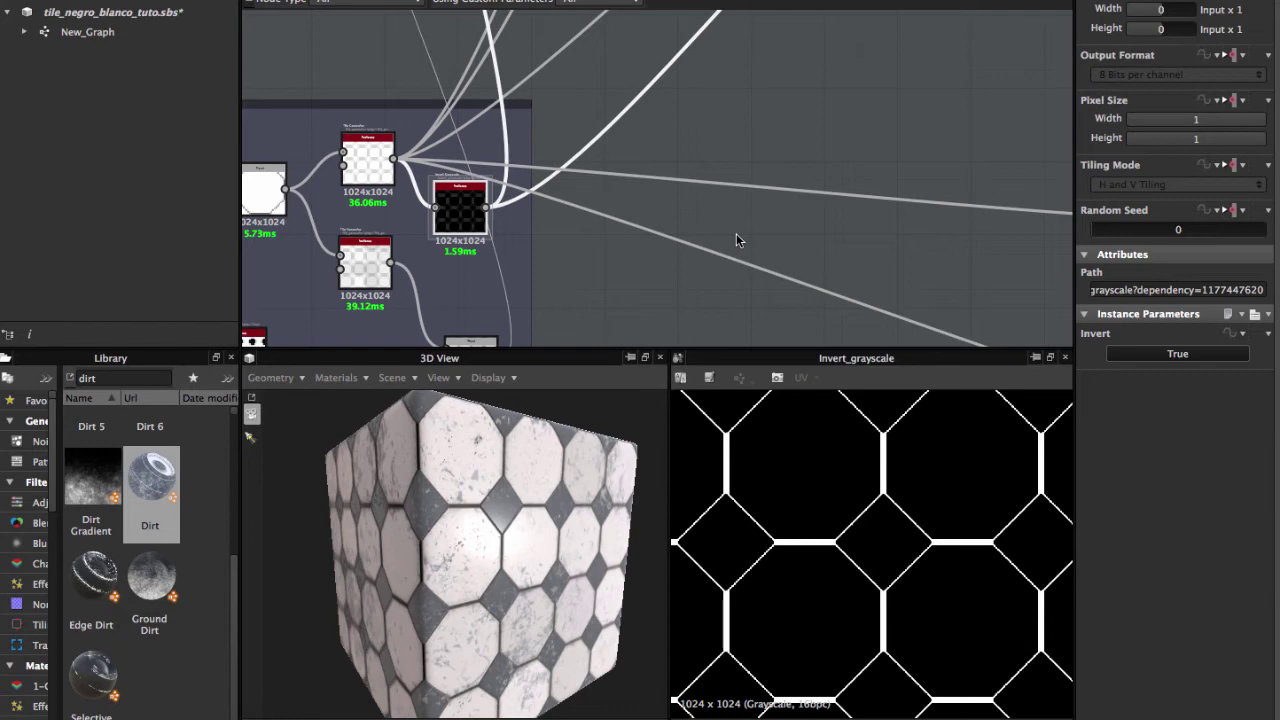
scroll(379, 174, "up", 2)
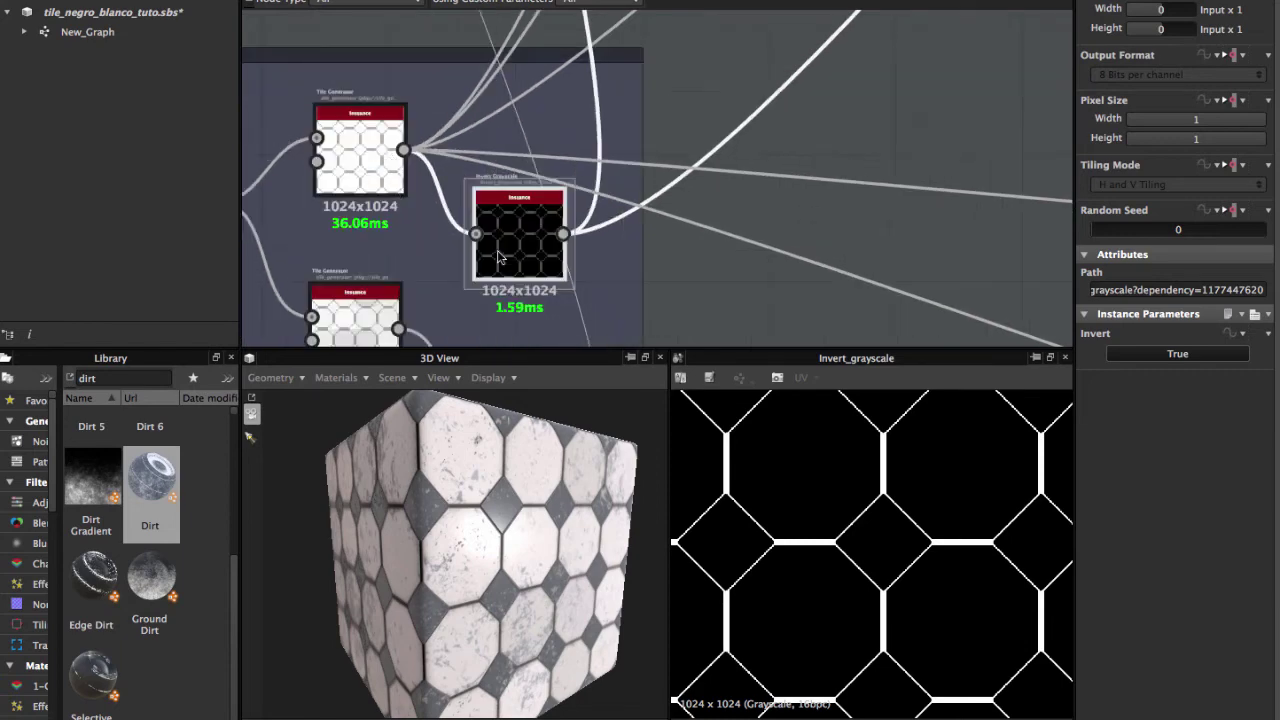
middle_click_drag(751, 200, 622, 227)
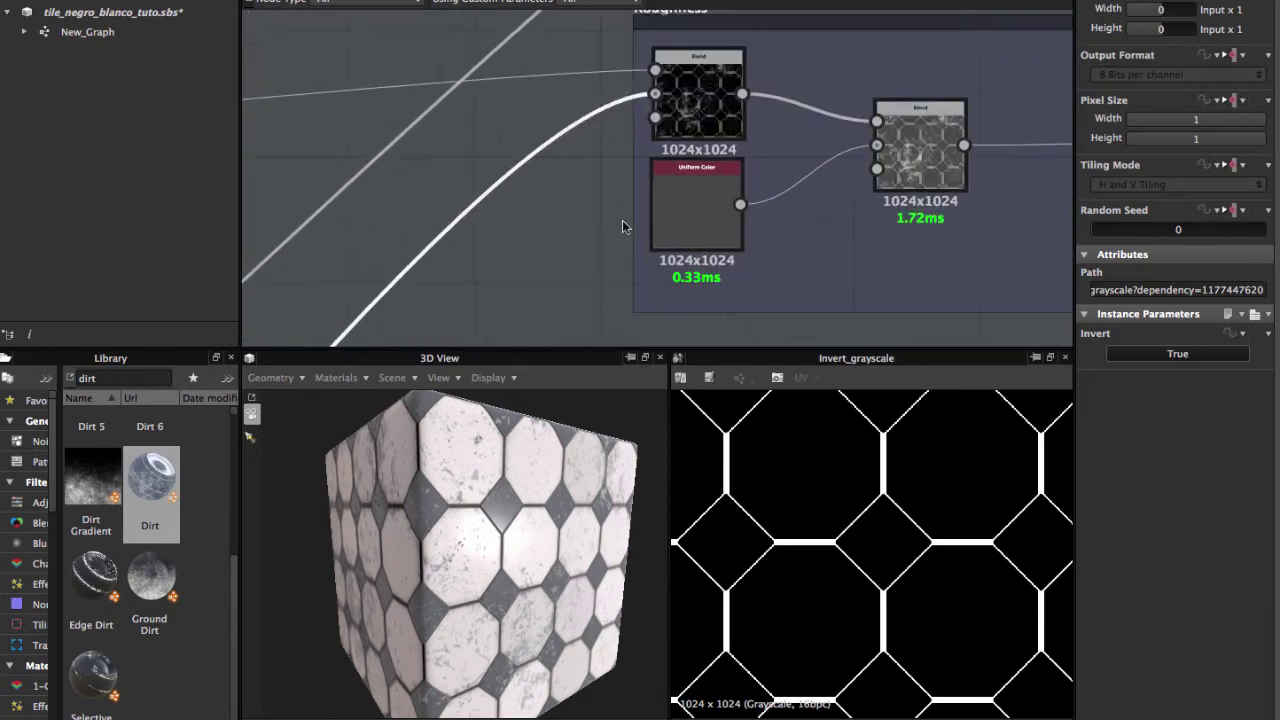
Preview the dirt-grout mask blend, the flat grey base and the combined roughness blend.
double_click(704, 92)
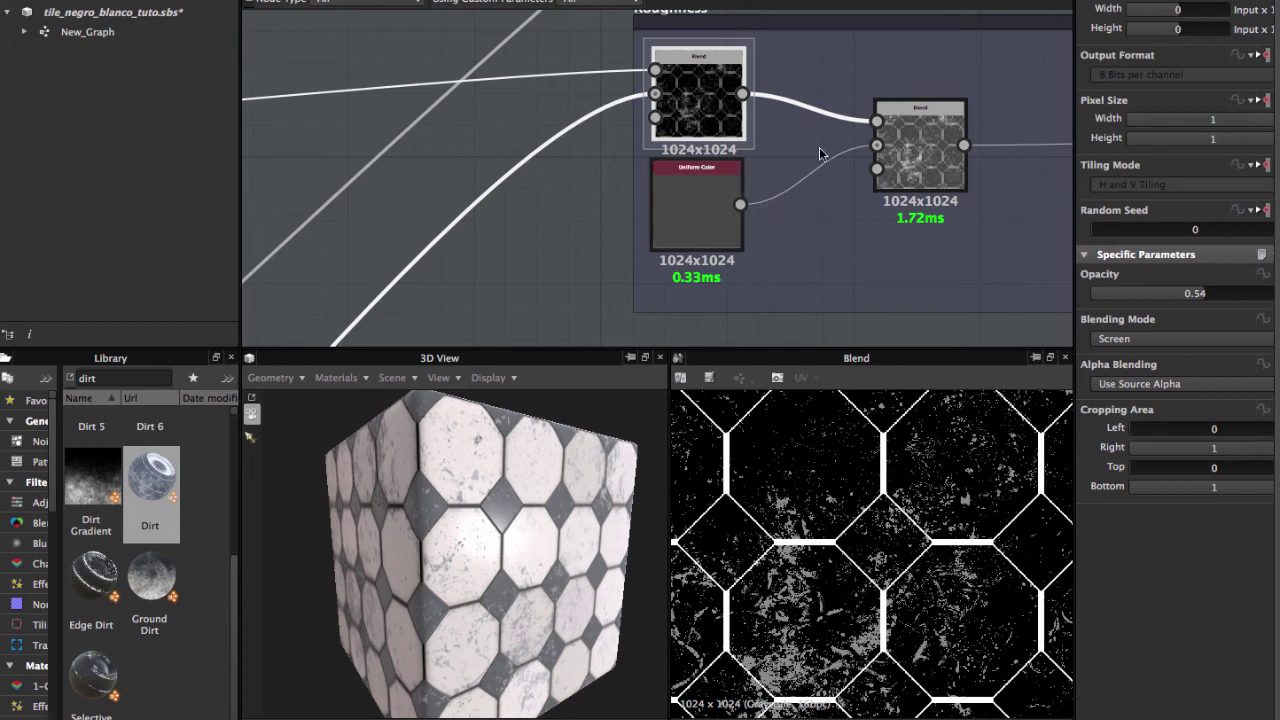
double_click(685, 203)
scroll(685, 203, "up", 2)
middle_click_drag(938, 147, 682, 201)
double_click(789, 185)
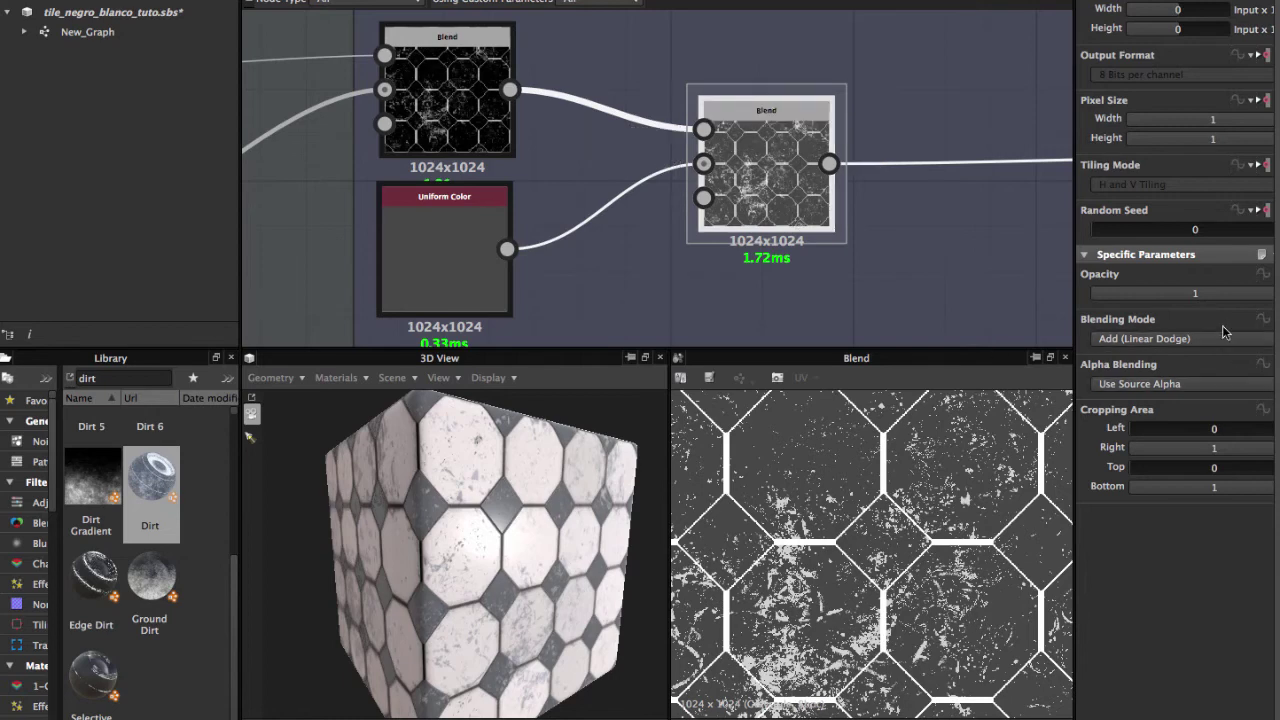
scroll(820, 255, "down", 2)
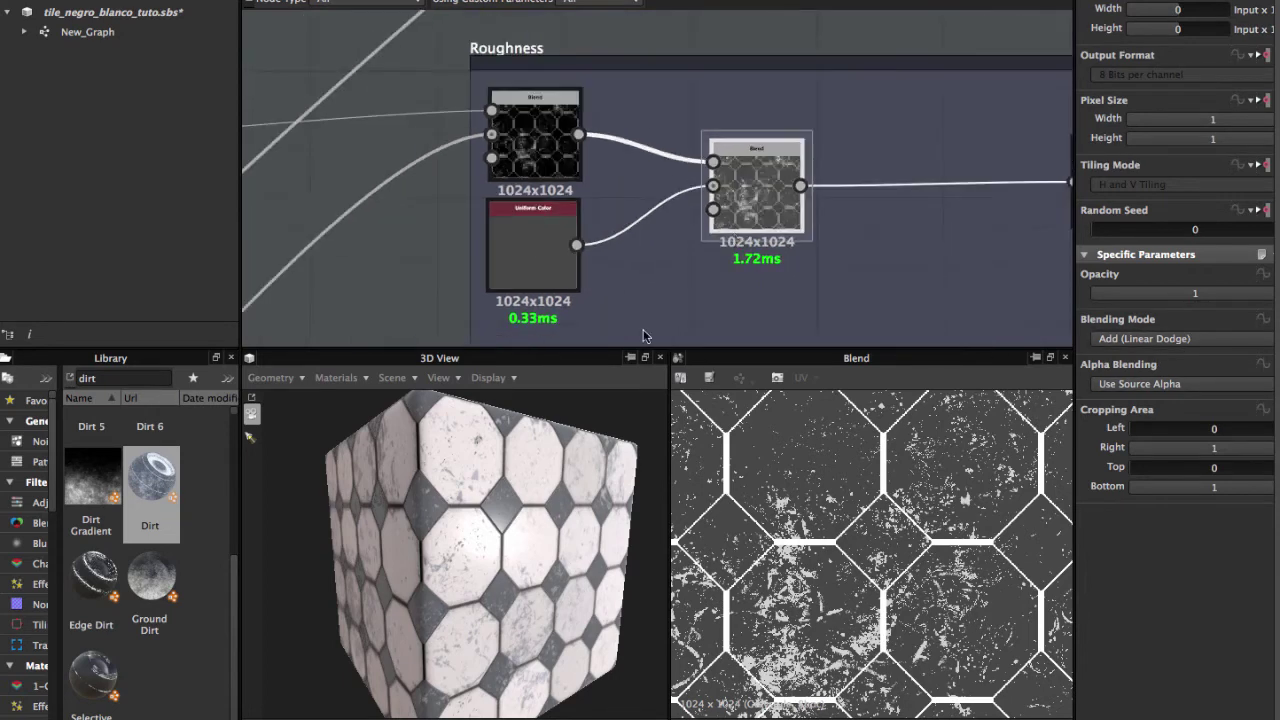
scroll(496, 497, "up", 1)
scroll(489, 471, "up", 2)
scroll(493, 480, "up", 3)
scroll(493, 480, "up", 2)
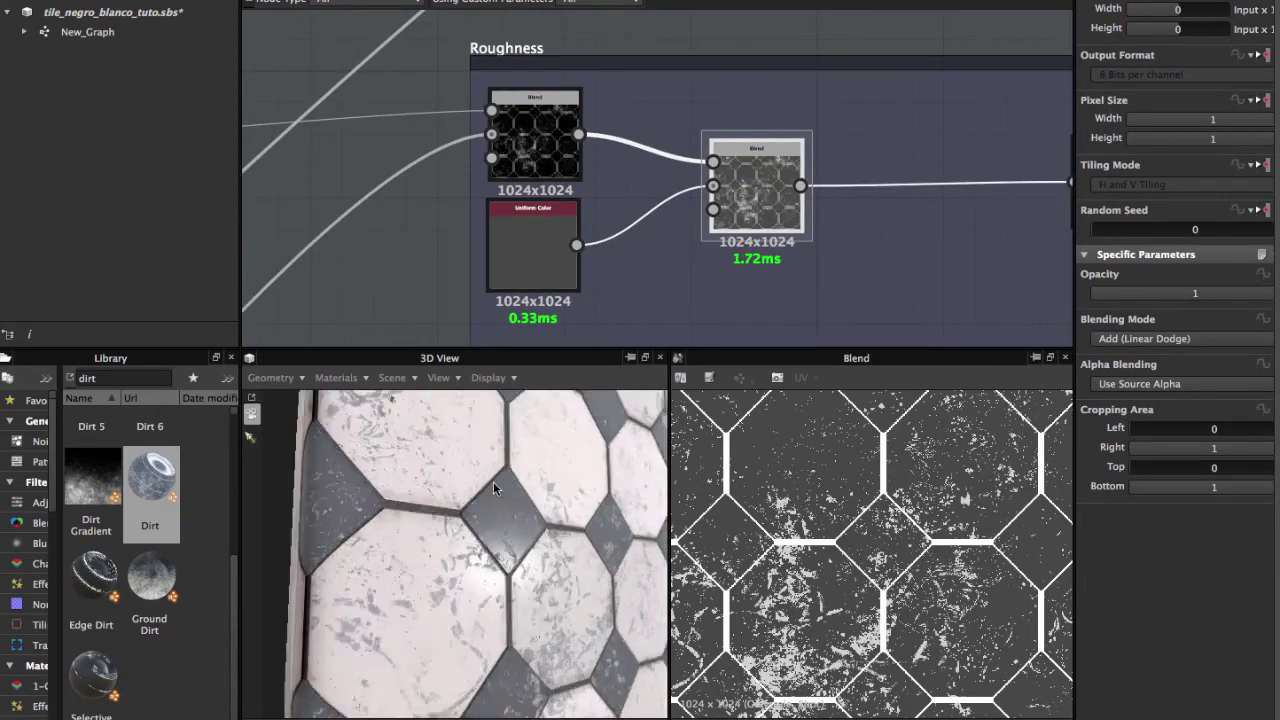
scroll(493, 481, "up", 2)
middle_click_drag(791, 203, 627, 181)
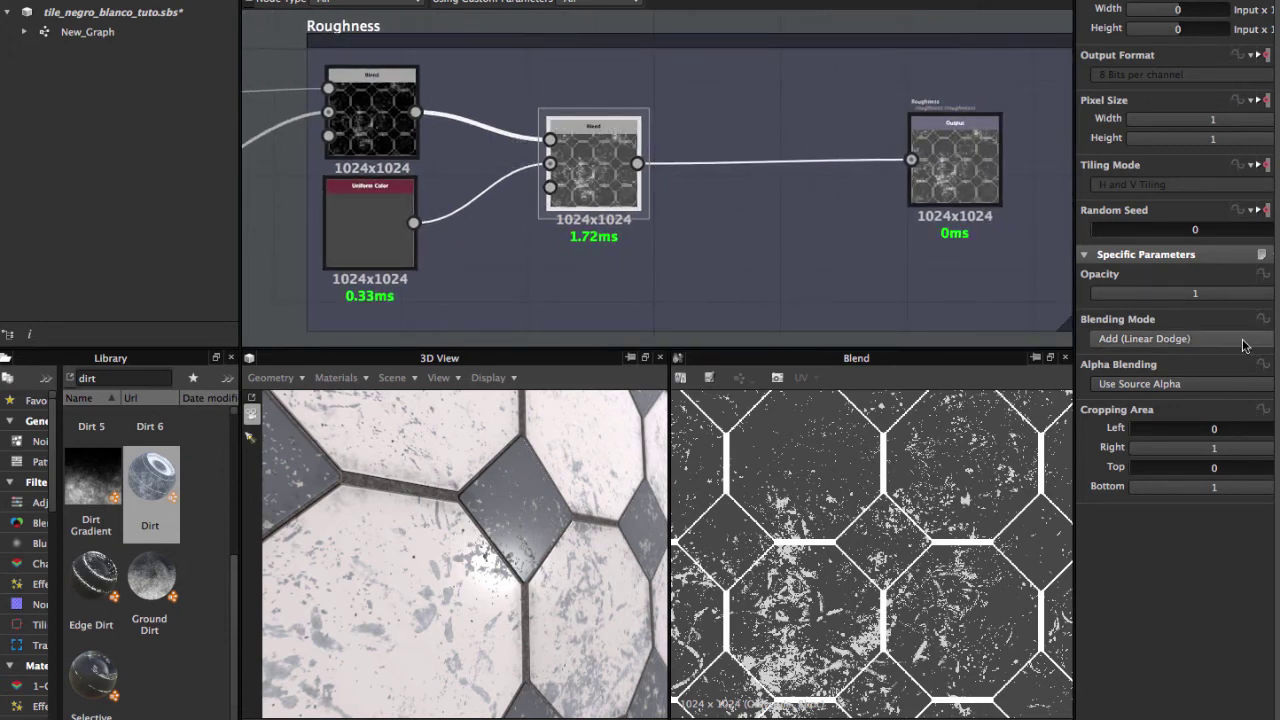
Test lowering the Add blend's dirt opacity, then restore it to 1.
left_click(1158, 298)
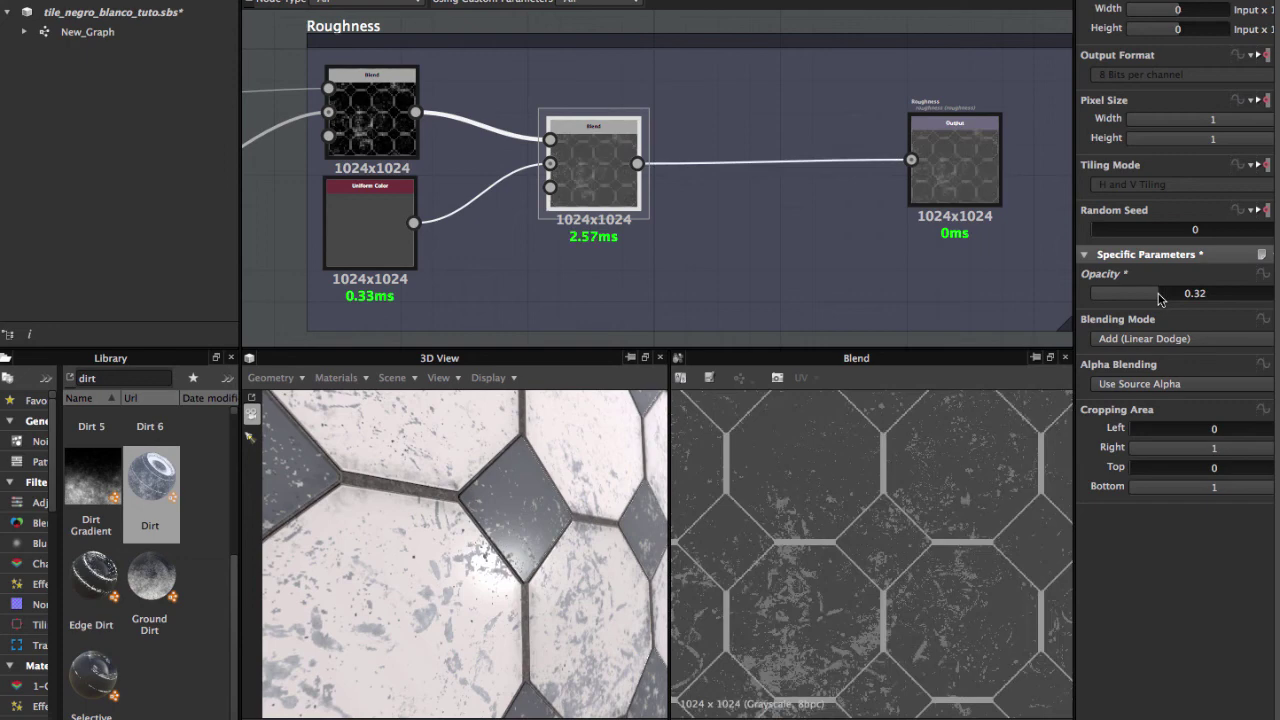
left_click_drag(1158, 298, 1098, 301)
mouse_move(422, 571)
left_mouse_down()
mouse_move(472, 572)
mouse_move(517, 525)
mouse_move(500, 573)
mouse_move(479, 512)
mouse_move(513, 540)
left_mouse_up()
scroll(558, 456, "down", 3)
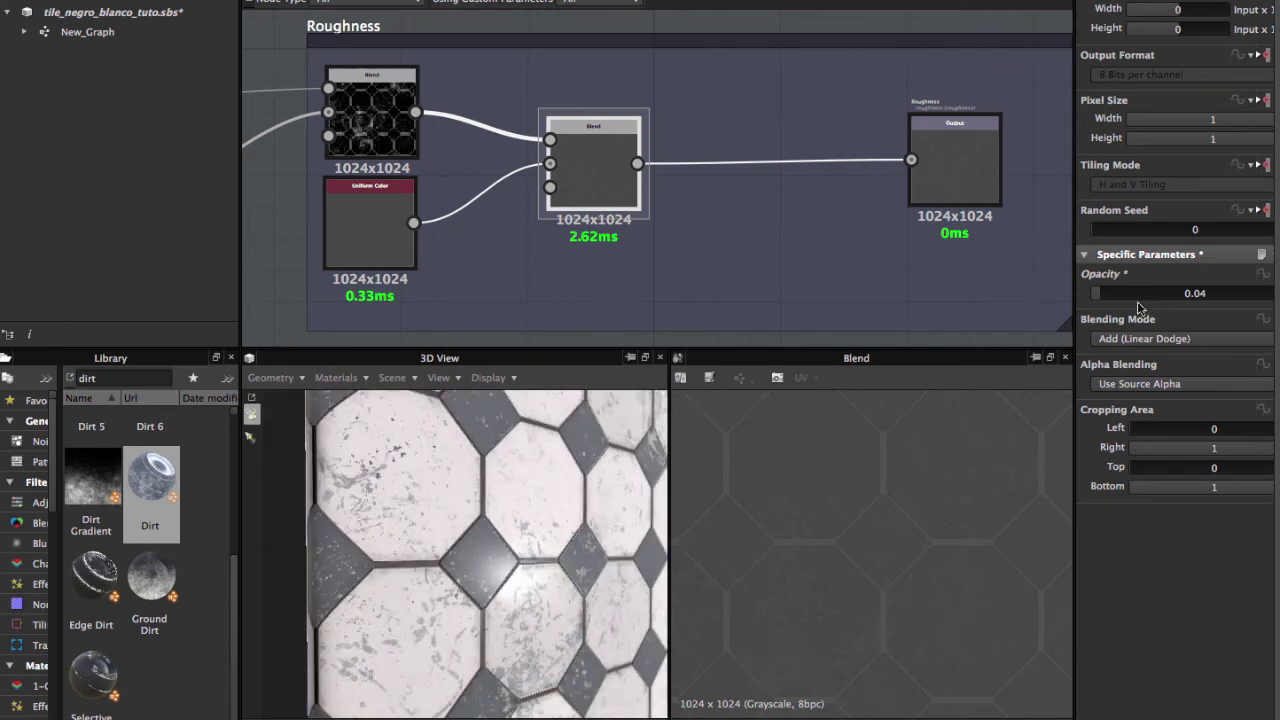
type("1")
key("Return")
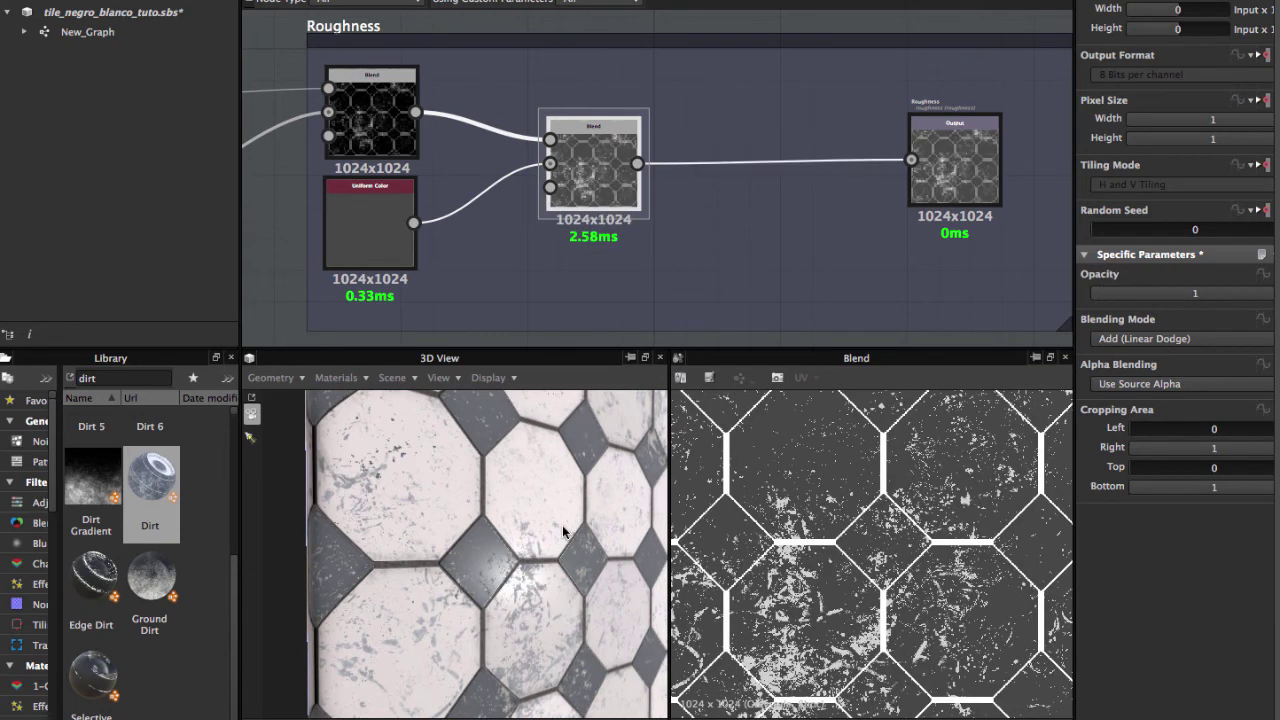
scroll(562, 525, "up", 5)
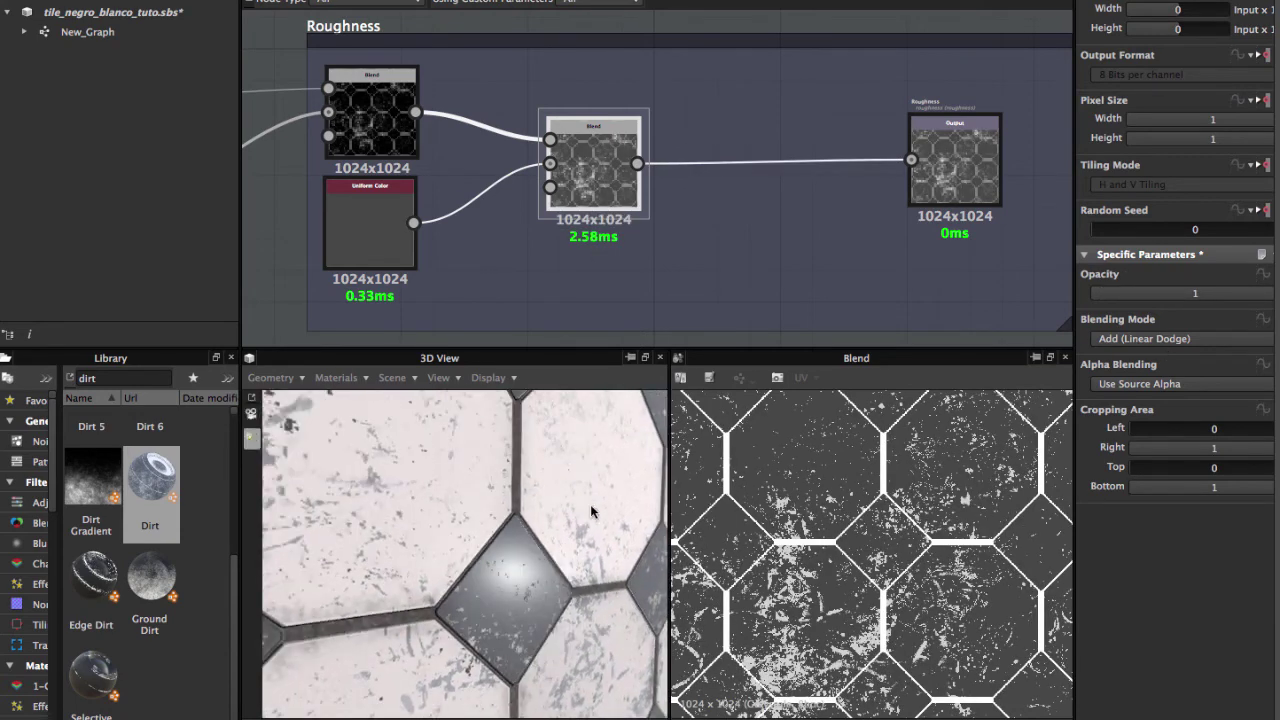
left_click_drag(591, 512, 573, 518, "shift")
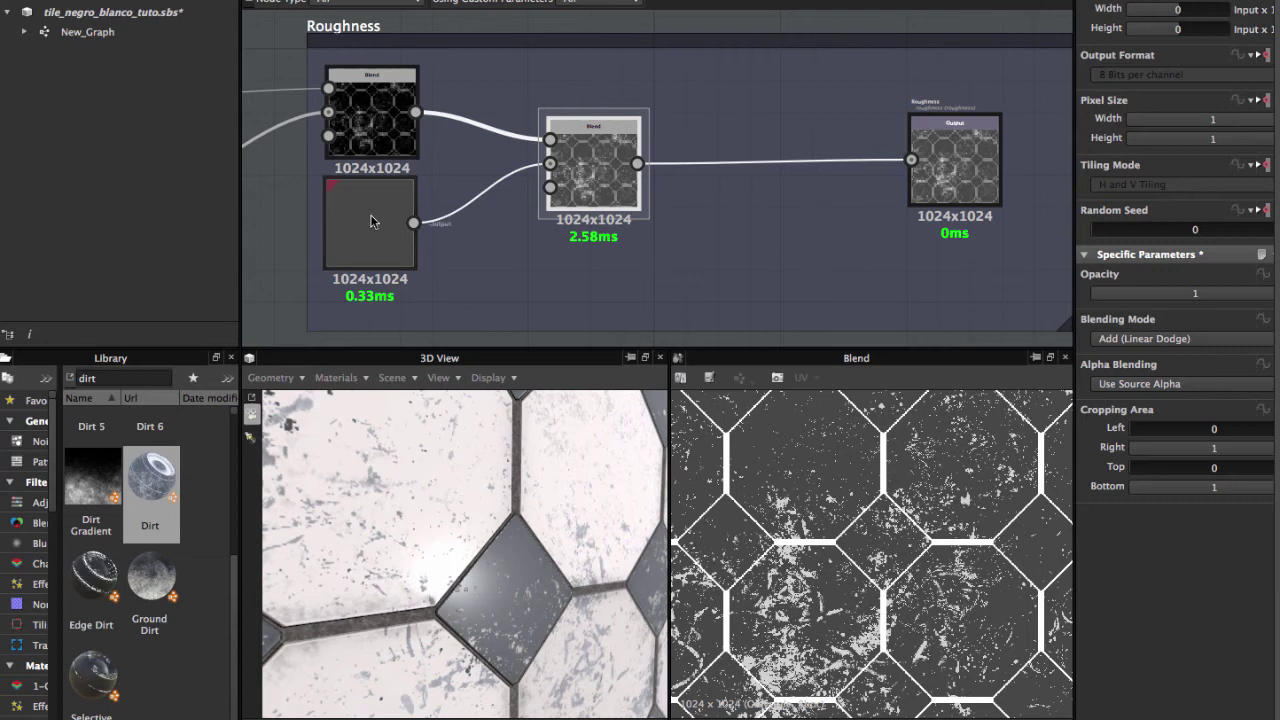
Lighten the roughness Uniform Color base up to pure white to compare the shine.
left_click(371, 220)
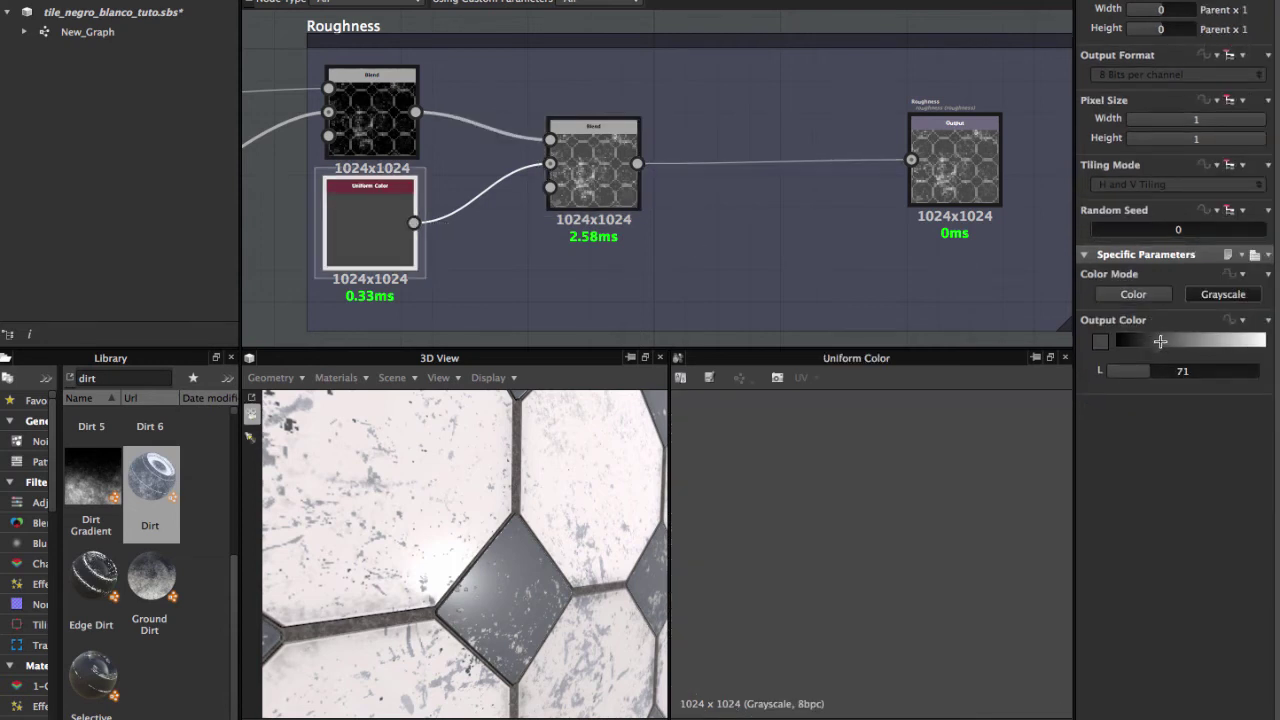
left_click_drag(1159, 344, 1228, 347)
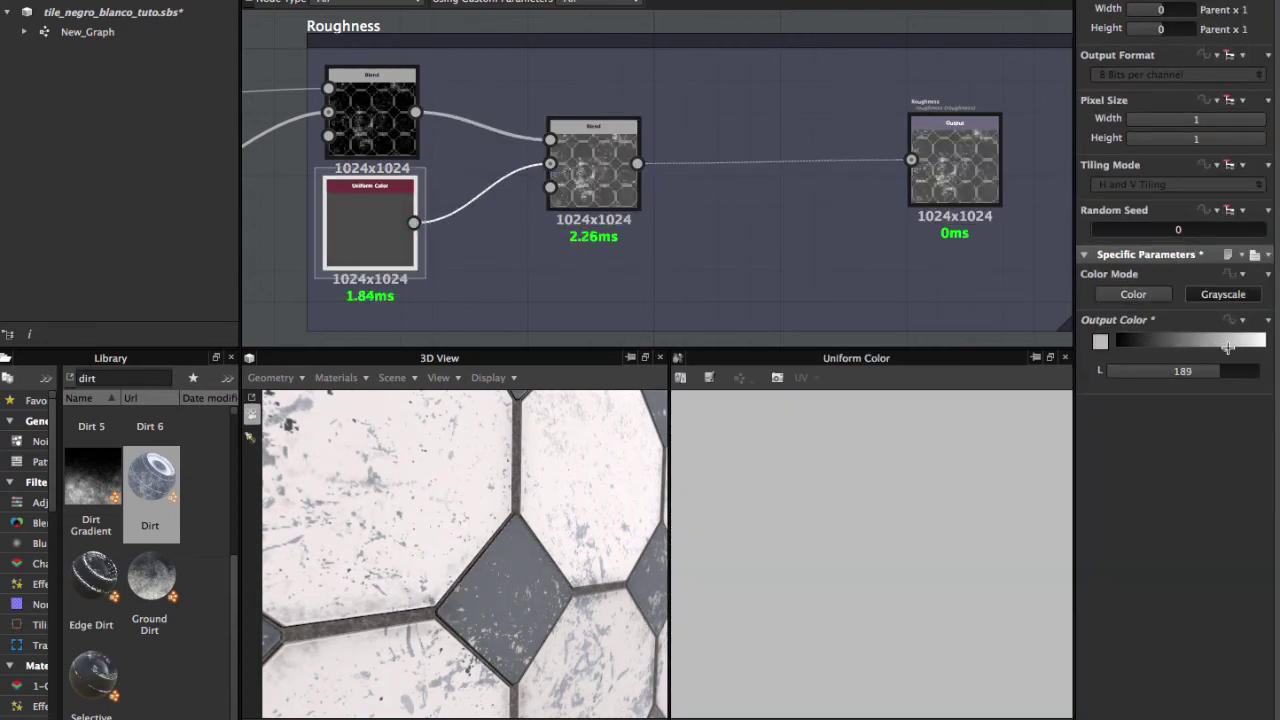
scroll(570, 450, "down", 3)
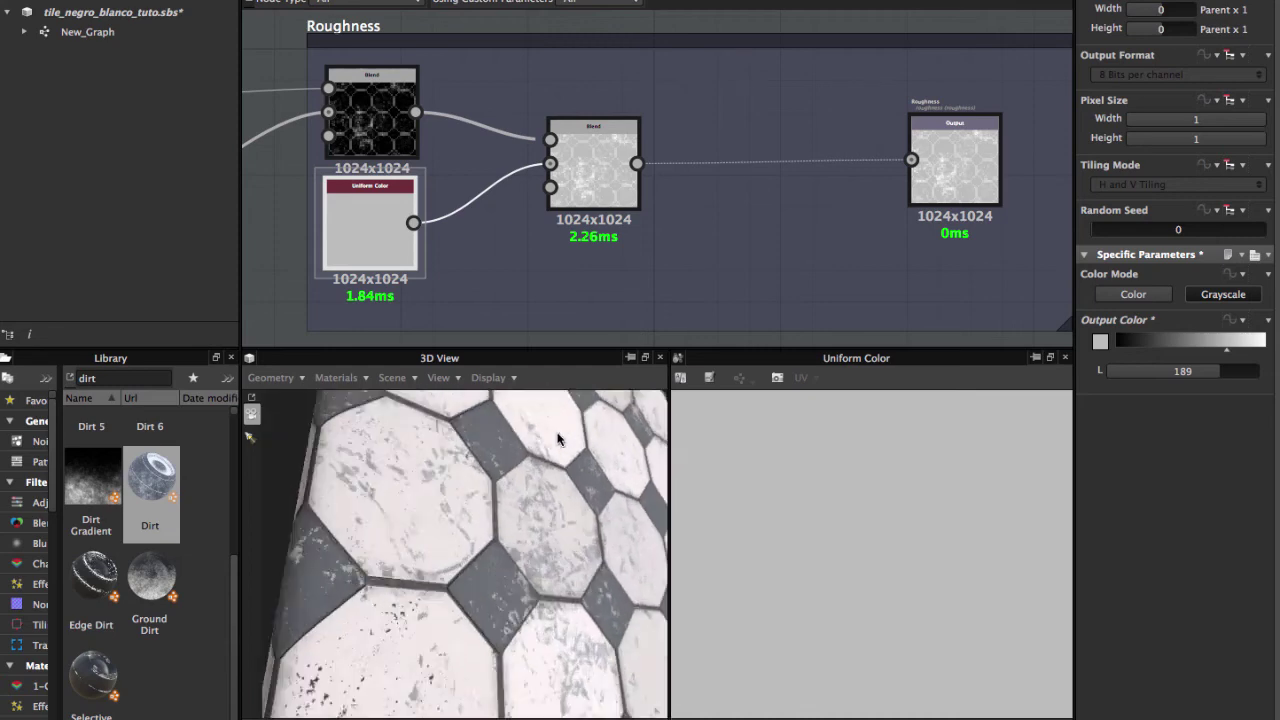
scroll(556, 443, "up", 3)
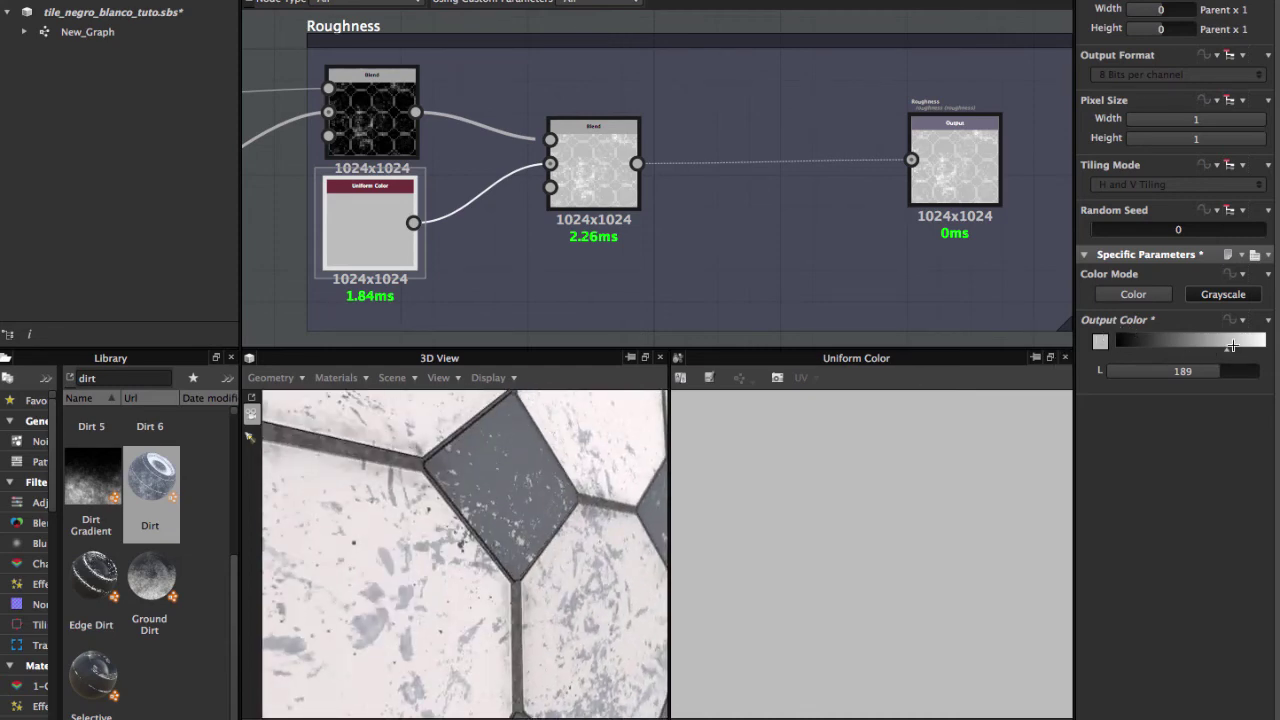
left_click_drag(1232, 346, 1264, 346)
mouse_move(428, 538)
left_mouse_down()
mouse_move(481, 580)
mouse_move(430, 560)
left_mouse_up()
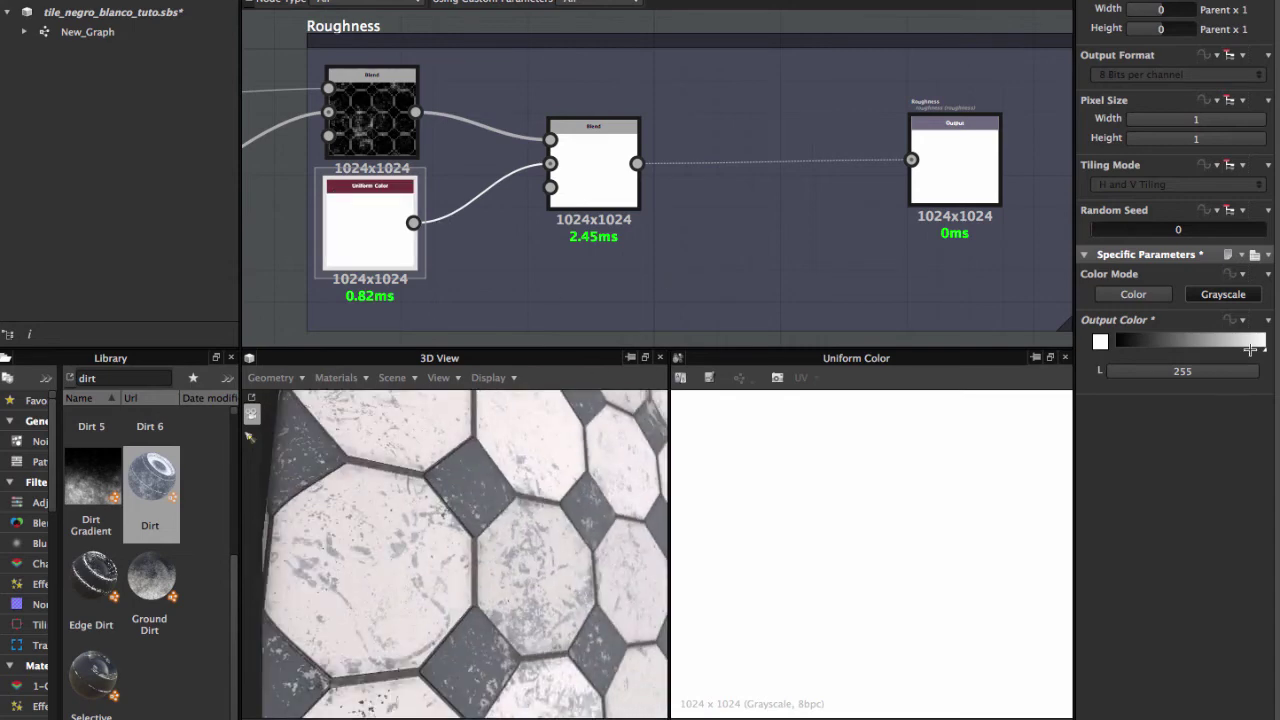
Try black, then settle the roughness base at mid grey 104.
left_click_drag(1227, 340, 1116, 341)
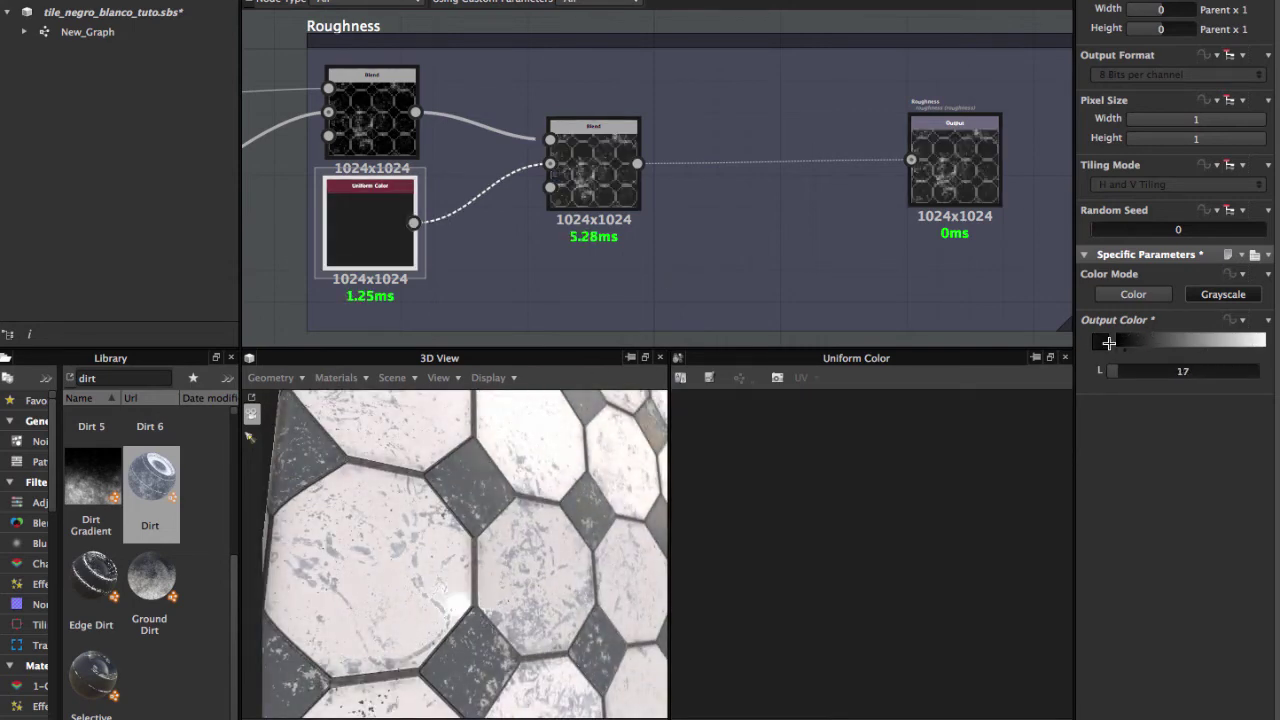
left_click_drag(429, 528, 553, 492)
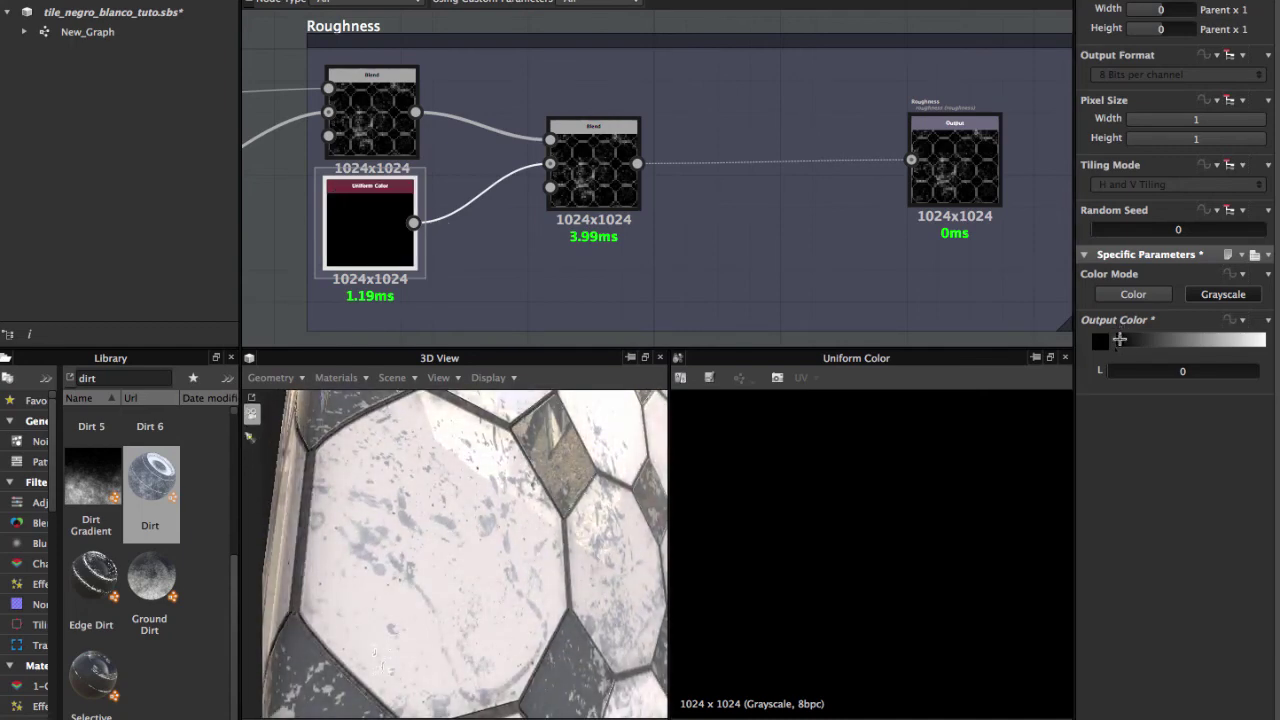
left_click_drag(1119, 340, 1180, 340)
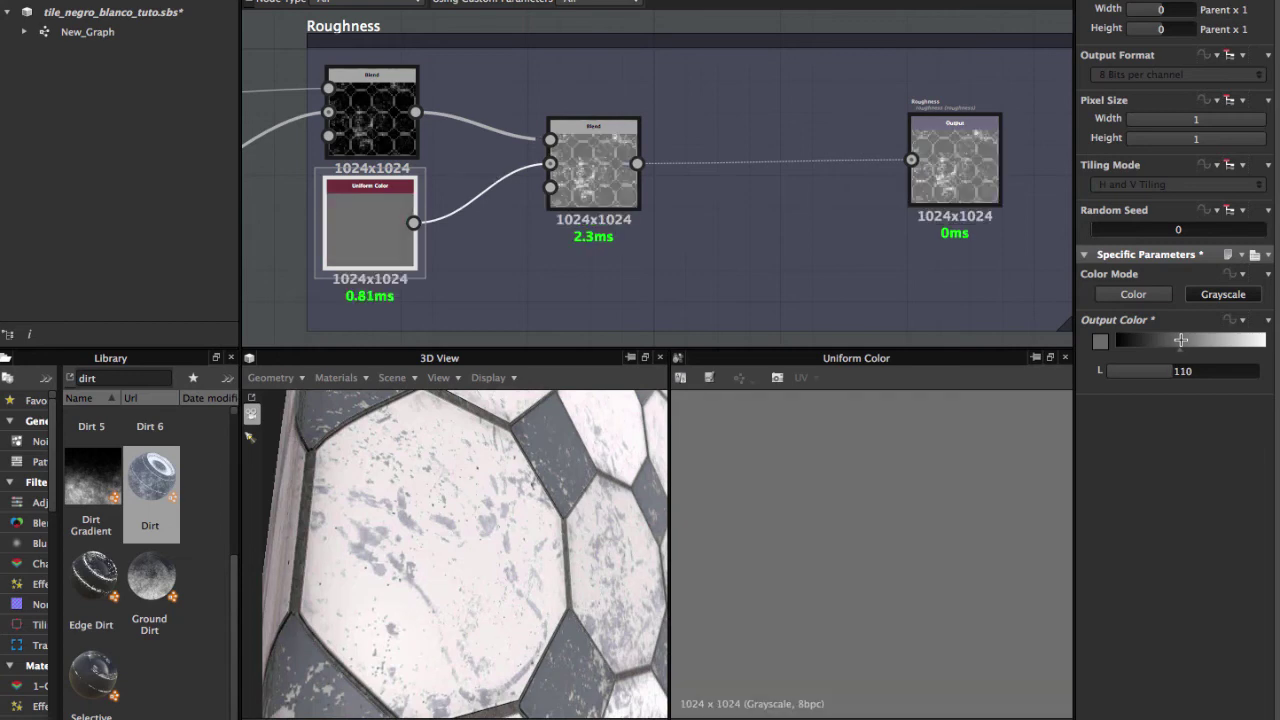
left_click_drag(506, 557, 458, 551)
scroll(480, 556, "up", 3)
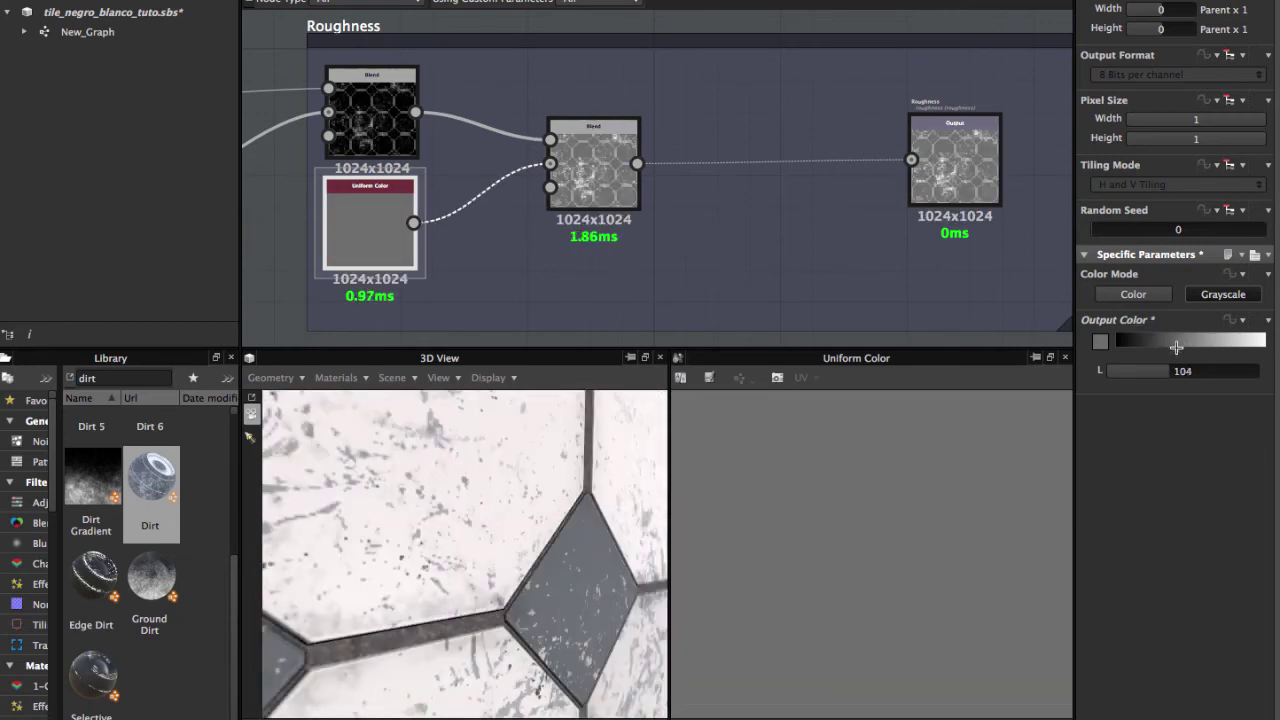
scroll(537, 523, "down", 3)
left_click_drag(537, 523, 506, 500)
scroll(506, 500, "up", 2)
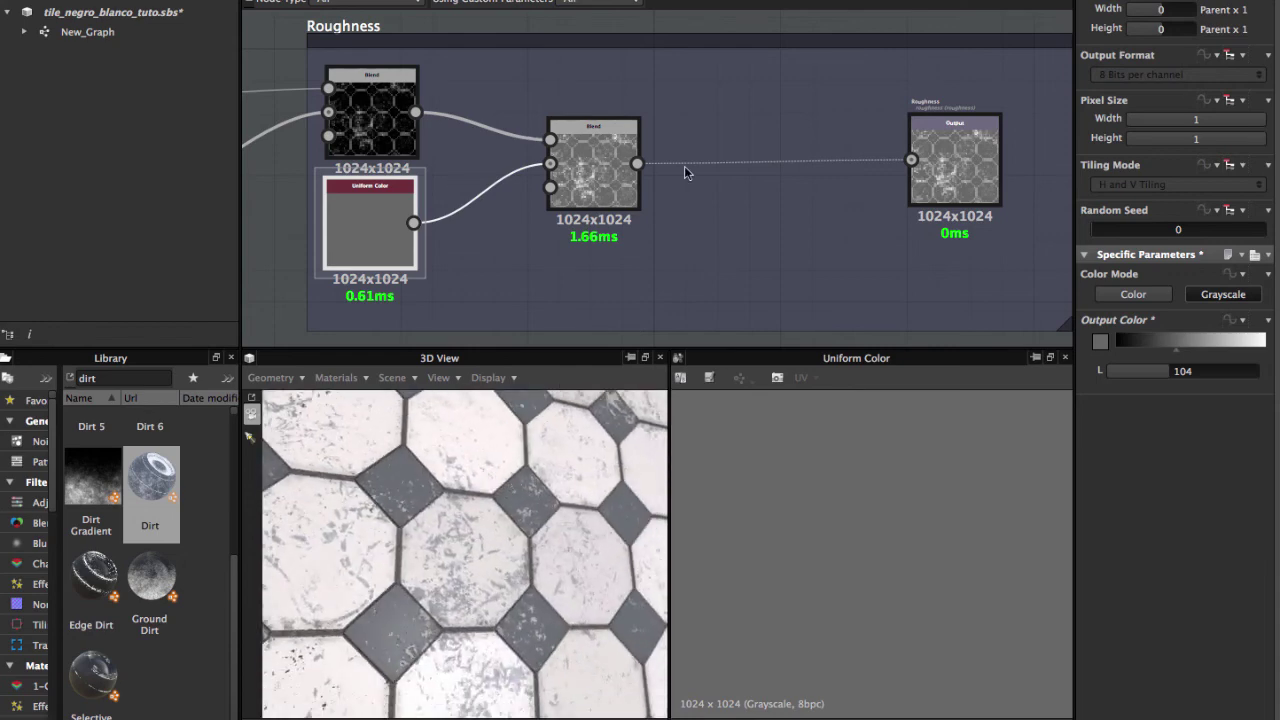
scroll(685, 173, "down", 2)
mouse_move(646, 234)
middle_mouse_down()
mouse_move(634, 163)
mouse_move(657, 149)
middle_mouse_up()
Inspect the black Uniform Color and the Metallic output settings.
scroll(657, 149, "up", 2)
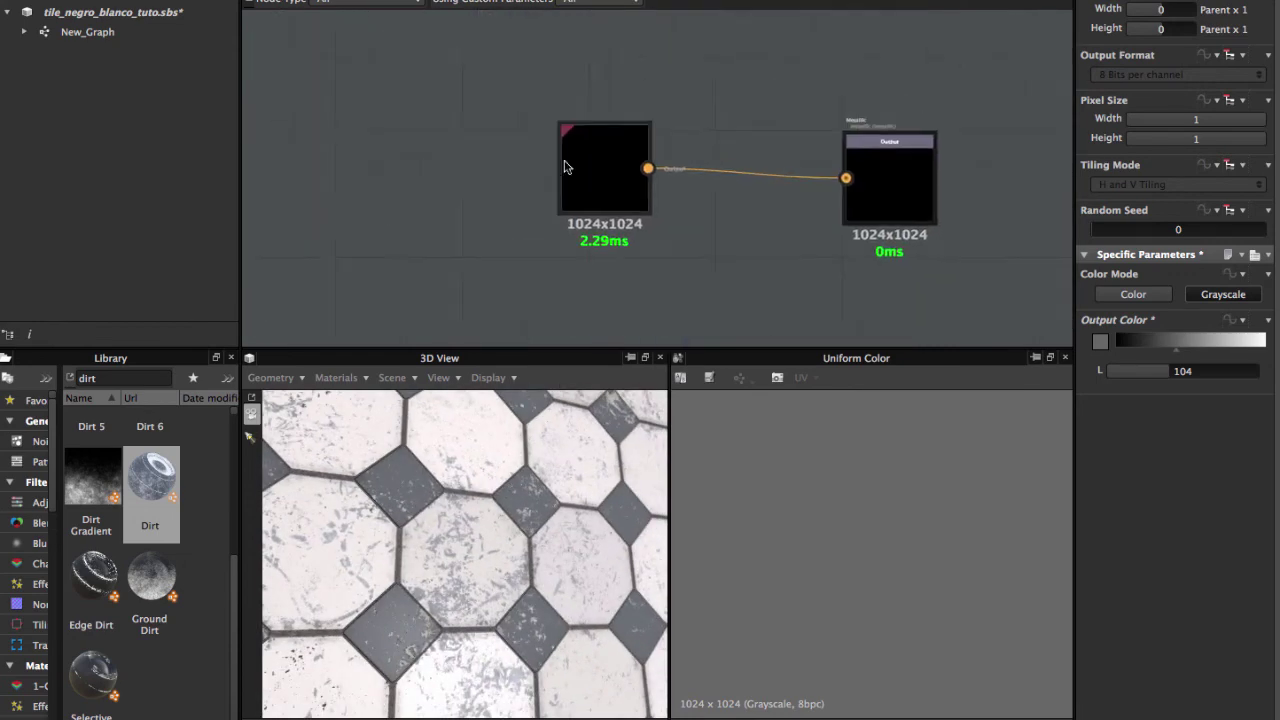
left_click(564, 167)
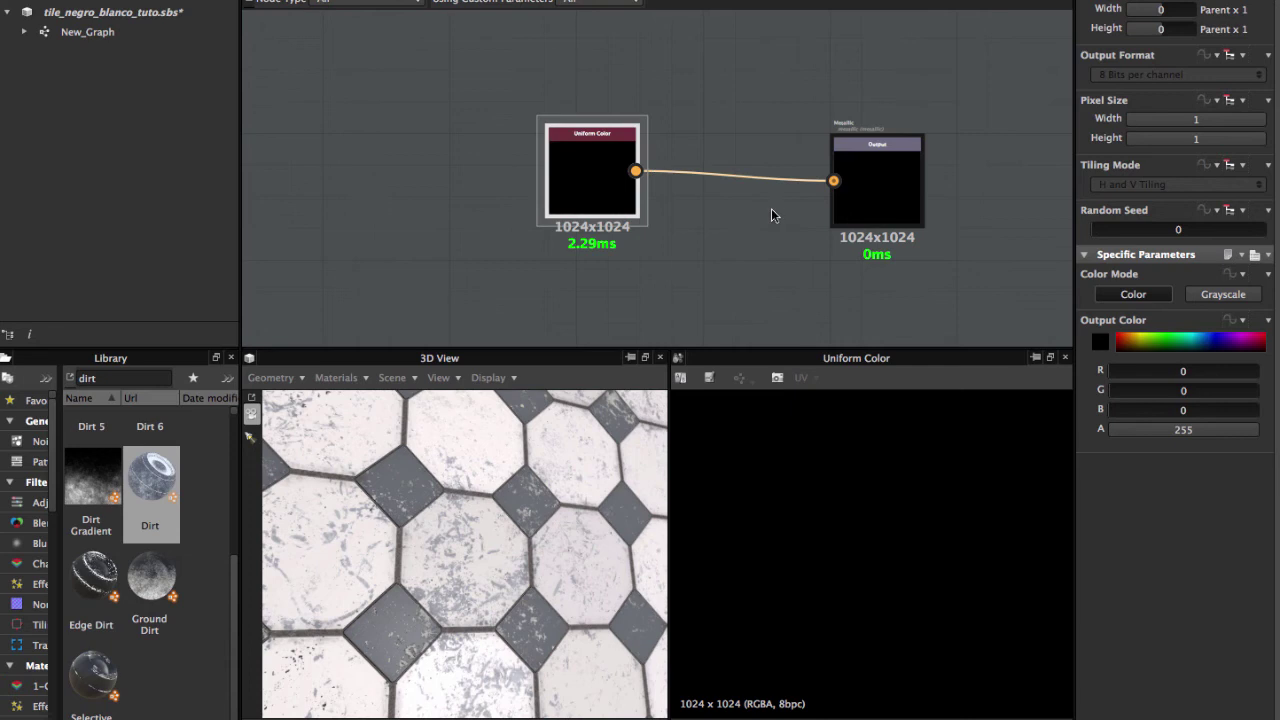
left_click(862, 180)
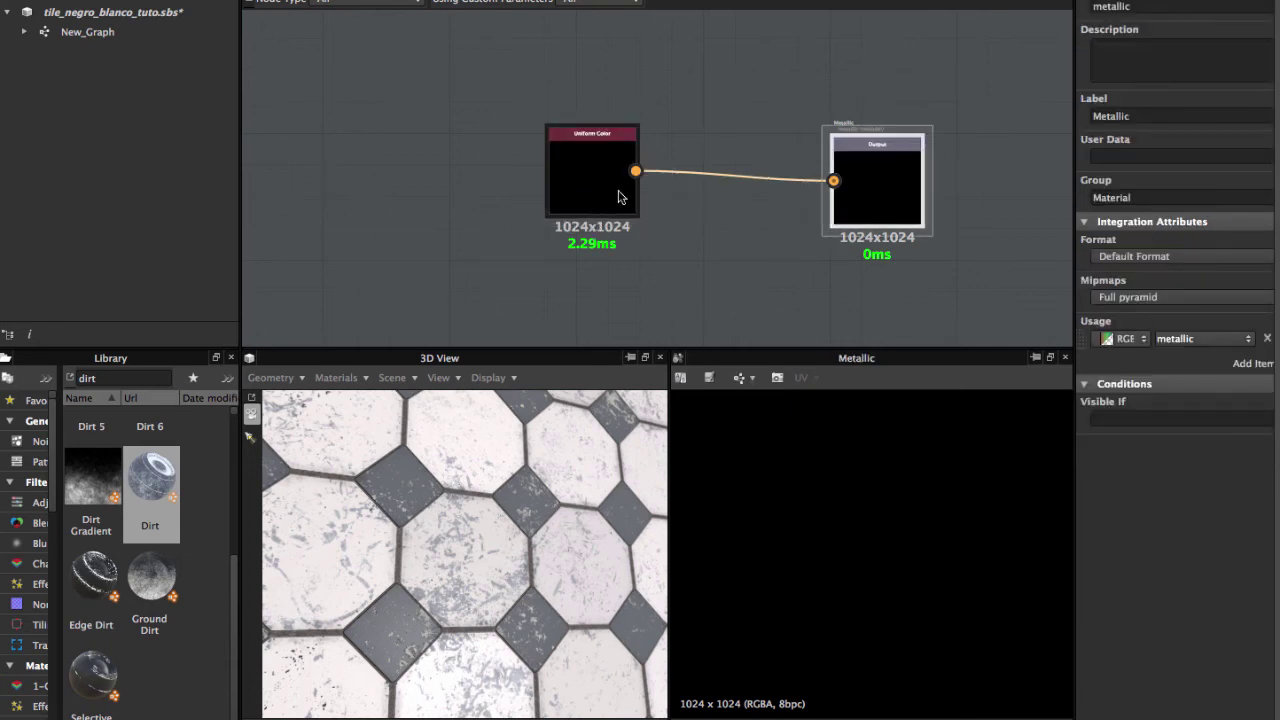
left_click(618, 197)
Preview the Tile_generator result in the Height group.
scroll(697, 180, "down", 3)
scroll(629, 183, "down", 4)
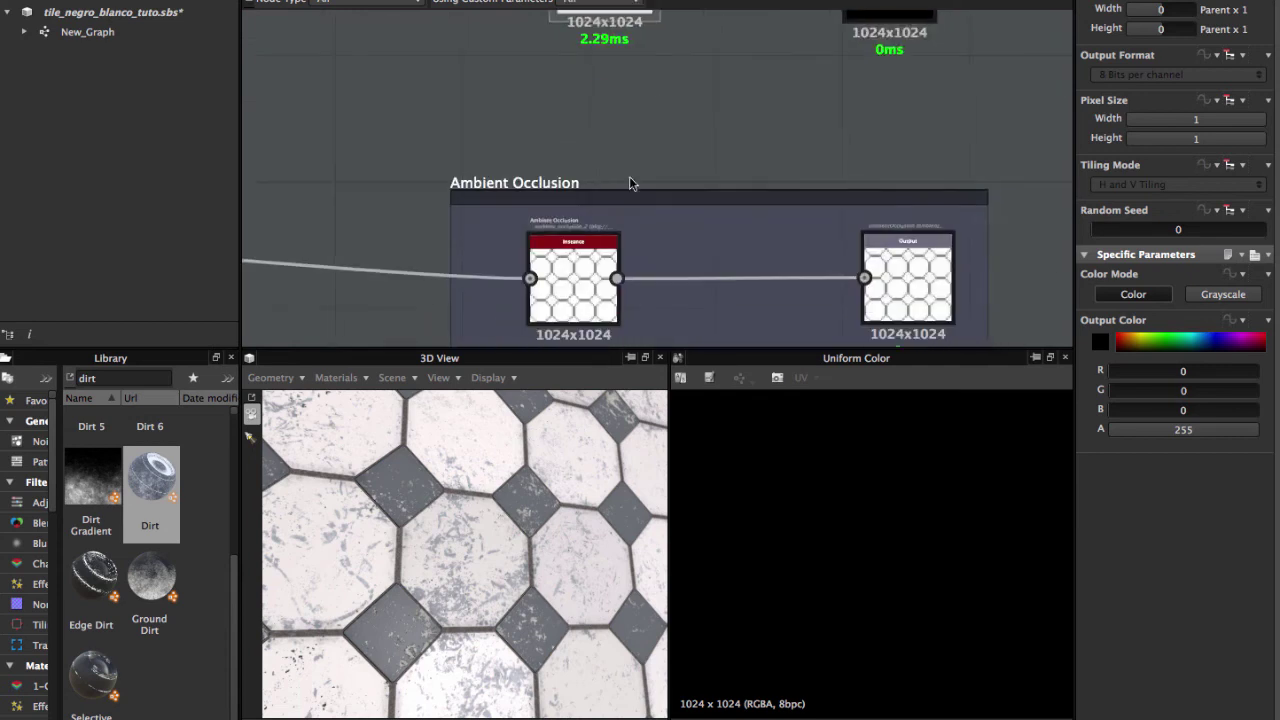
scroll(629, 183, "down", 1)
scroll(641, 136, "down", 2)
scroll(641, 136, "down", 3)
middle_click_drag(555, 212, 695, 190)
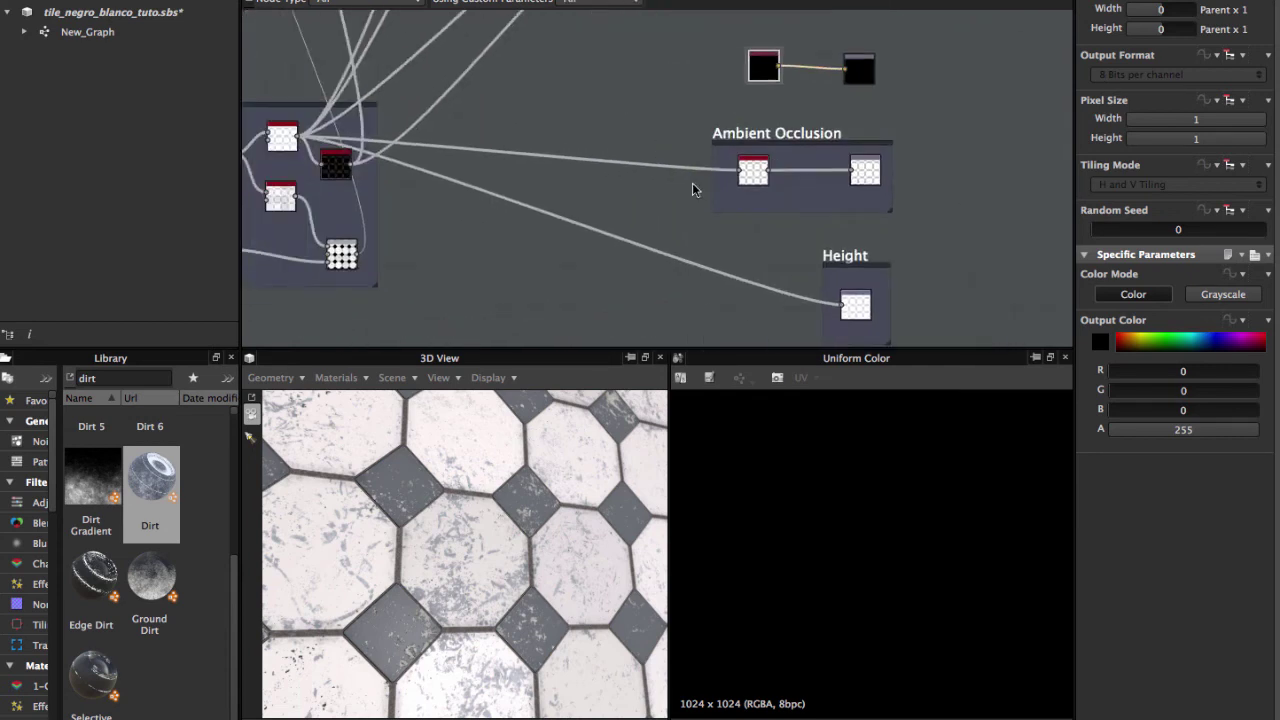
scroll(380, 163, "up", 1)
middle_click_drag(380, 163, 520, 212)
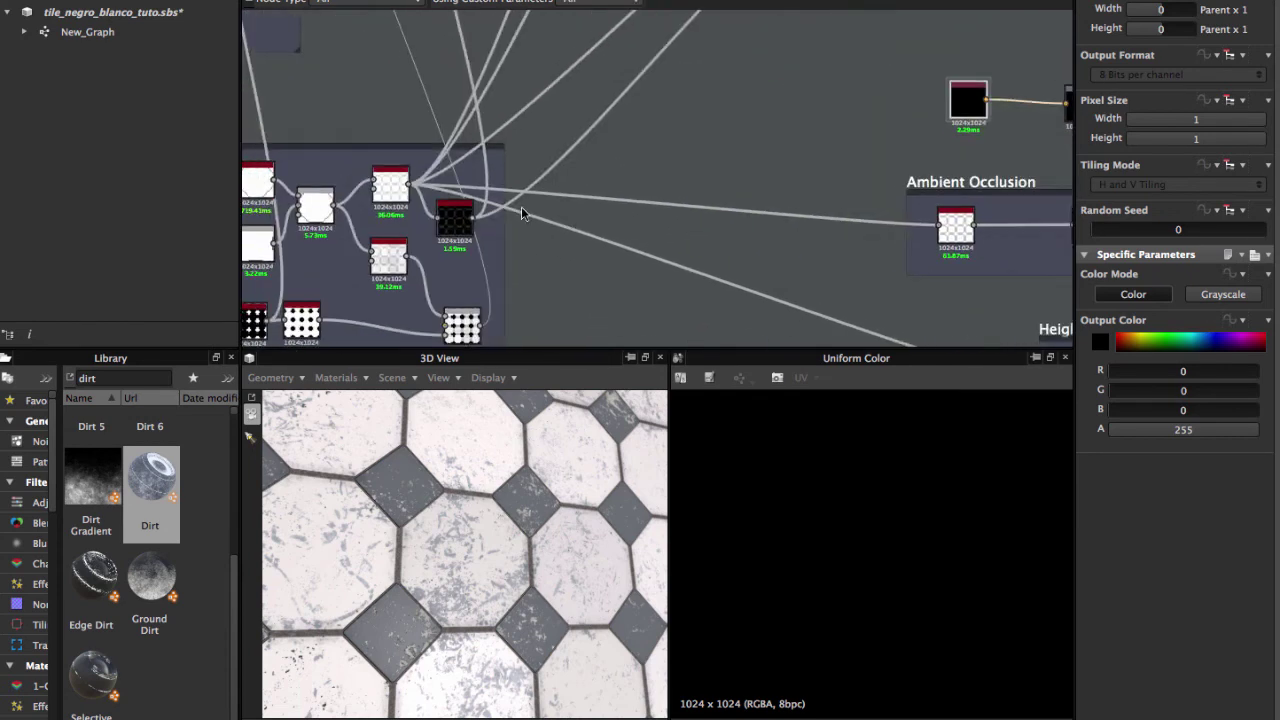
double_click(391, 181)
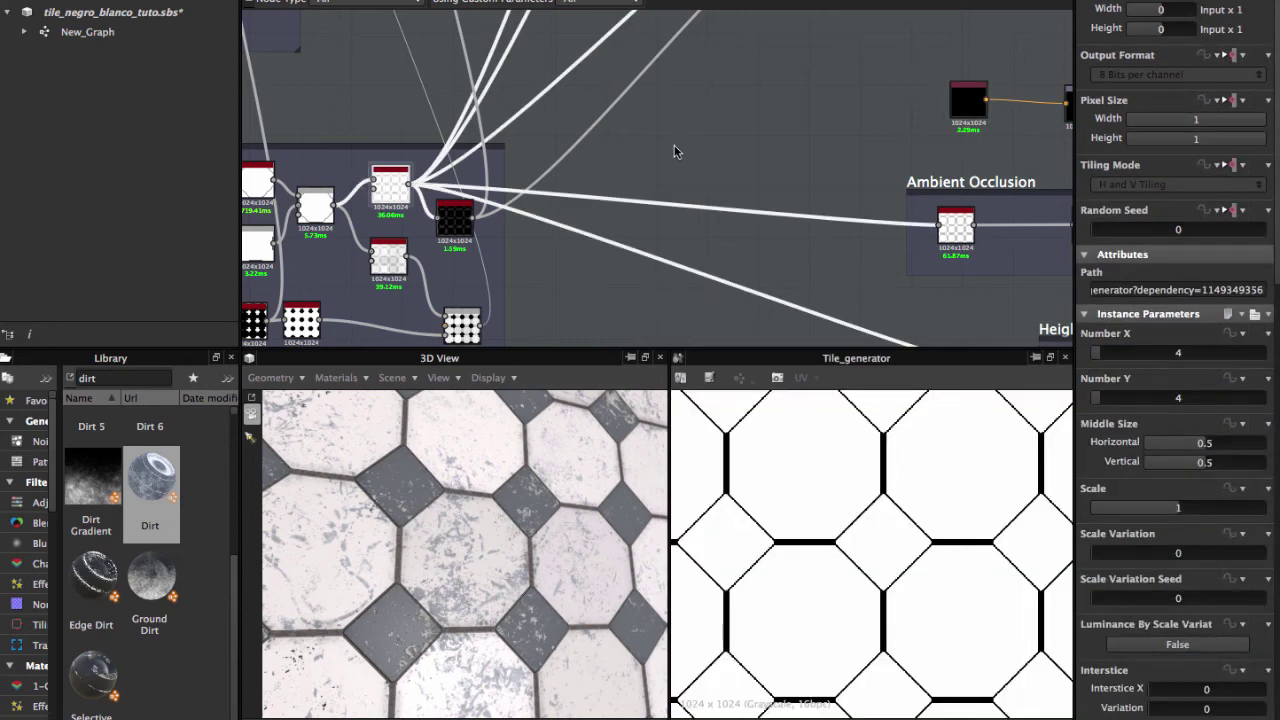
Preview the Ambient Occlusion node and its AmbientOcclusion output.
middle_click_drag(674, 151, 611, 197)
scroll(611, 197, "up", 2)
left_click(707, 213)
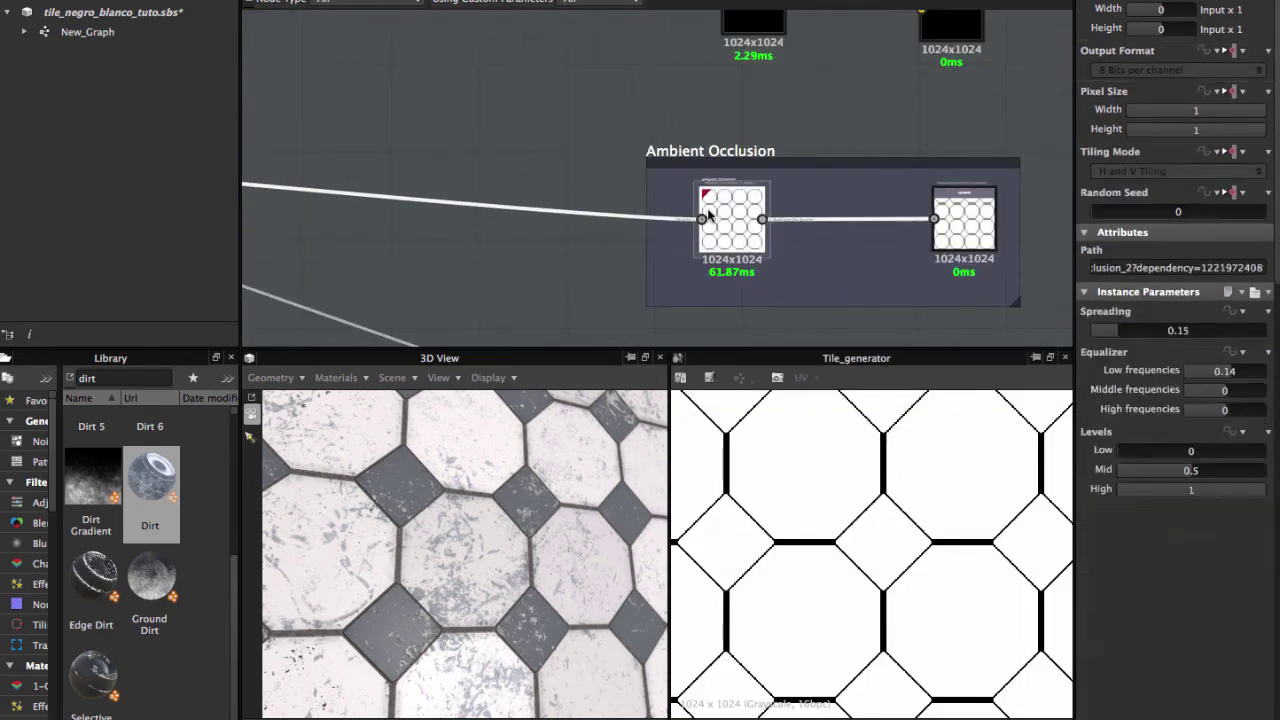
double_click(707, 213)
scroll(707, 208, "up", 2)
middle_click_drag(707, 208, 612, 210)
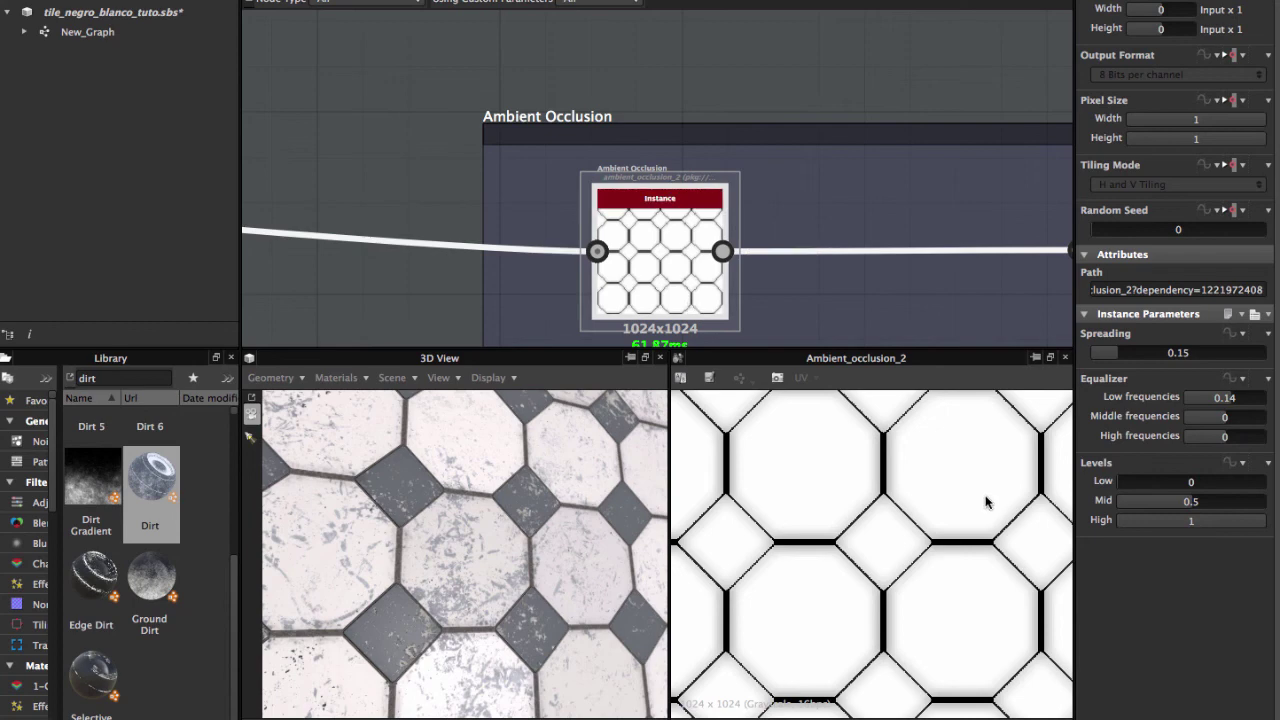
scroll(901, 282, "down", 1)
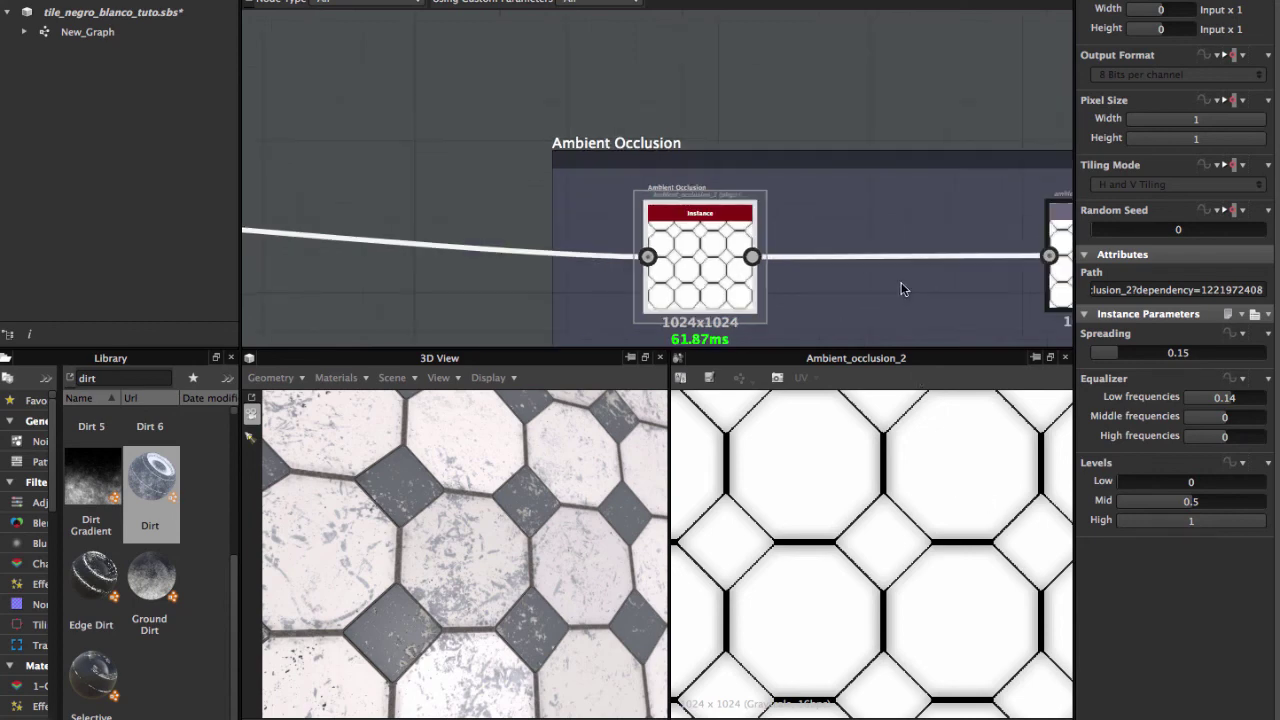
middle_click_drag(901, 282, 825, 243)
double_click(970, 230)
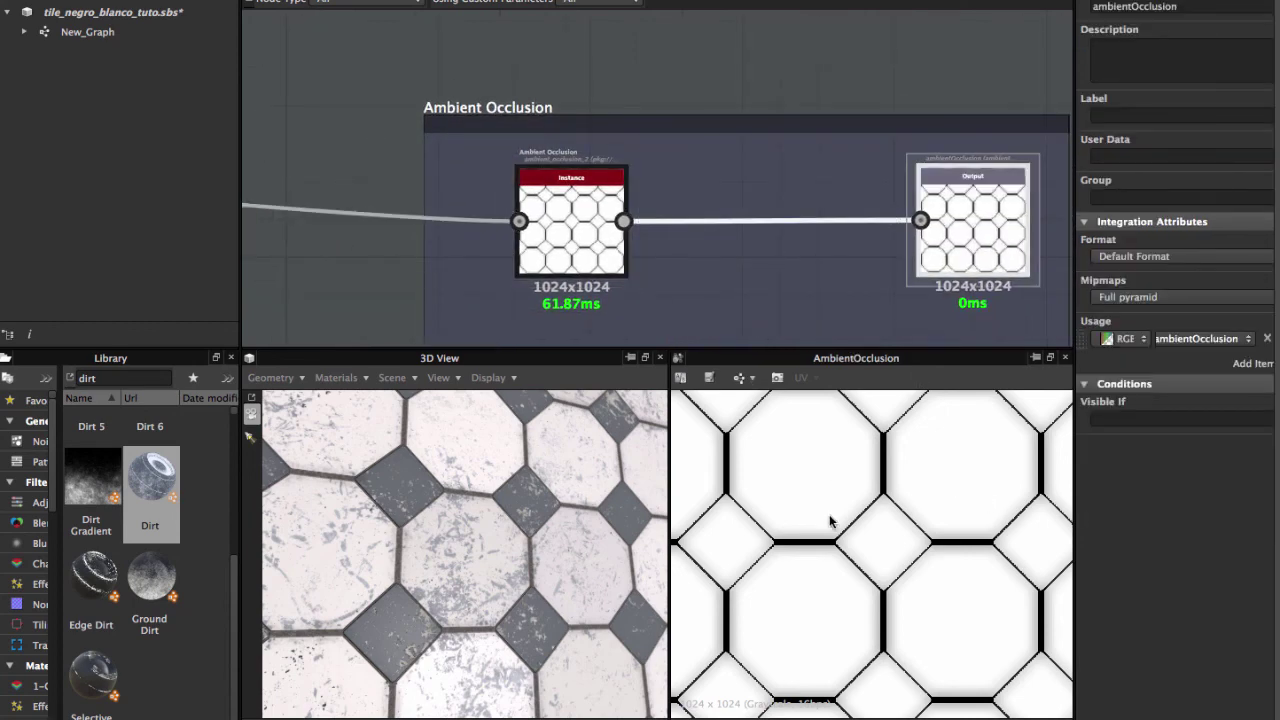
Preview the Height output's white octagon tiles and frame the node in the graph.
scroll(834, 518, "down", 2)
middle_click_drag(866, 260, 805, 173)
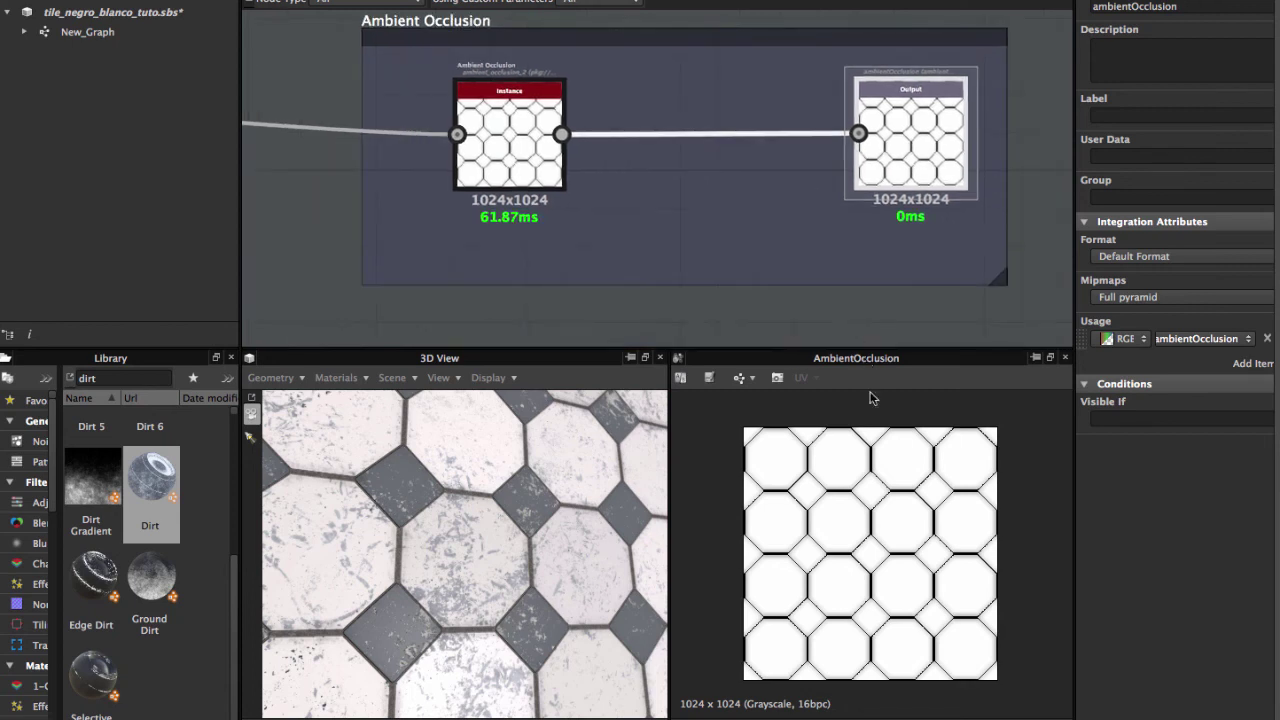
scroll(798, 215, "down", 2)
middle_click_drag(770, 270, 788, 166)
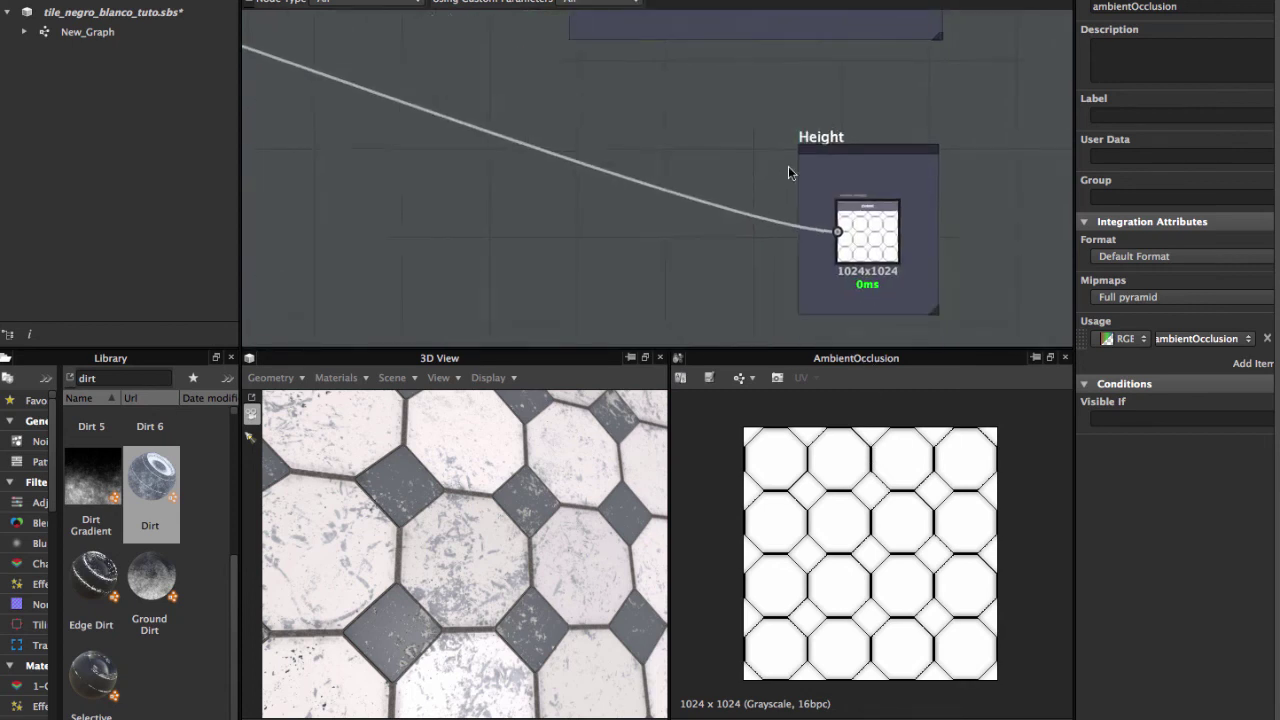
double_click(857, 227)
scroll(822, 474, "up", 1)
mouse_move(460, 120)
middle_mouse_down()
mouse_move(663, 171)
mouse_move(643, 155)
middle_mouse_up()
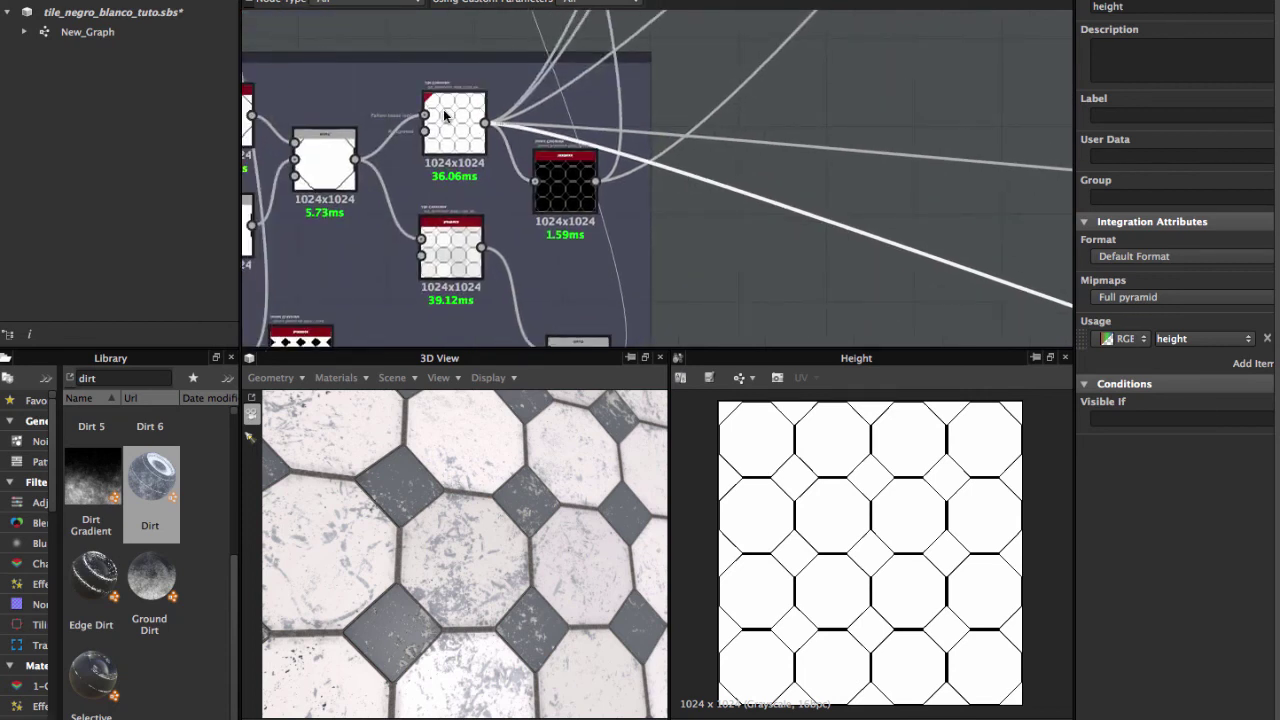
key("f")
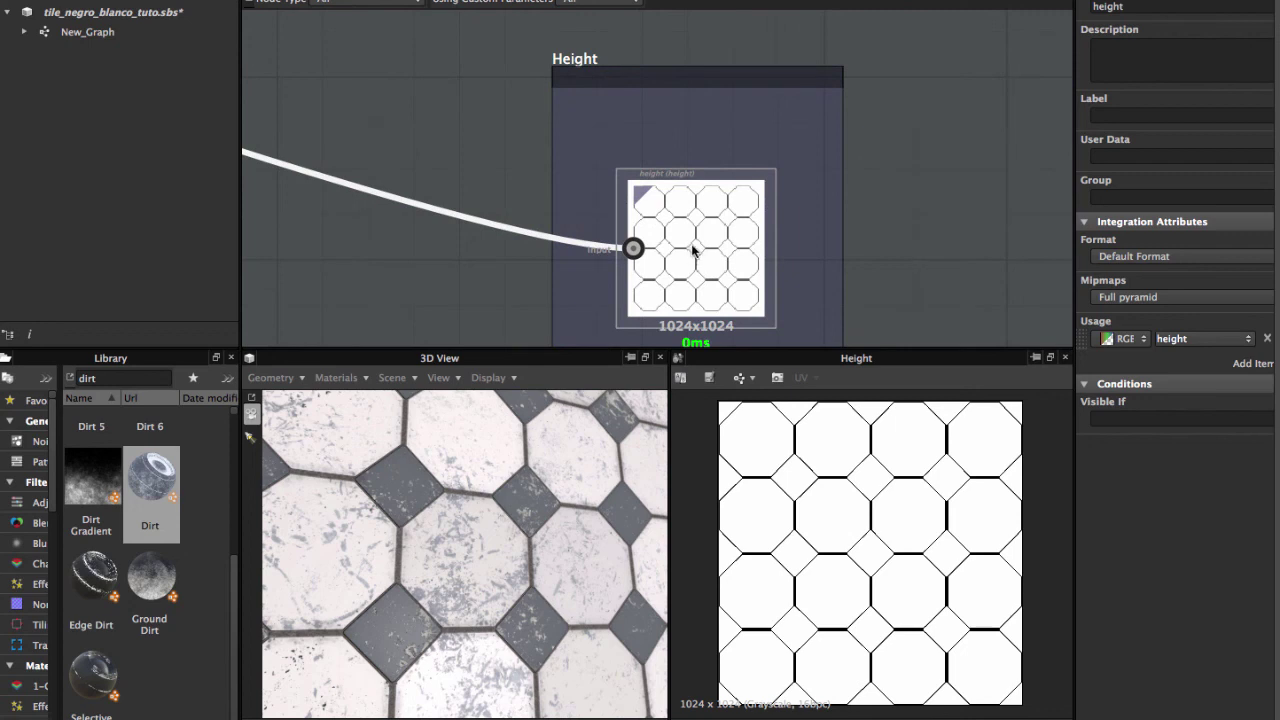
scroll(693, 250, "down", 1)
scroll(693, 250, "down", 2)
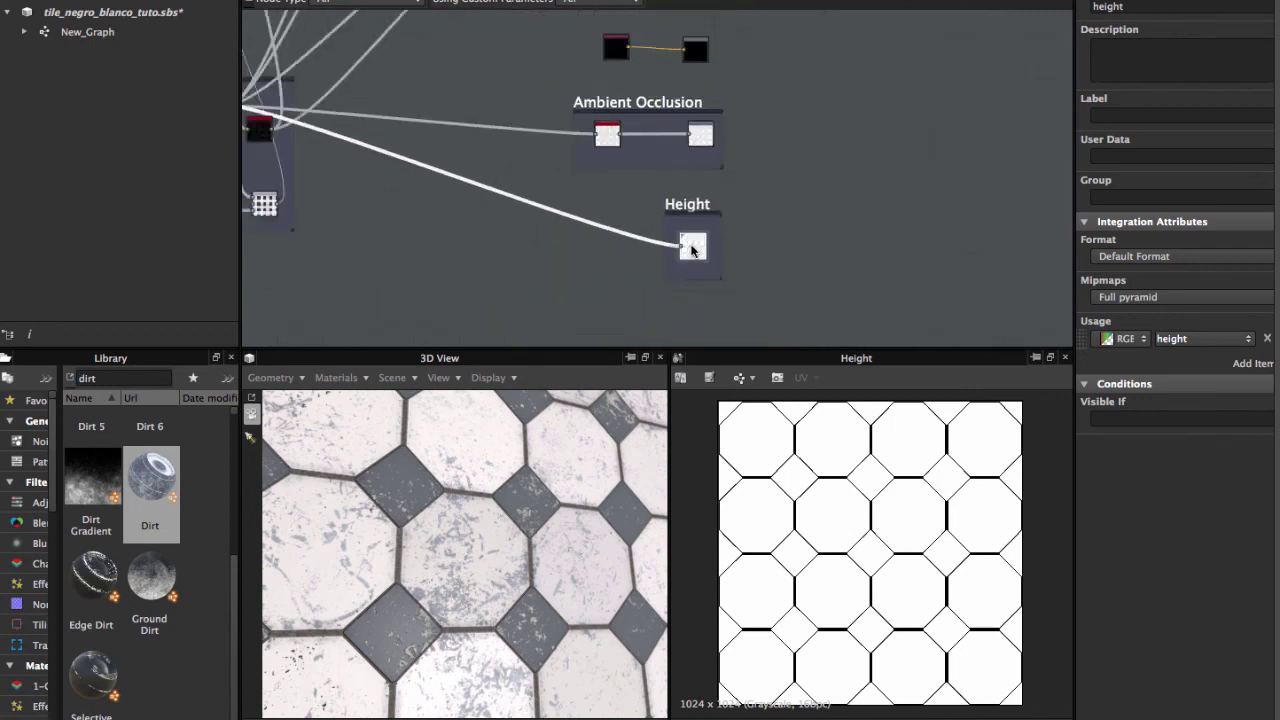
scroll(700, 232, "down", 1)
mouse_move(430, 33)
middle_mouse_down()
mouse_move(629, 143)
mouse_move(606, 166)
middle_mouse_up()
scroll(629, 143, "down", 2)
scroll(633, 190, "up", 2)
scroll(633, 190, "down", 1)
scroll(663, 217, "down", 1)
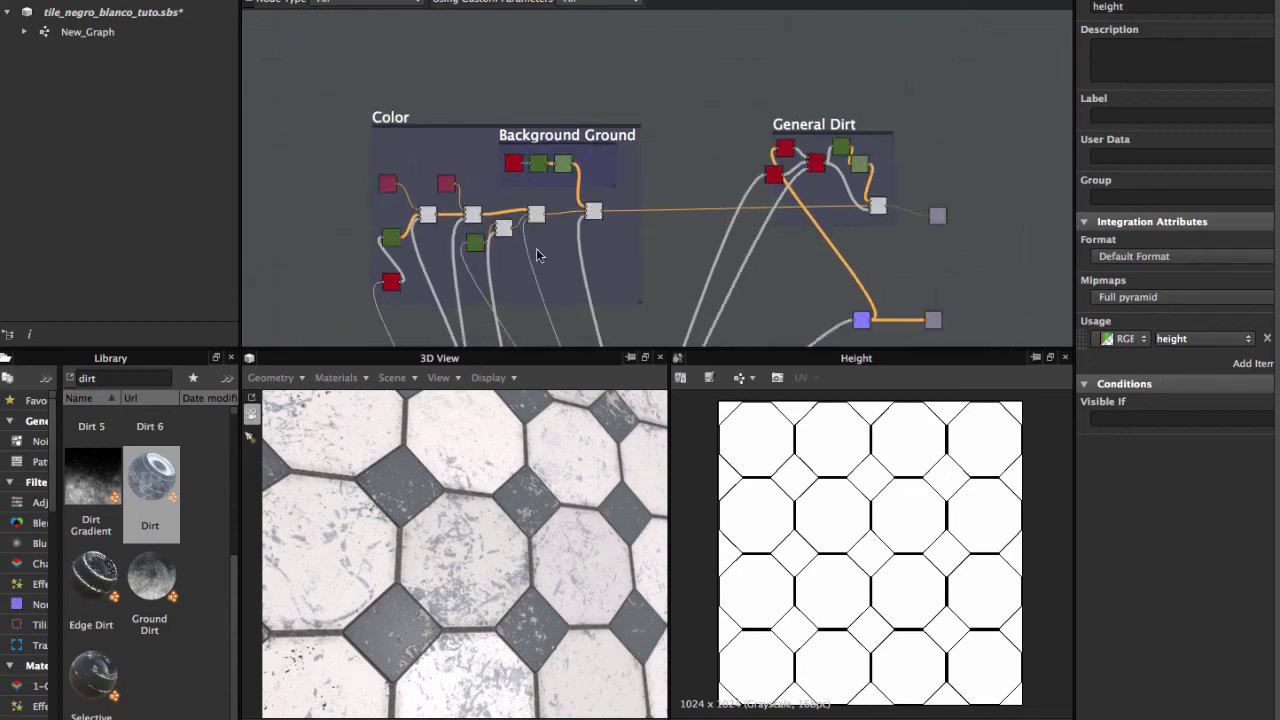
scroll(536, 248, "down", 2)
left_click_drag(500, 490, 500, 540)
scroll(500, 540, "up", 5)
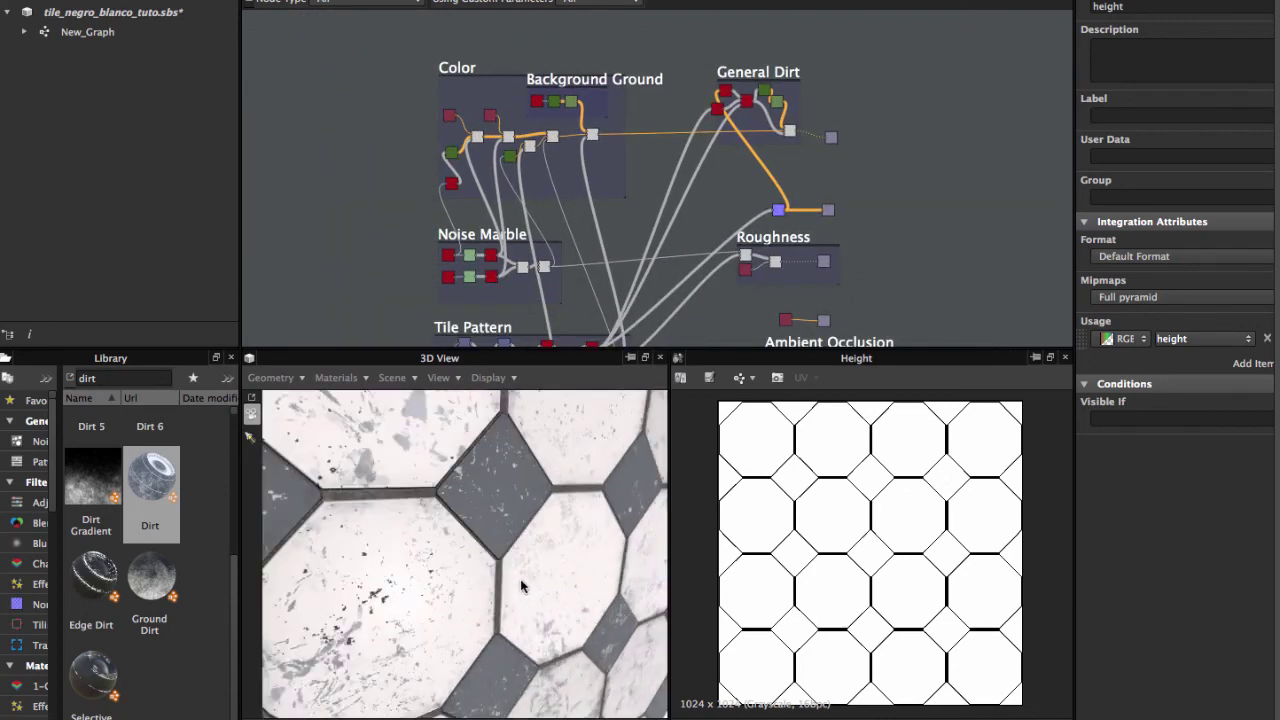
scroll(497, 540, "up", 2)
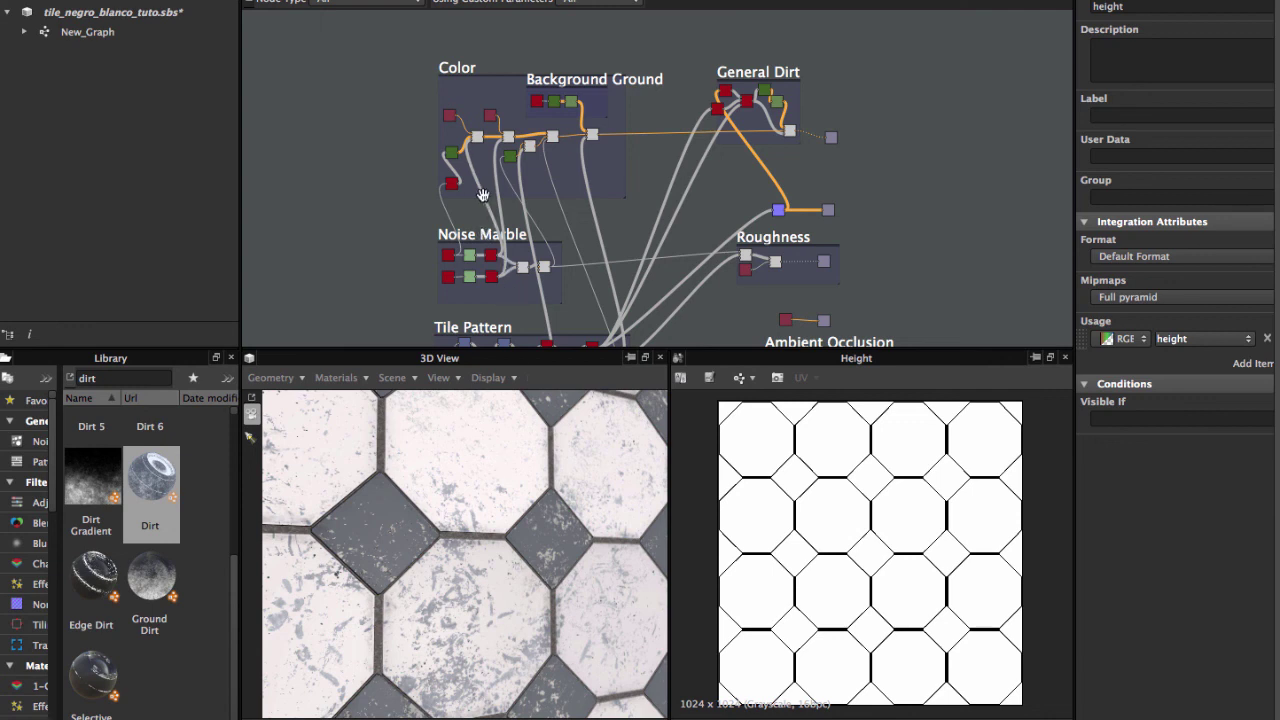
middle_click_drag(482, 194, 490, 150)
scroll(517, 249, "up", 2)
middle_click_drag(517, 249, 543, 204)
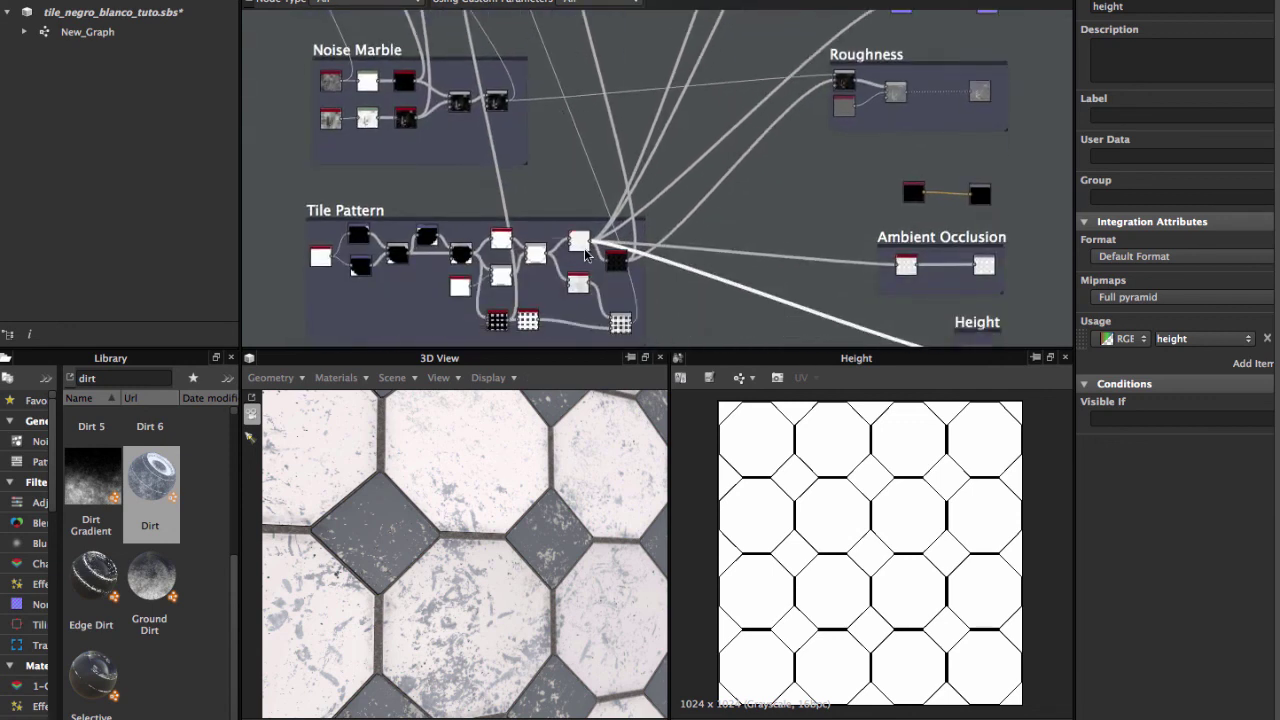
middle_click_drag(585, 255, 497, 187)
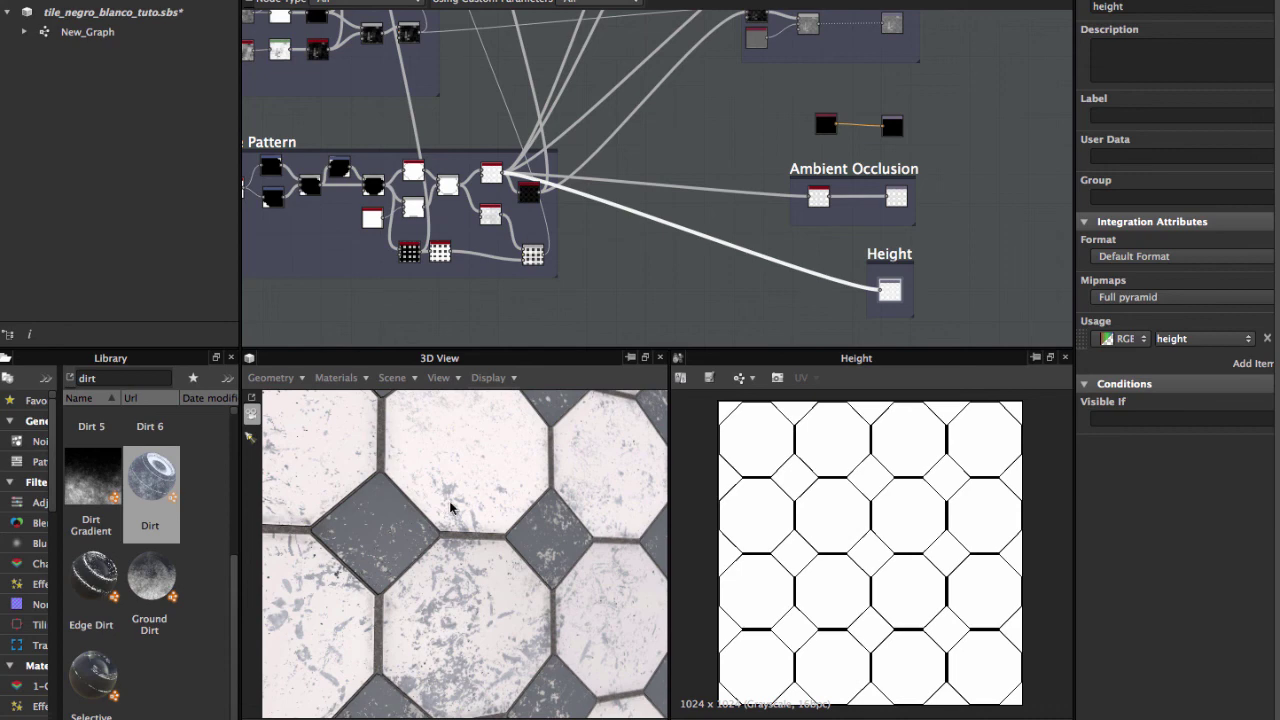
left_click_drag(450, 508, 482, 502)
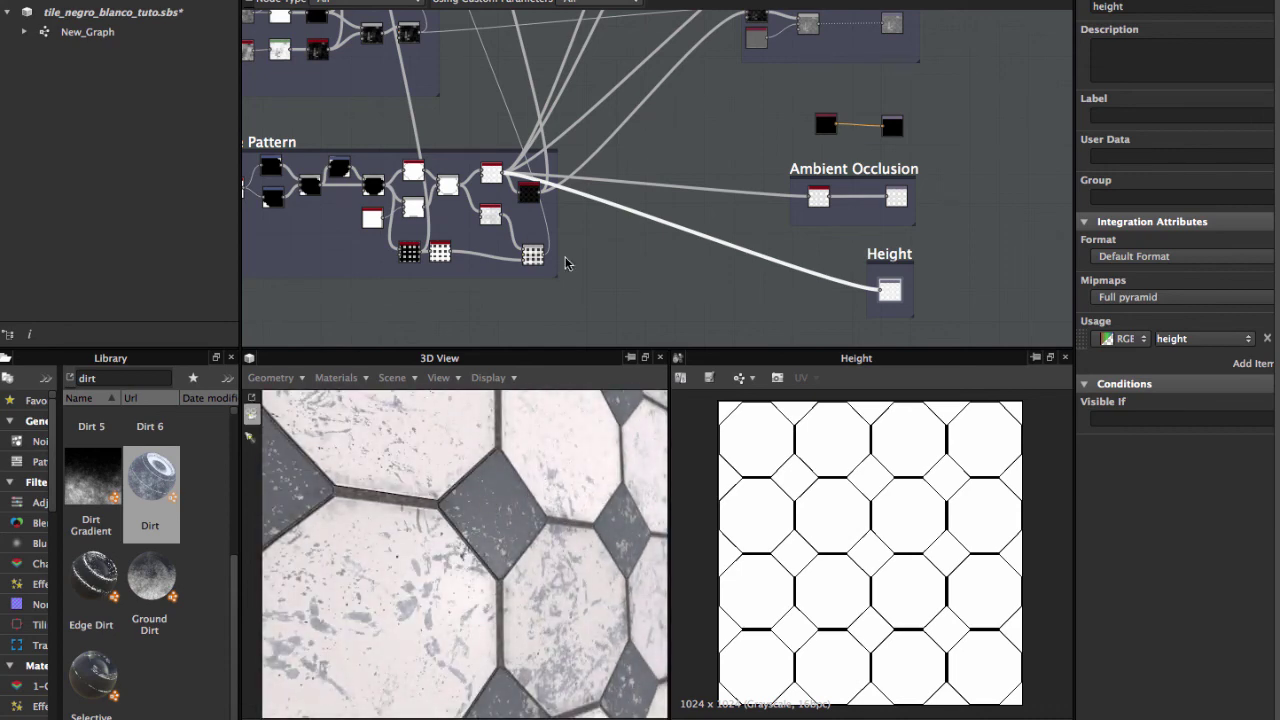
Lower the Roughness frame's Uniform Color grey to 89 and view the whole tiled surface.
scroll(565, 263, "down", 3)
scroll(640, 230, "up", 3)
scroll(600, 245, "up", 3)
scroll(607, 228, "up", 2)
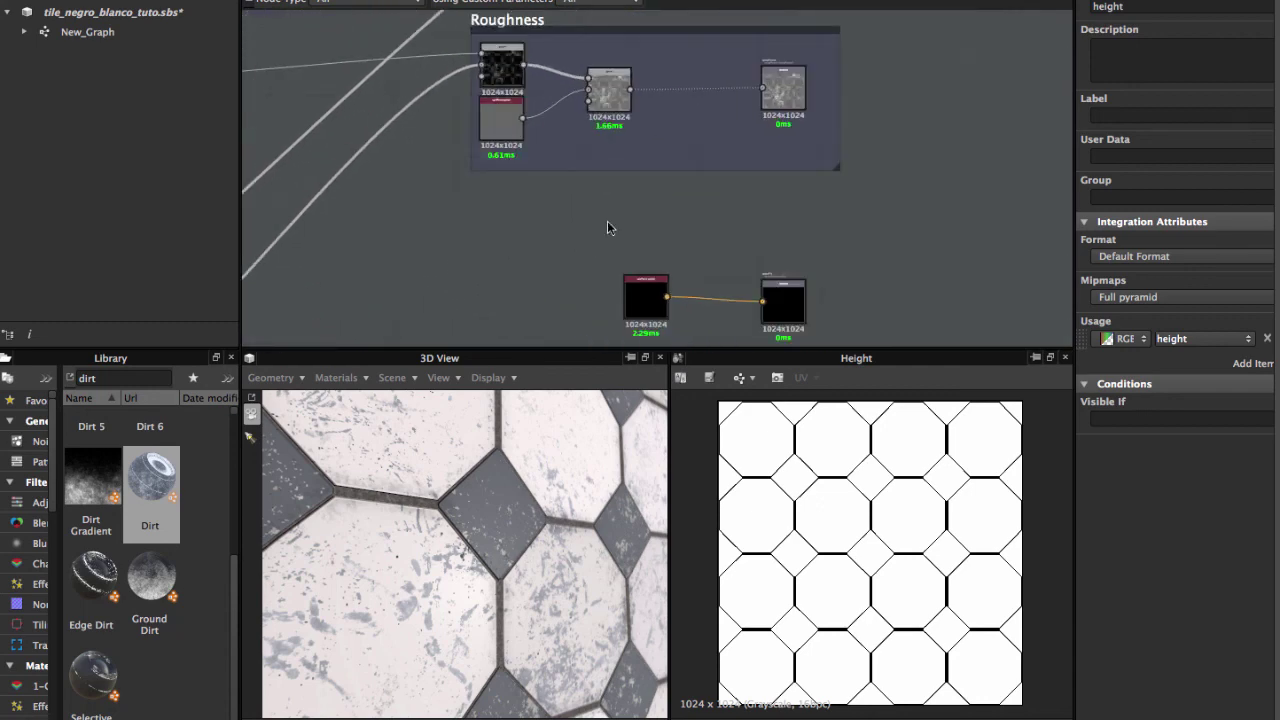
middle_click_drag(607, 228, 626, 257)
double_click(509, 205)
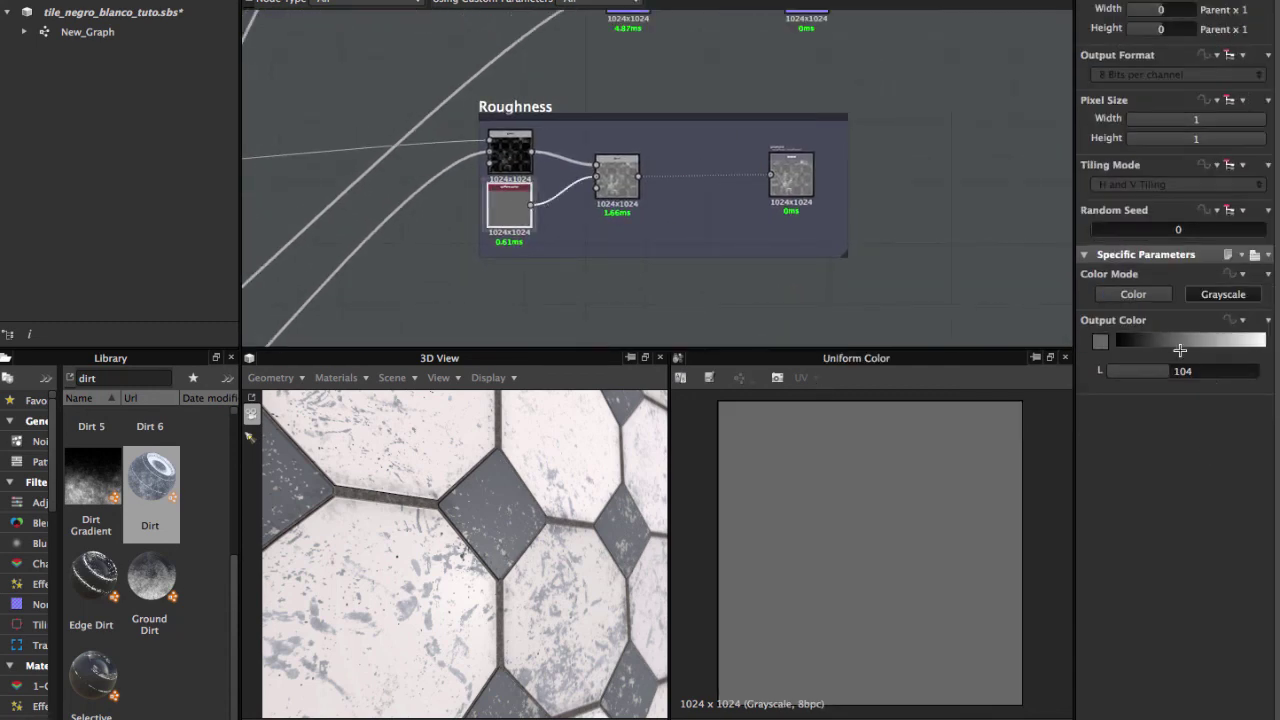
left_click_drag(1174, 344, 1170, 344)
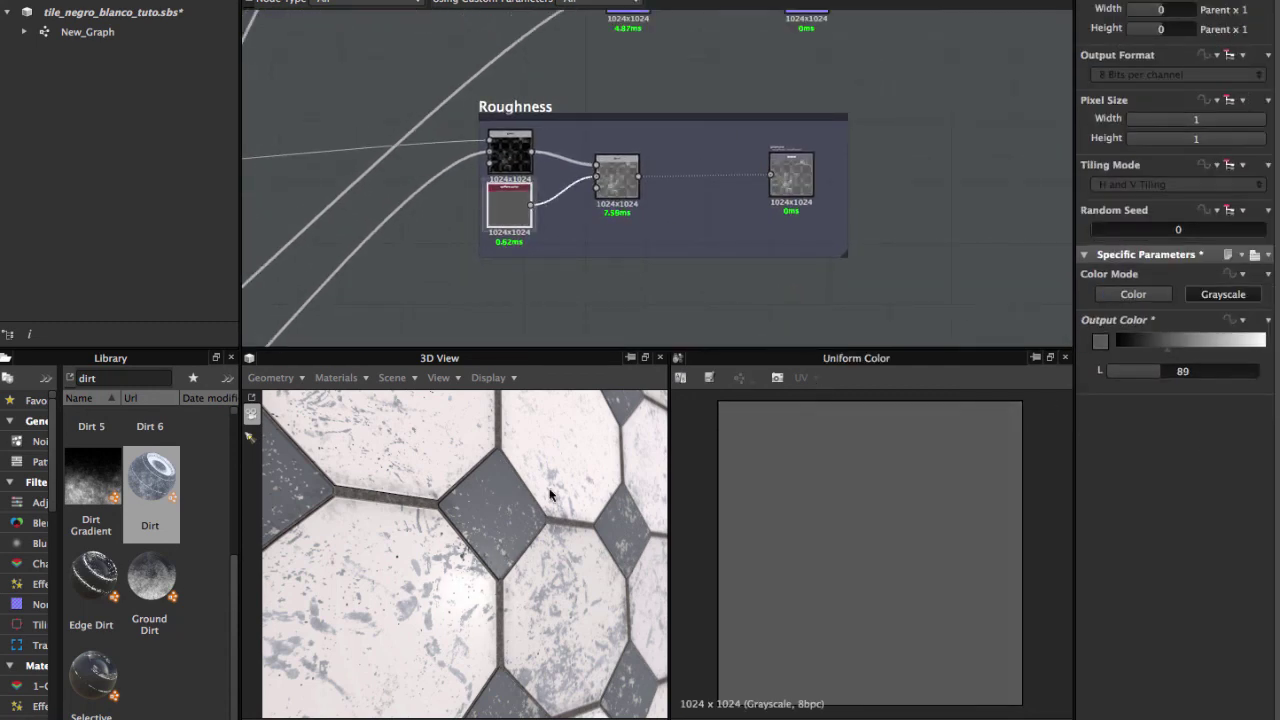
scroll(549, 494, "down", 5)
left_click_drag(586, 491, 579, 487)
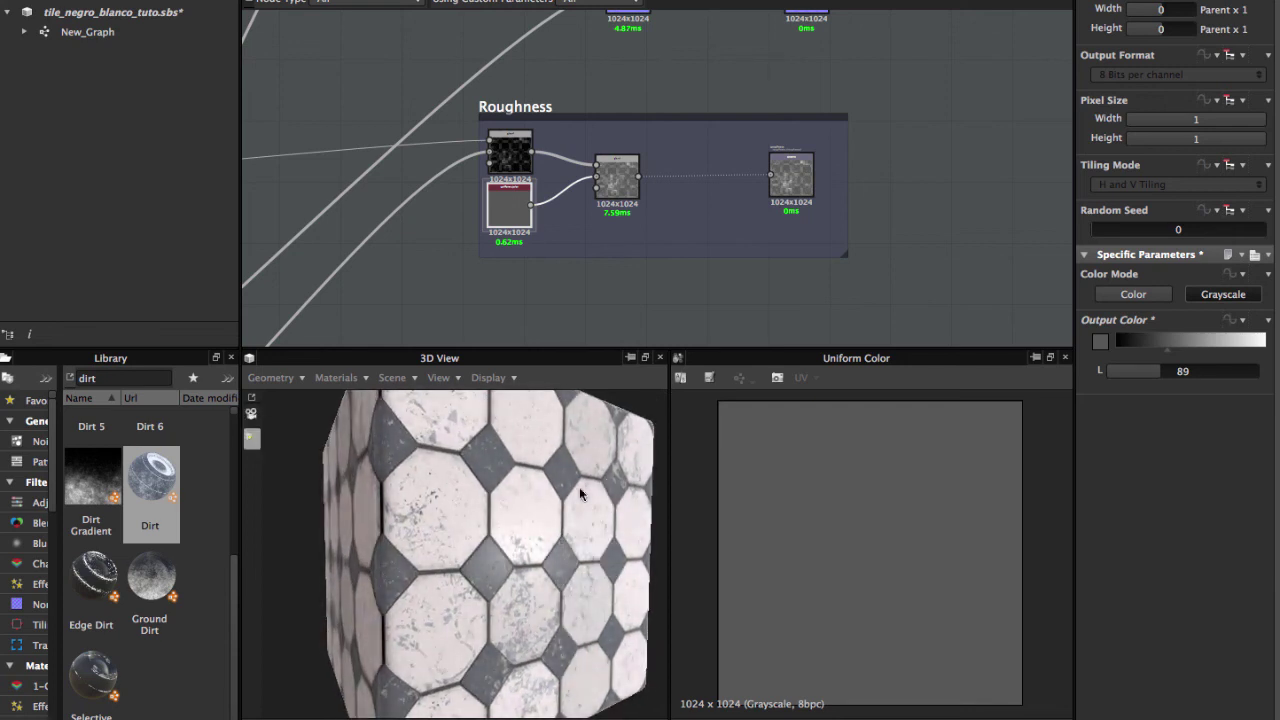
scroll(563, 318, "down", 2)
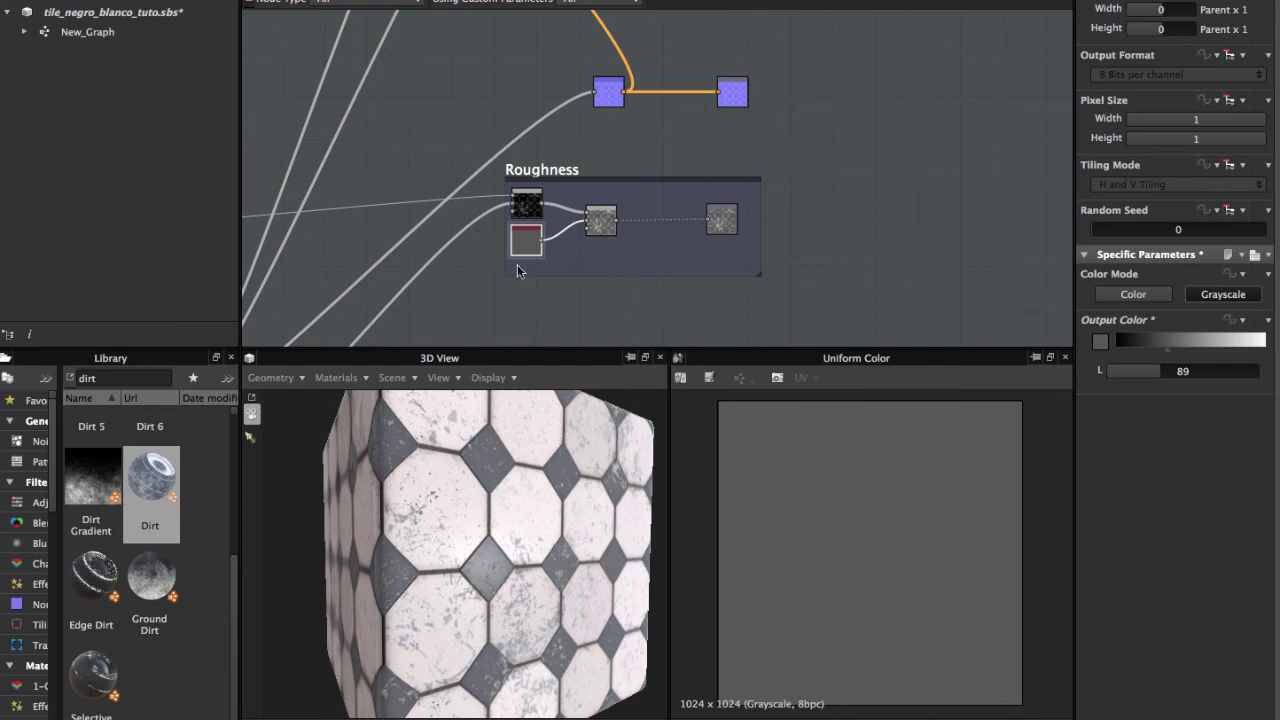
scroll(518, 293, "up", 3)
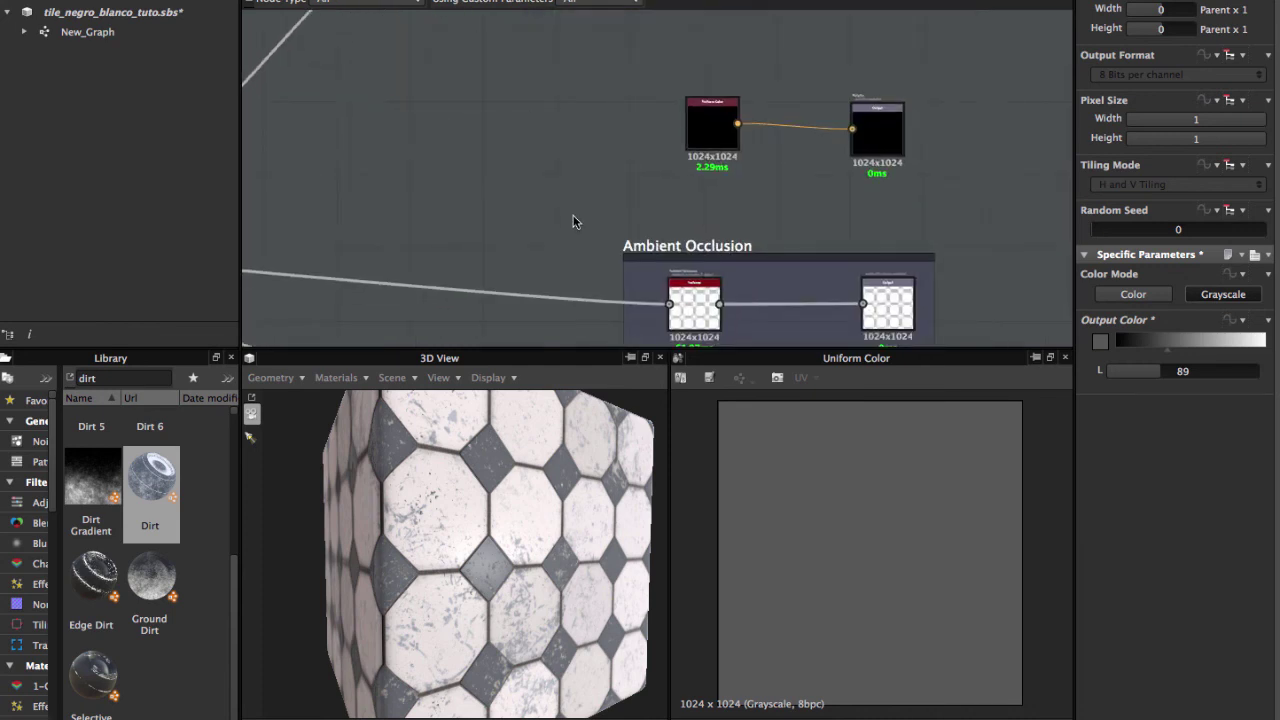